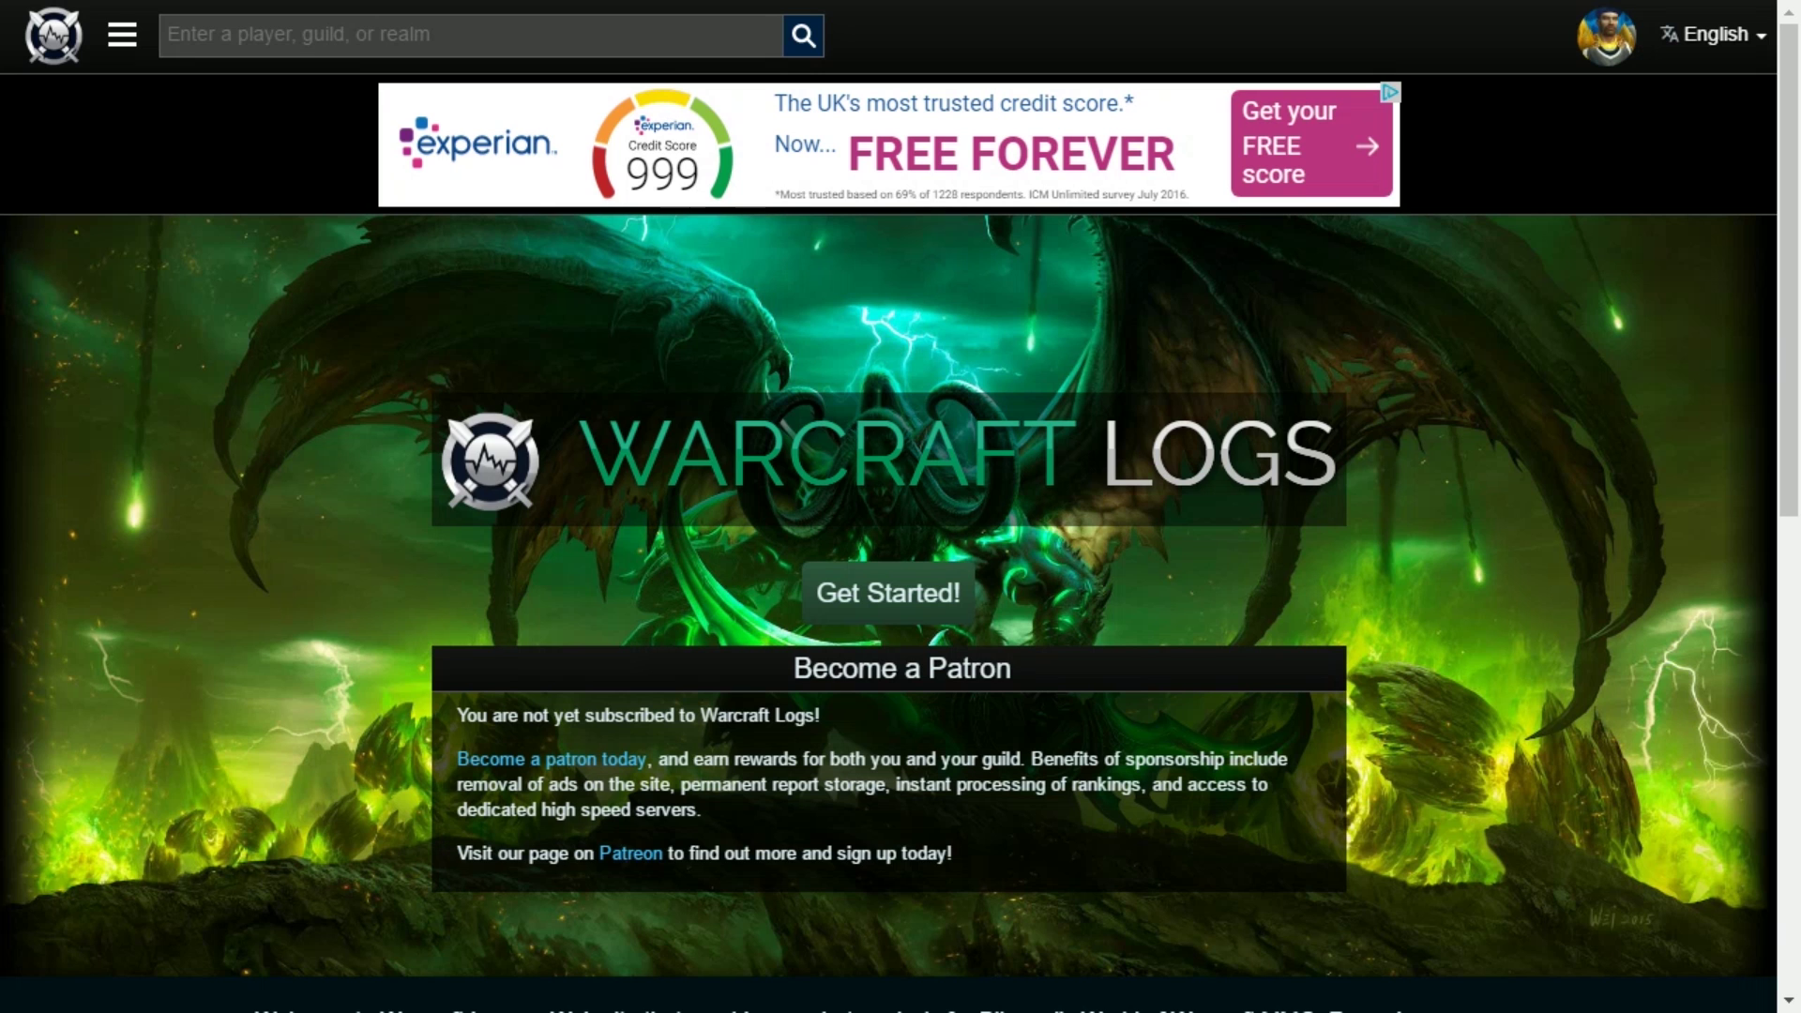
Step: Show the site's language options from the English dropdown in the header
click(1709, 35)
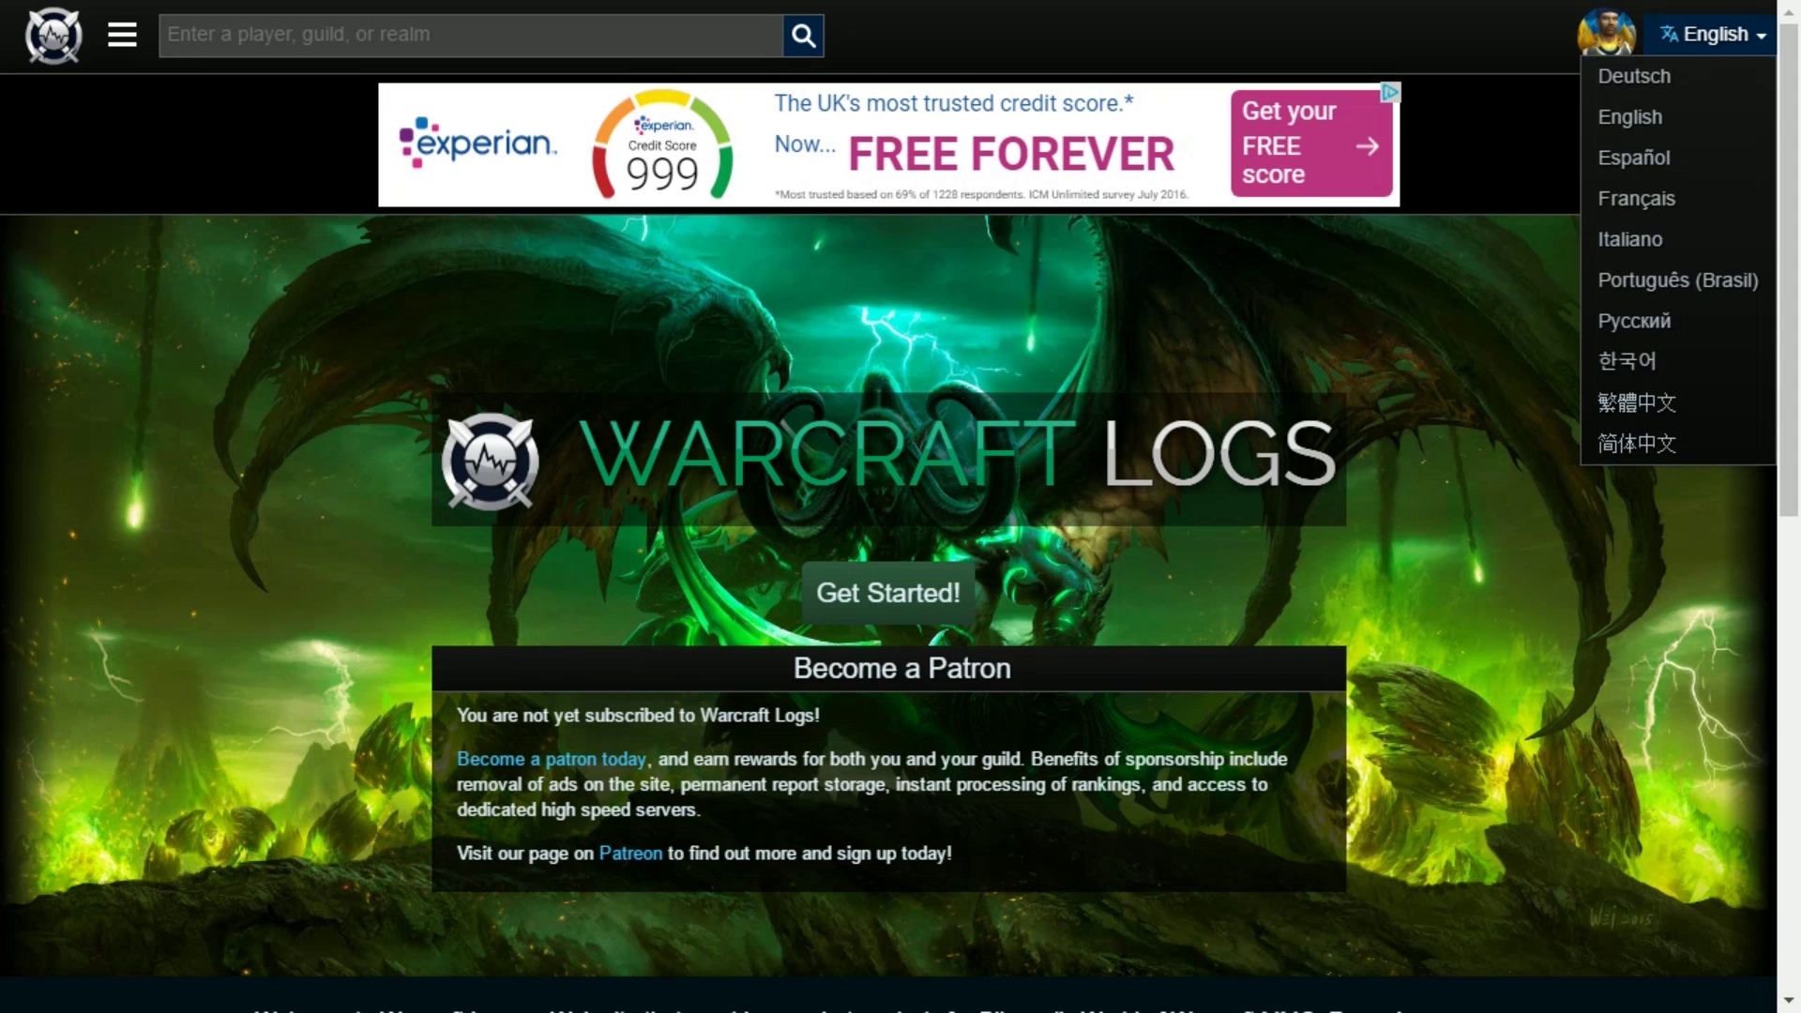
Step: Open Murloc Death Squad's Nighthold report at the Skorpyron Mythic kill summary
click(1605, 34)
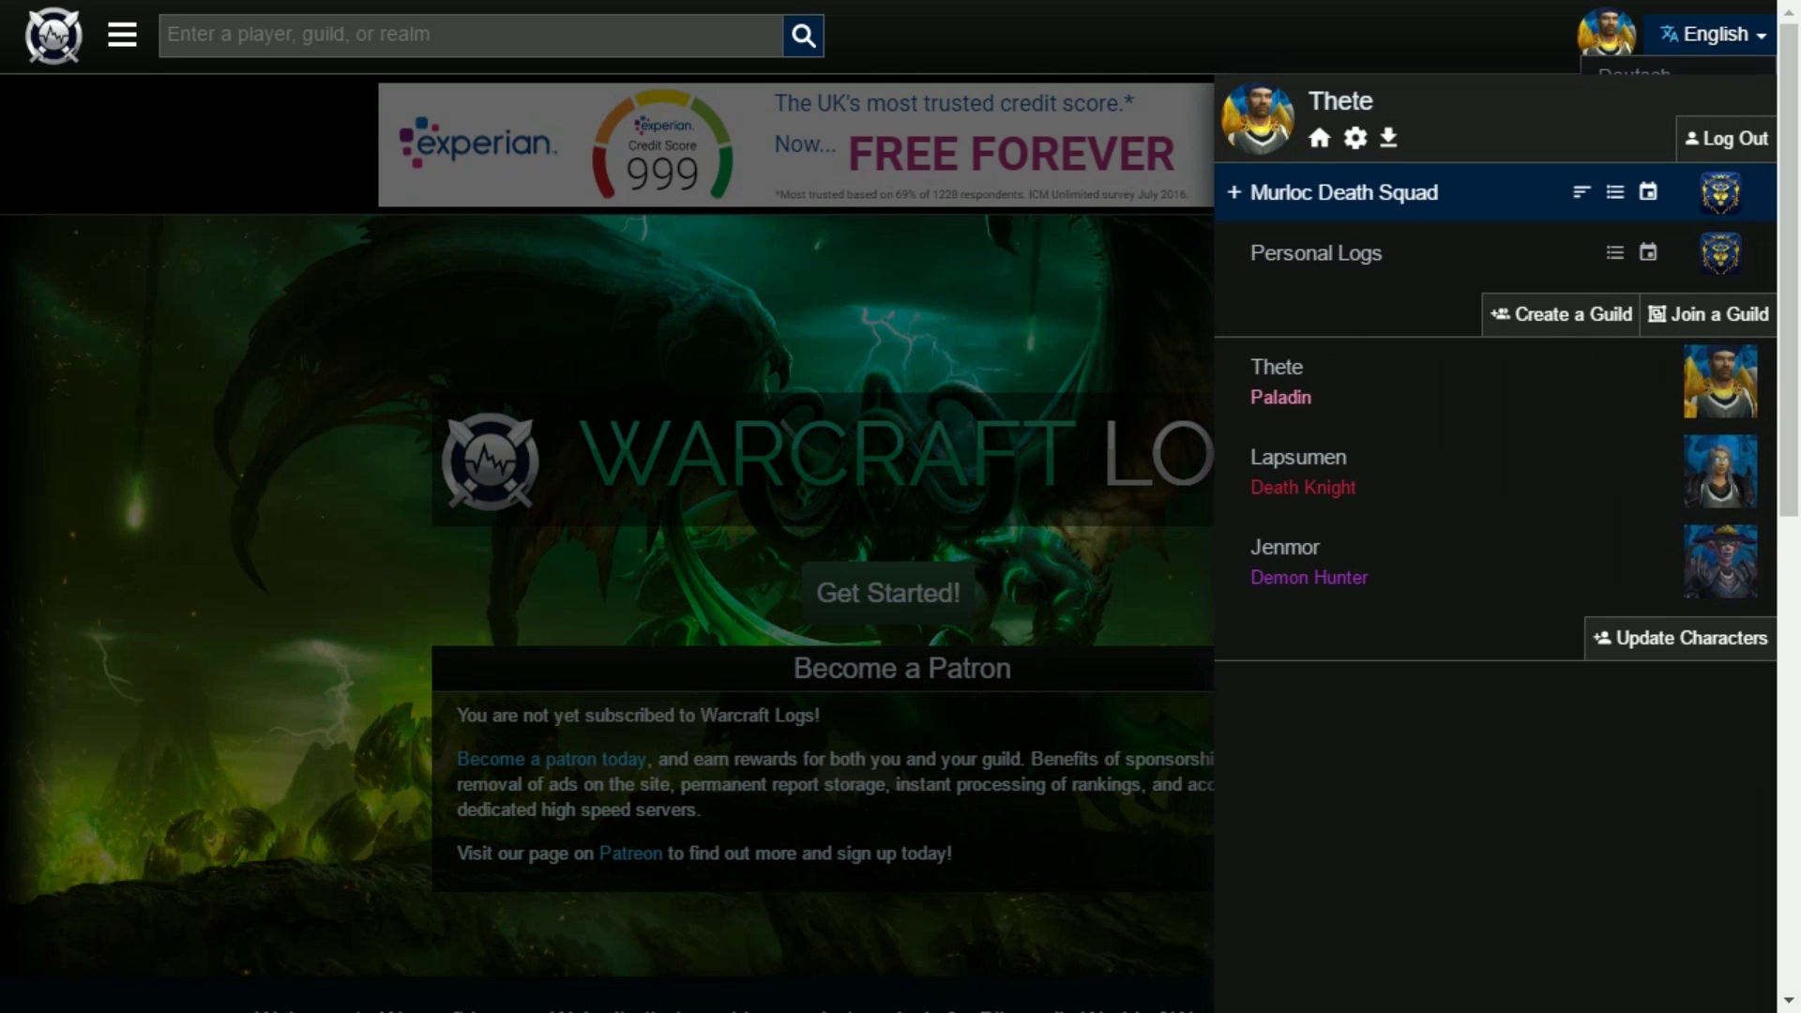
click(1332, 192)
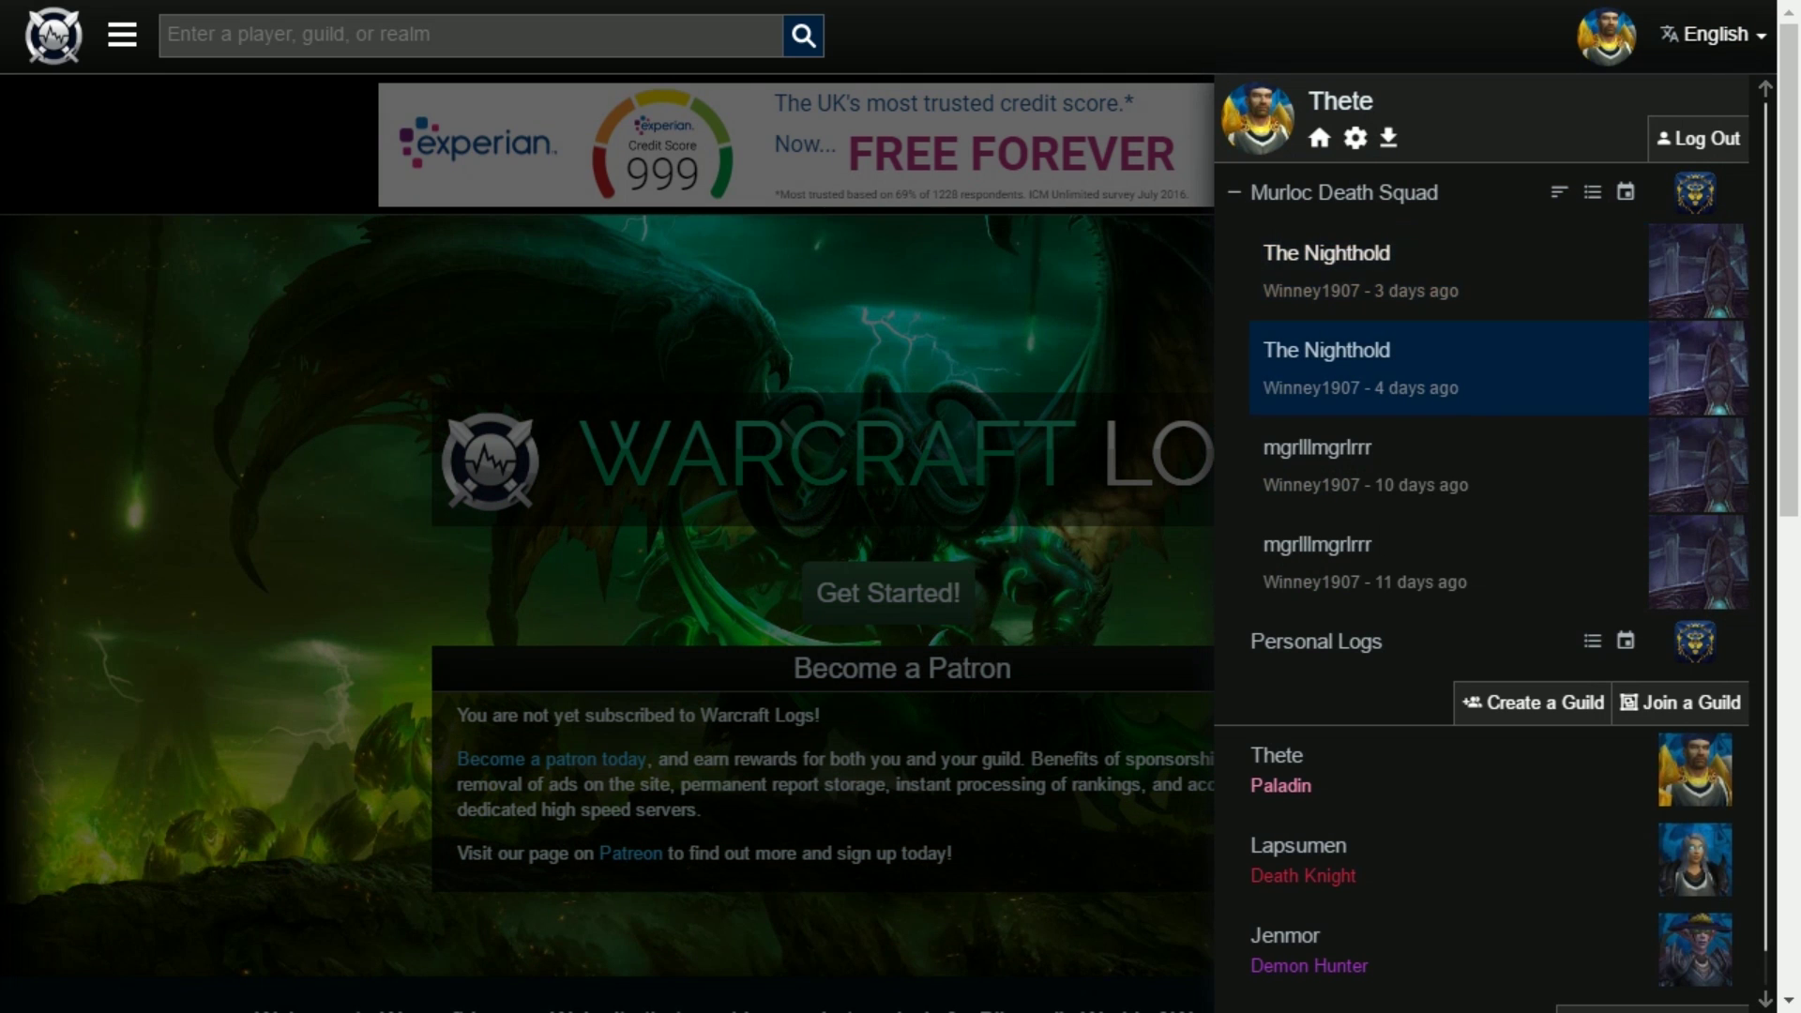
key(Escape)
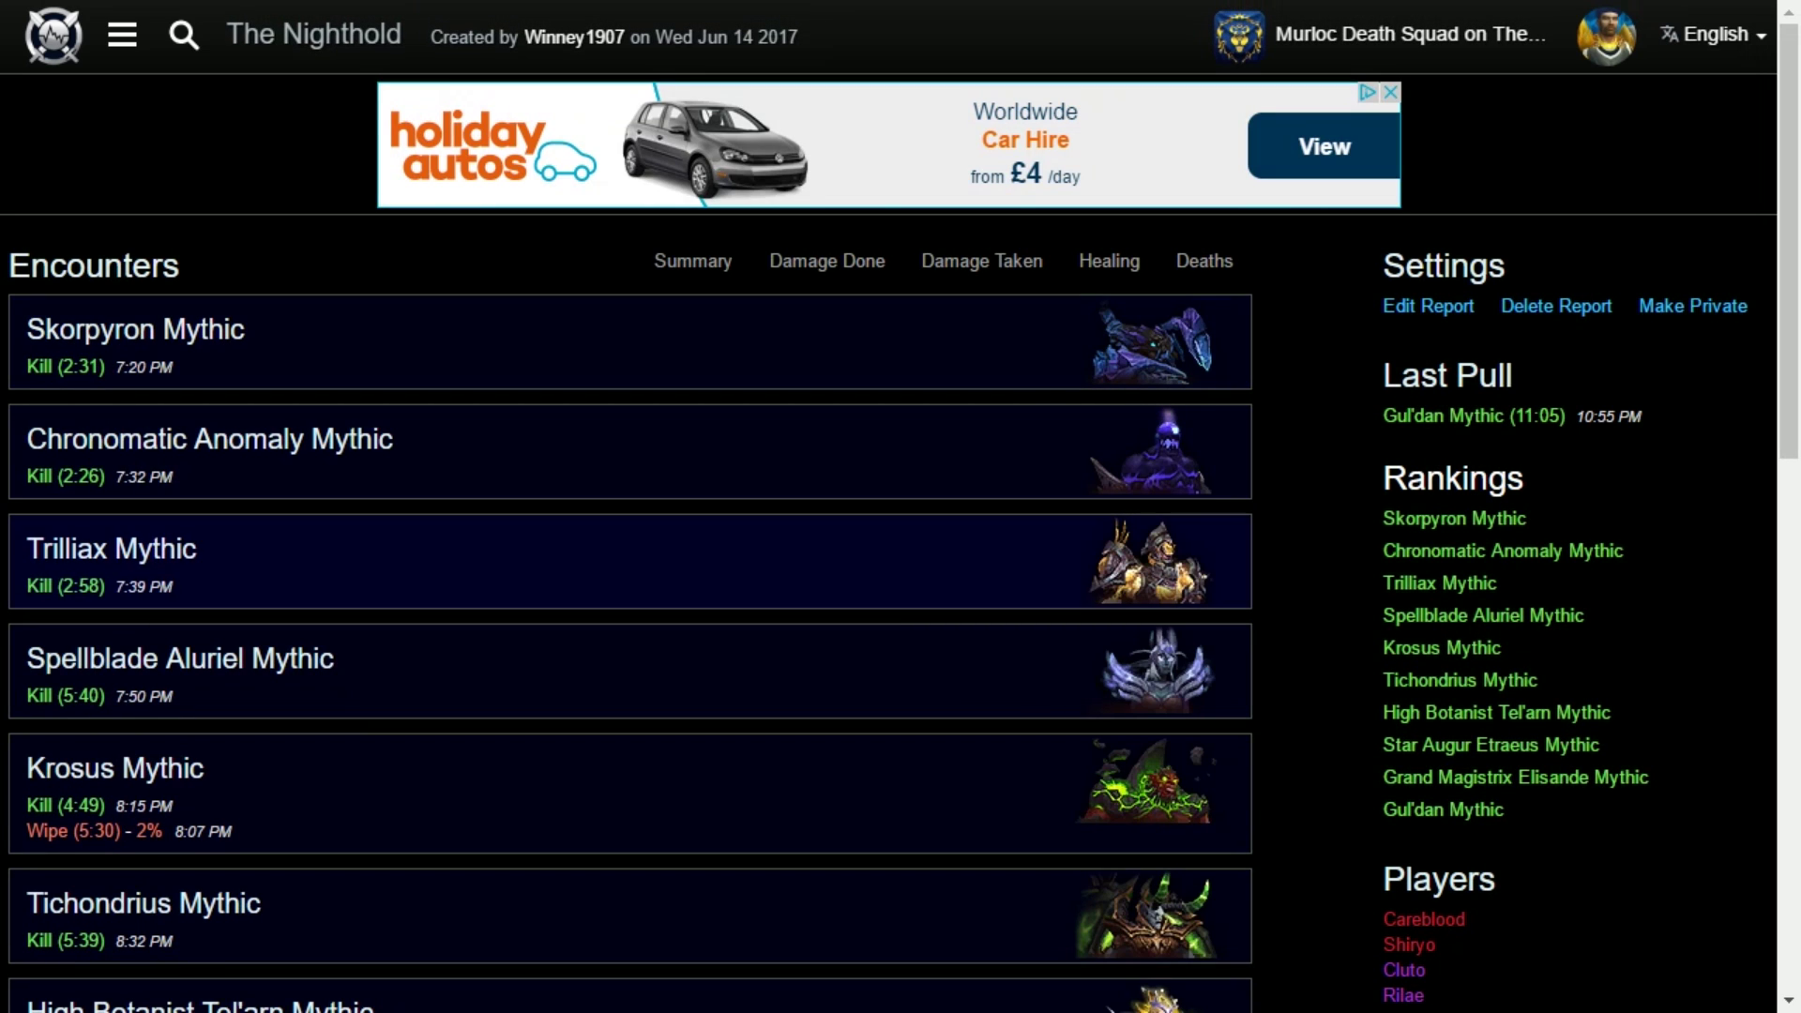
scroll(629, 563, down, 10)
scroll(629, 563, up, 10)
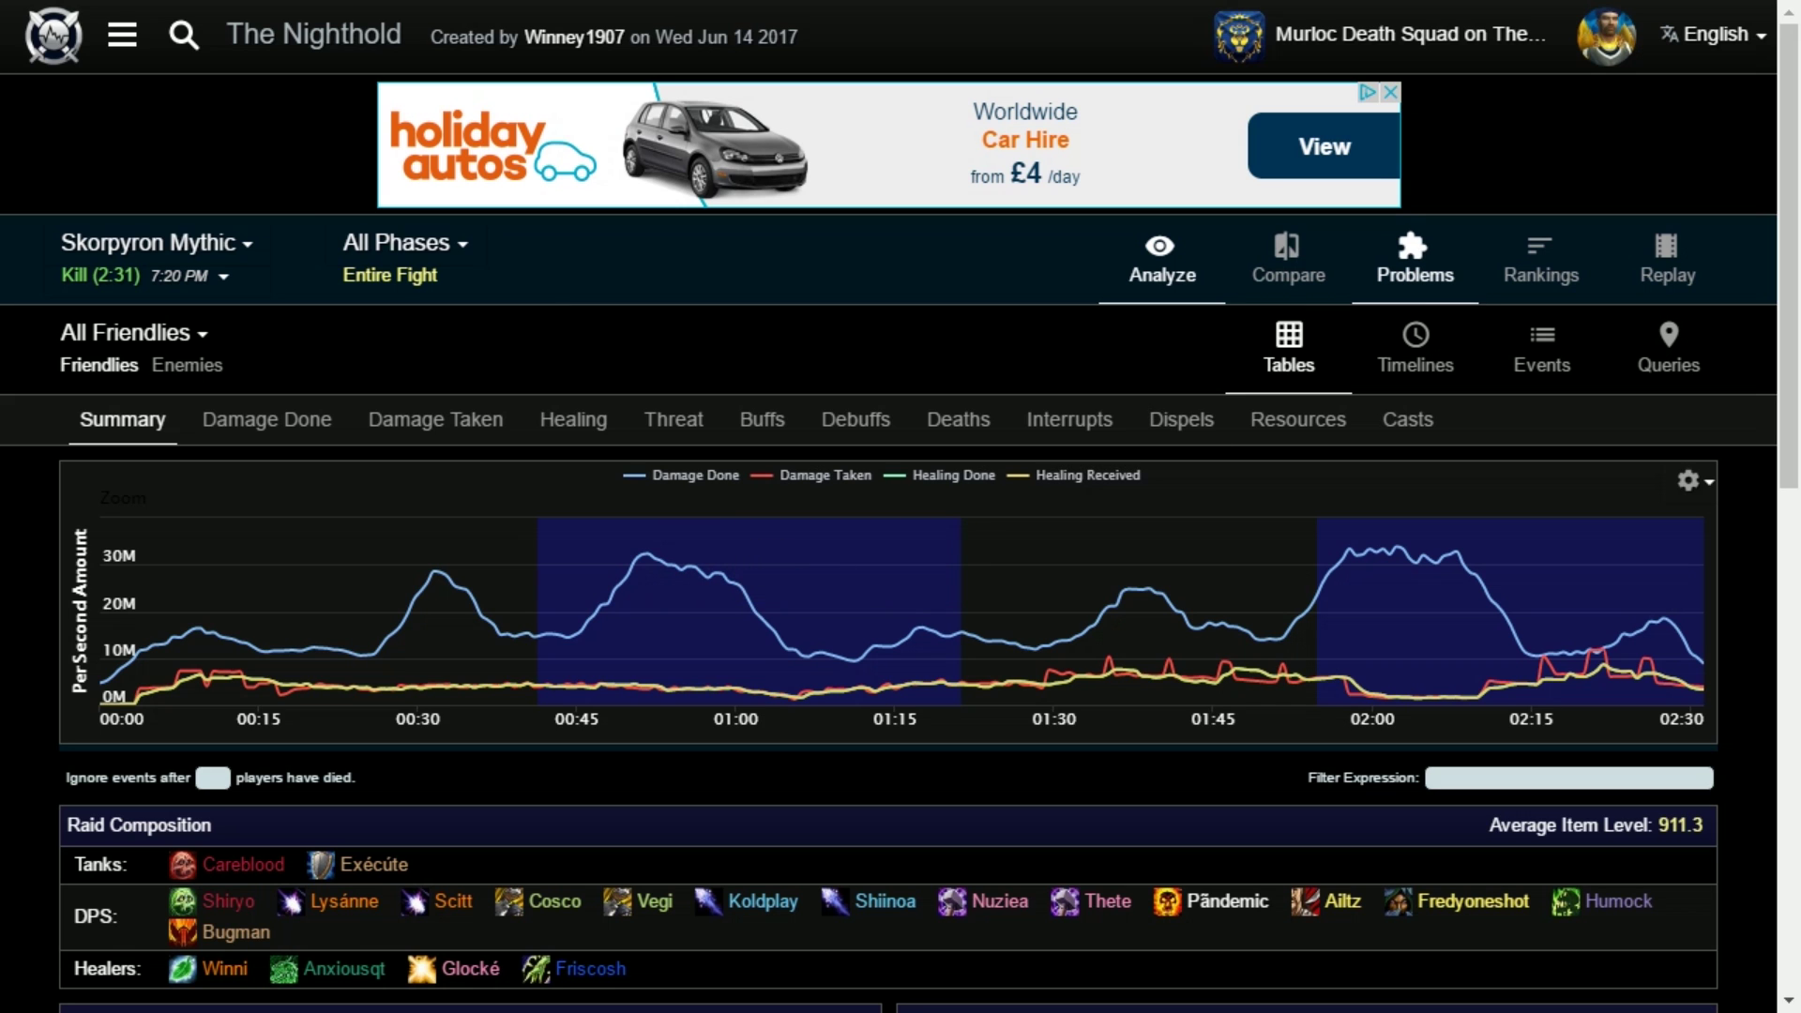
Step: Review Skorpyron's Problems page, including potion and healthstone use, then return to the summary
click(1414, 260)
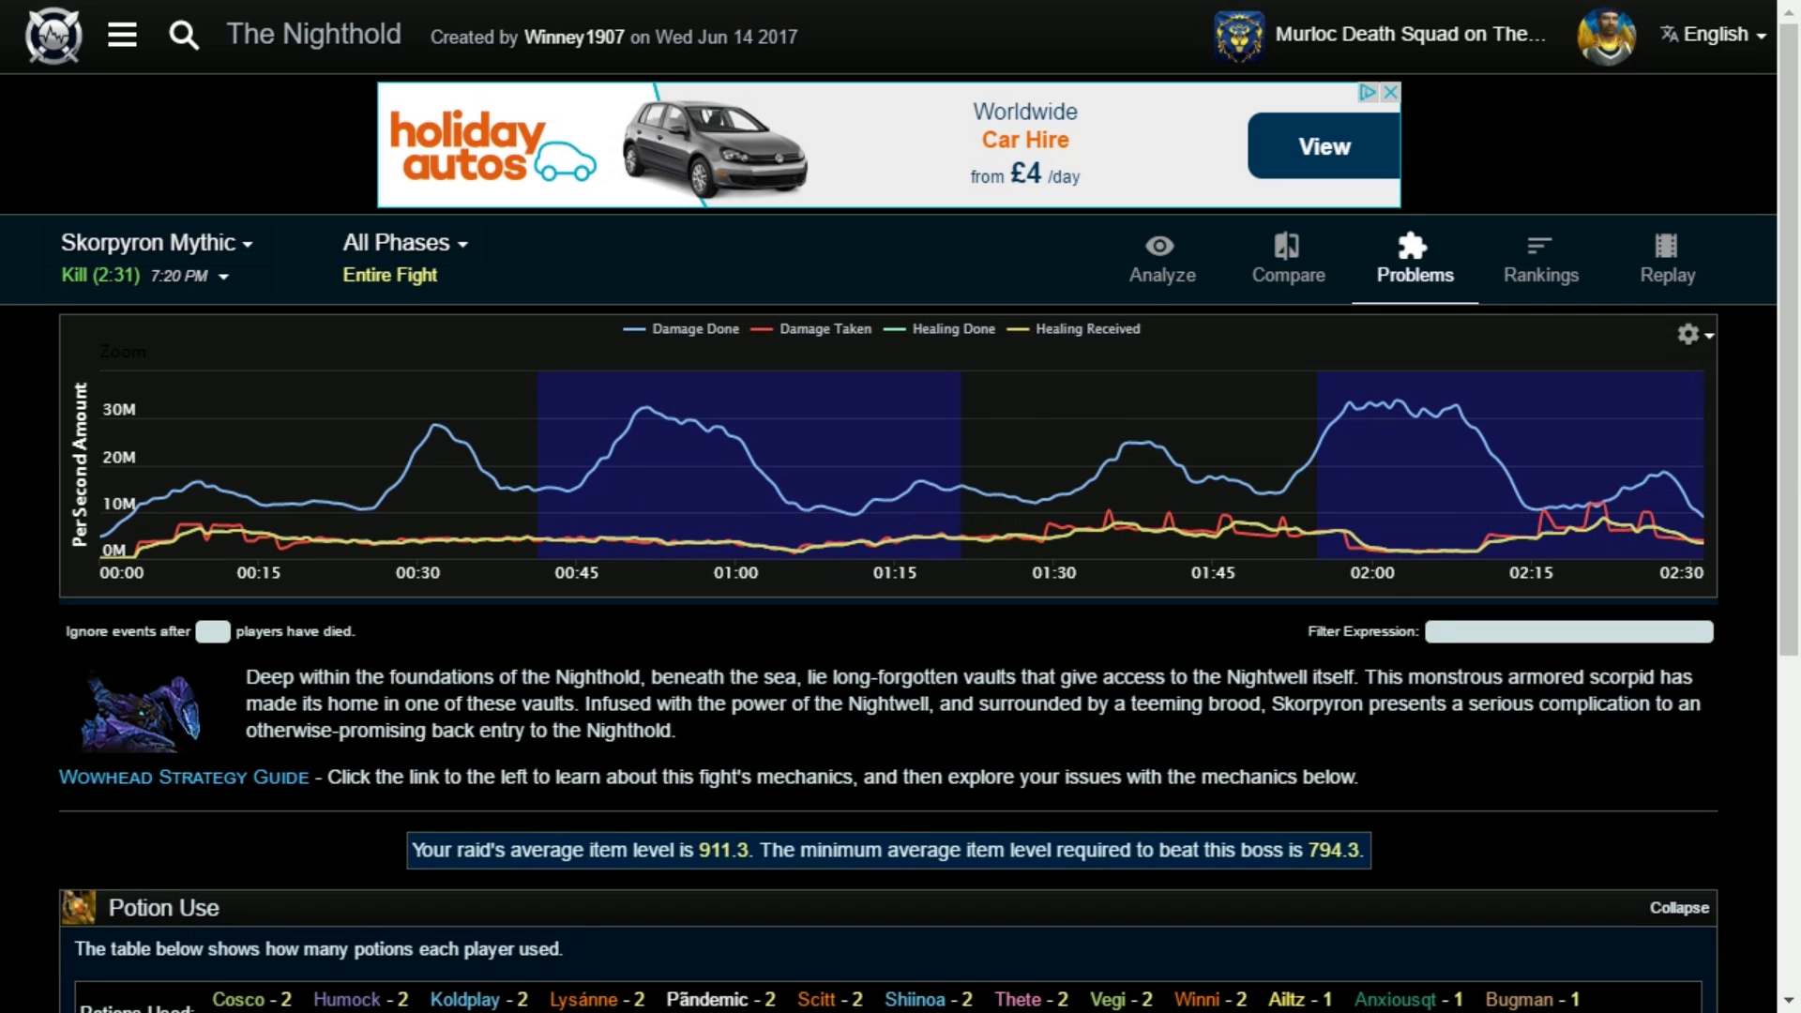
scroll(900, 563, down, 3)
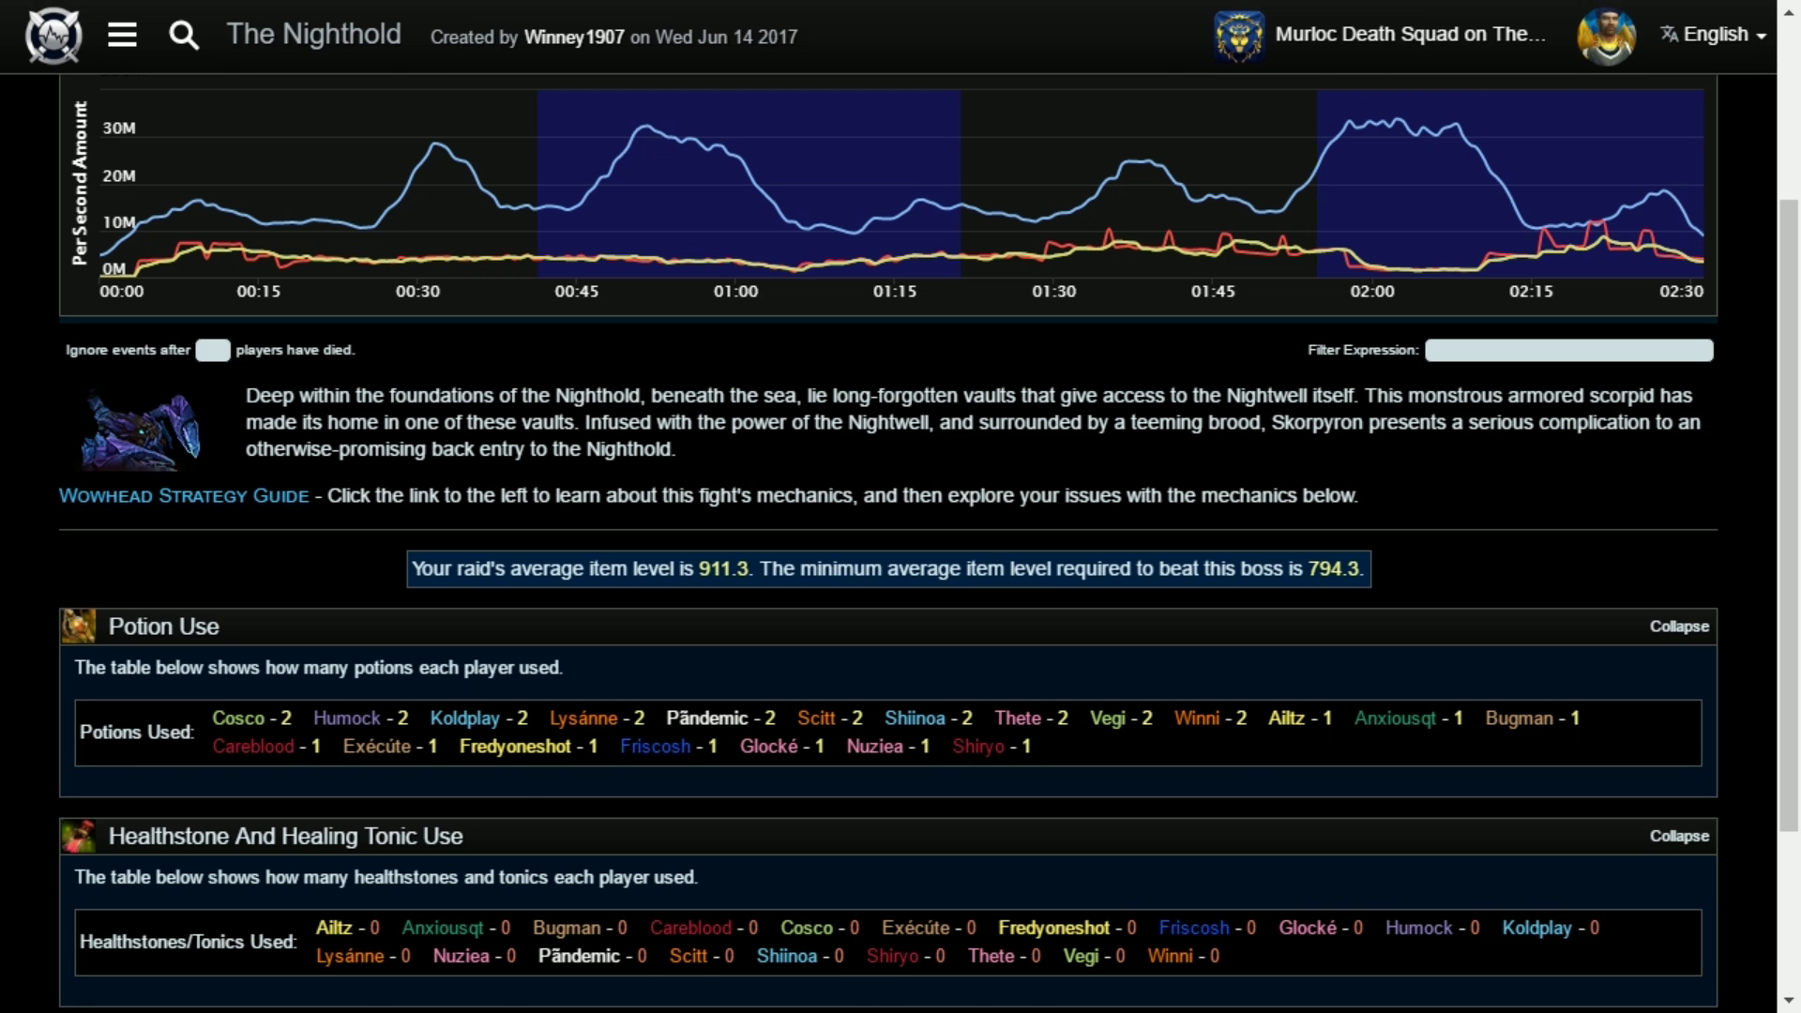
scroll(281, 469, up, 2)
scroll(281, 469, down, 5)
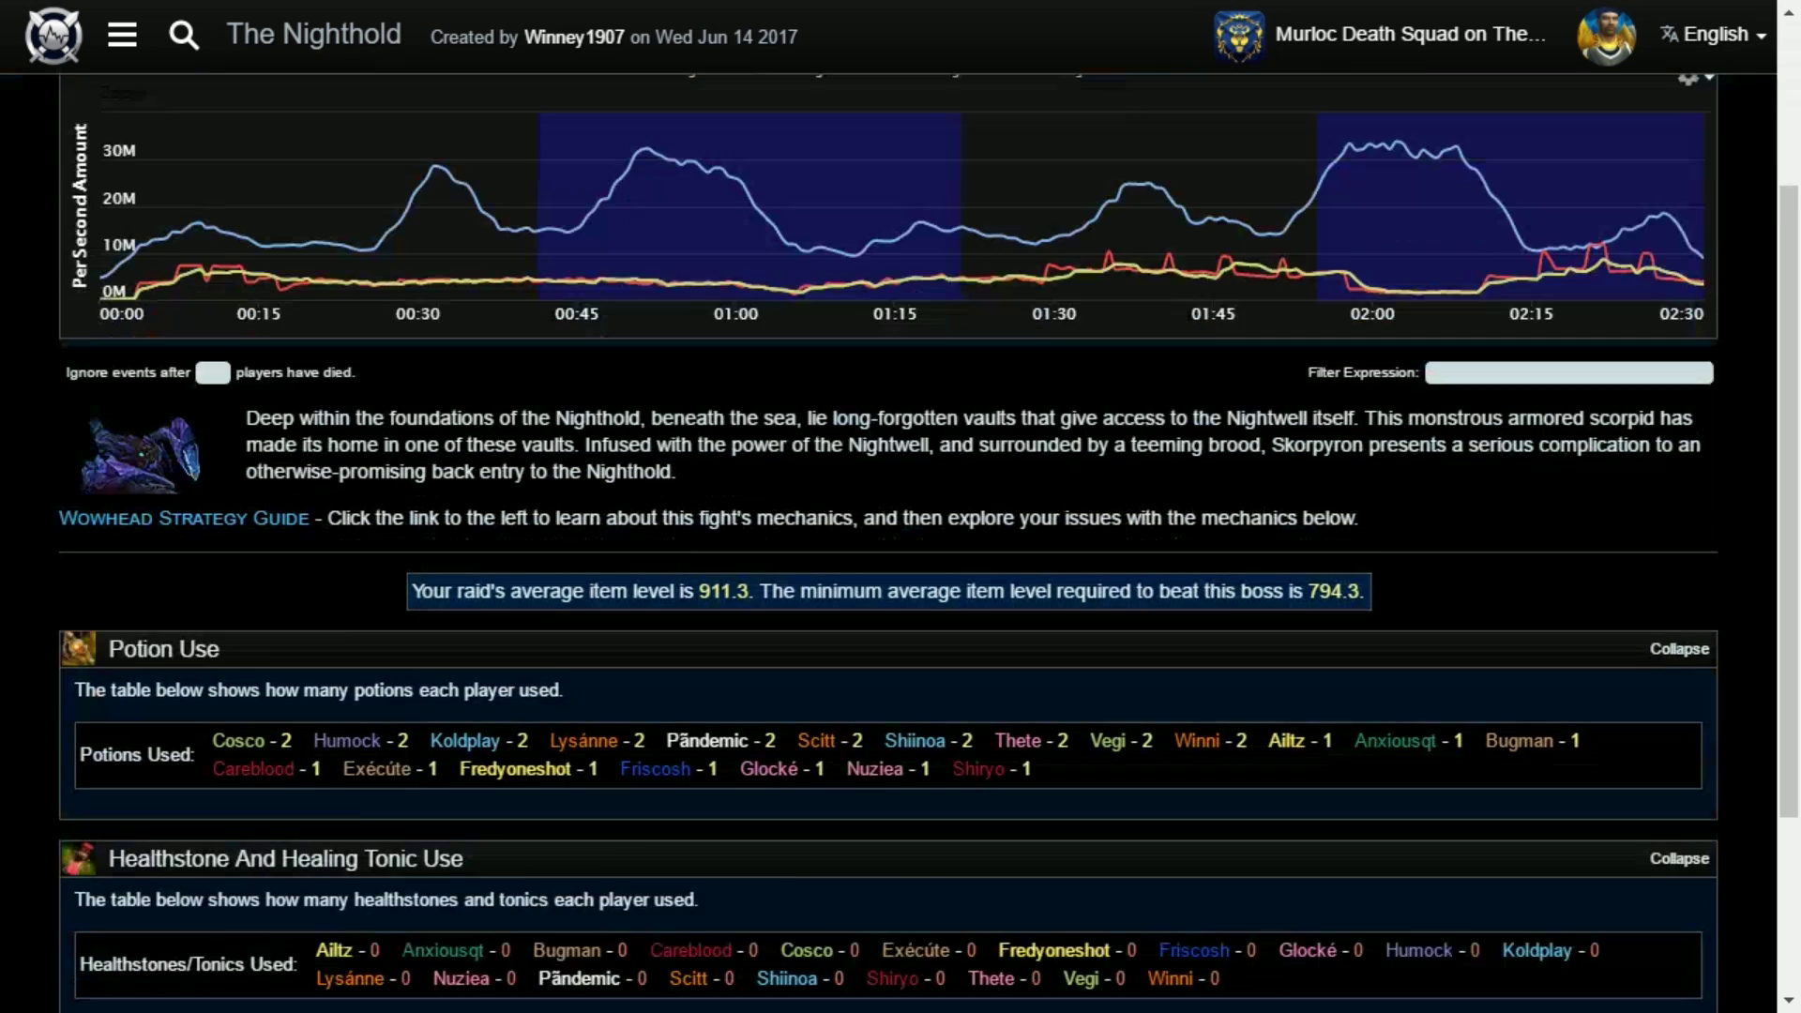
scroll(900, 506, up, 3)
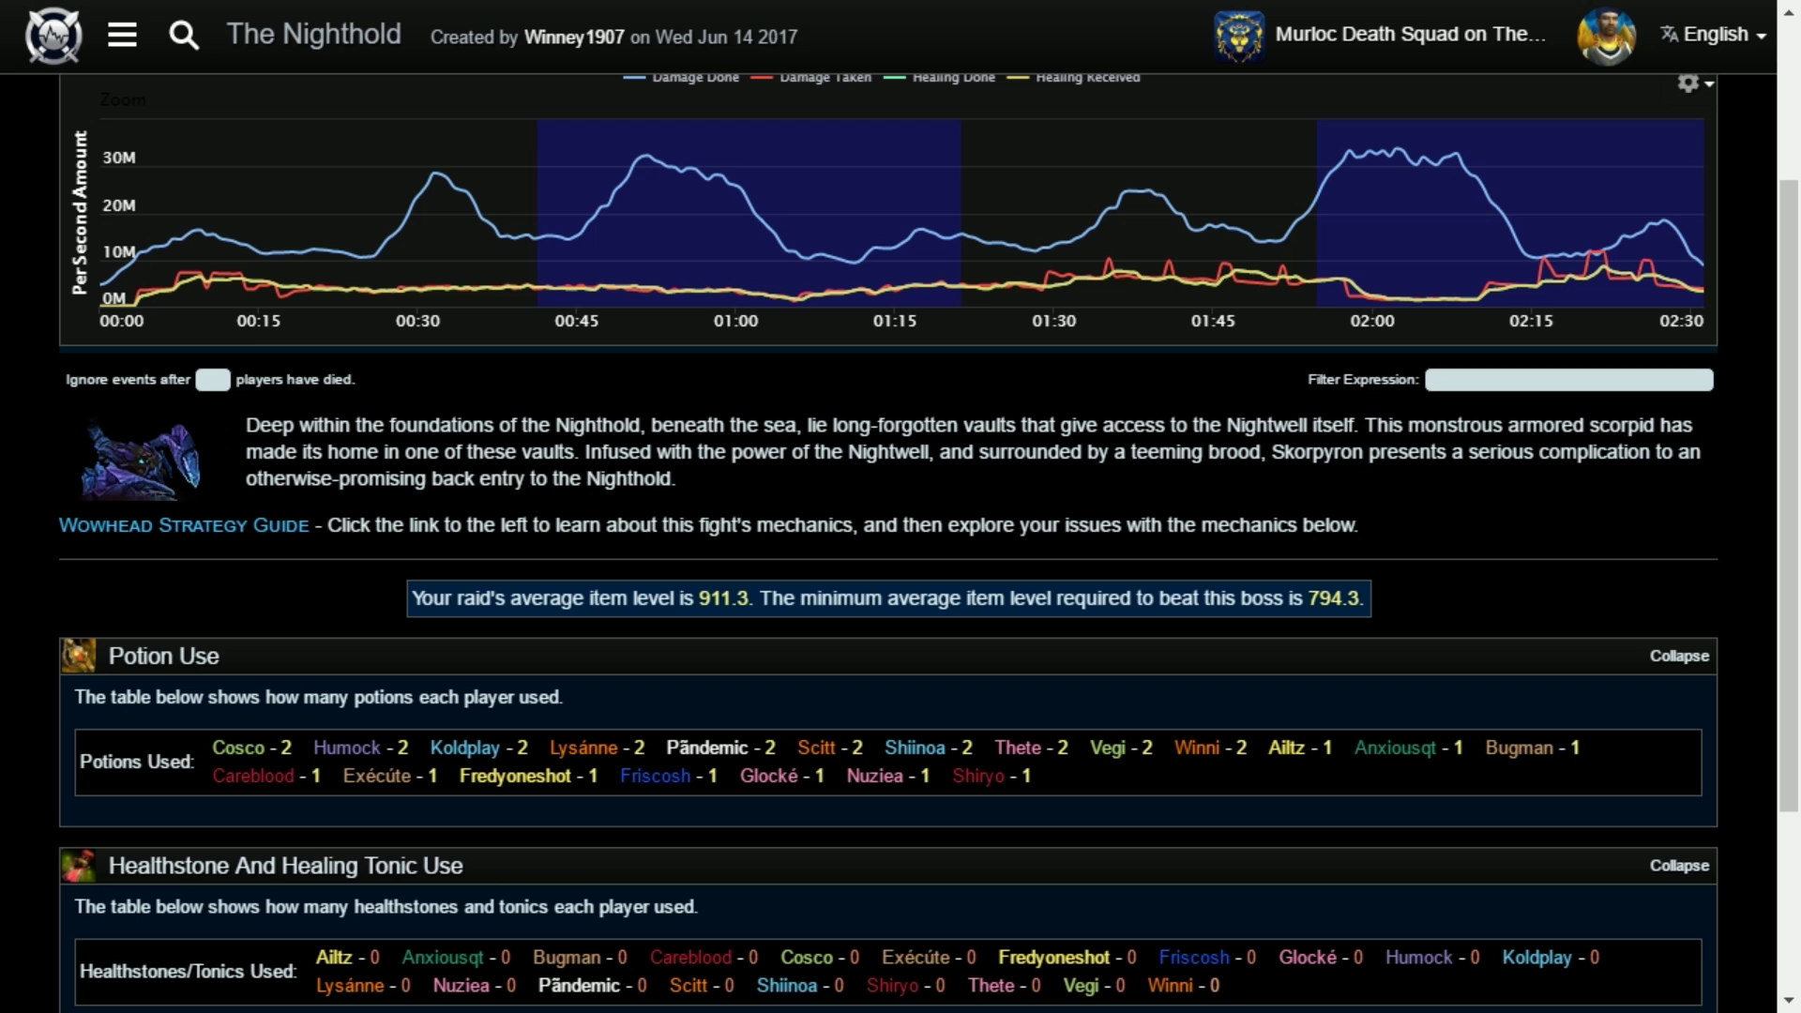
scroll(405, 614, up, 5)
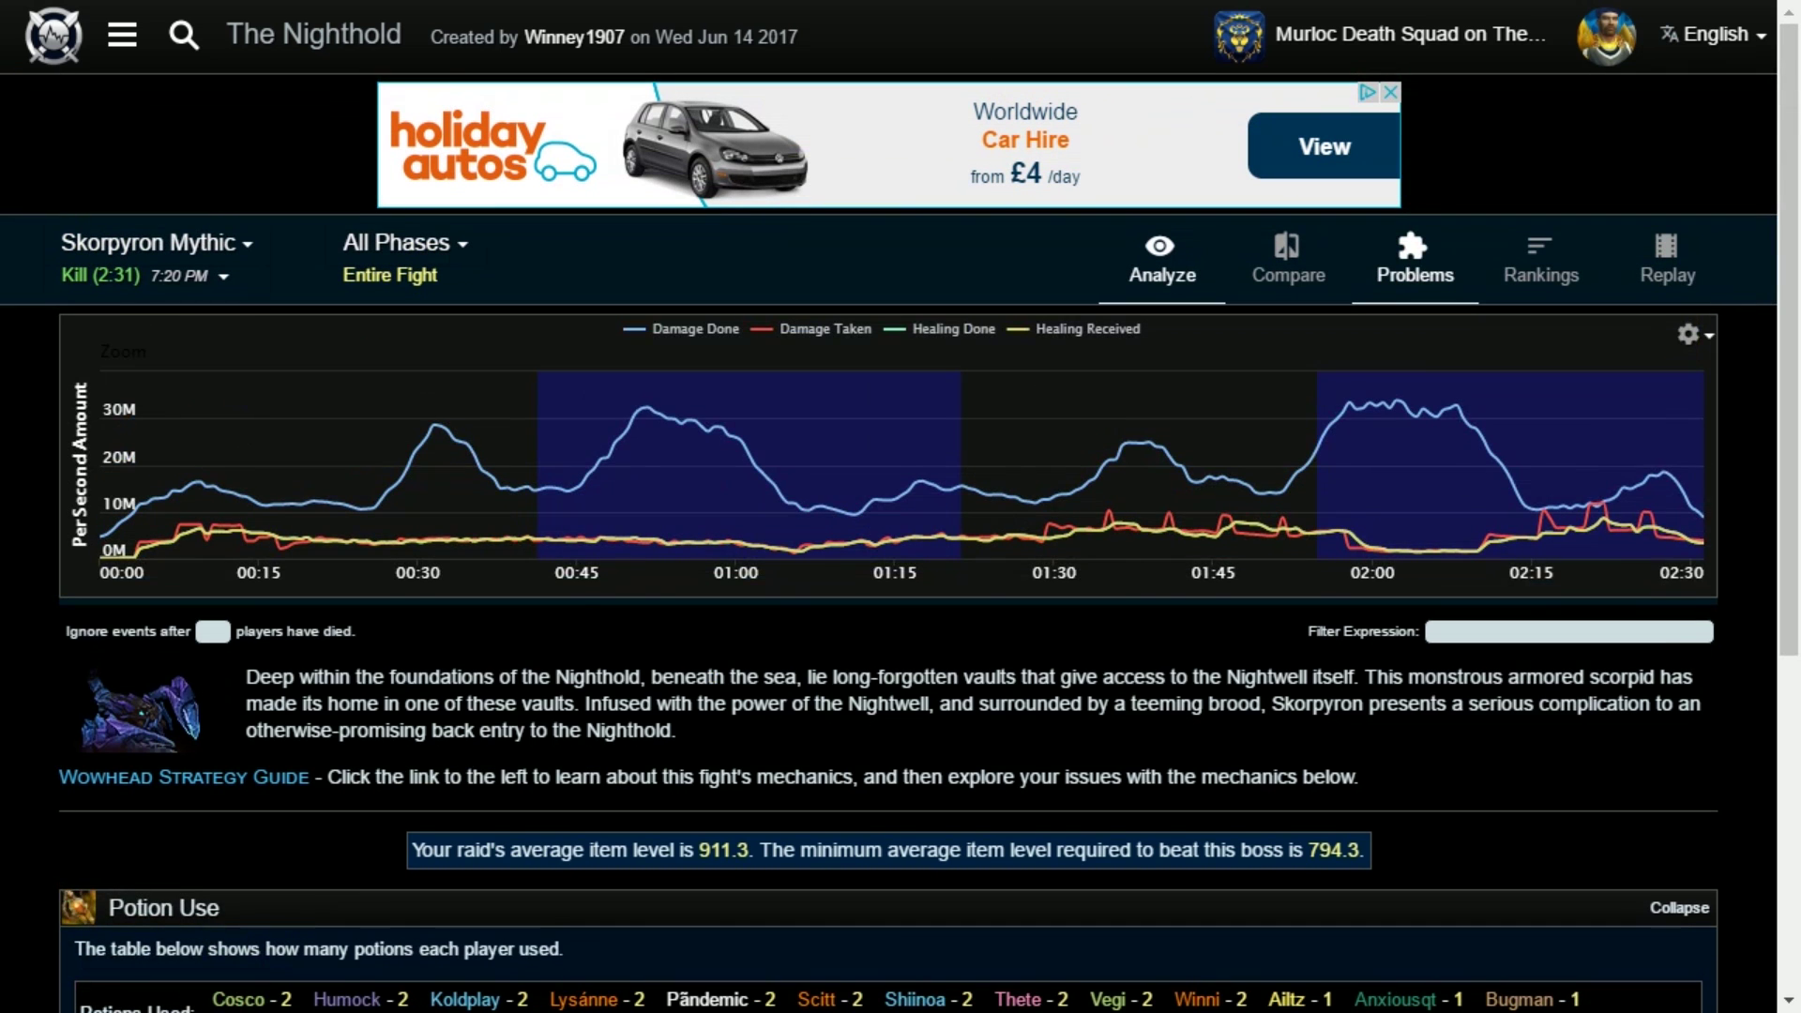
key(alt+Left)
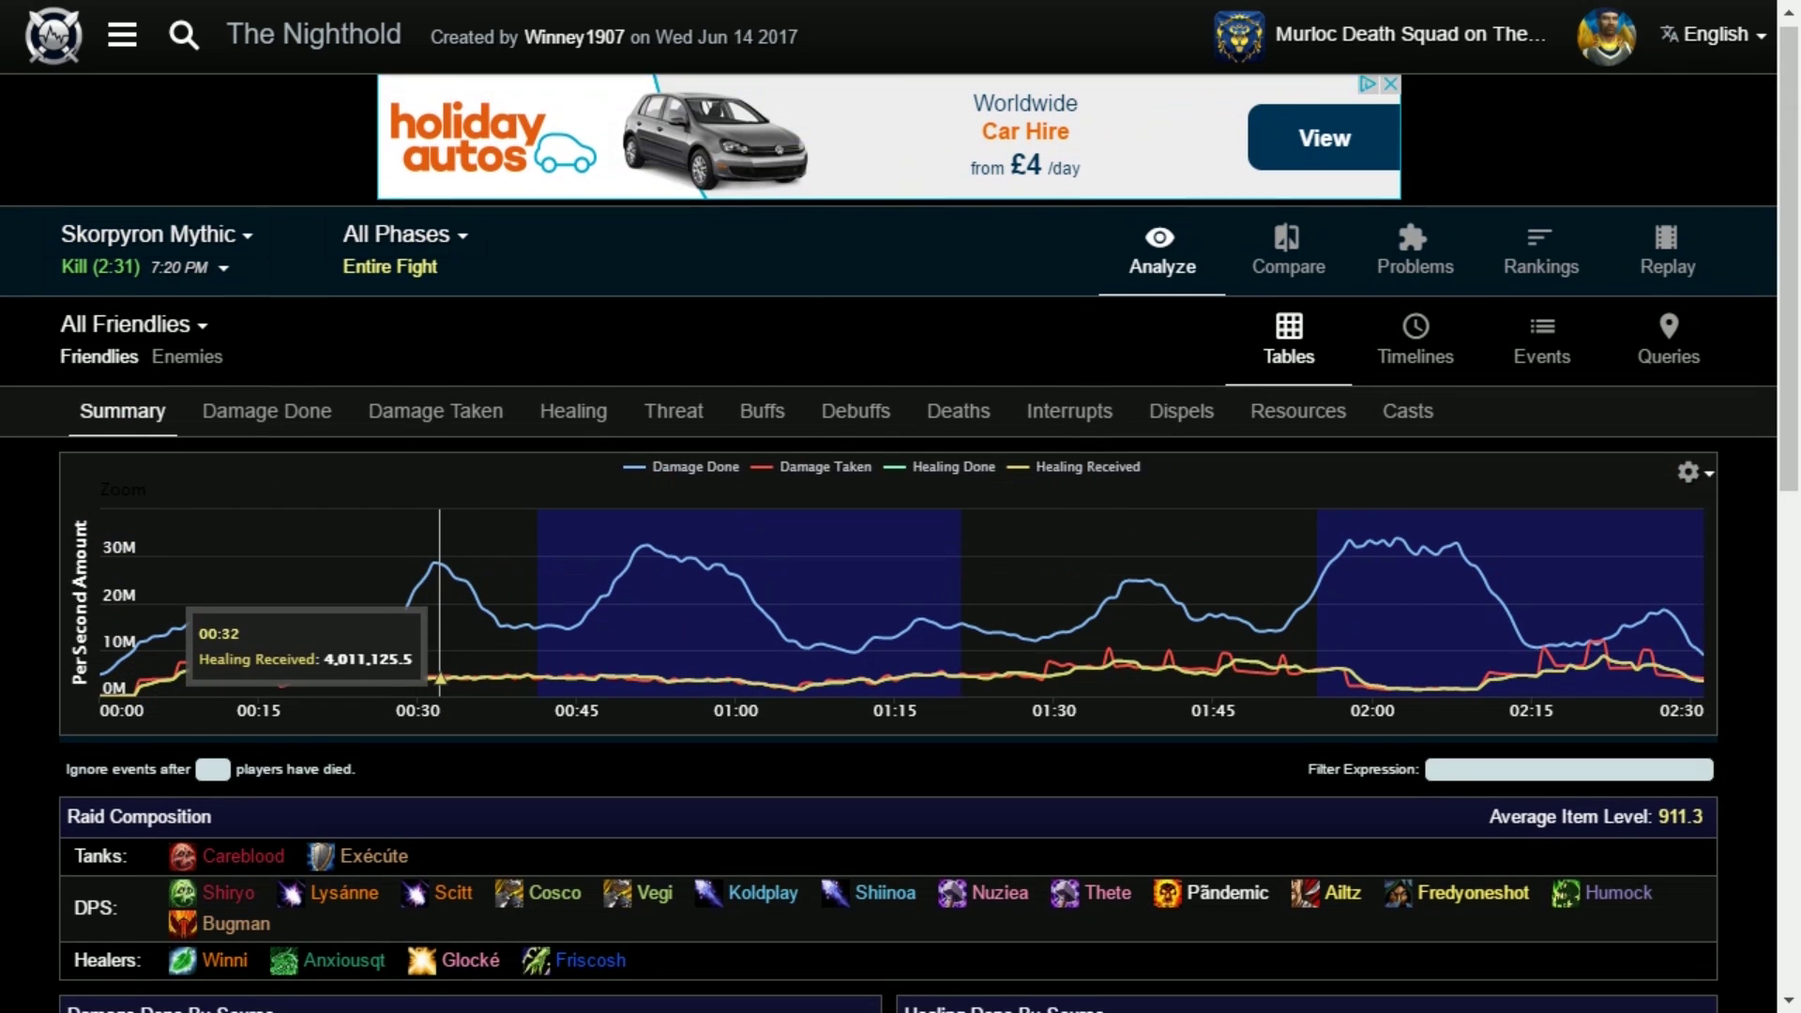
Step: Show Skorpyron's per-player Damage Done, led by Thete at 218.66m, hiding the graph's Total line
scroll(405, 614, down, 5)
scroll(506, 708, down, 2)
scroll(506, 708, up, 2)
scroll(507, 708, up, 6)
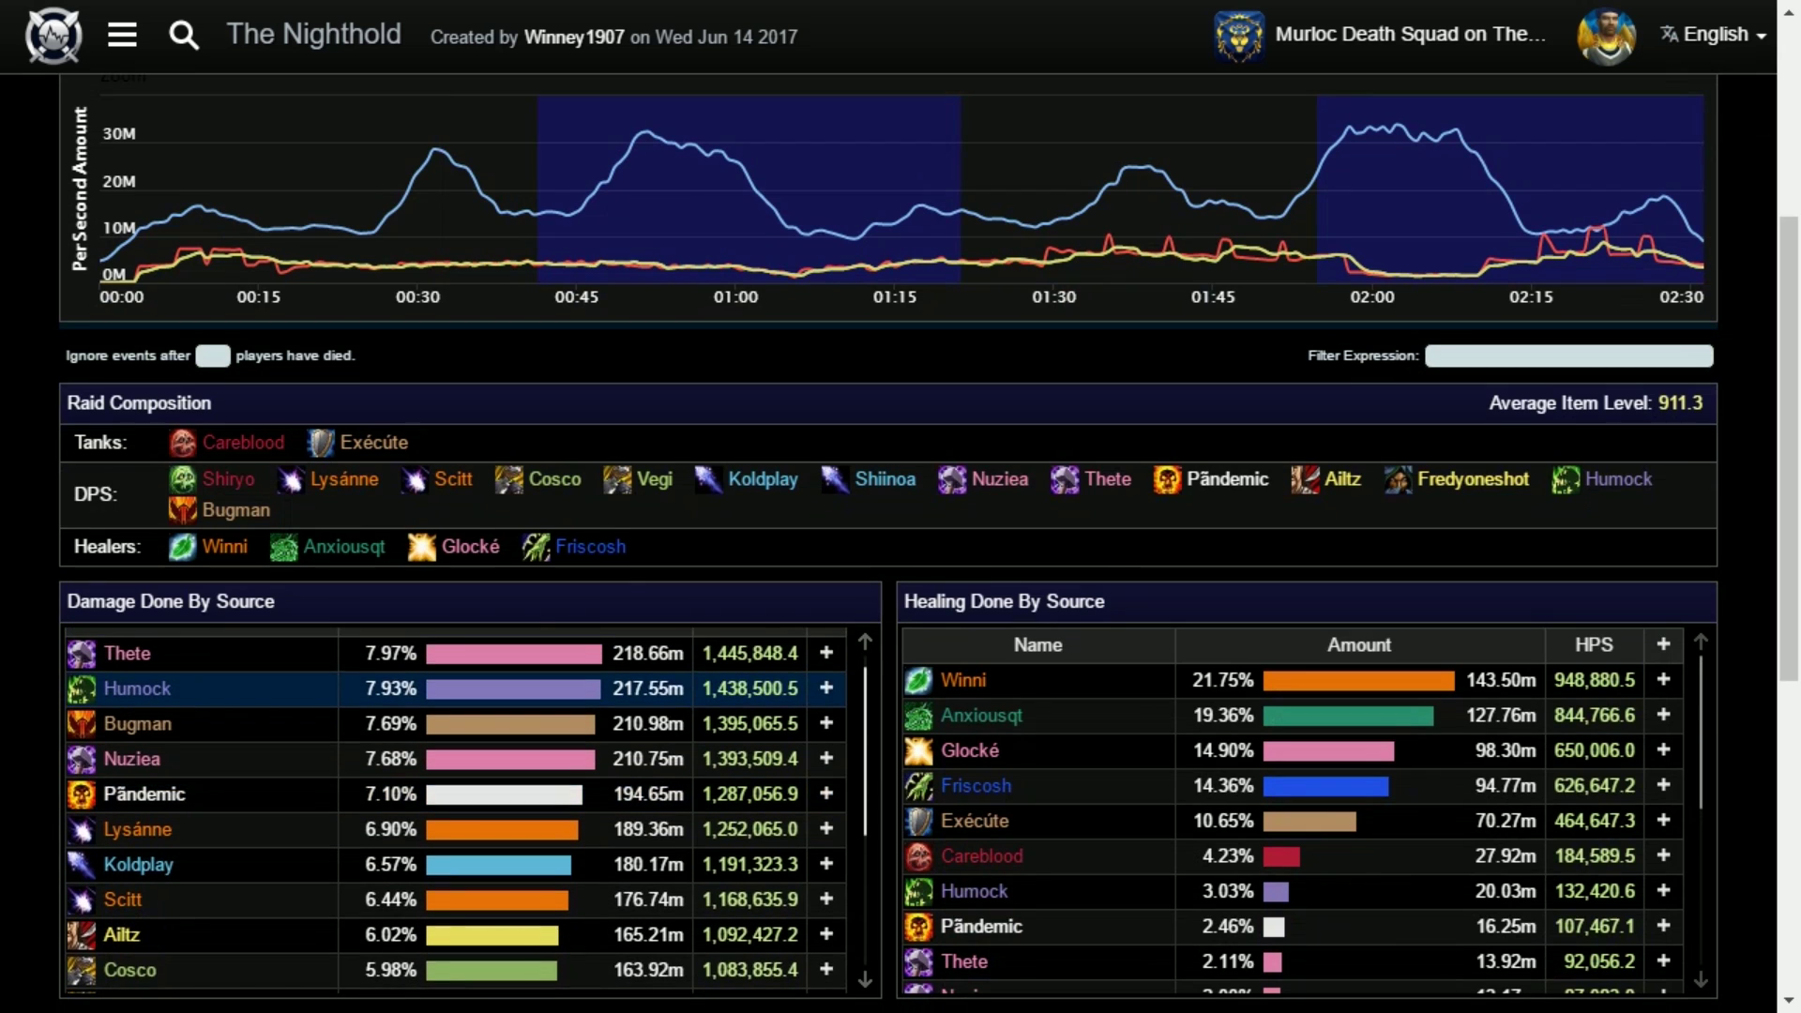
scroll(506, 708, down, 3)
scroll(899, 543, down, 1)
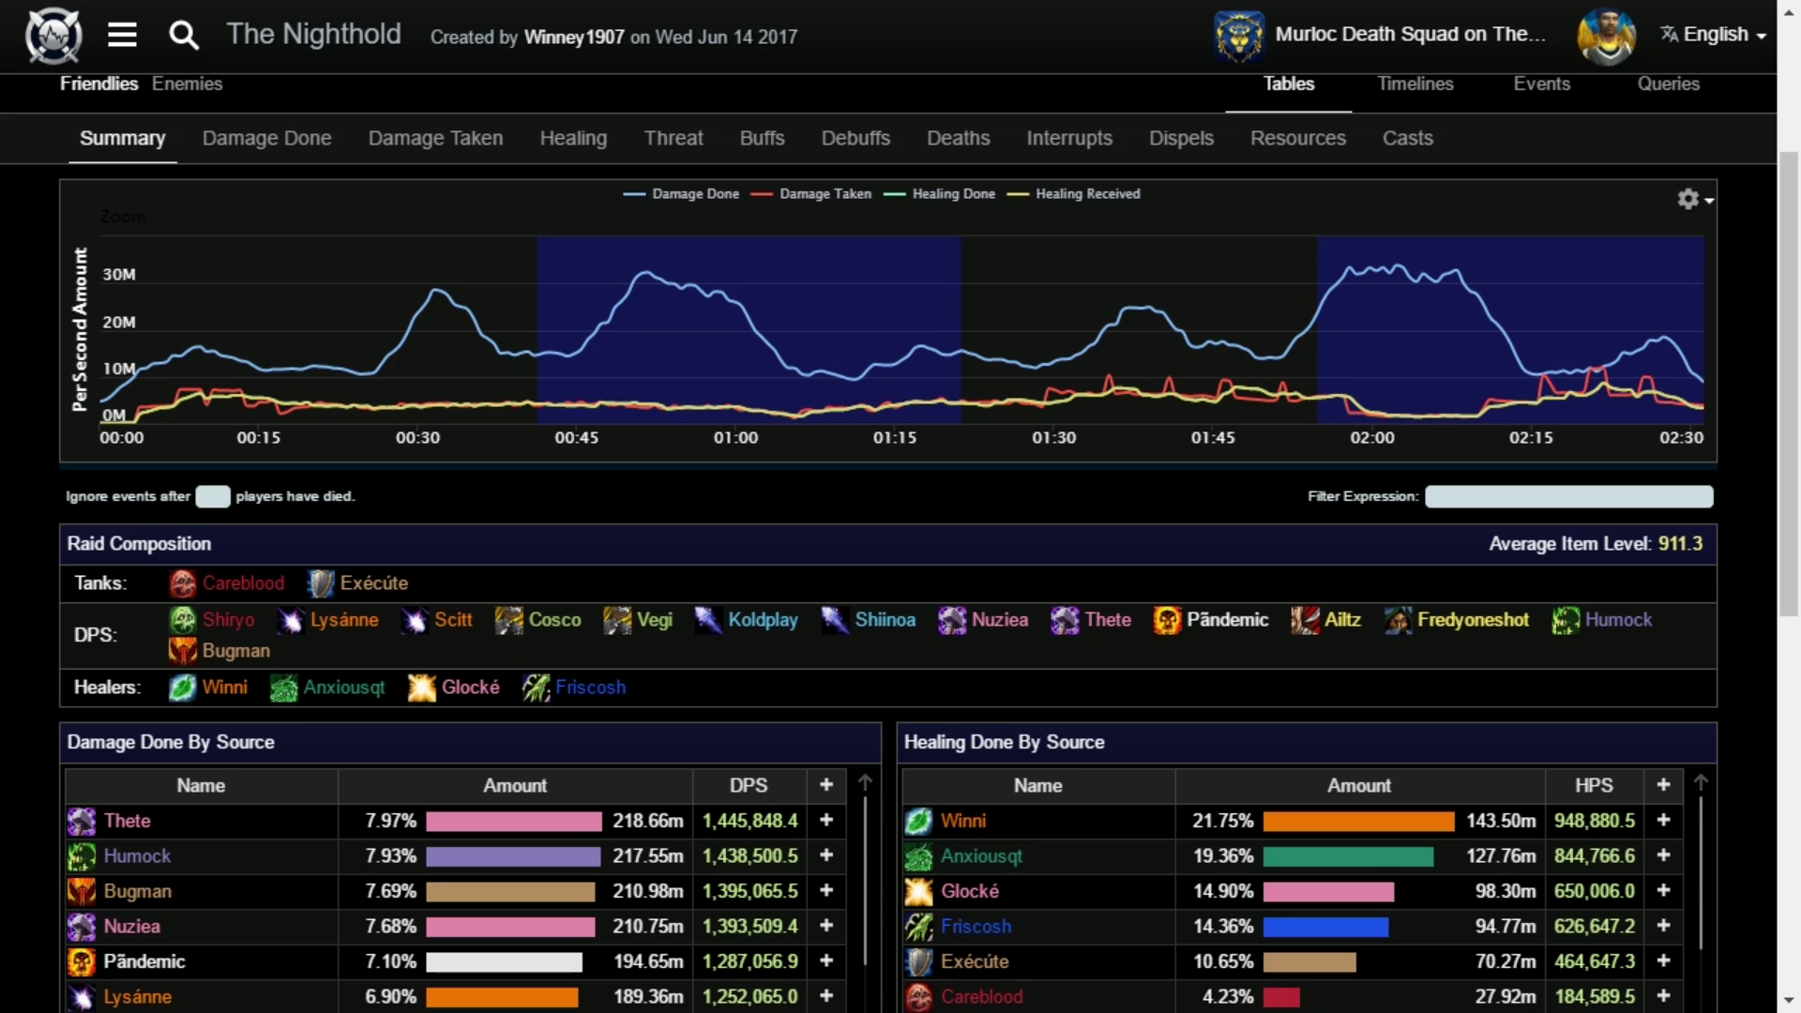
click(266, 138)
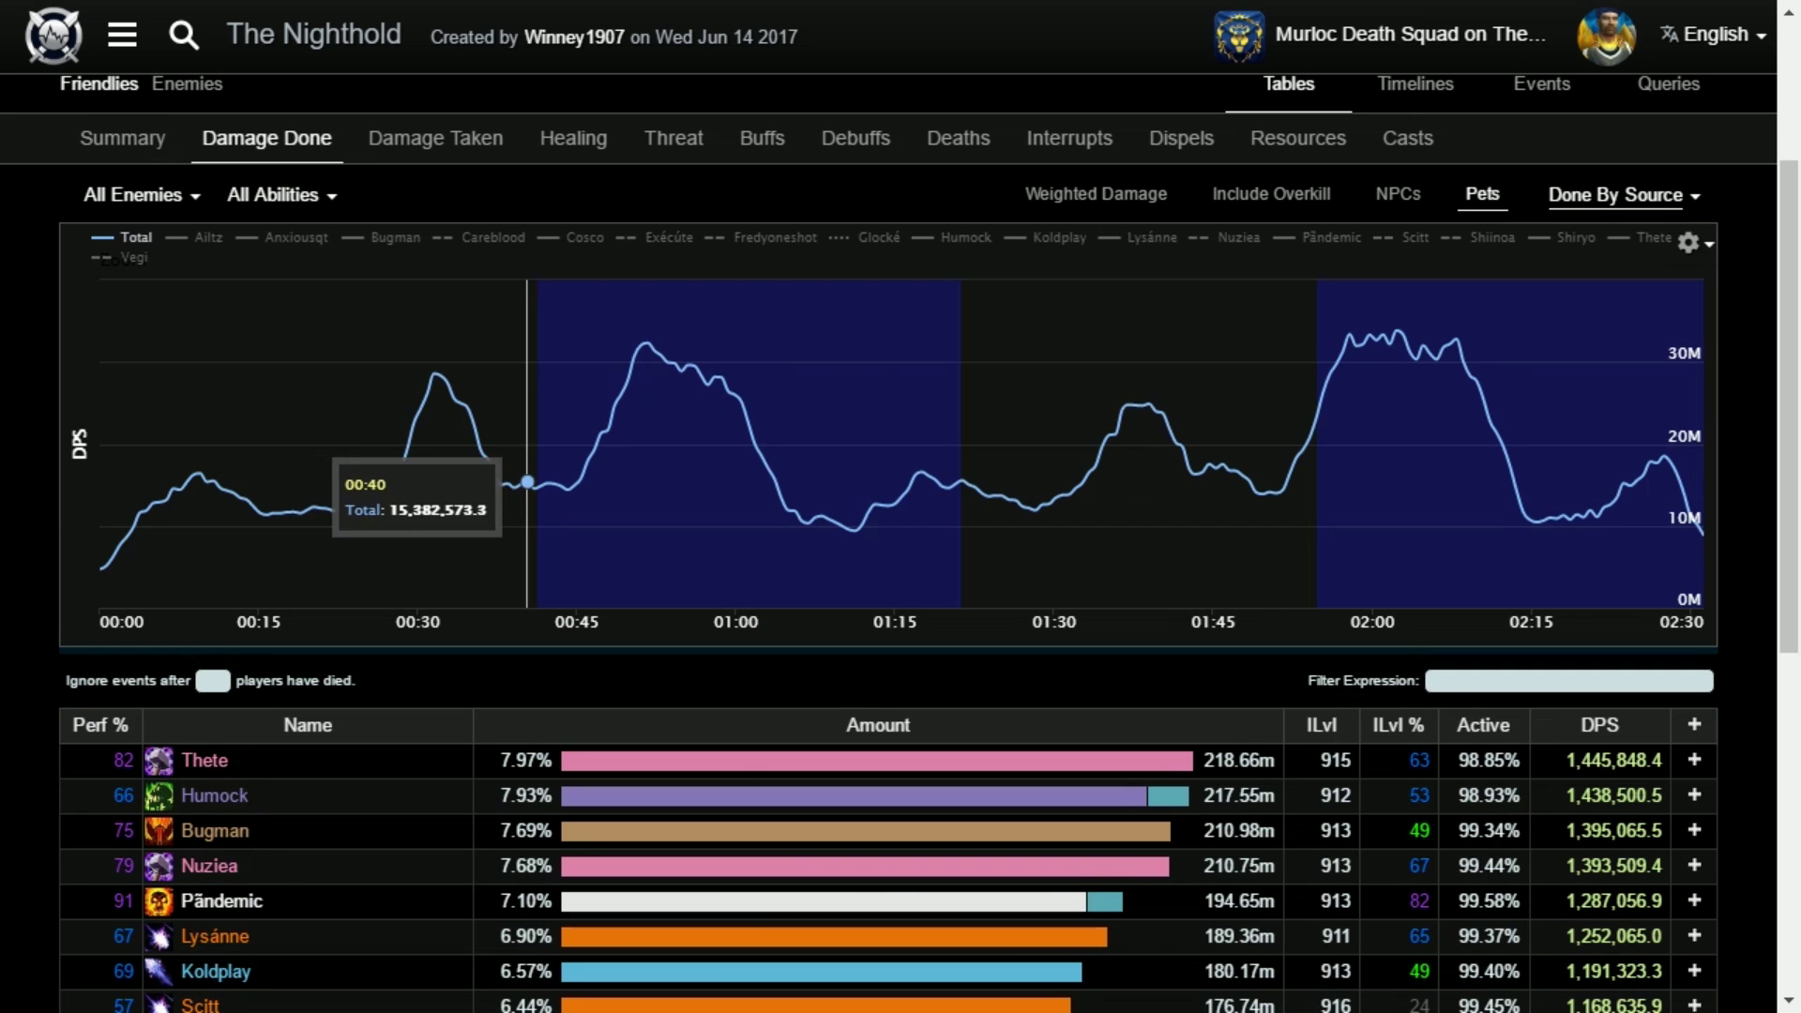
mouse_move(723, 802)
scroll(722, 801, down, 5)
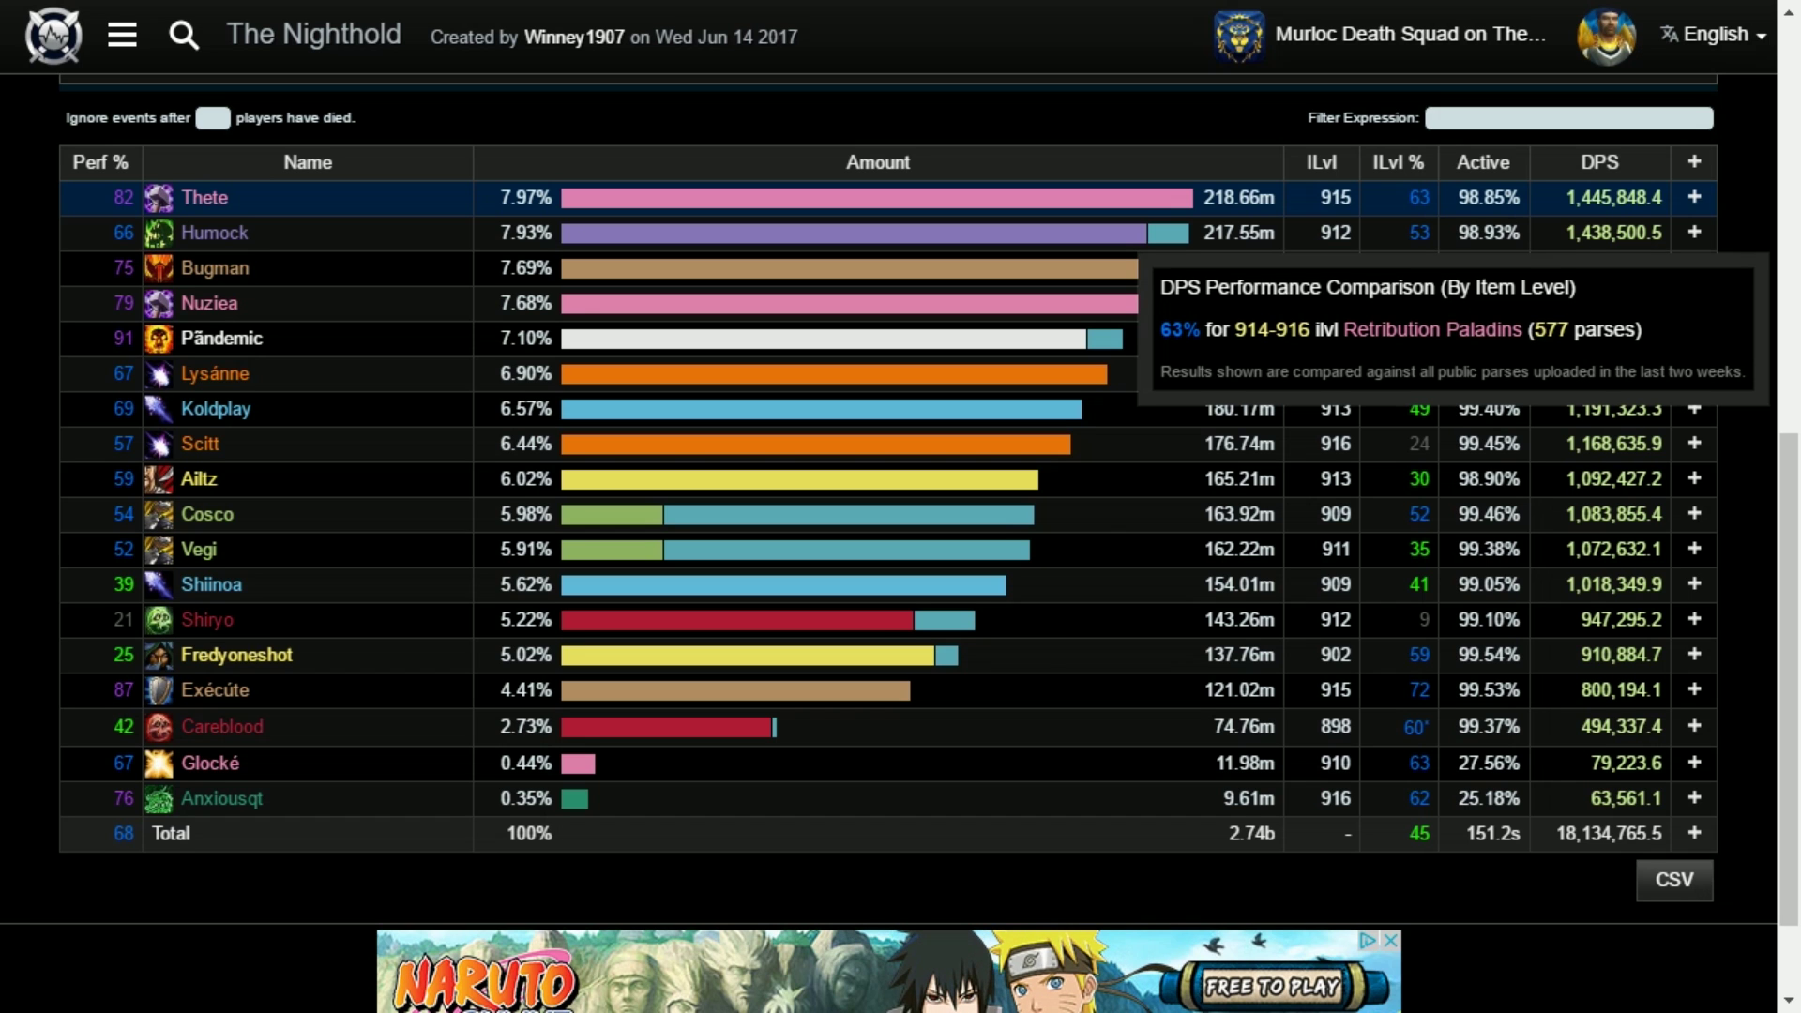
scroll(247, 549, up, 9)
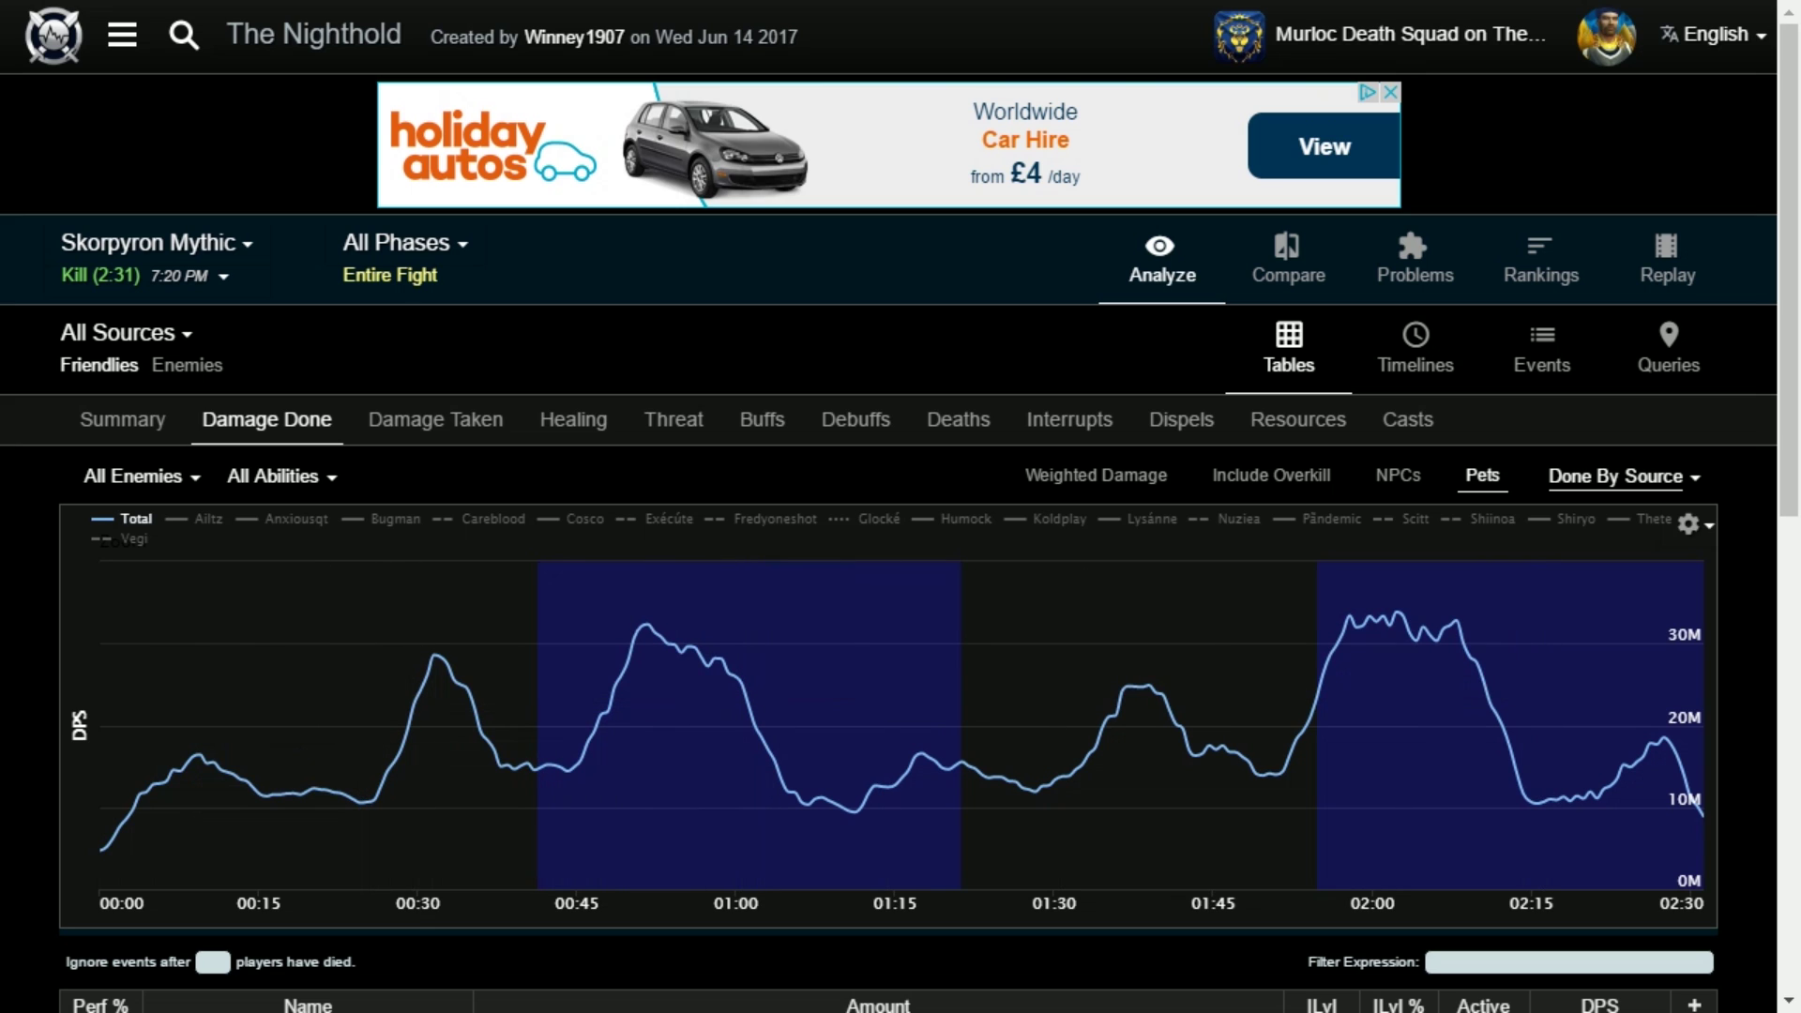
click(131, 518)
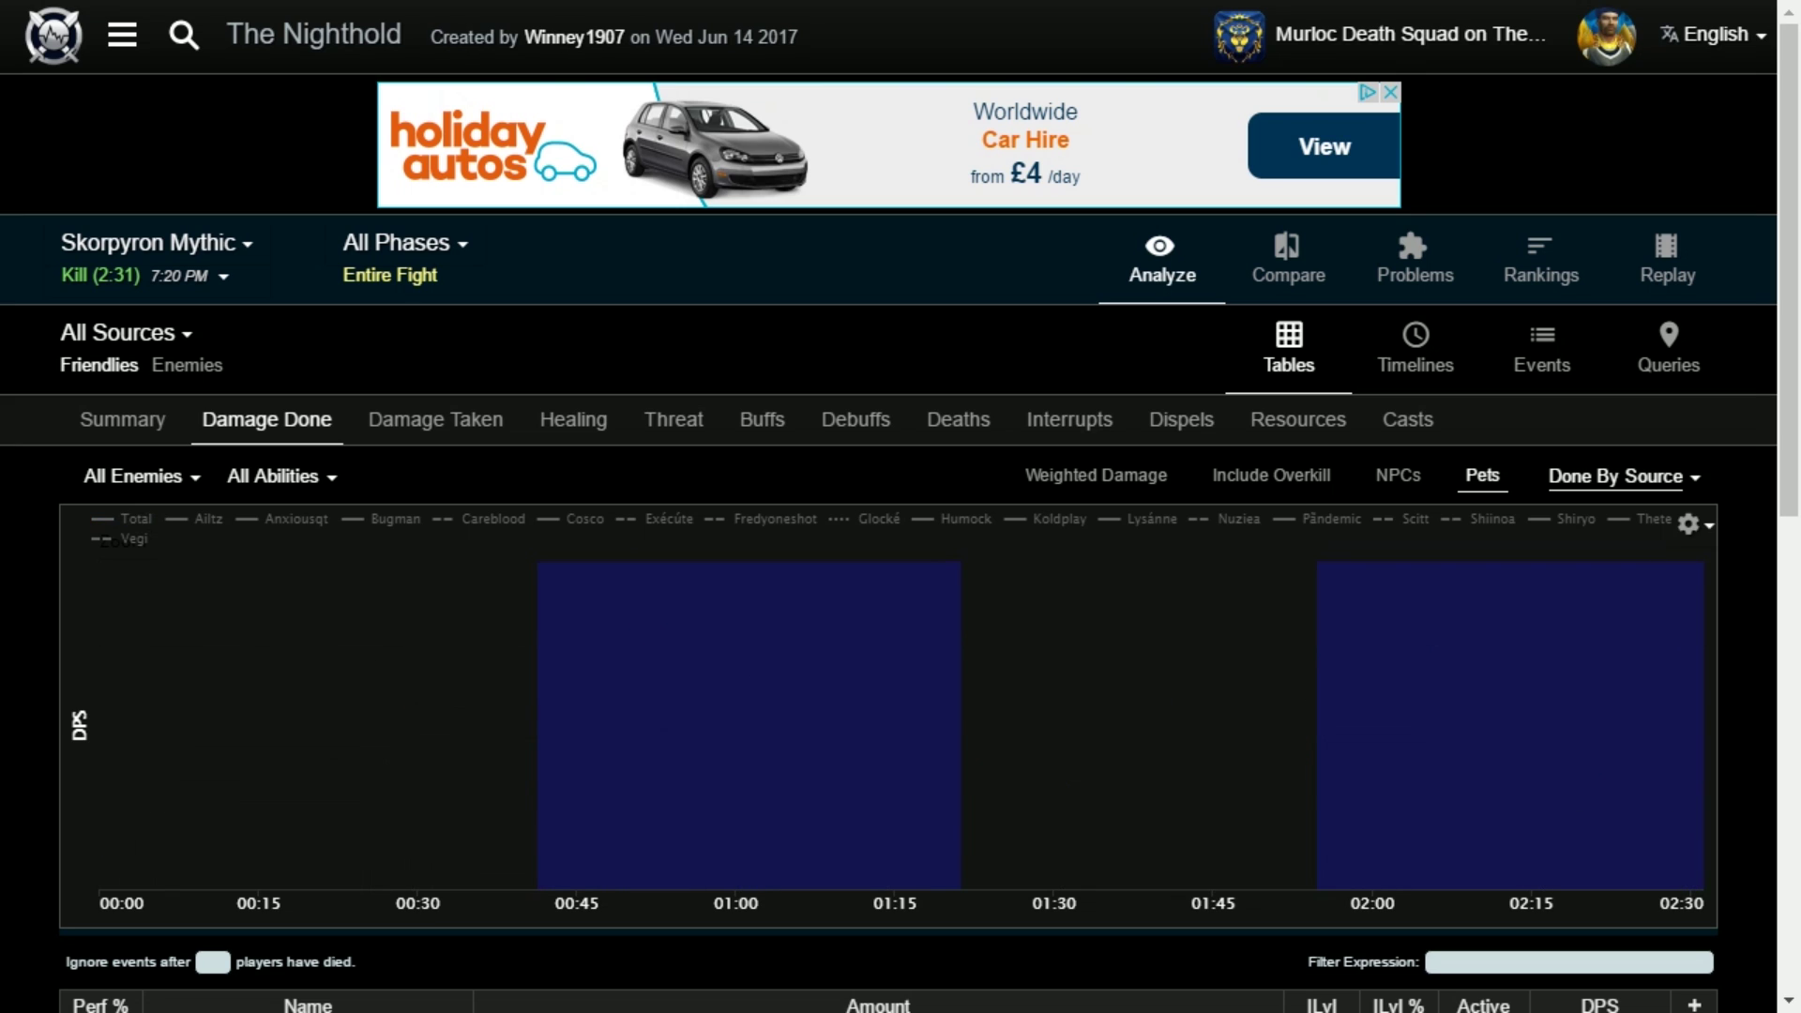
click(1654, 519)
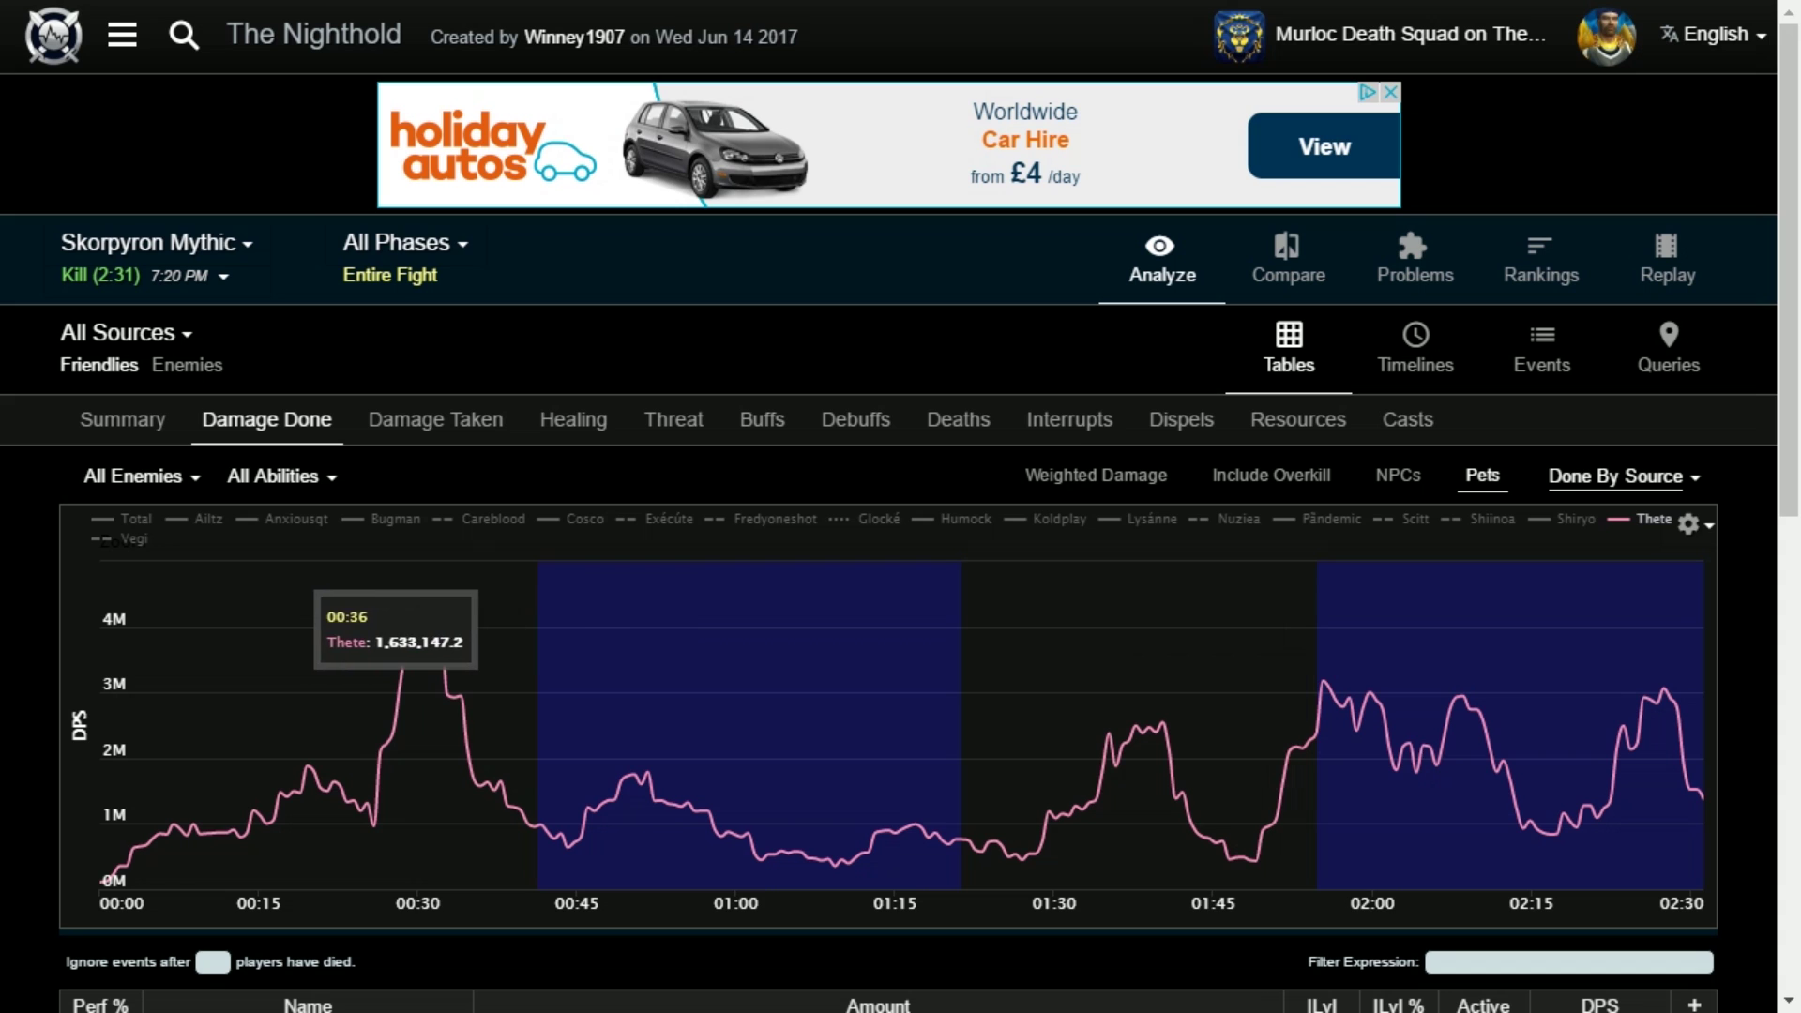
click(132, 518)
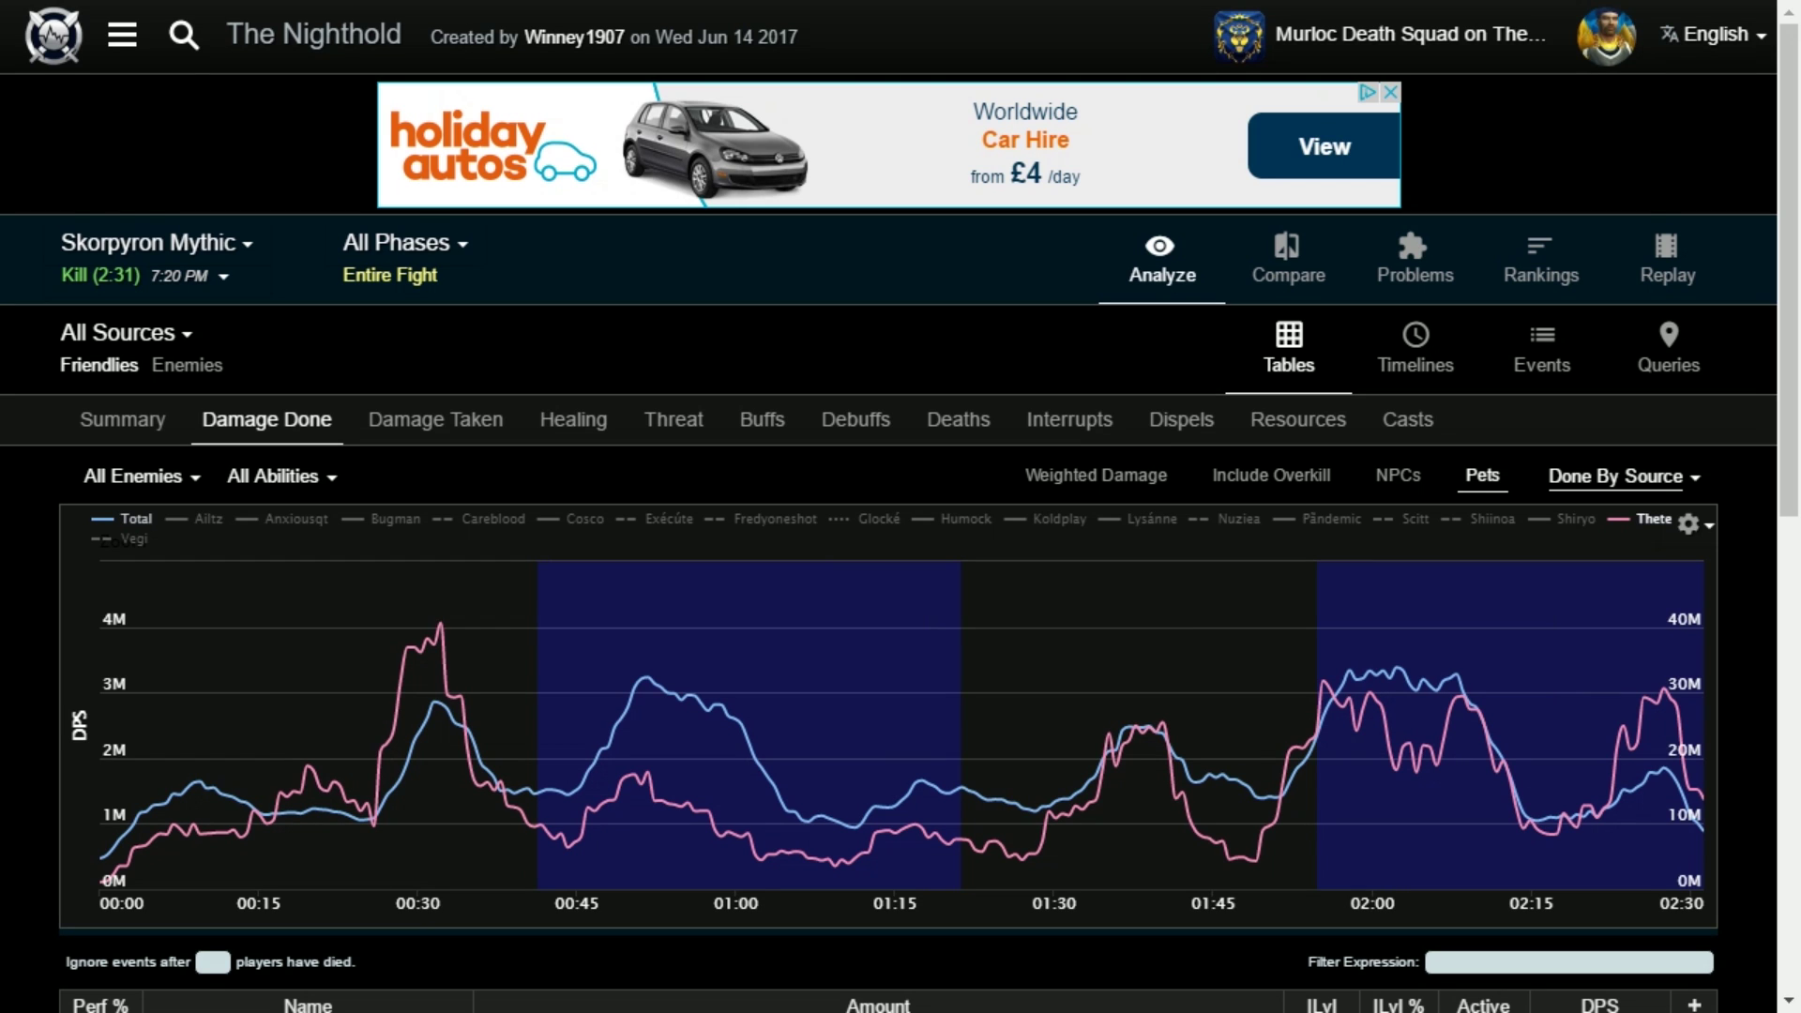
click(1643, 519)
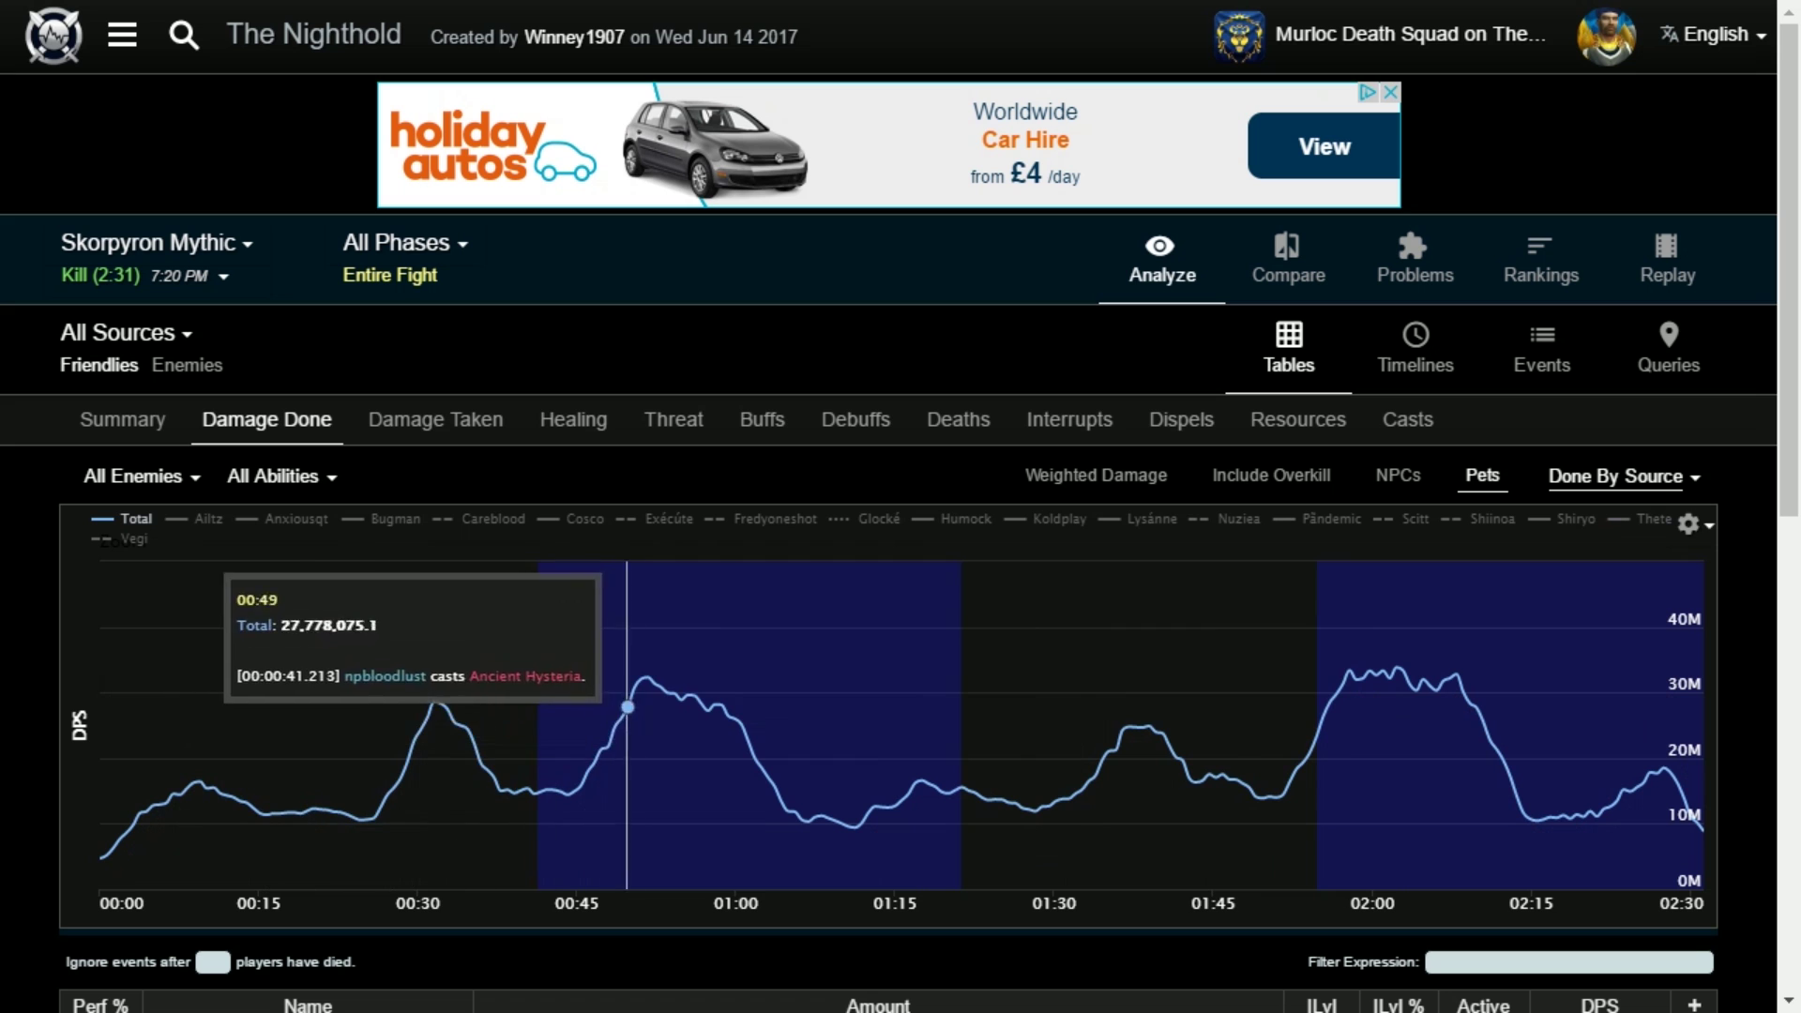
scroll(781, 703, down, 3)
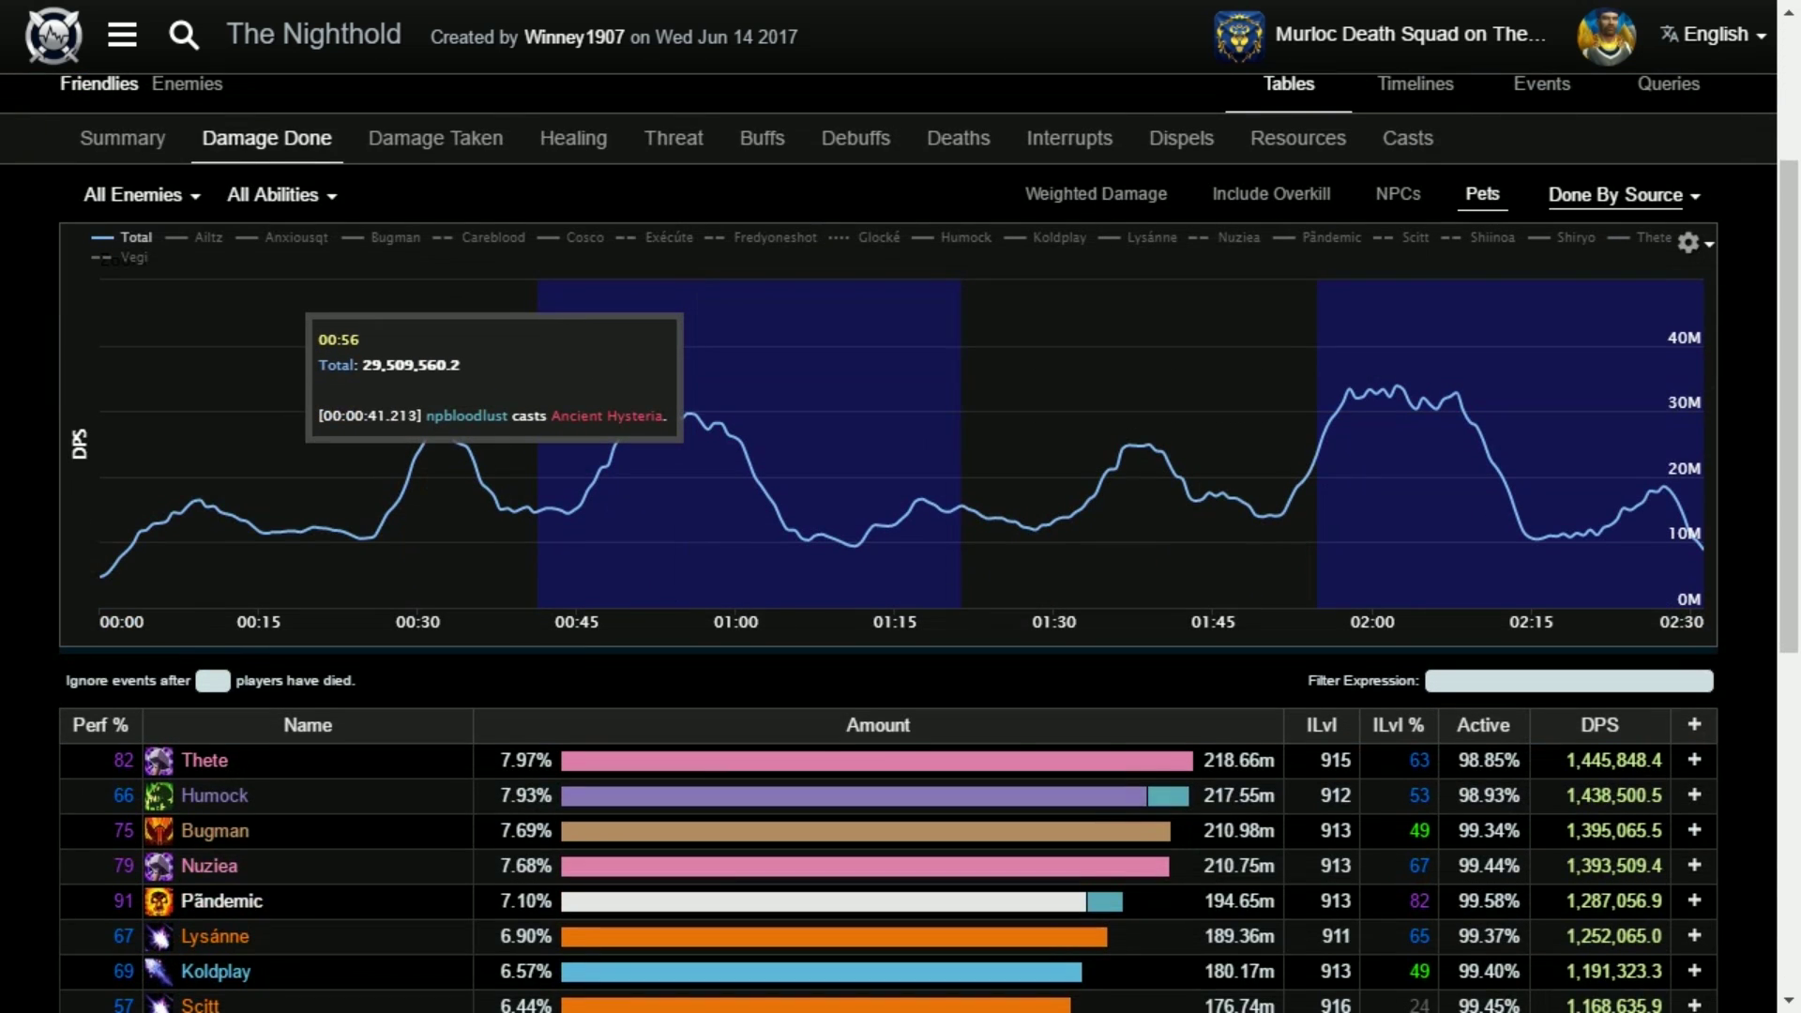
scroll(781, 703, up, 3)
scroll(281, 657, down, 1)
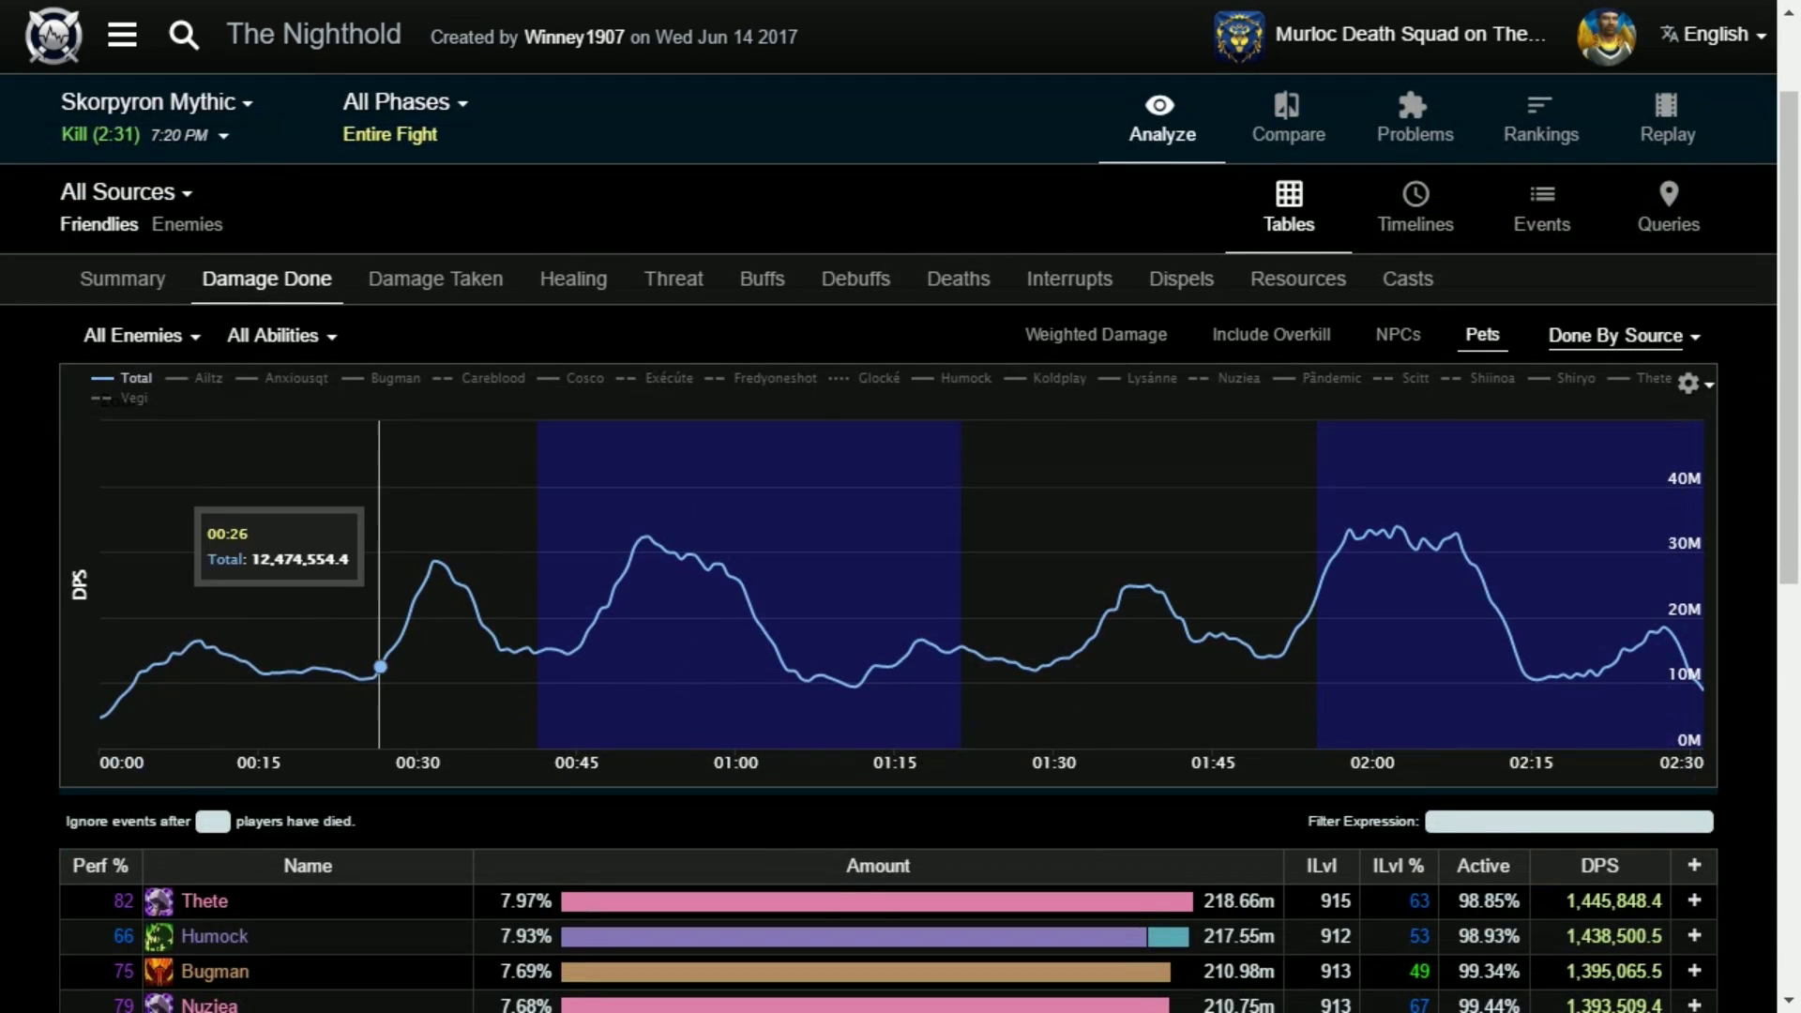
scroll(225, 769, down, 3)
scroll(225, 759, up, 1)
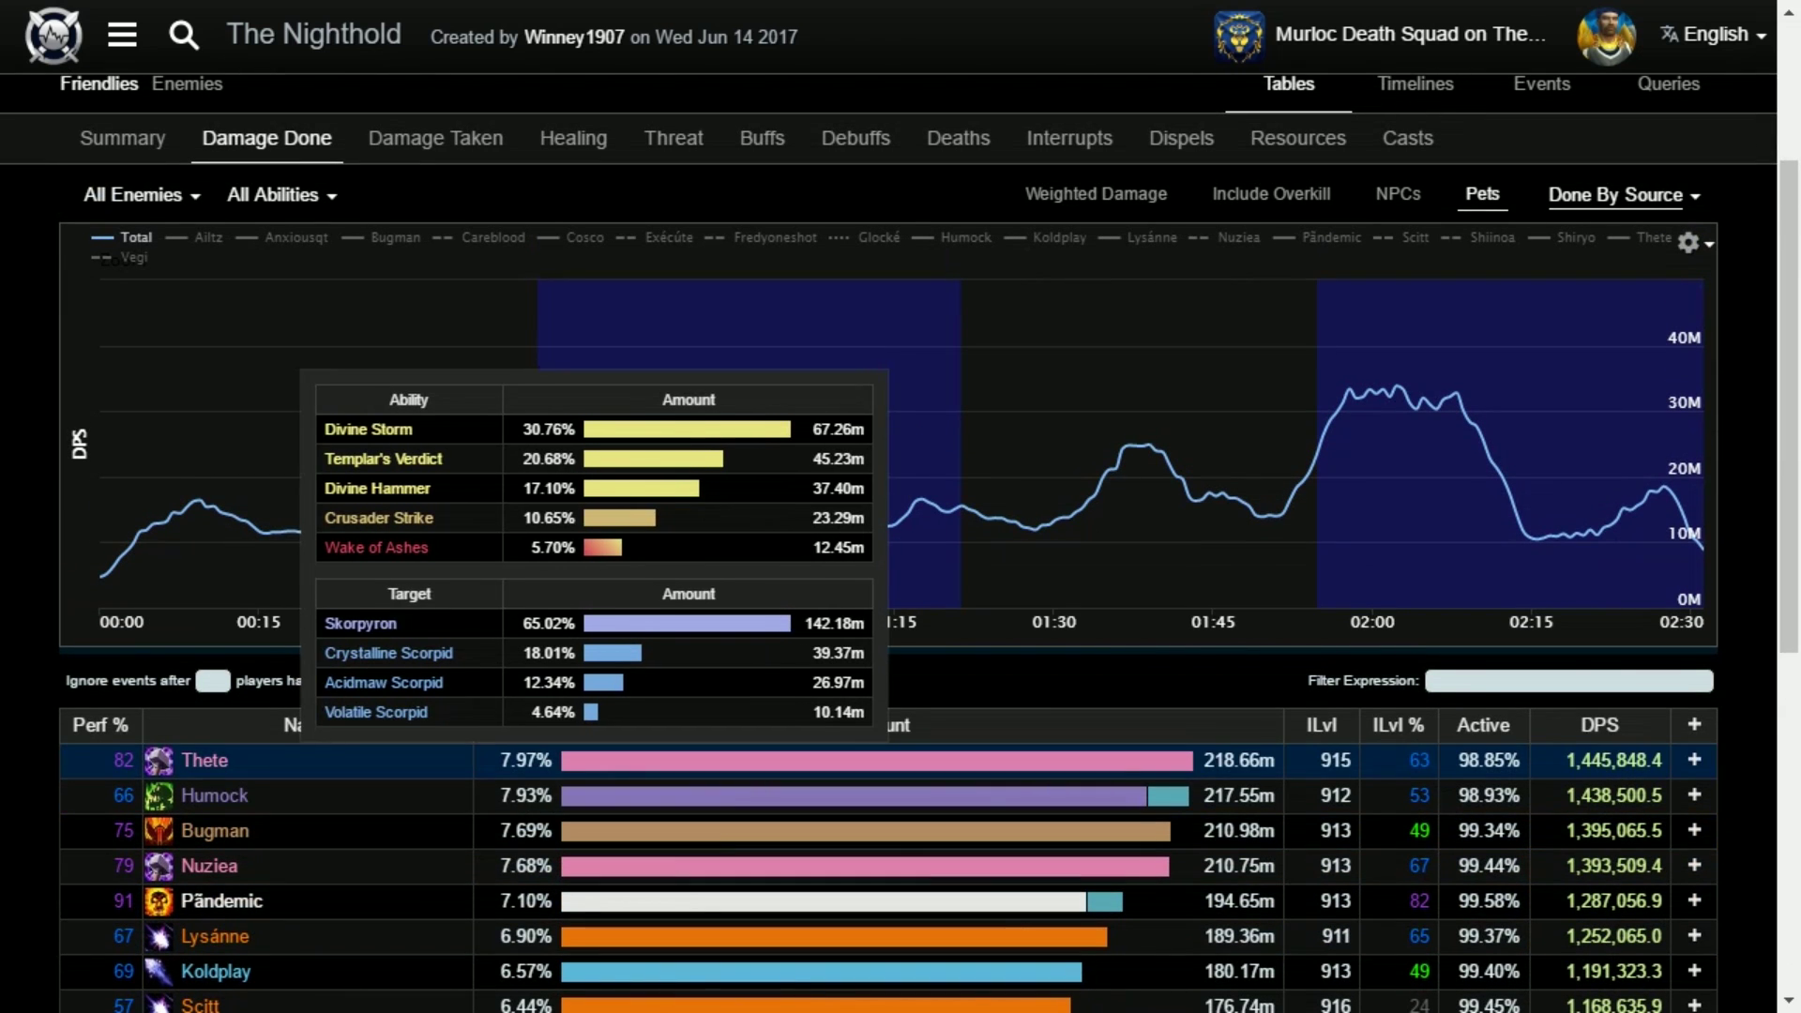
click(206, 759)
scroll(225, 544, down, 3)
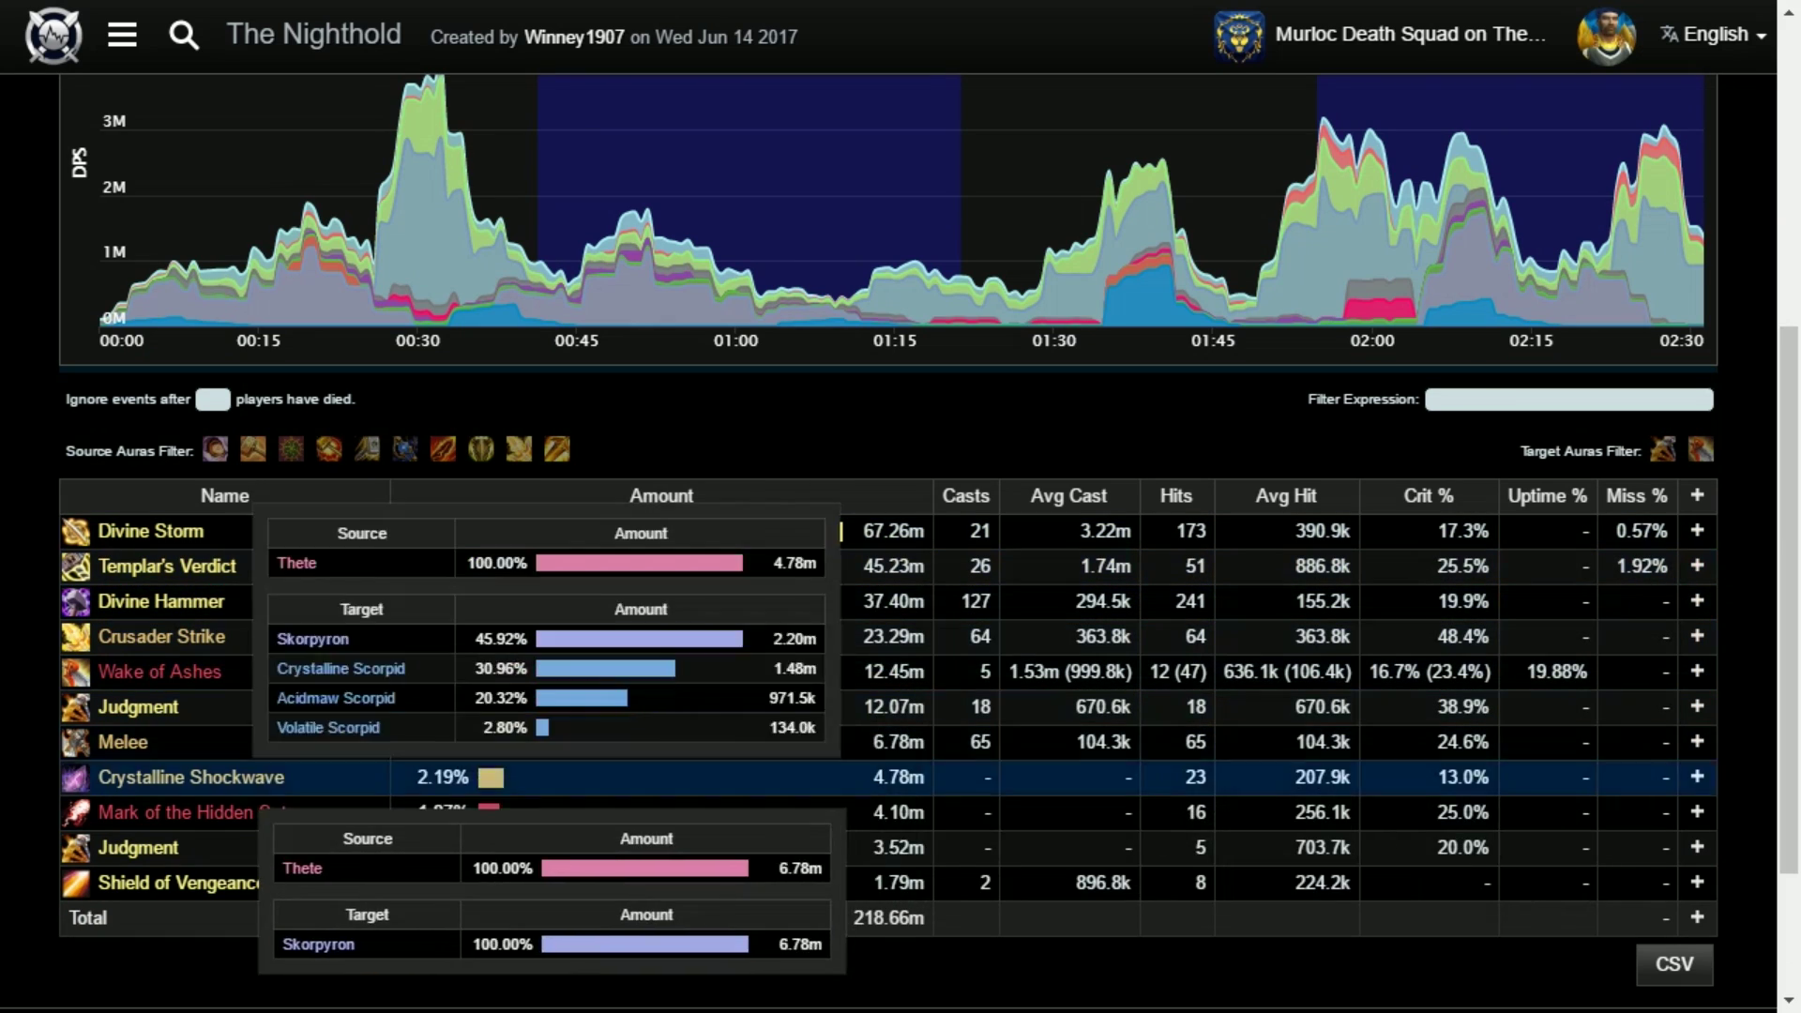
scroll(900, 562, down, 2)
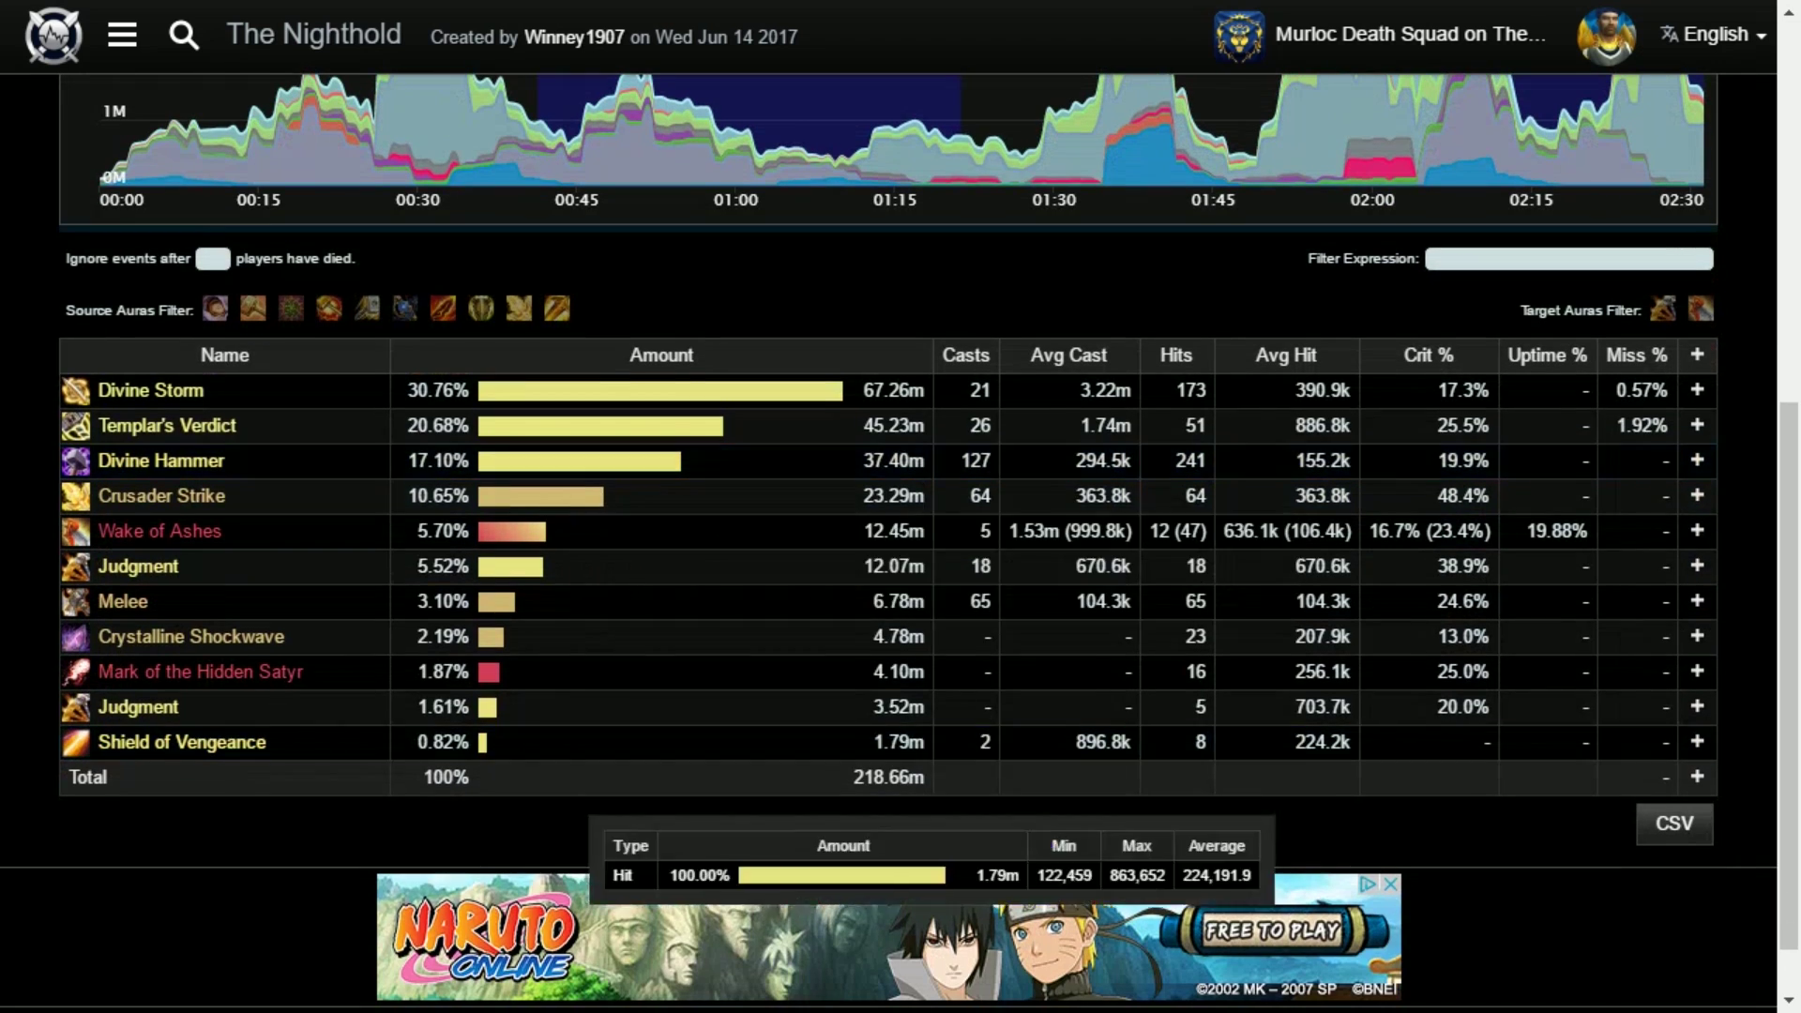
scroll(900, 562, up, 4)
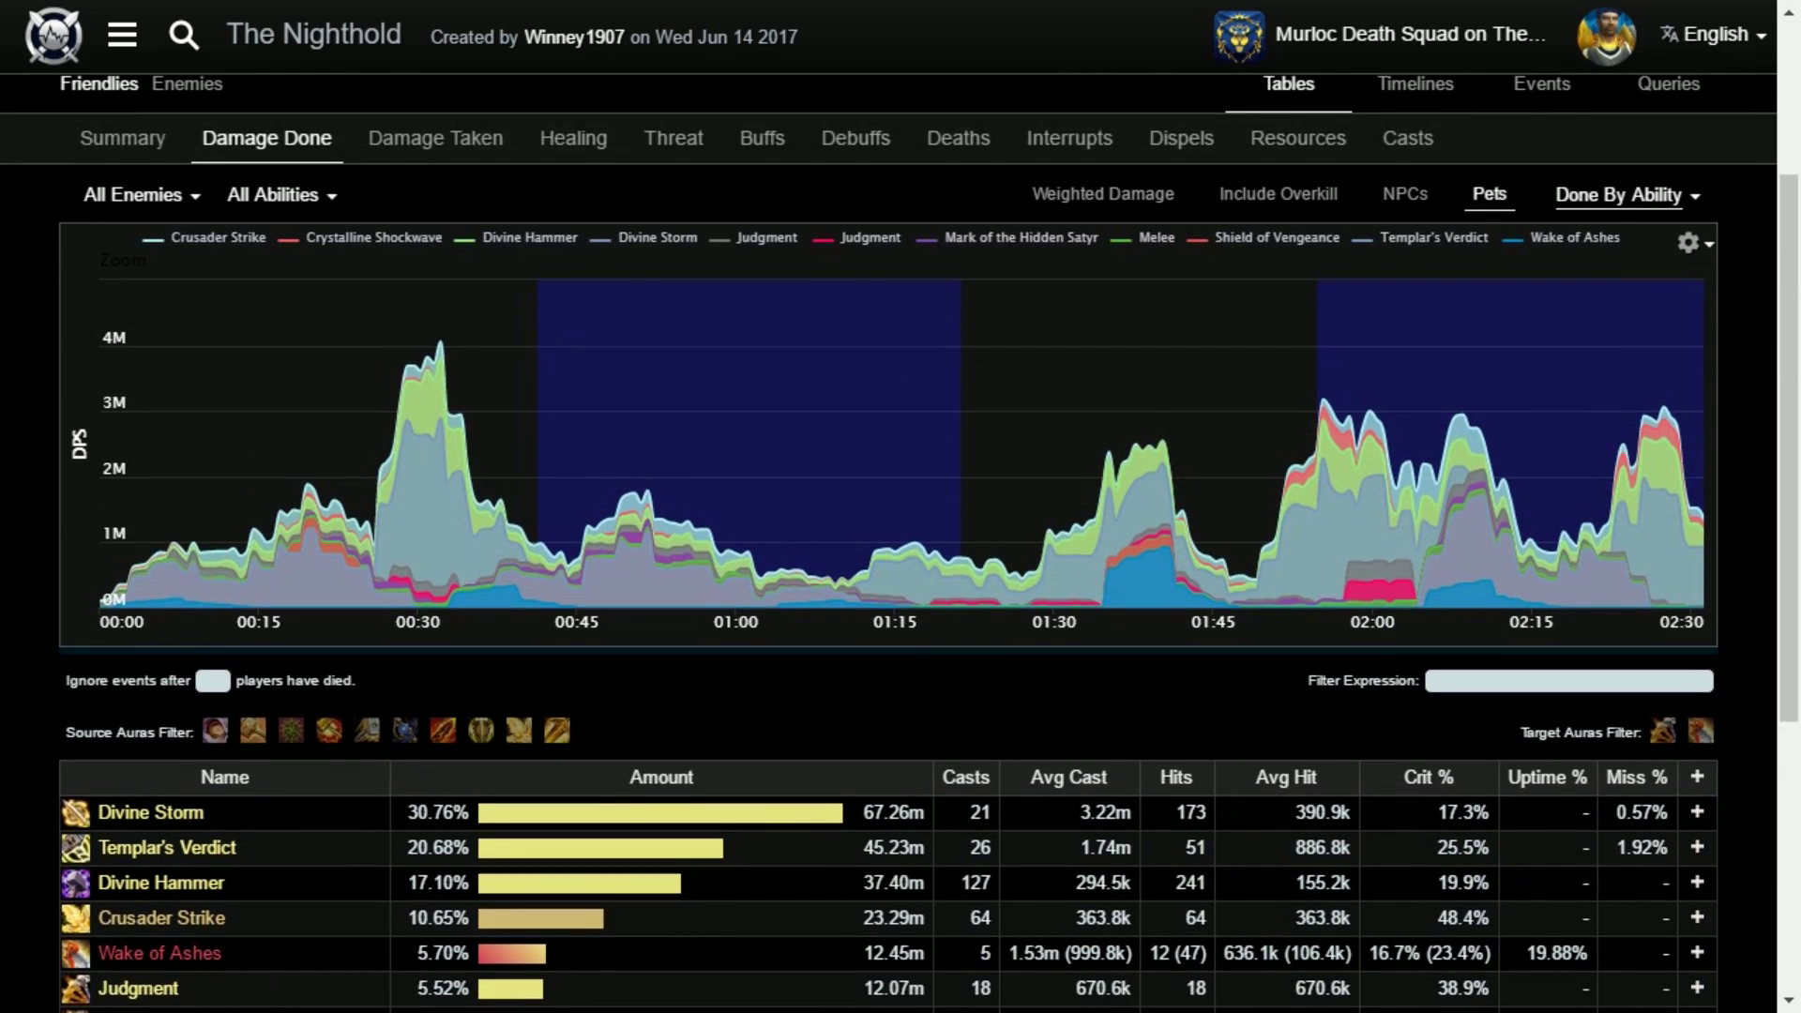
scroll(901, 562, down, 2)
scroll(553, 739, up, 5)
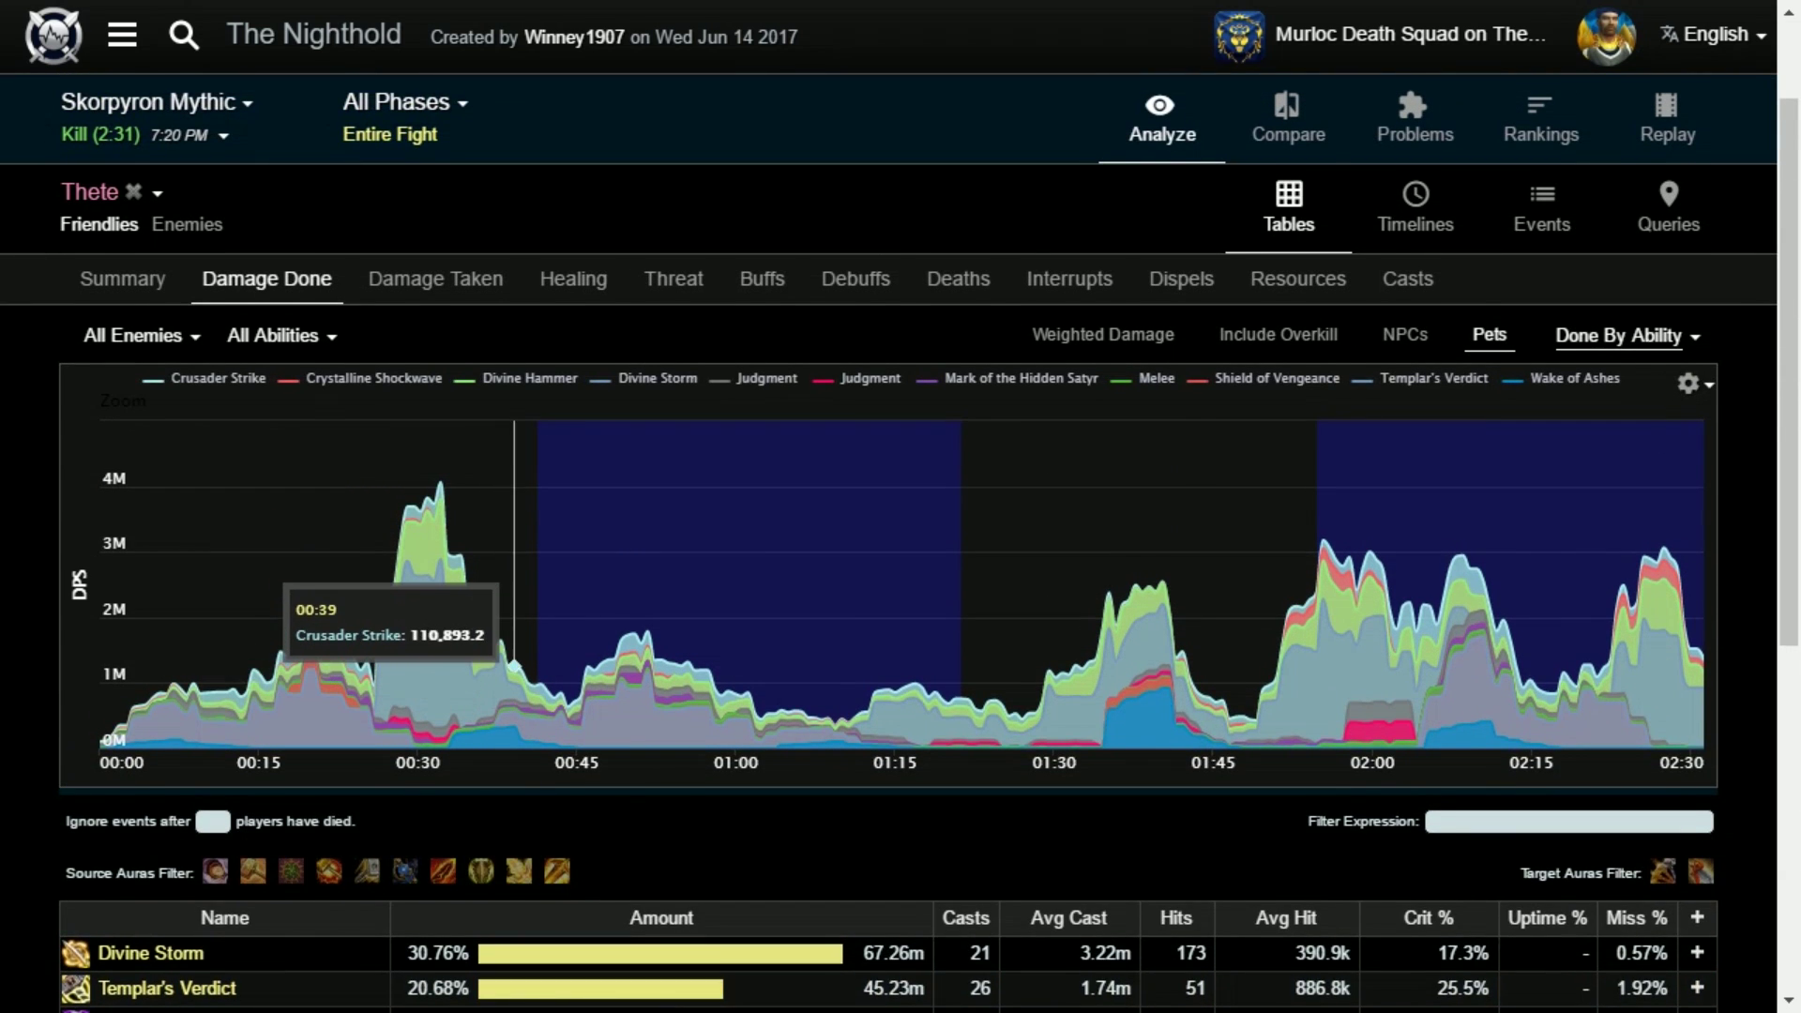
scroll(553, 739, down, 3)
scroll(563, 469, down, 7)
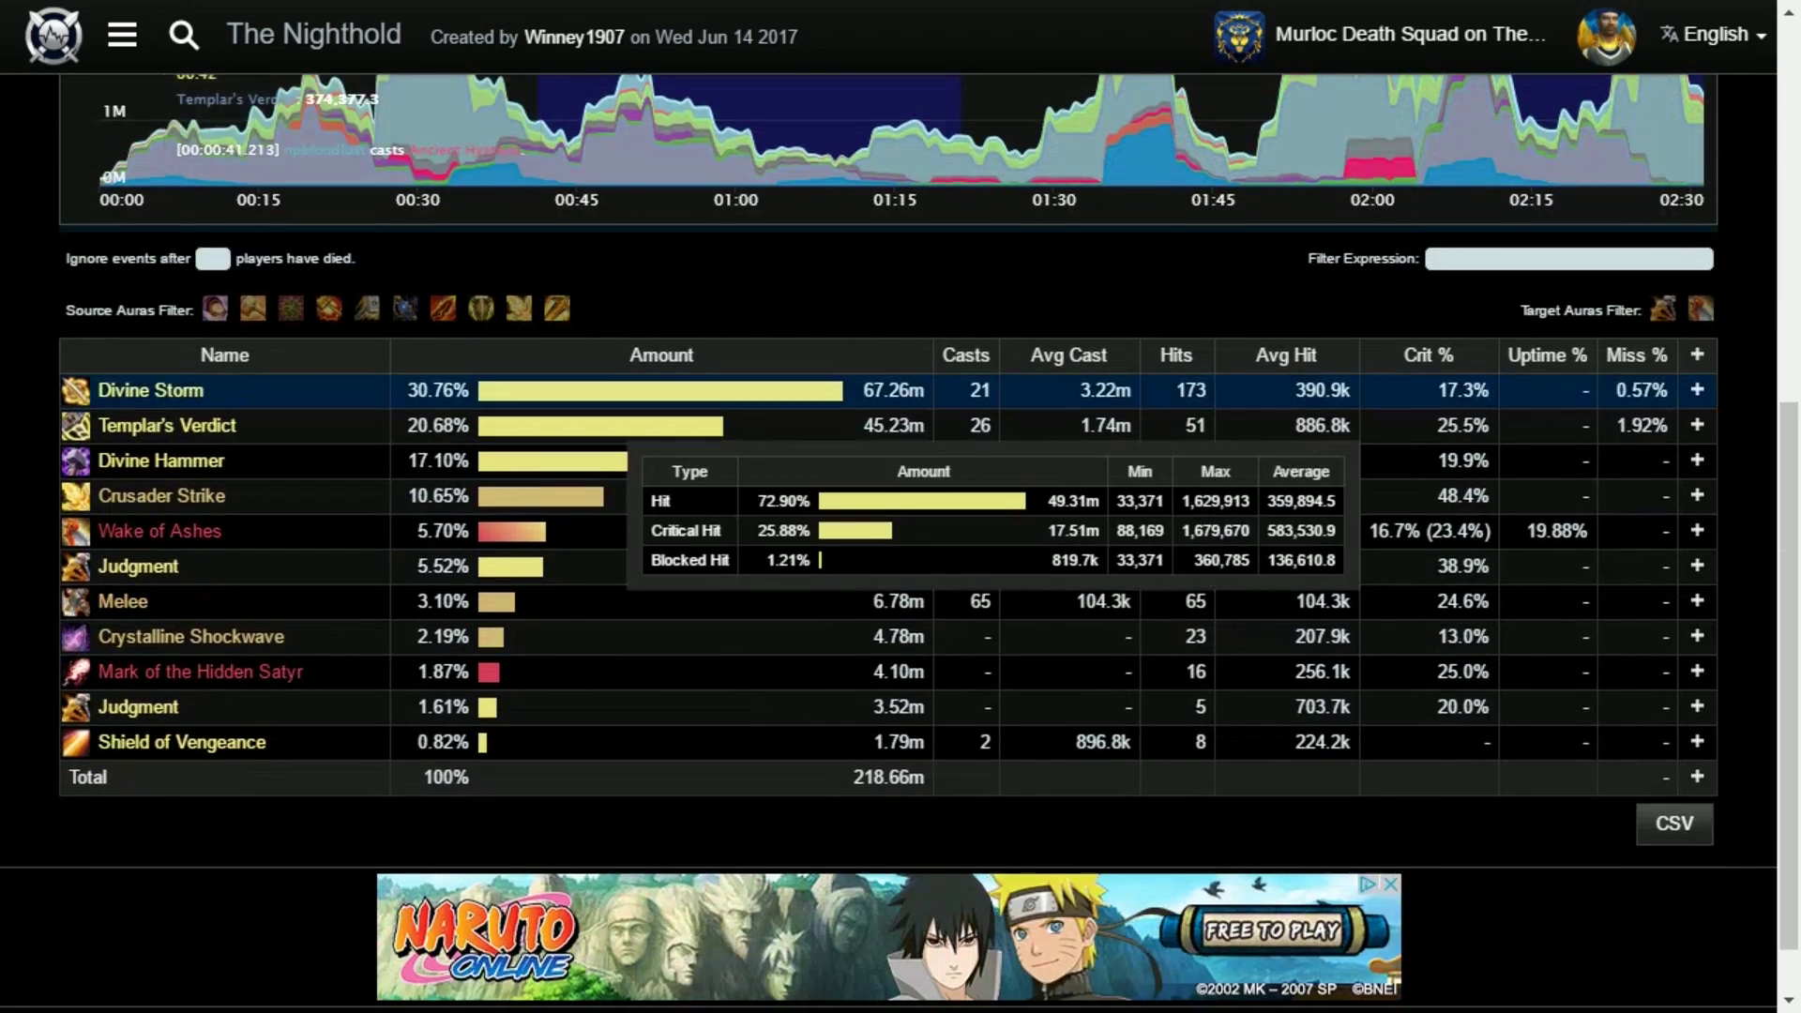
scroll(562, 469, up, 6)
scroll(901, 562, down, 2)
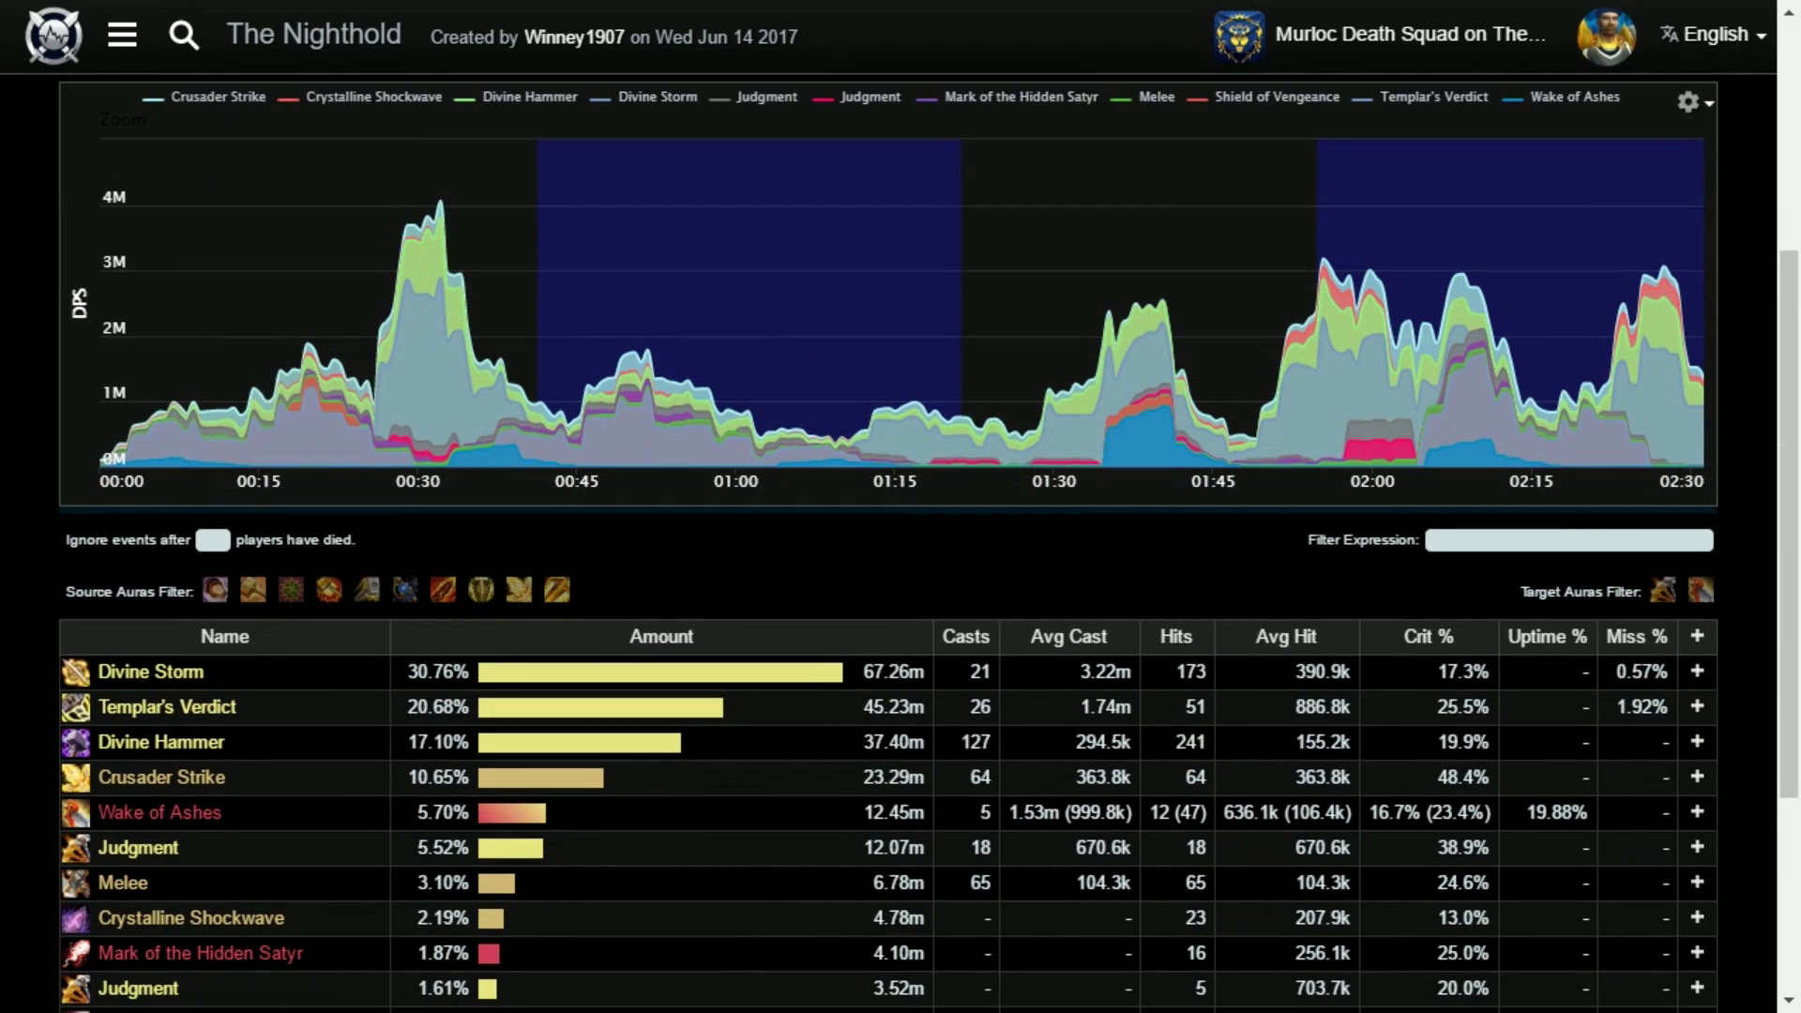
scroll(900, 563, up, 4)
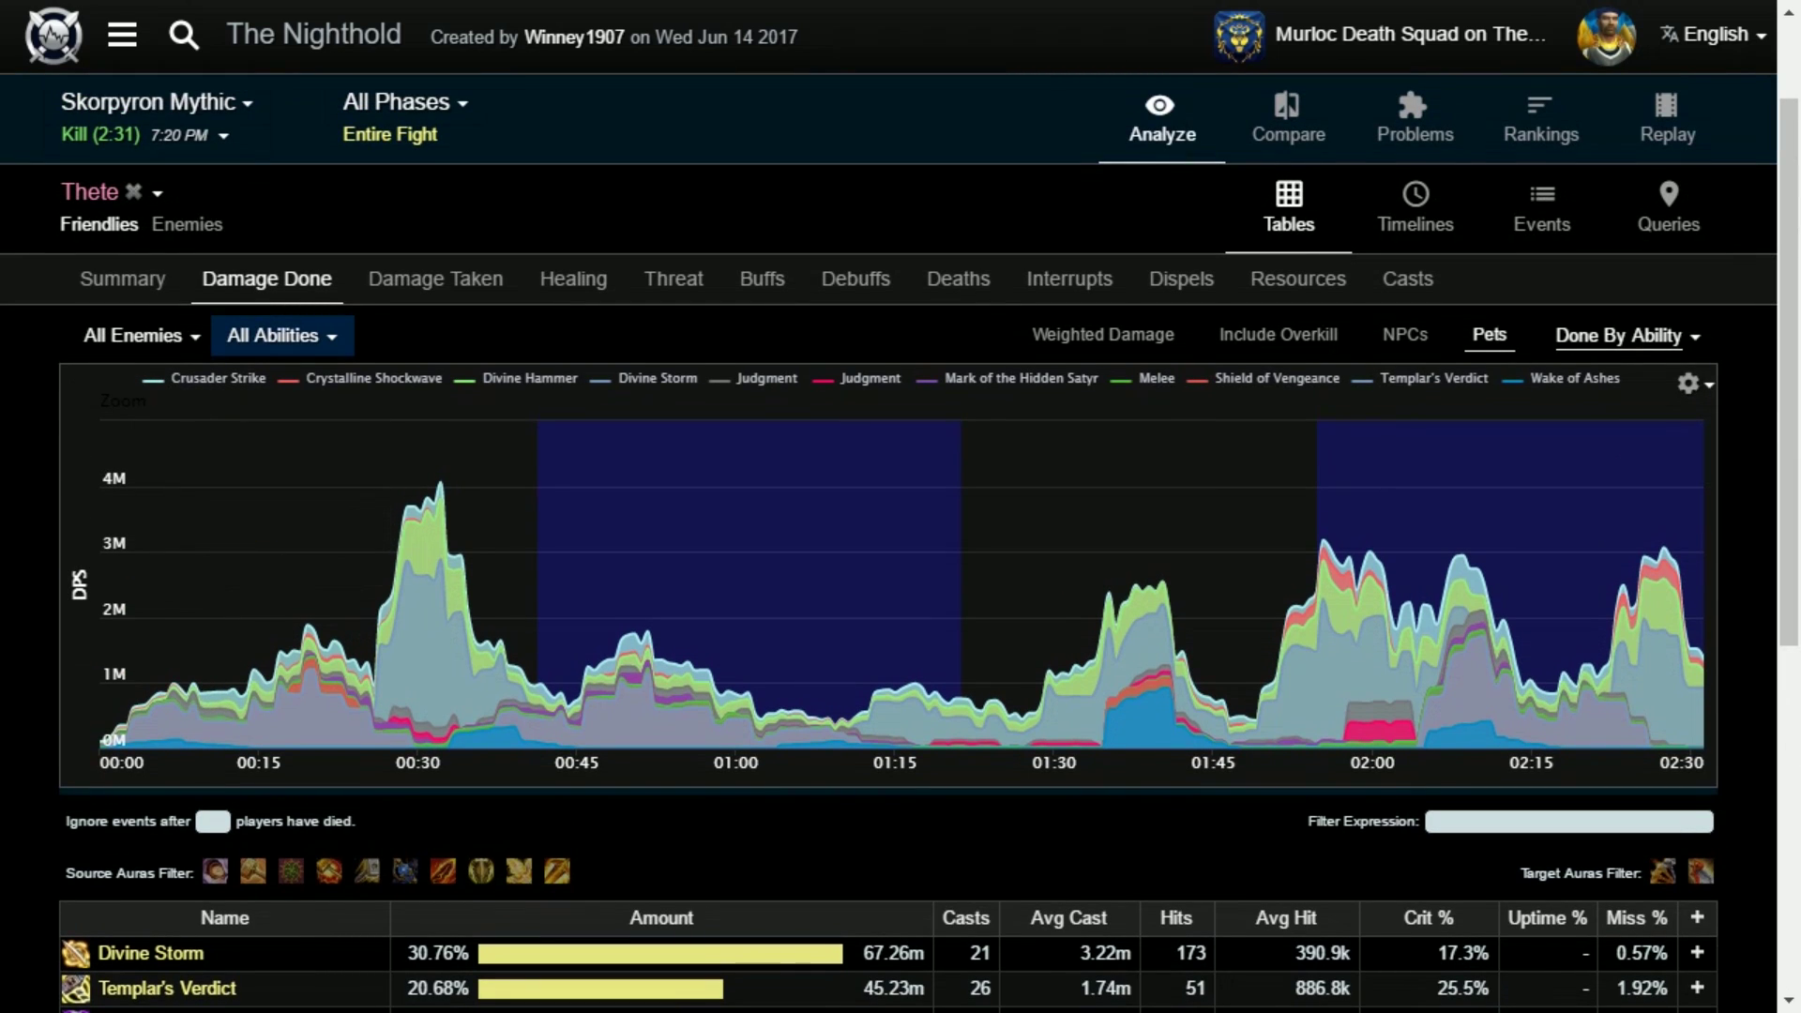
Step: Limit Thete's damage to Skorpyron only, now led by Templar's Verdict at 45.23m
click(141, 335)
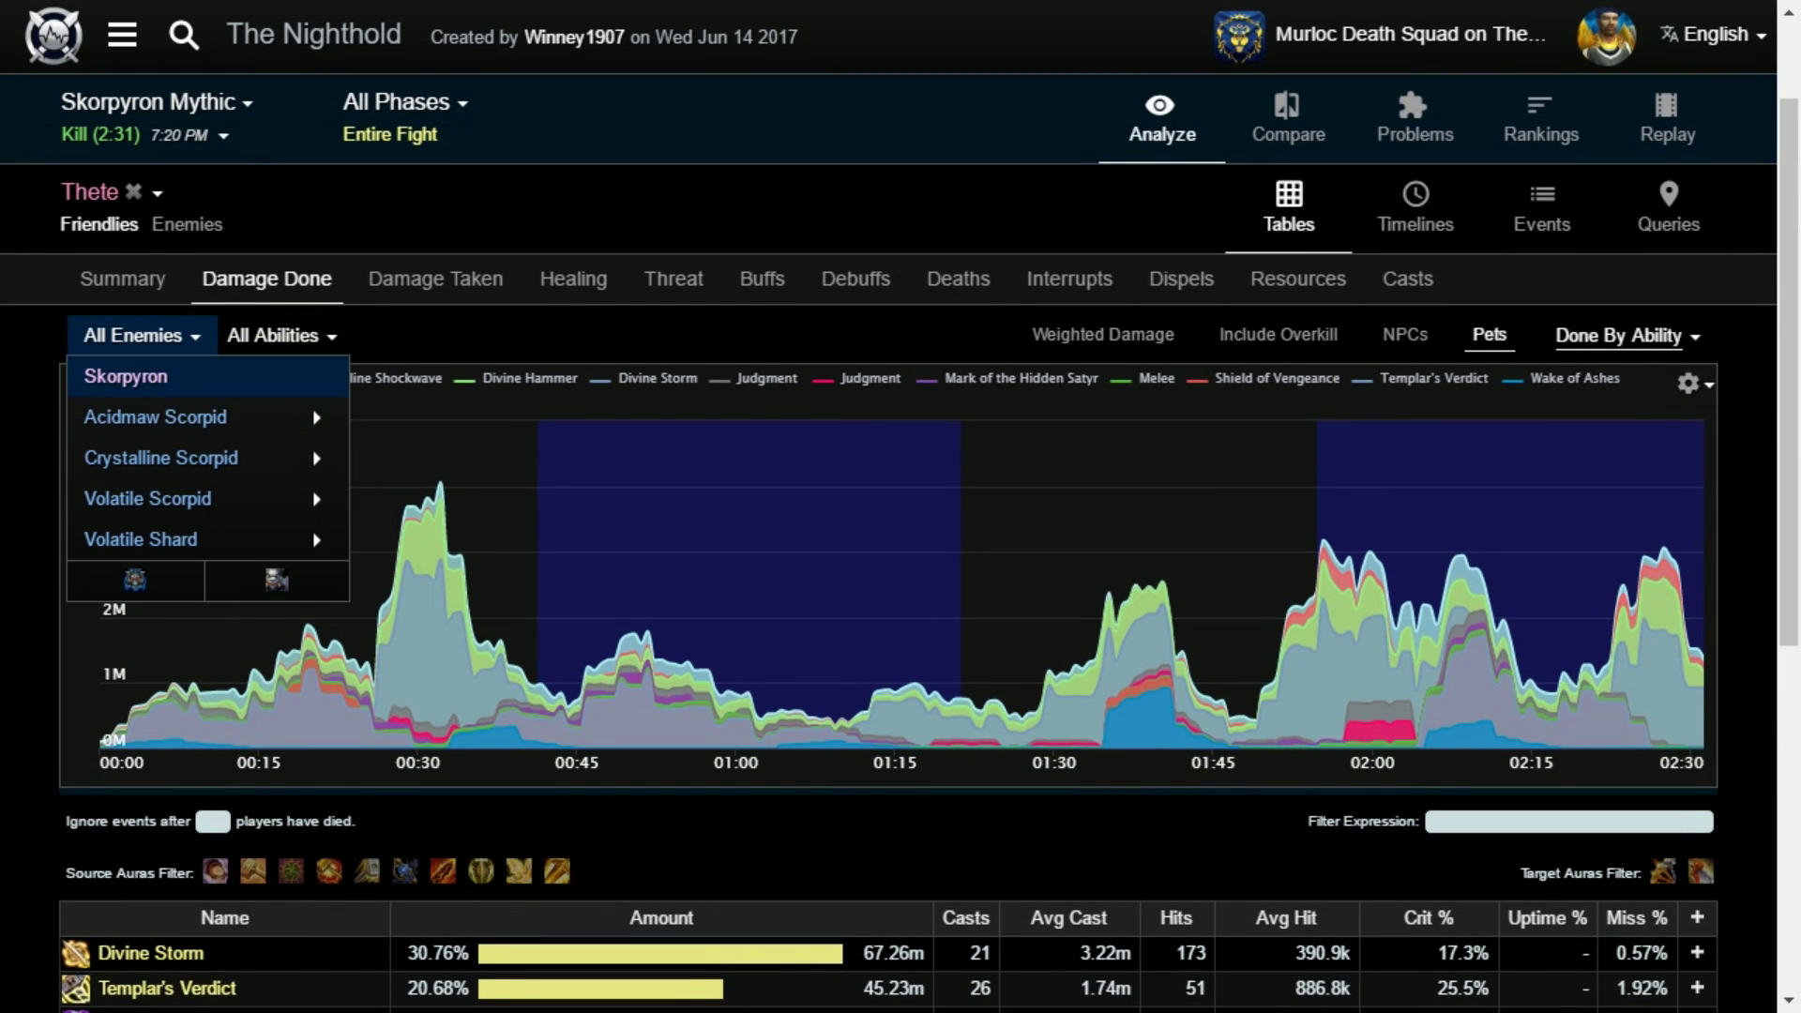
click(126, 376)
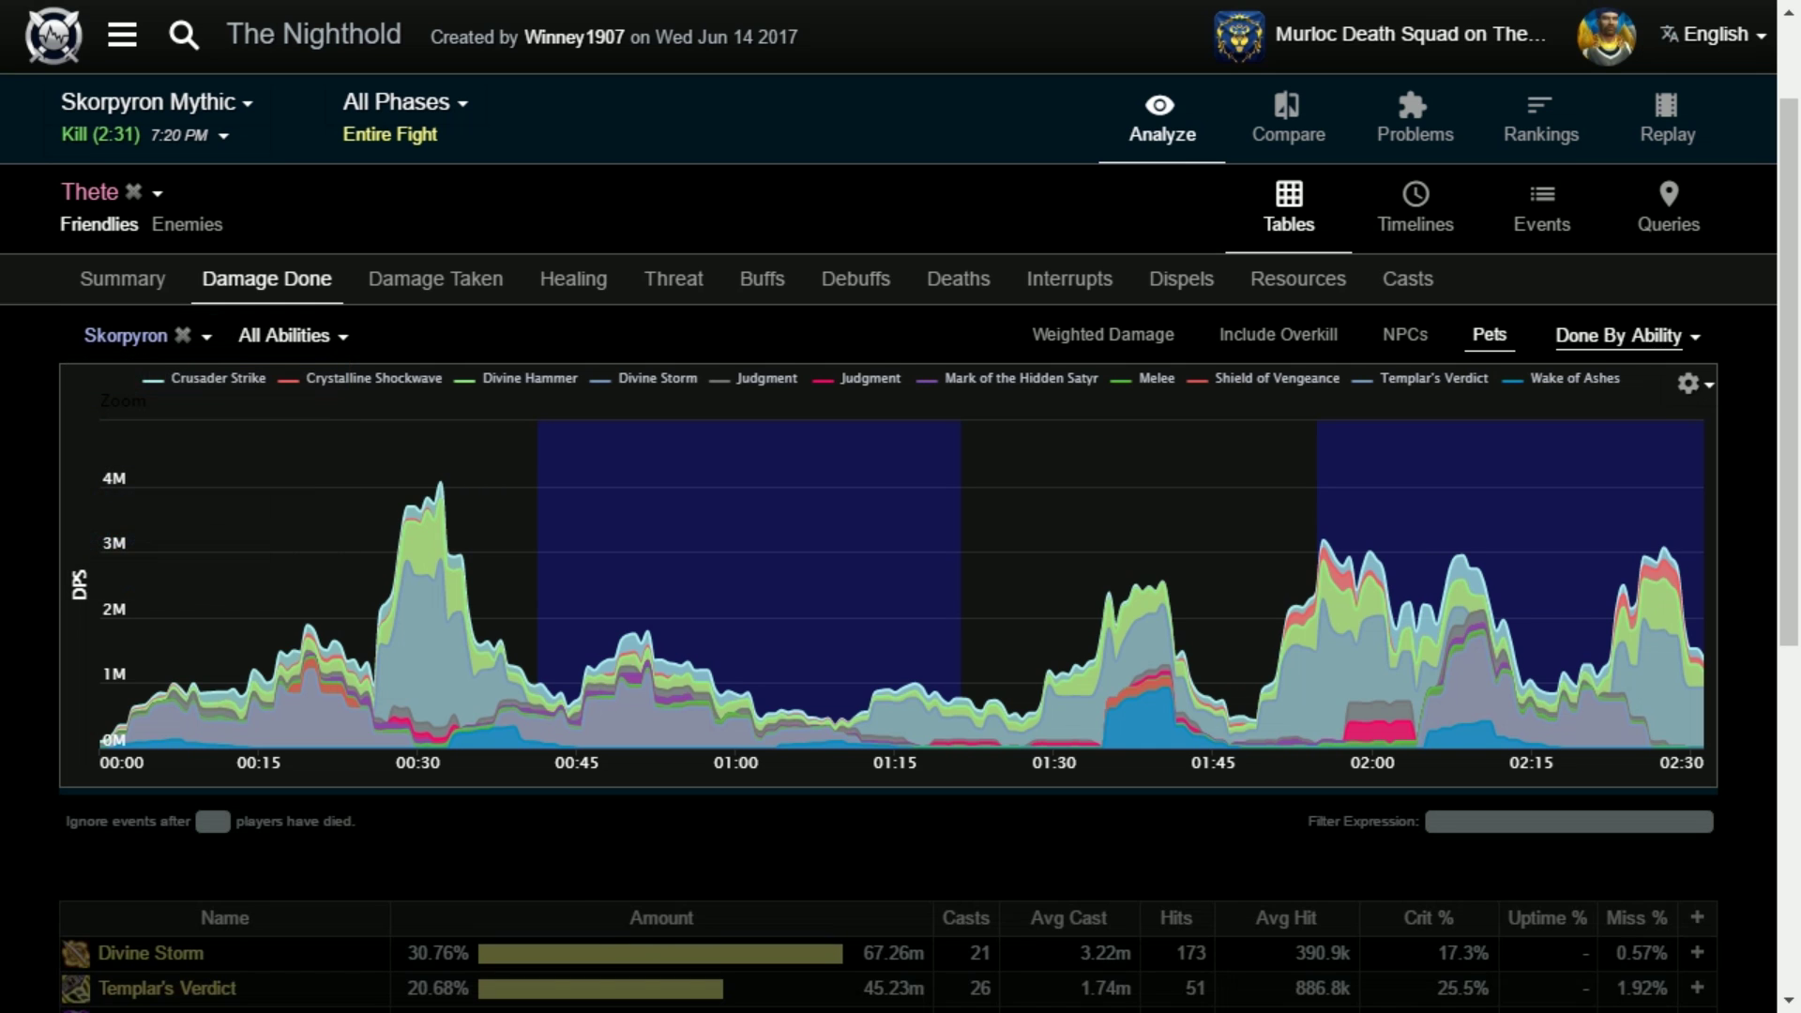
scroll(413, 394, down, 3)
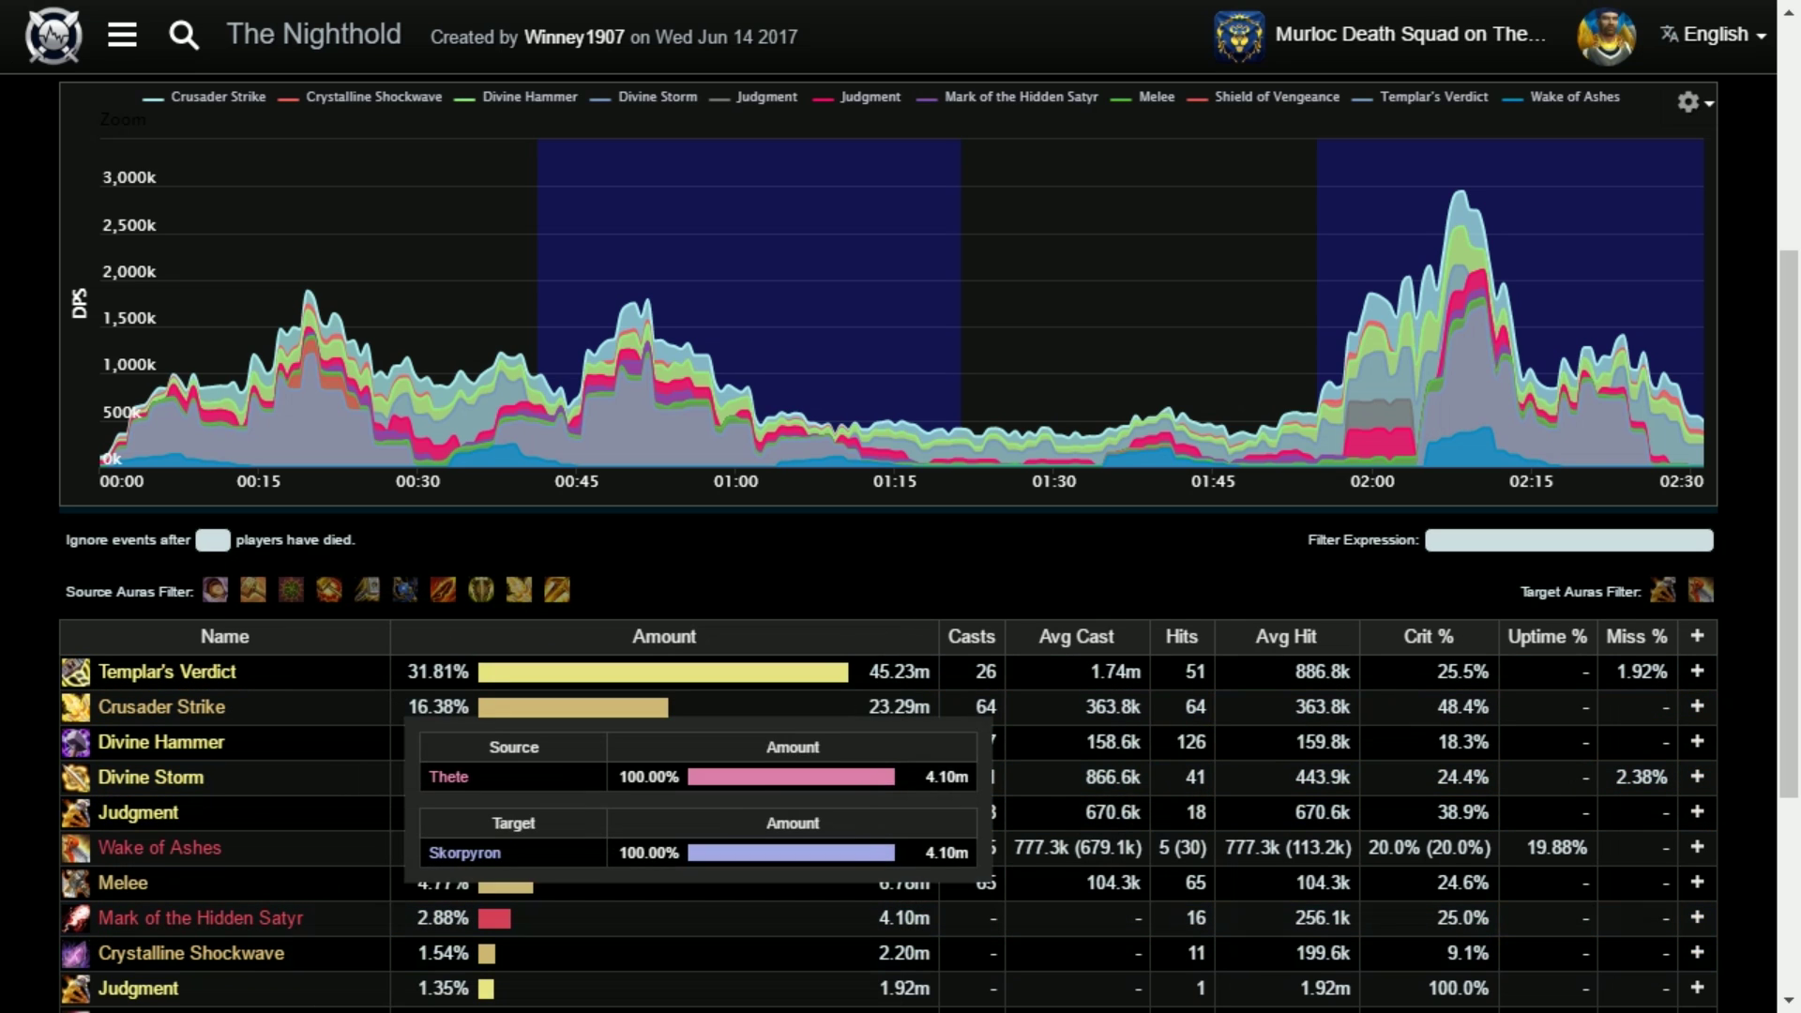
scroll(403, 713, up, 4)
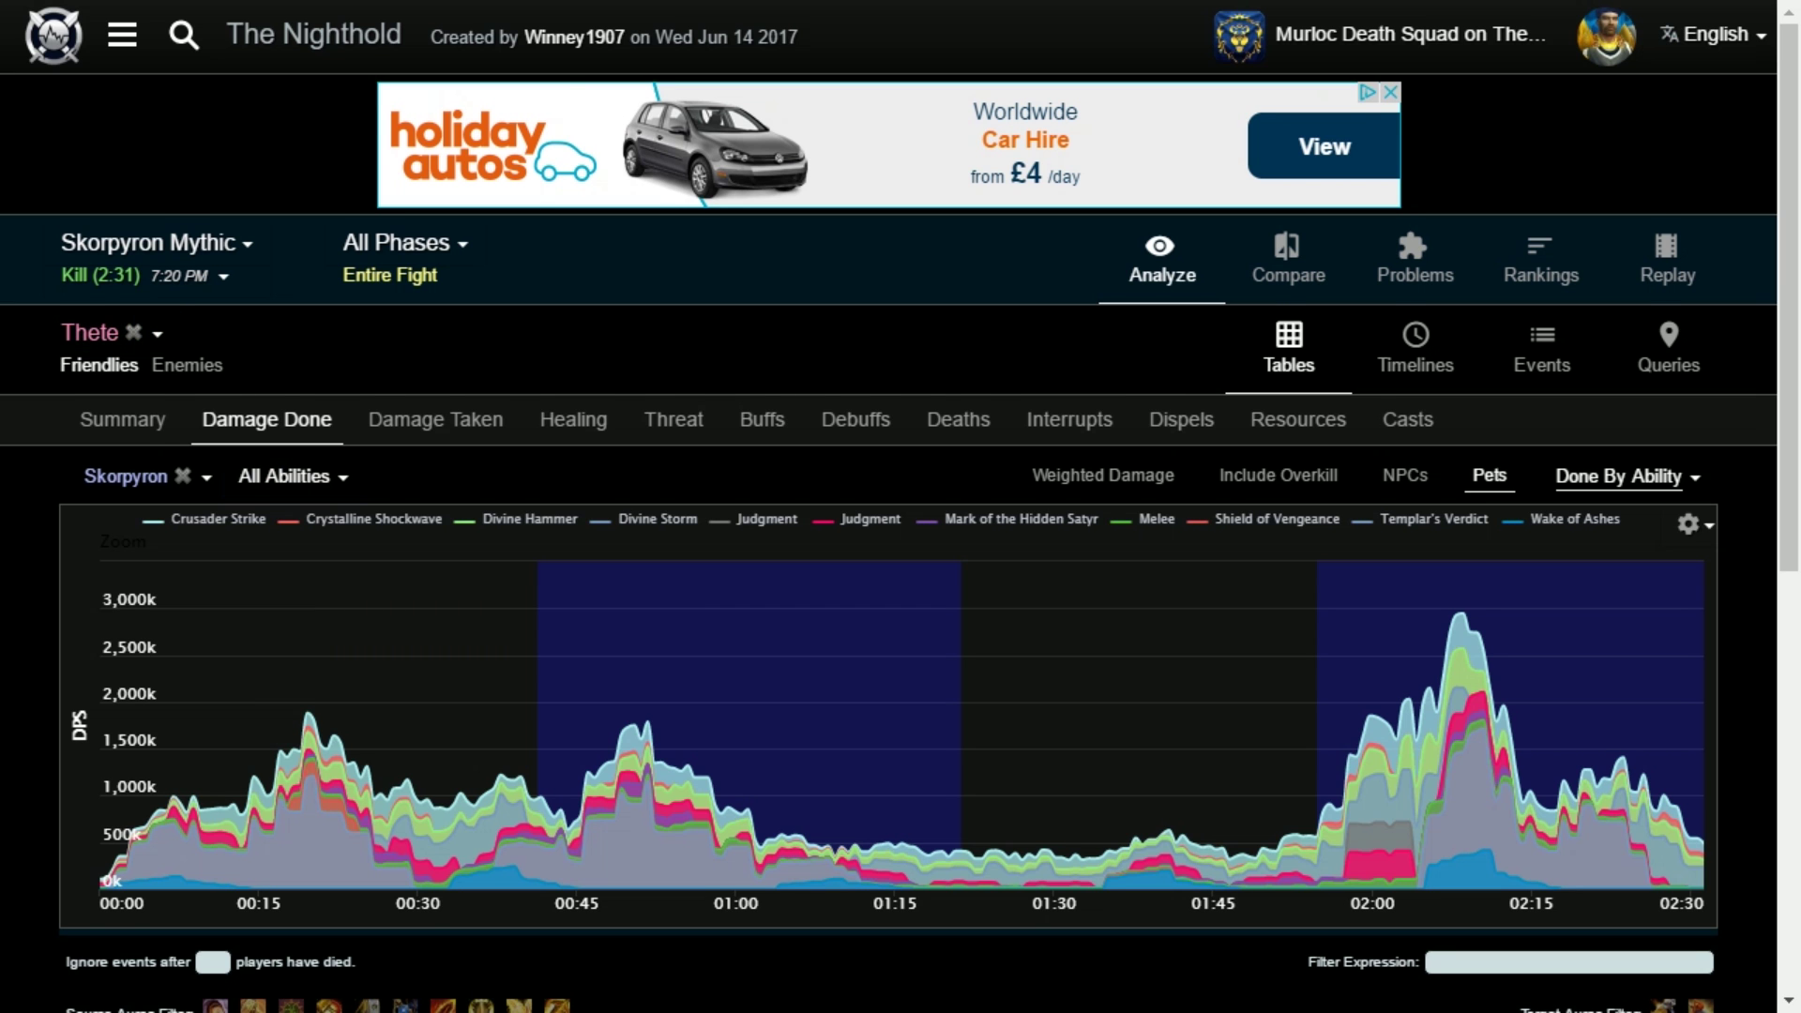
scroll(140, 487, down, 4)
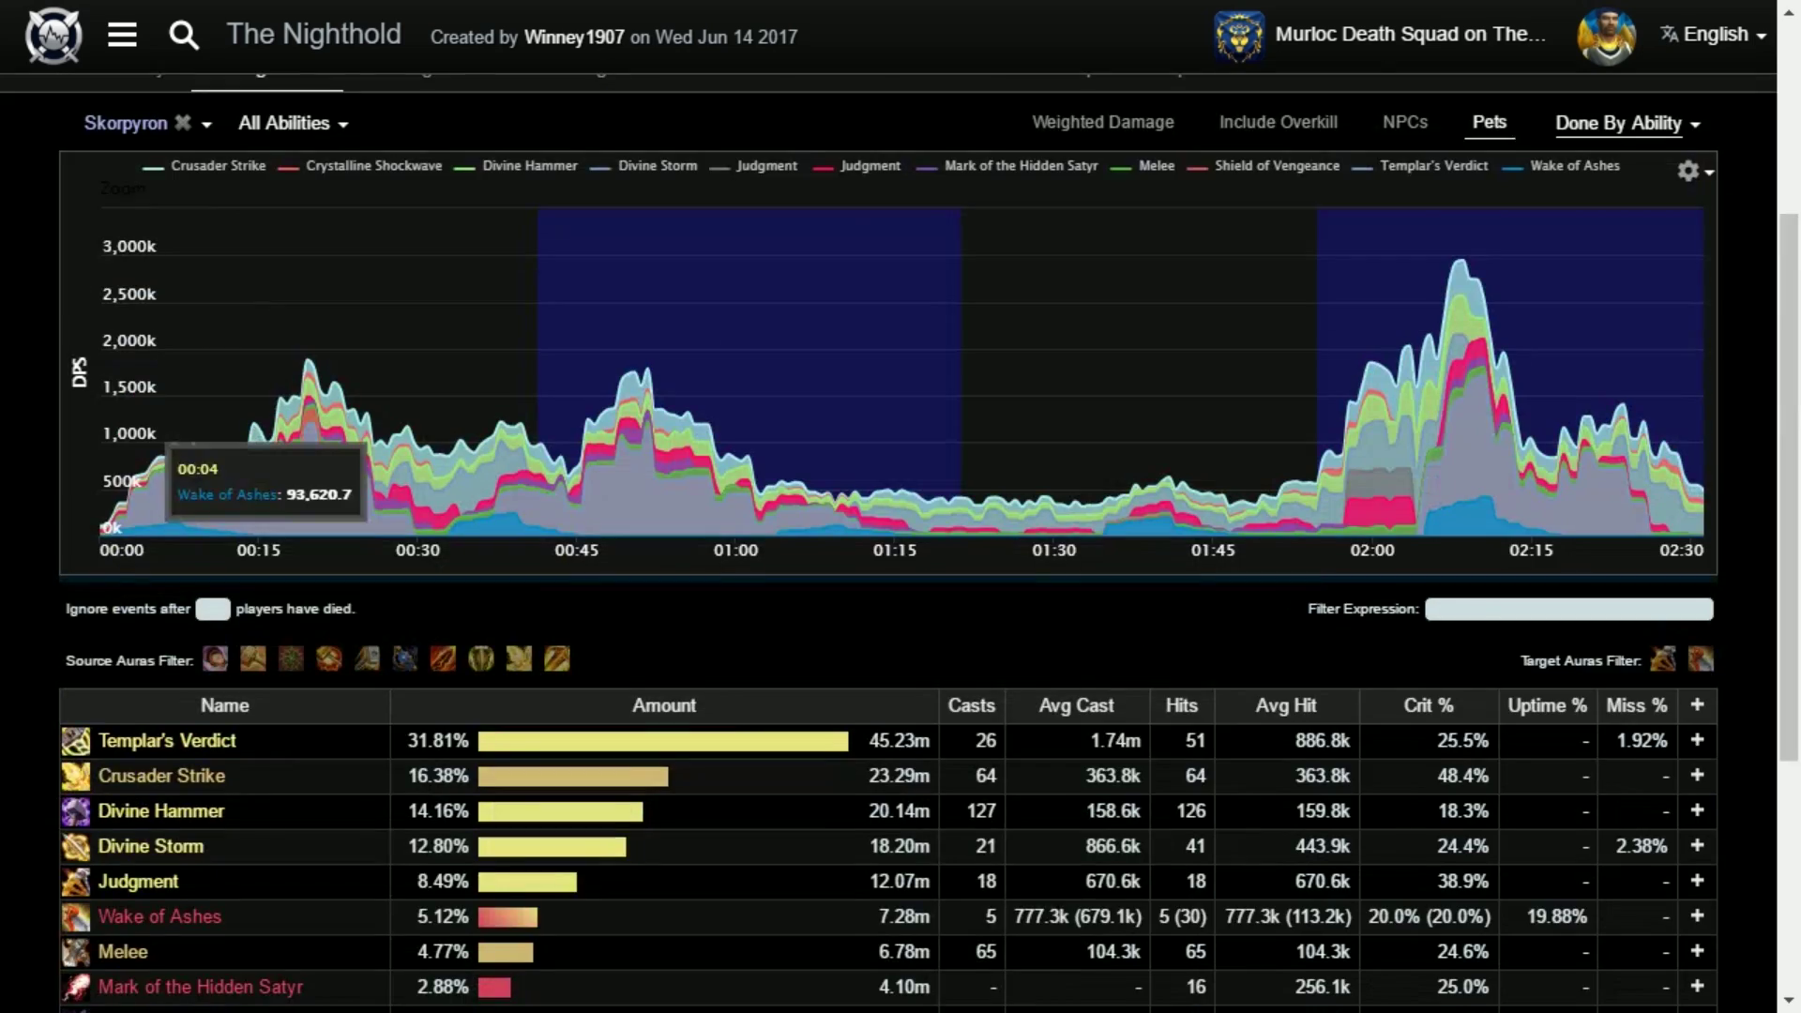
scroll(141, 478, up, 4)
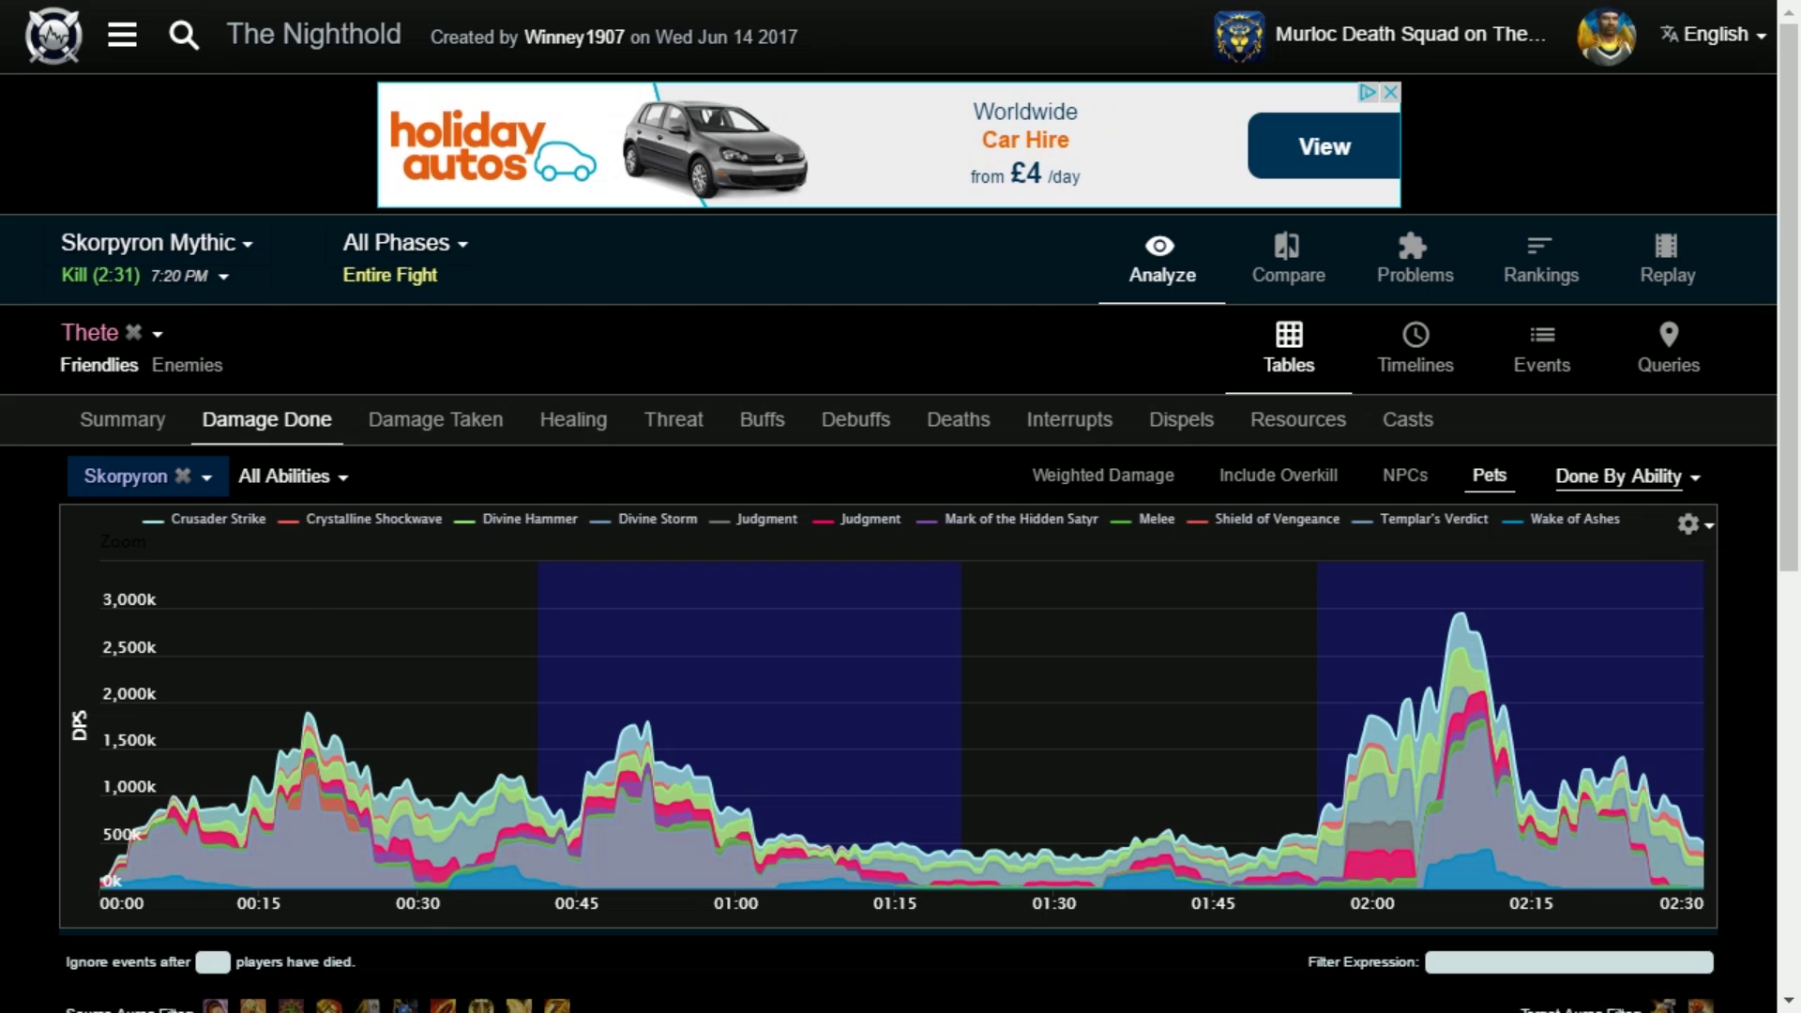
click(141, 475)
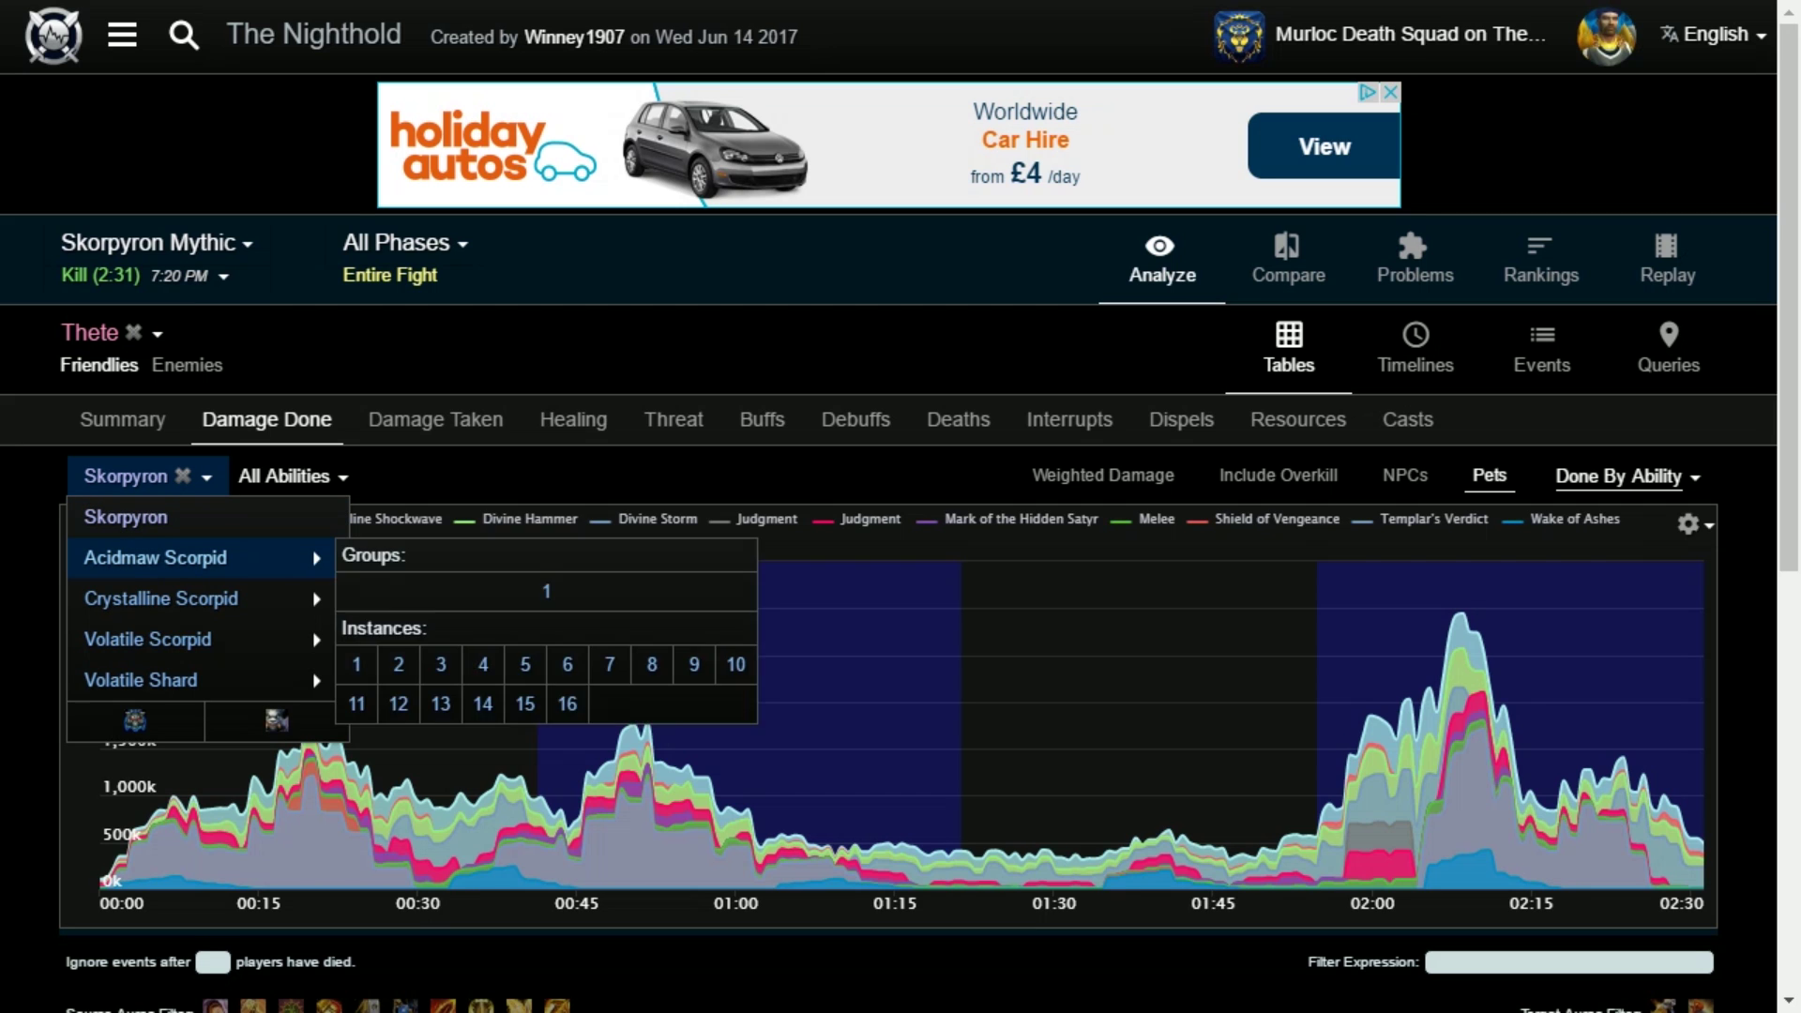
click(154, 557)
scroll(155, 563, down, 3)
scroll(900, 562, down, 2)
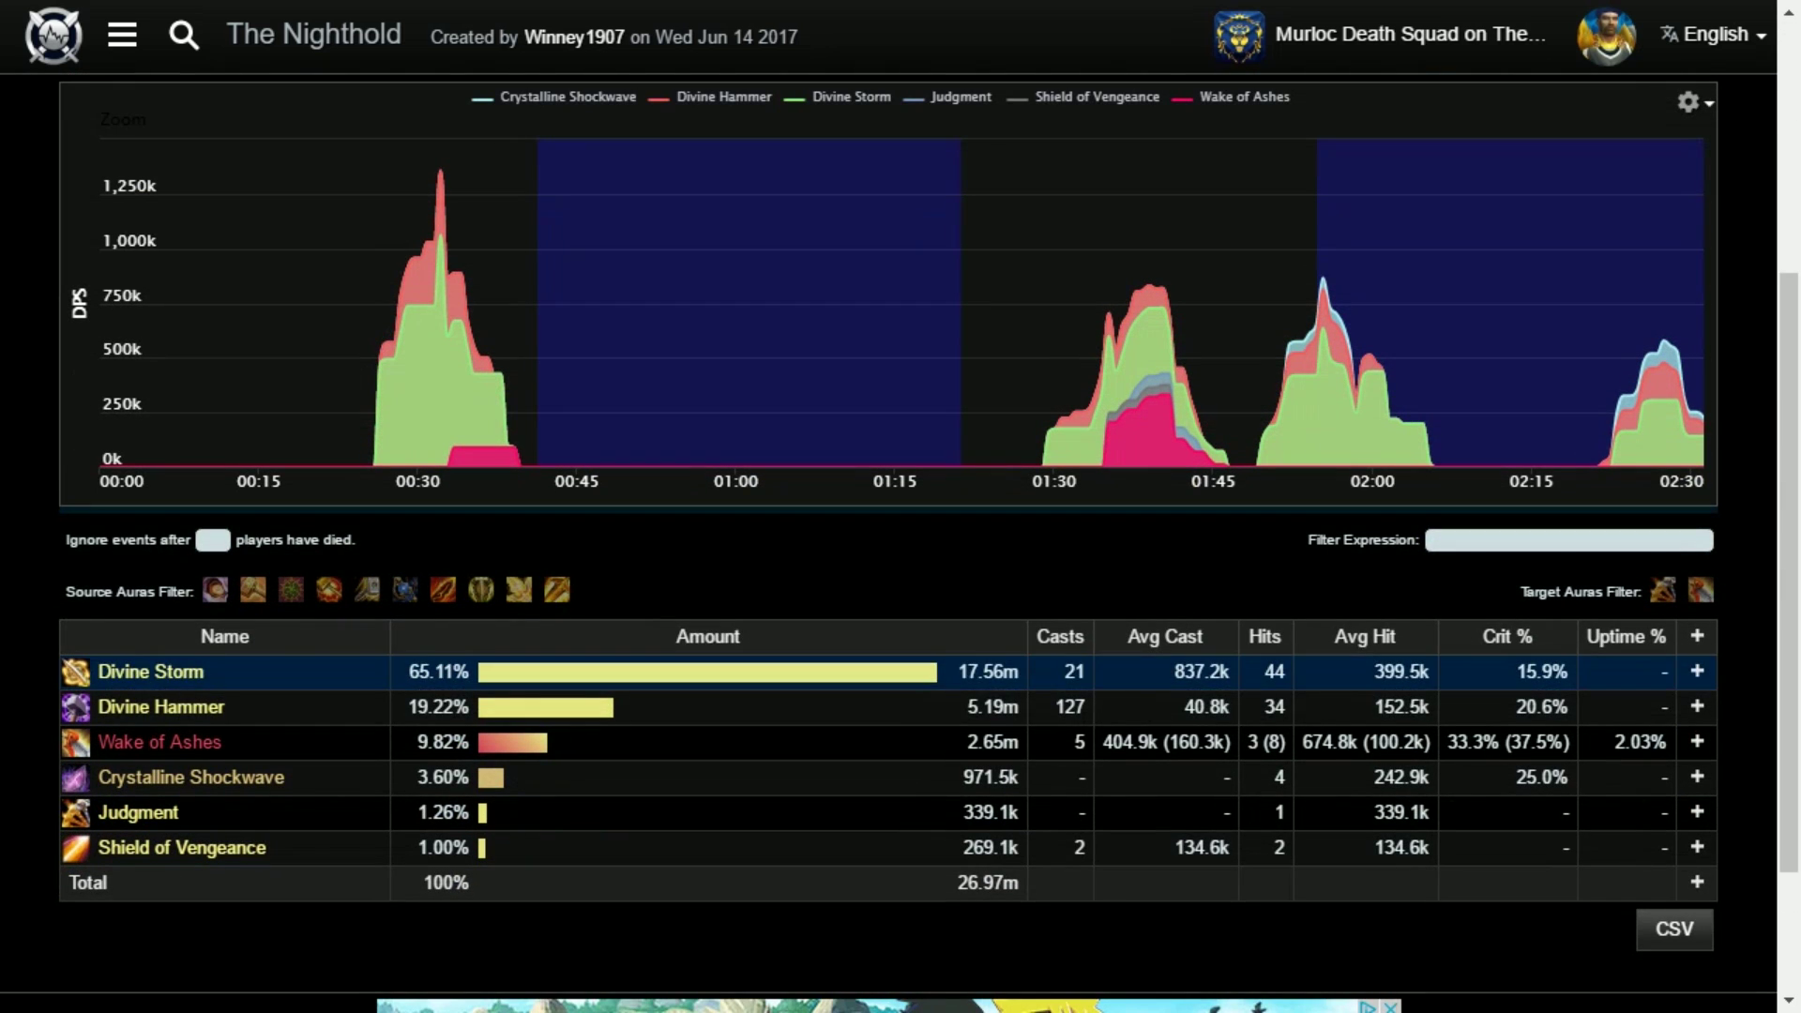
mouse_move(225, 671)
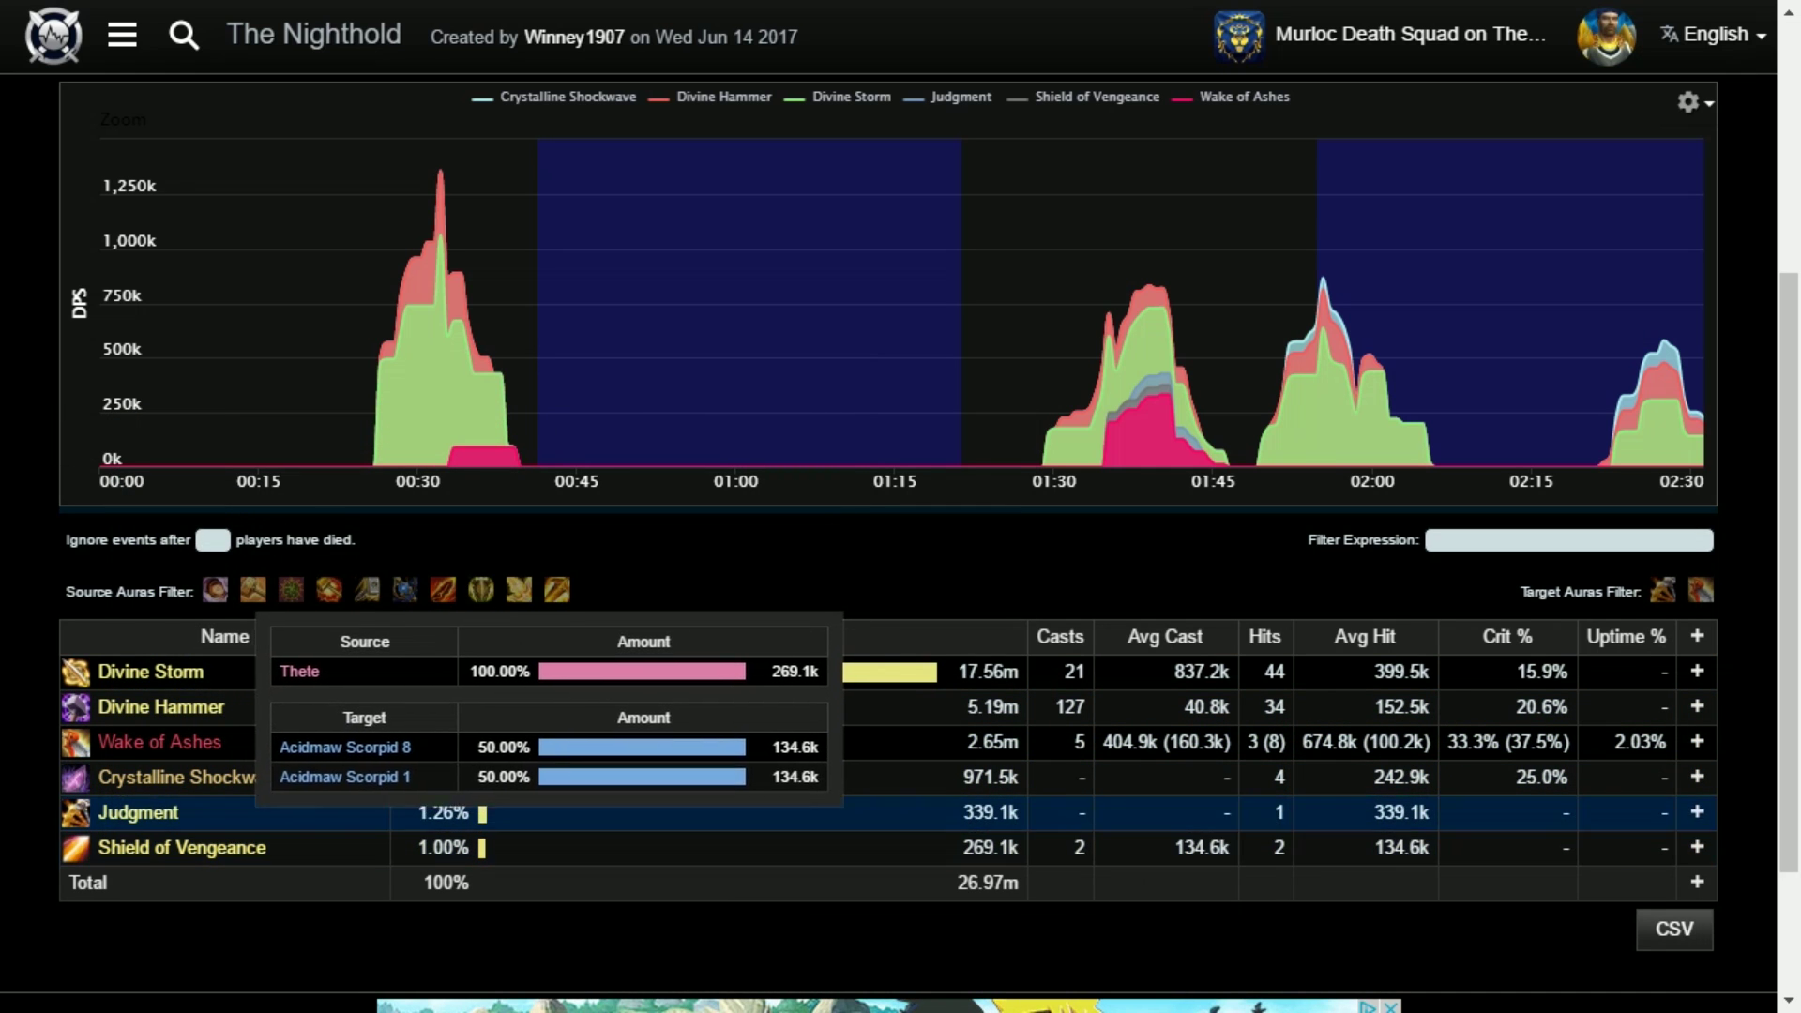
scroll(199, 713, up, 3)
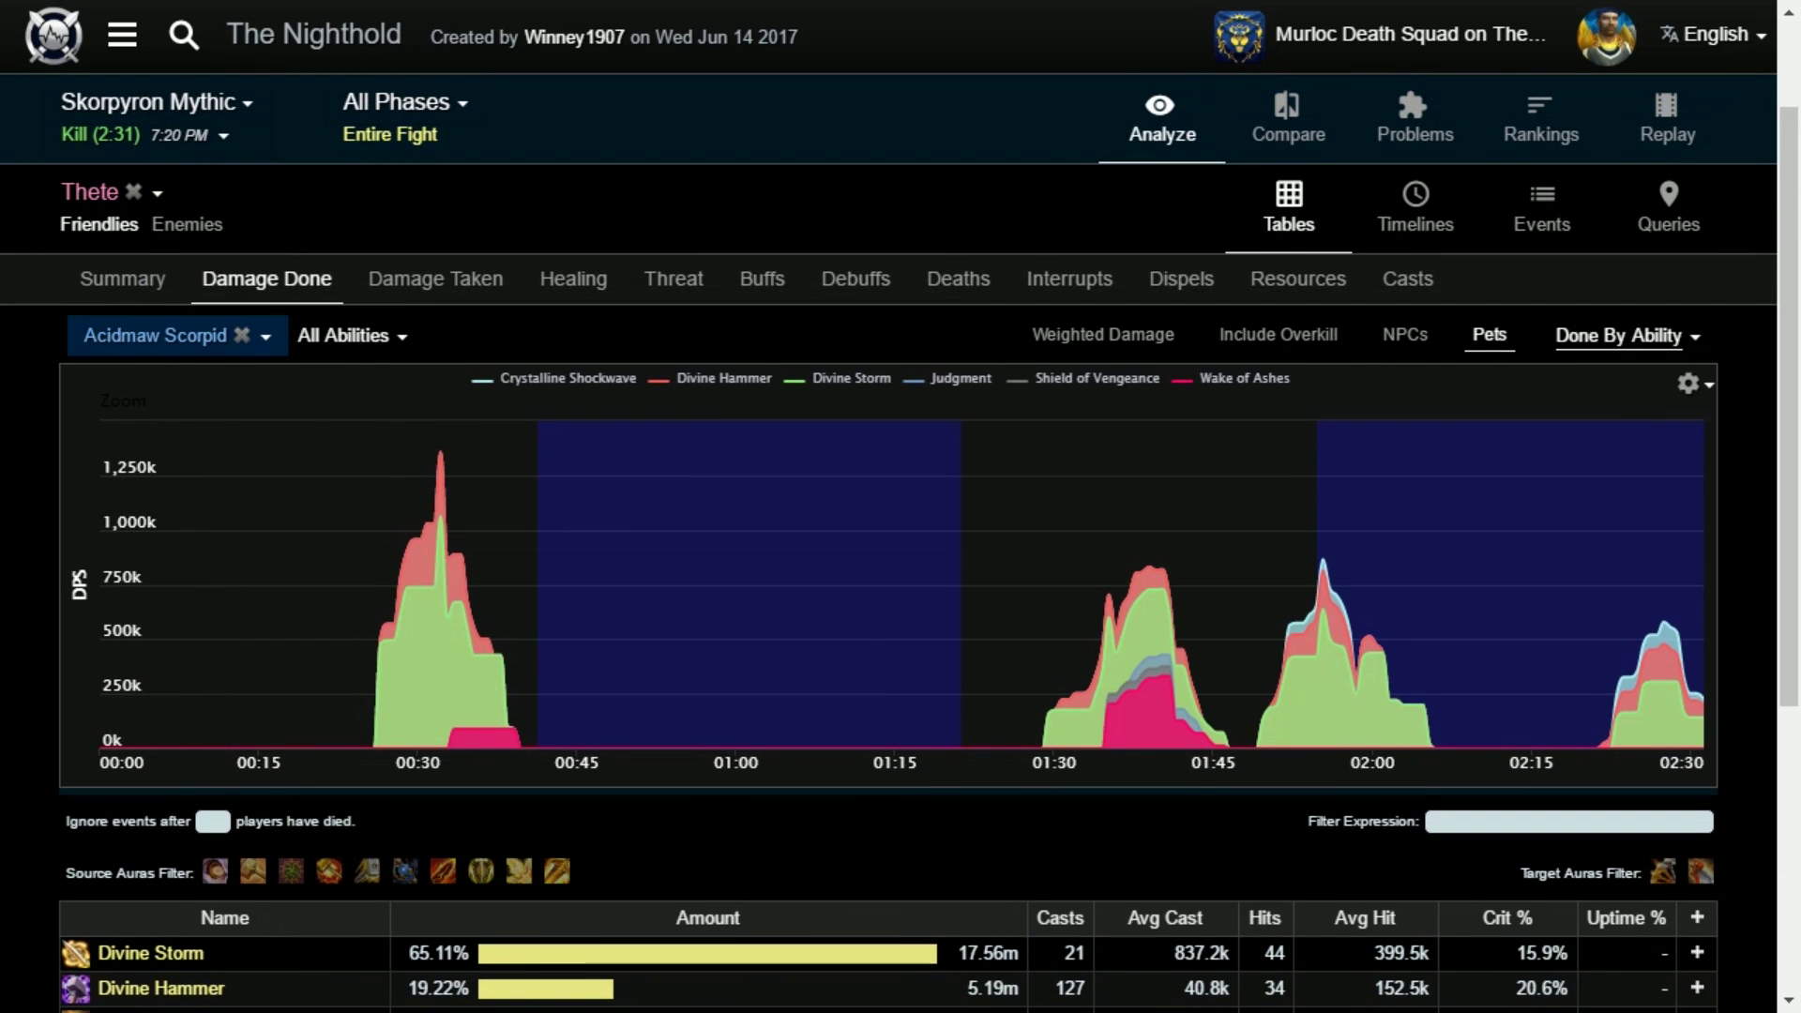
click(169, 335)
click(126, 376)
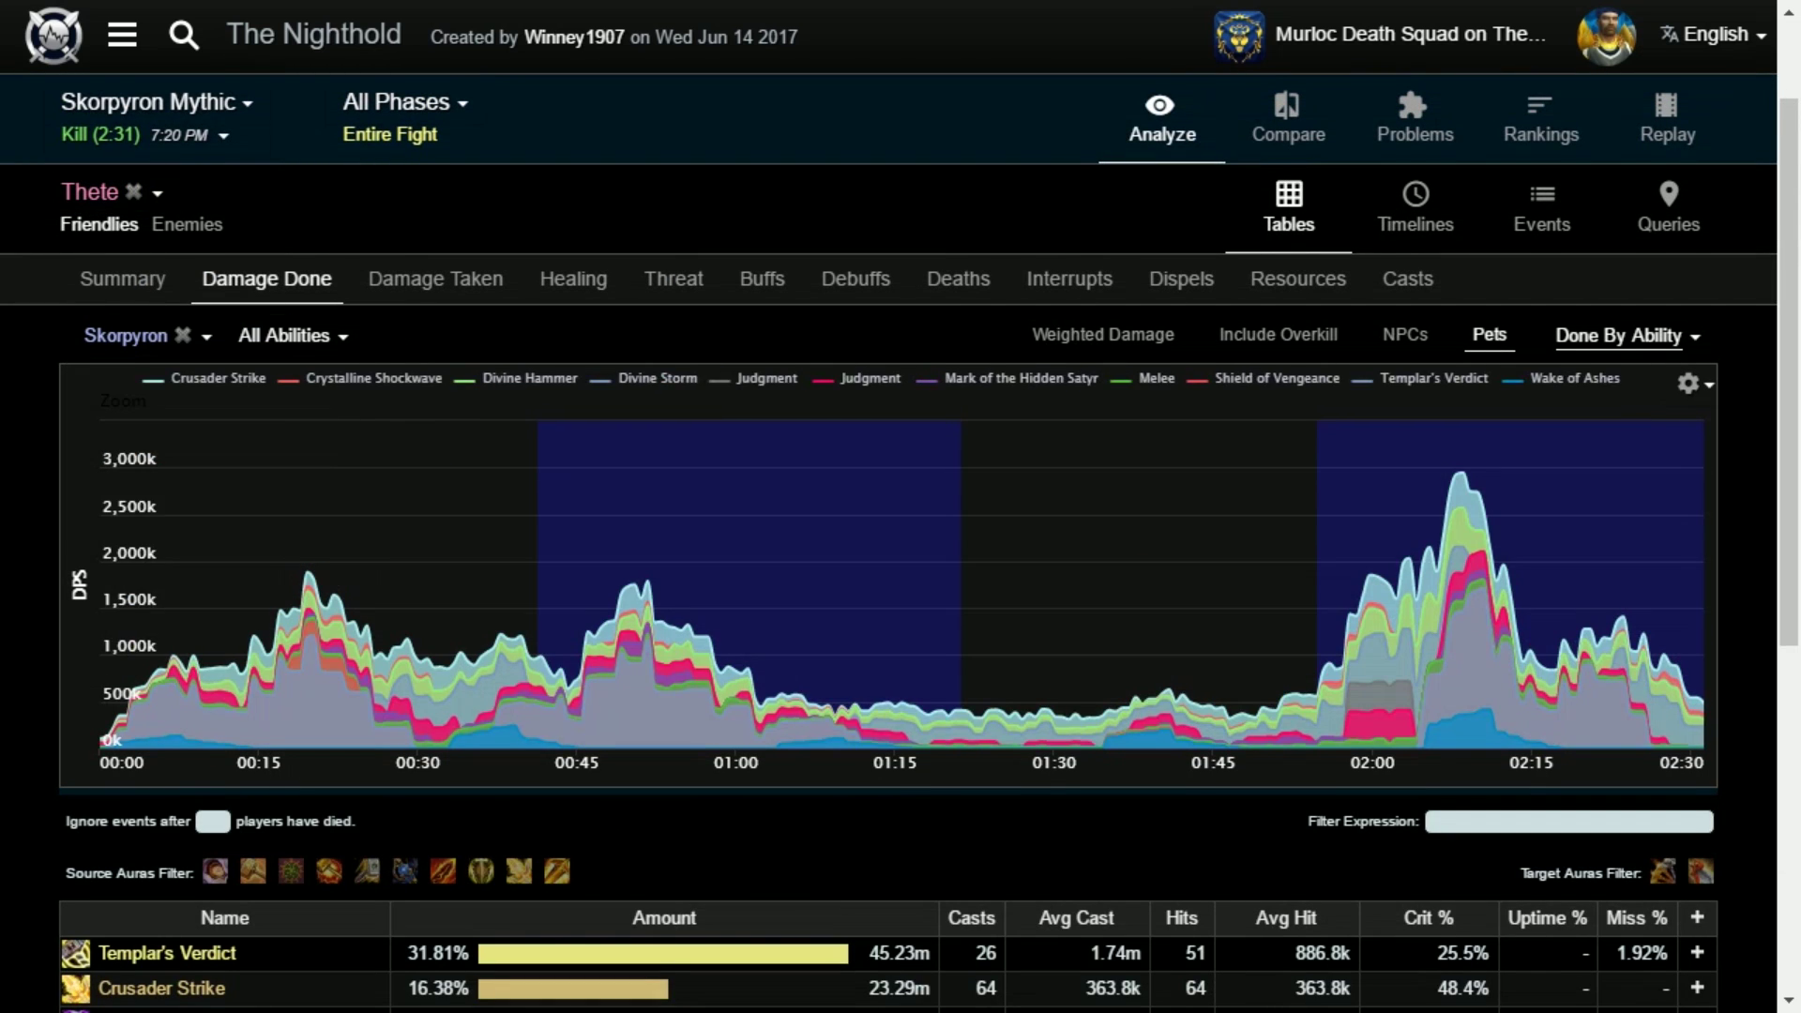
scroll(126, 377, down, 2)
scroll(657, 826, down, 2)
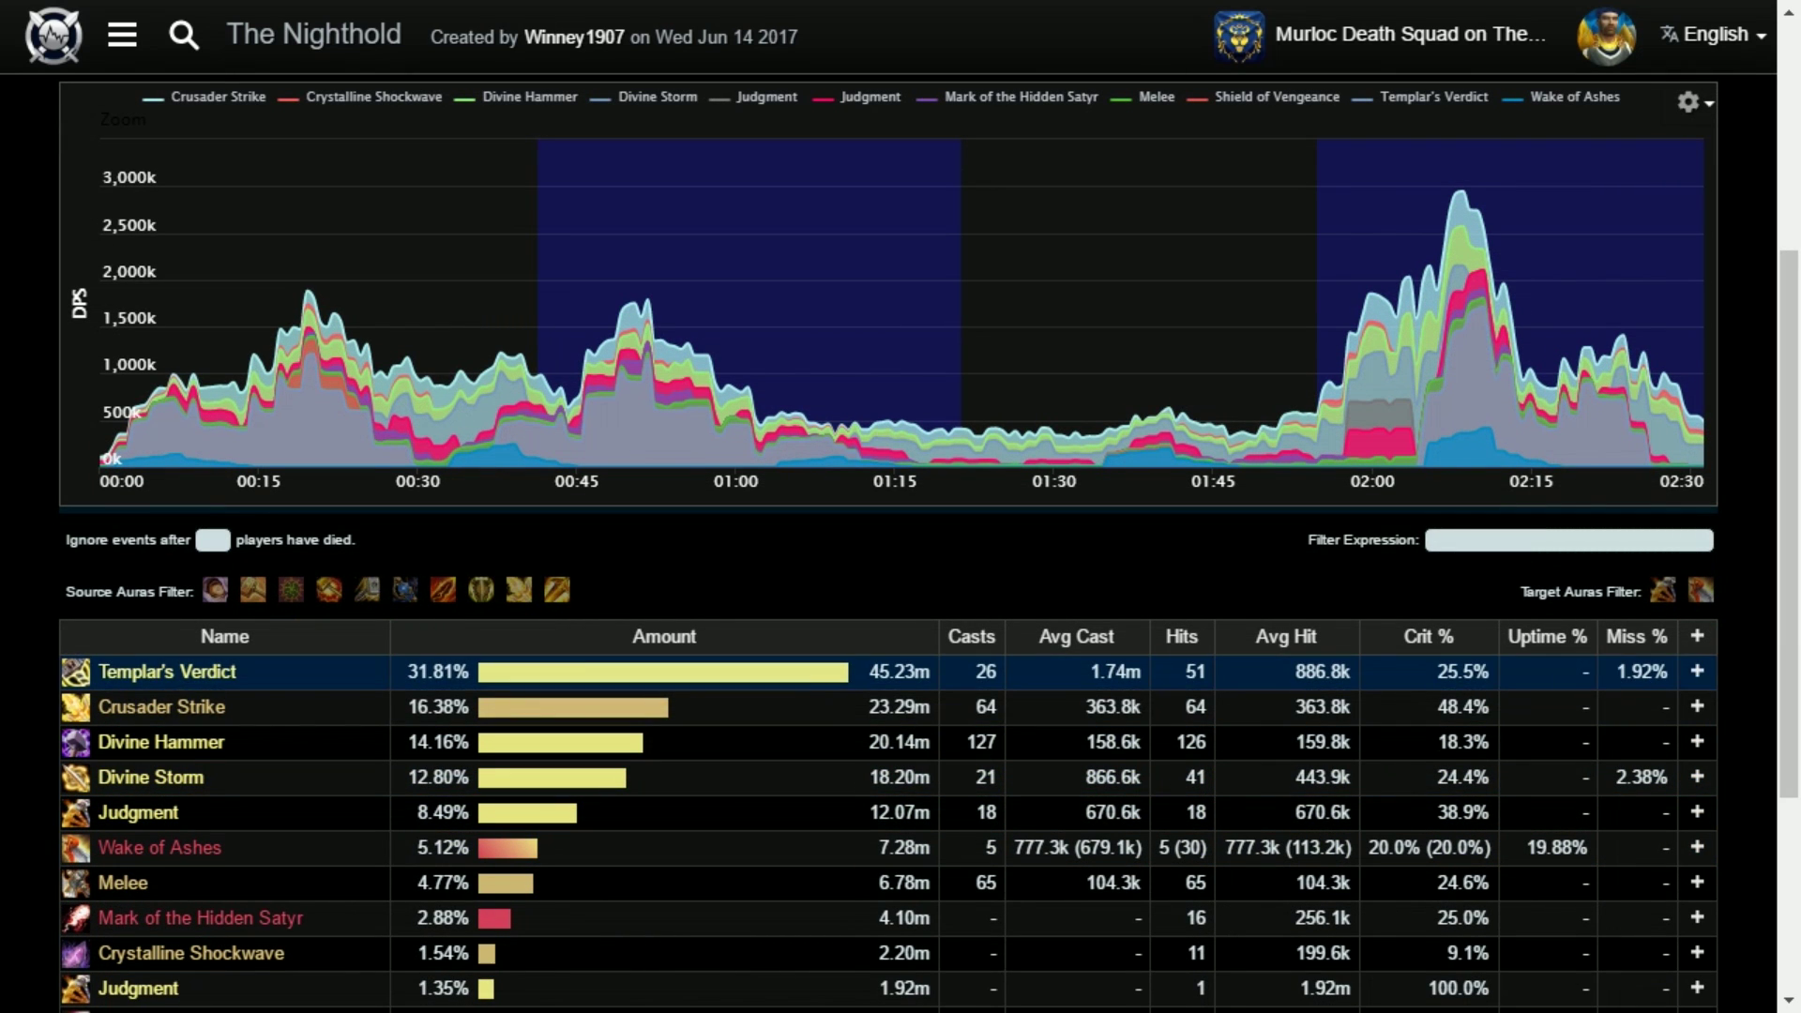
mouse_move(281, 706)
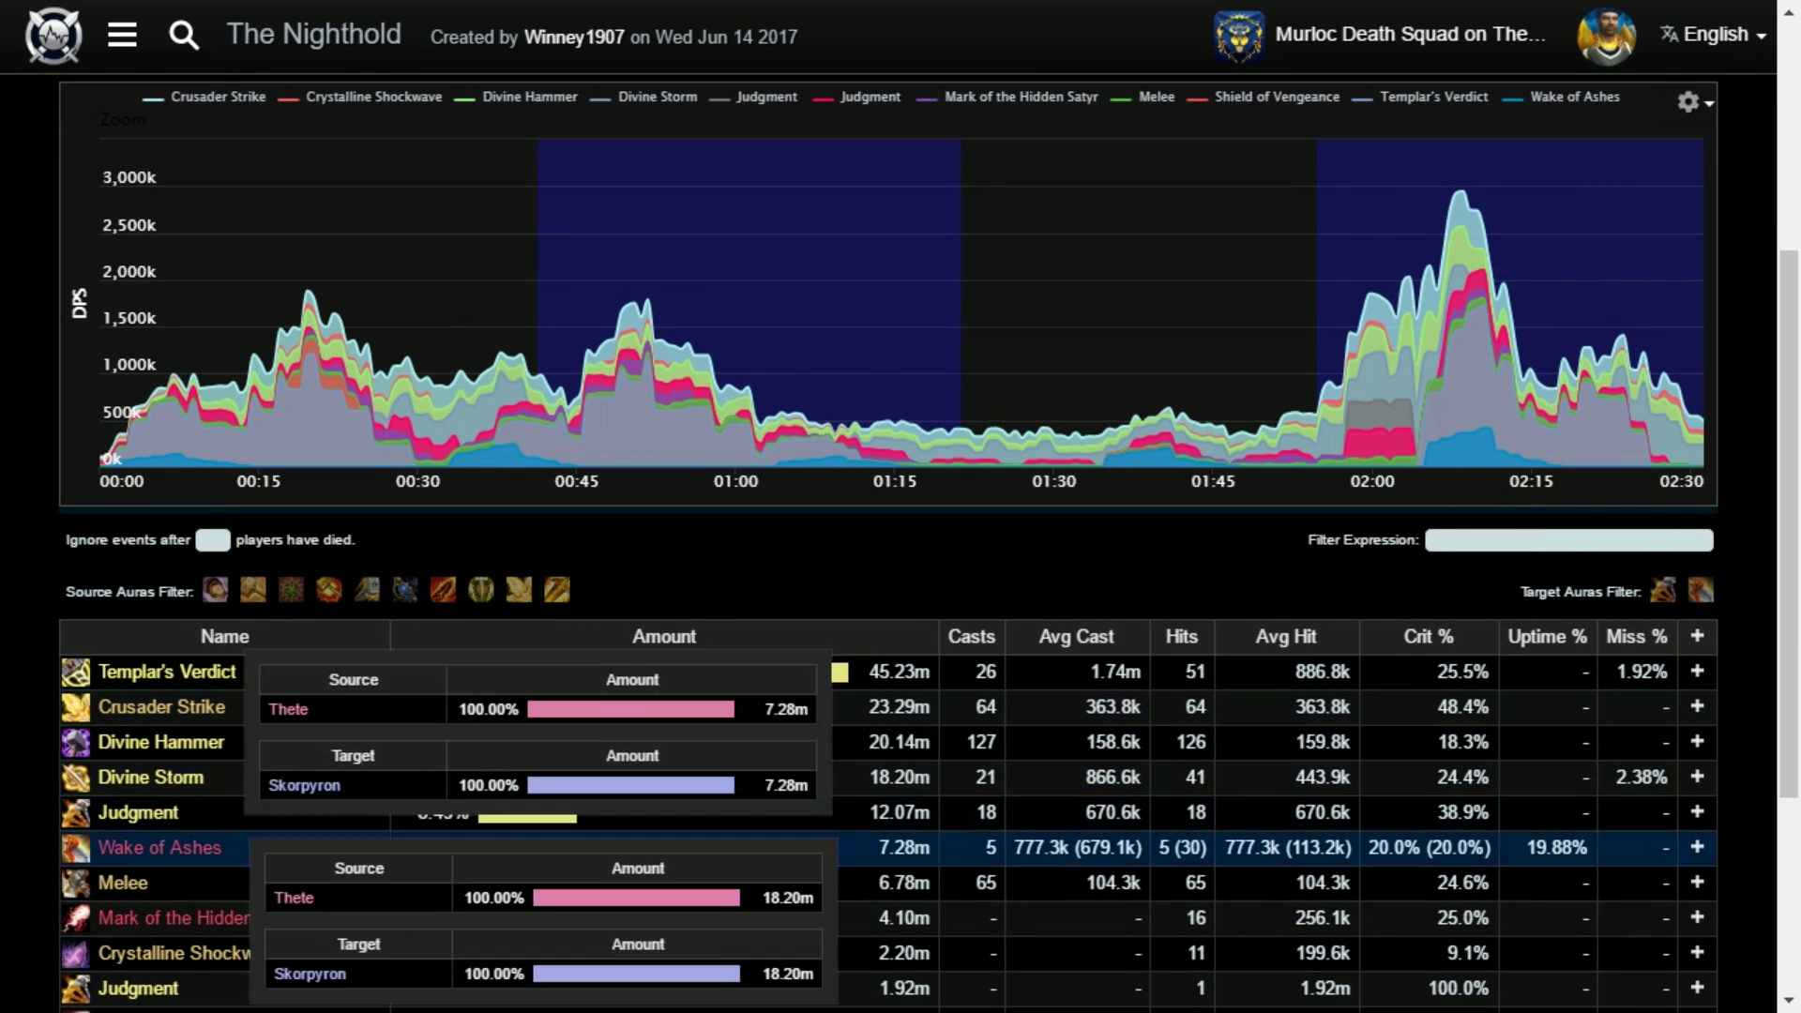
mouse_move(619, 883)
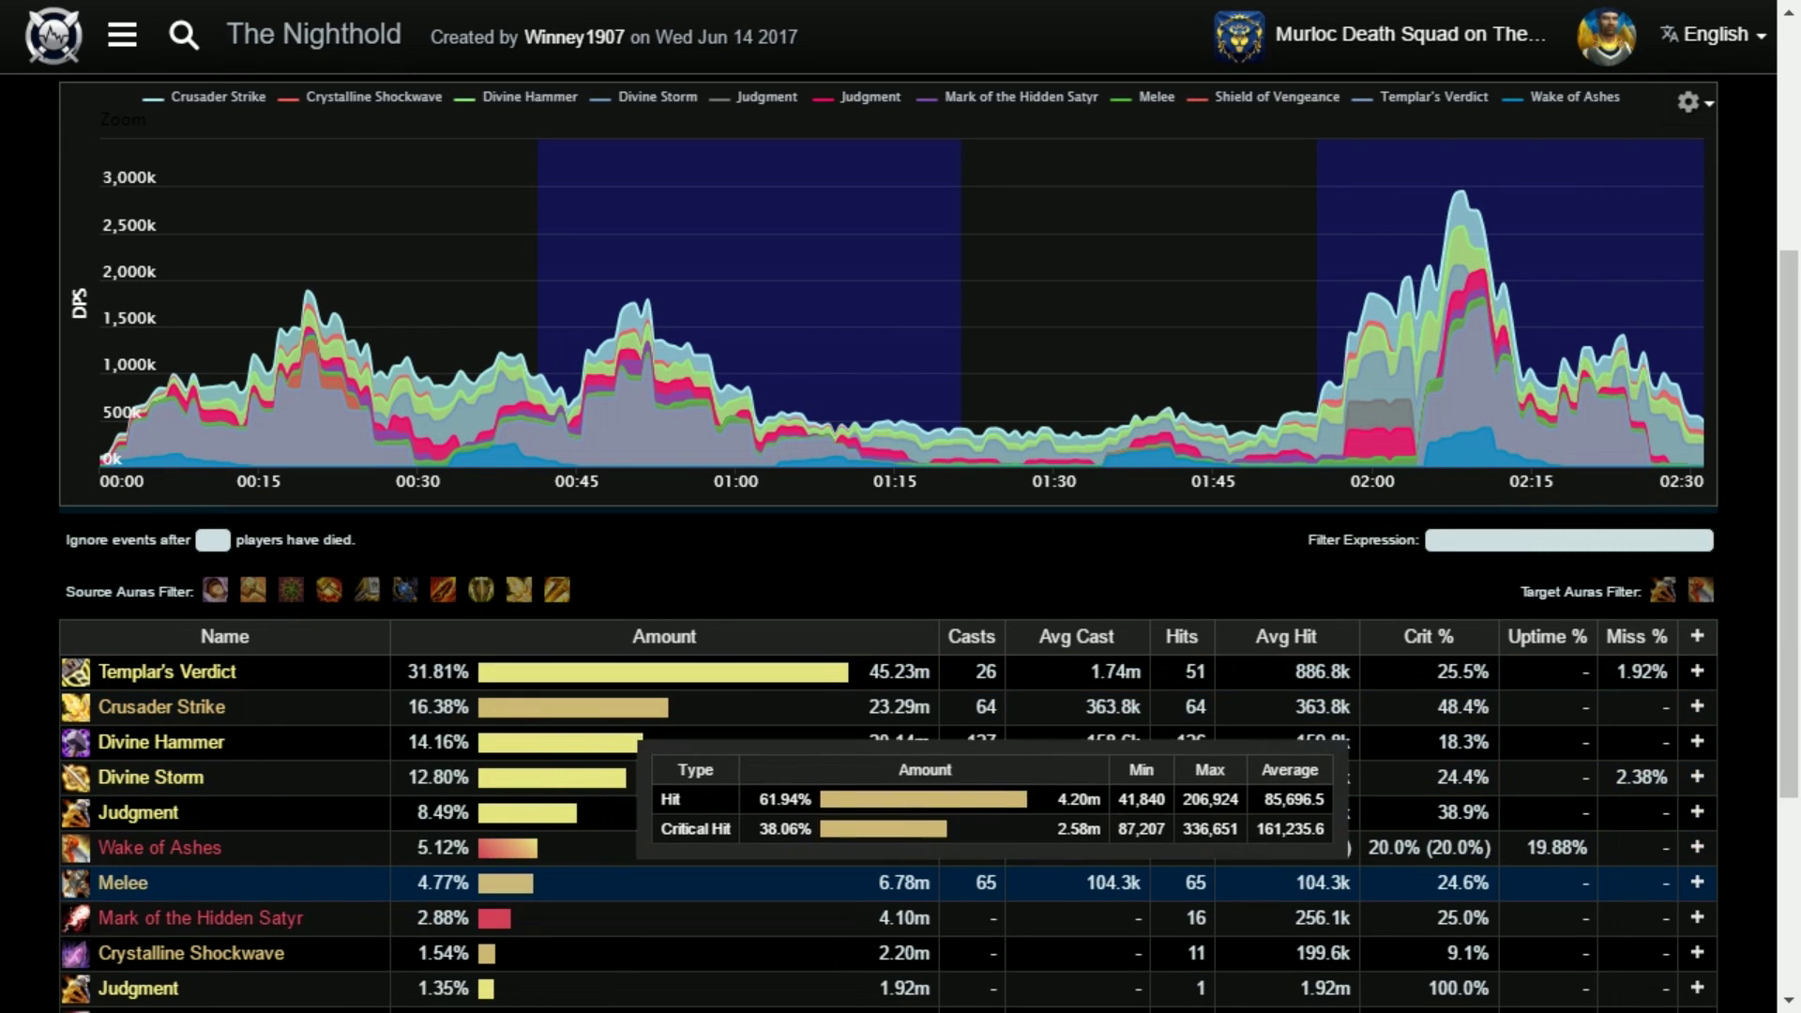
scroll(900, 741, up, 5)
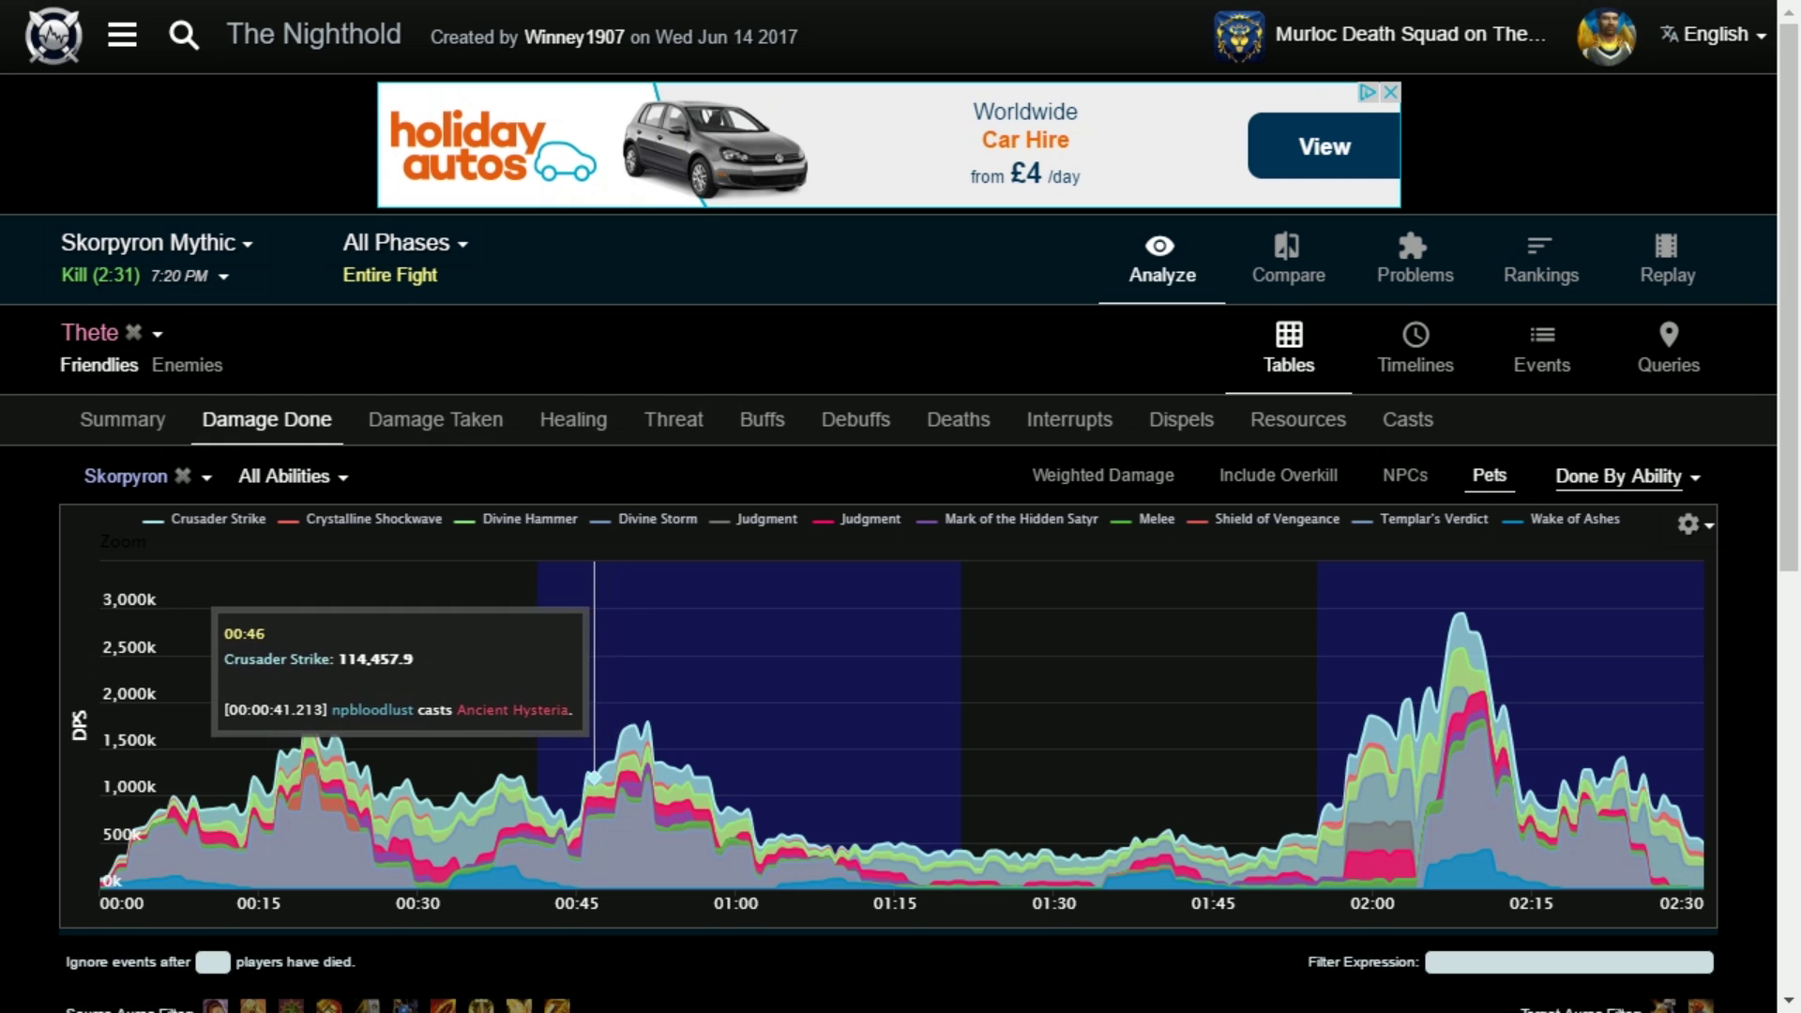
scroll(596, 713, down, 6)
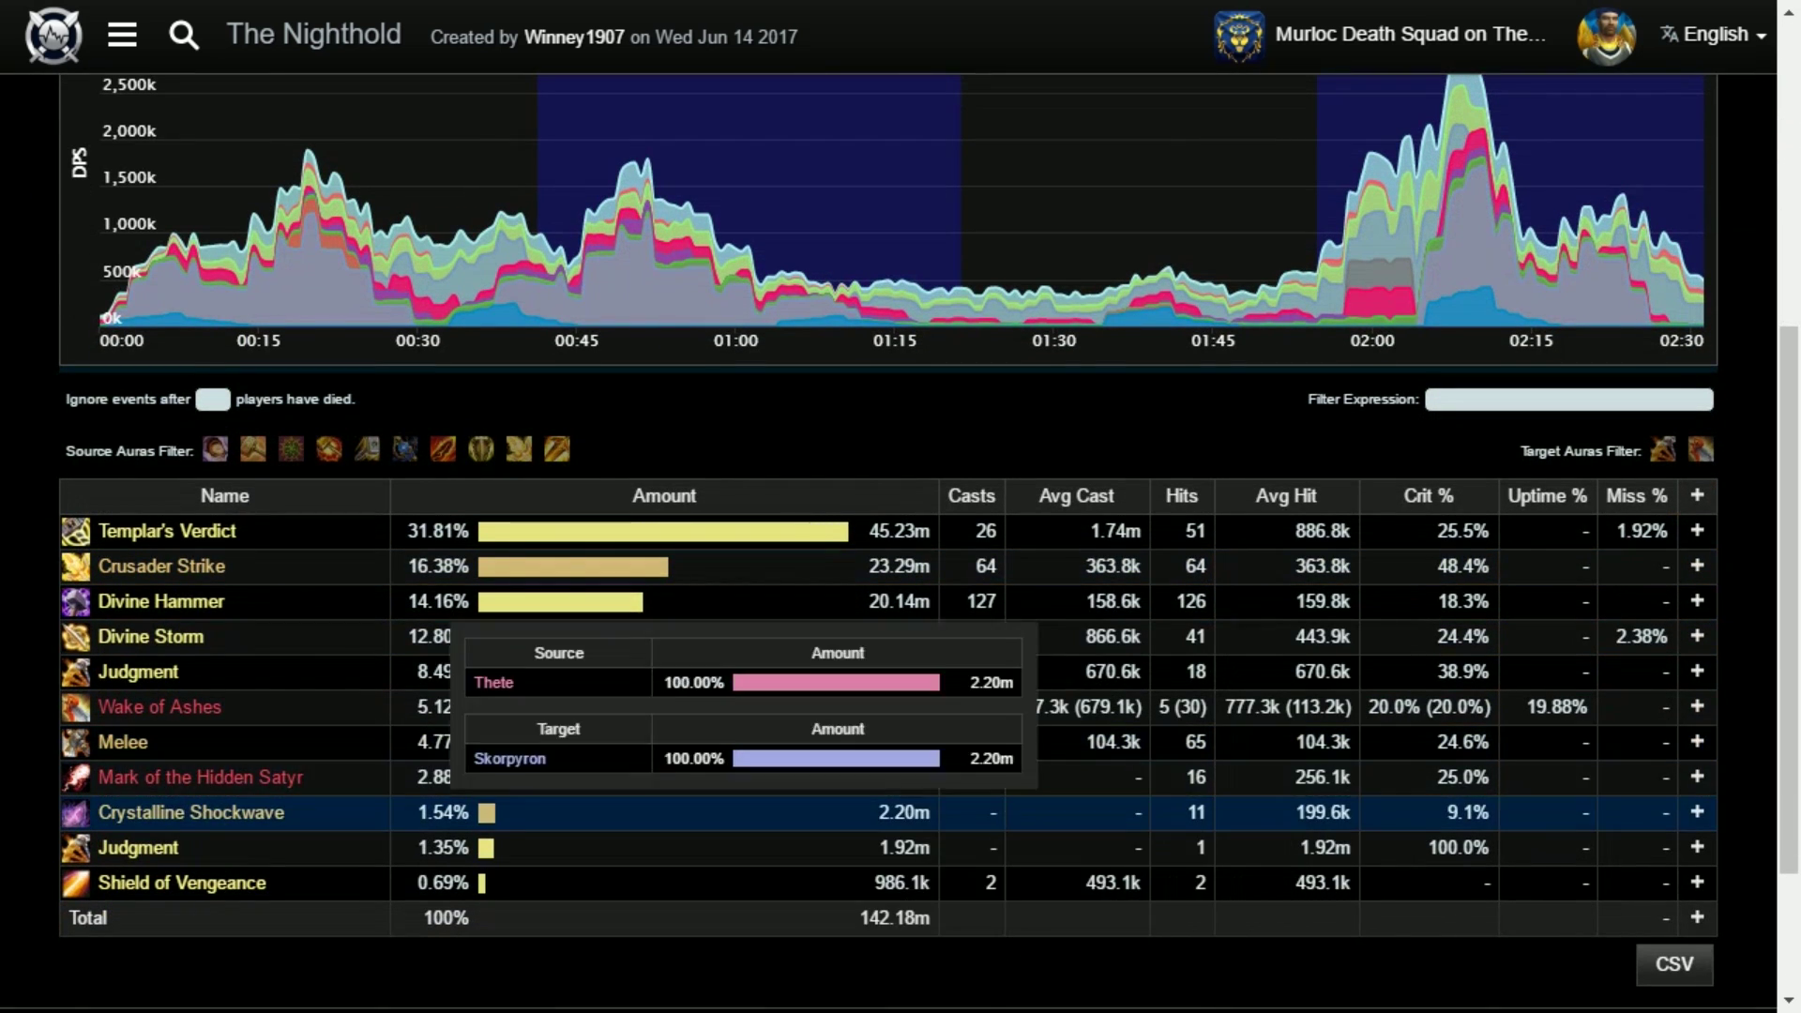
scroll(563, 779, up, 5)
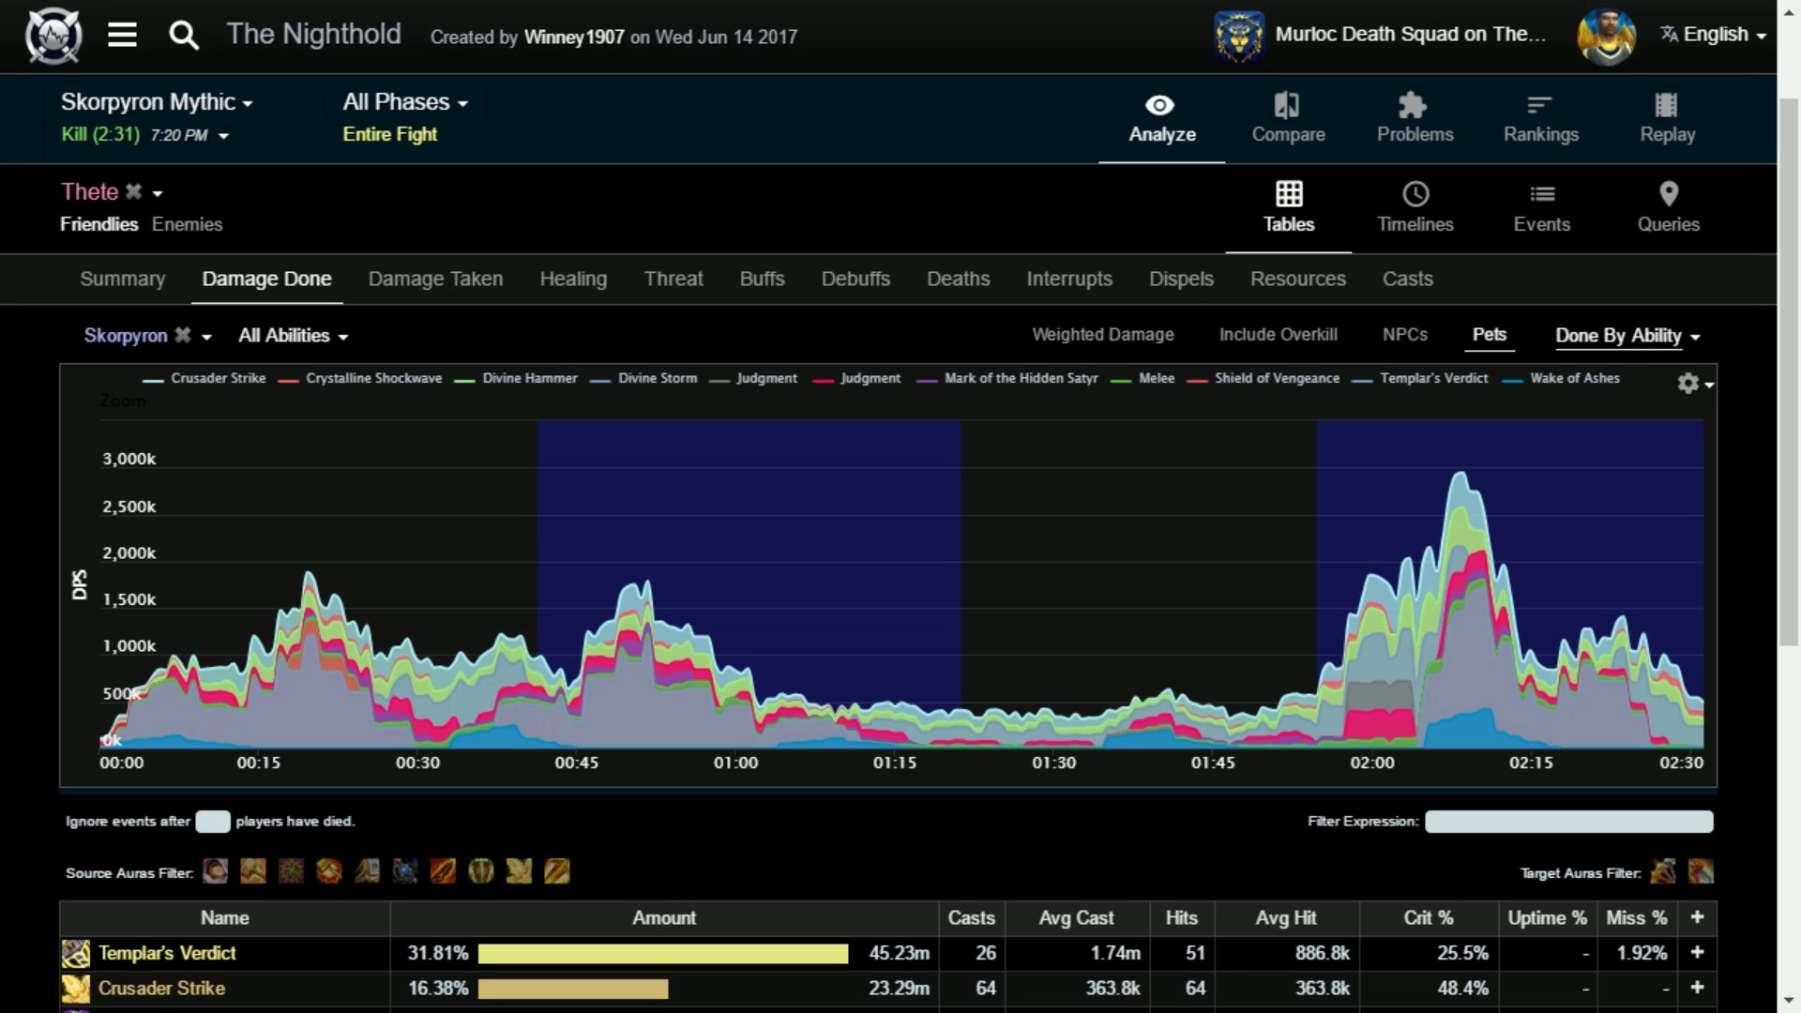
scroll(723, 741, down, 3)
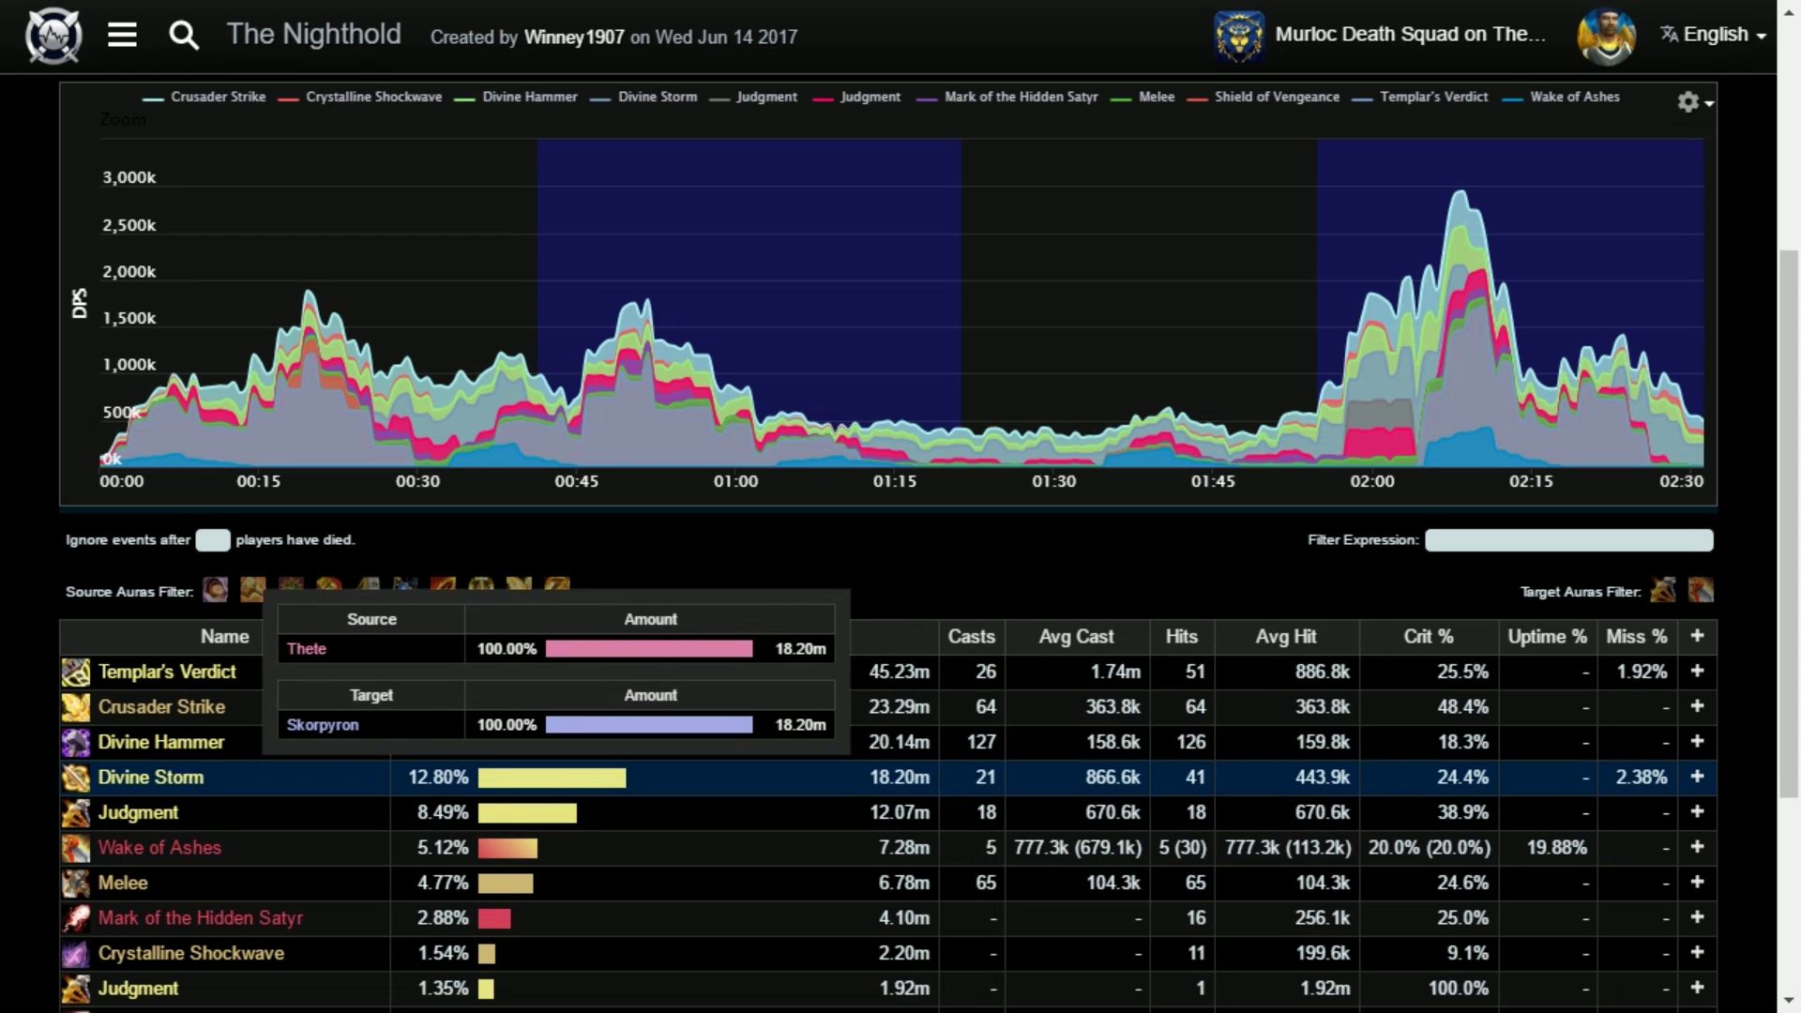
scroll(901, 563, up, 5)
scroll(901, 563, down, 5)
scroll(900, 562, up, 5)
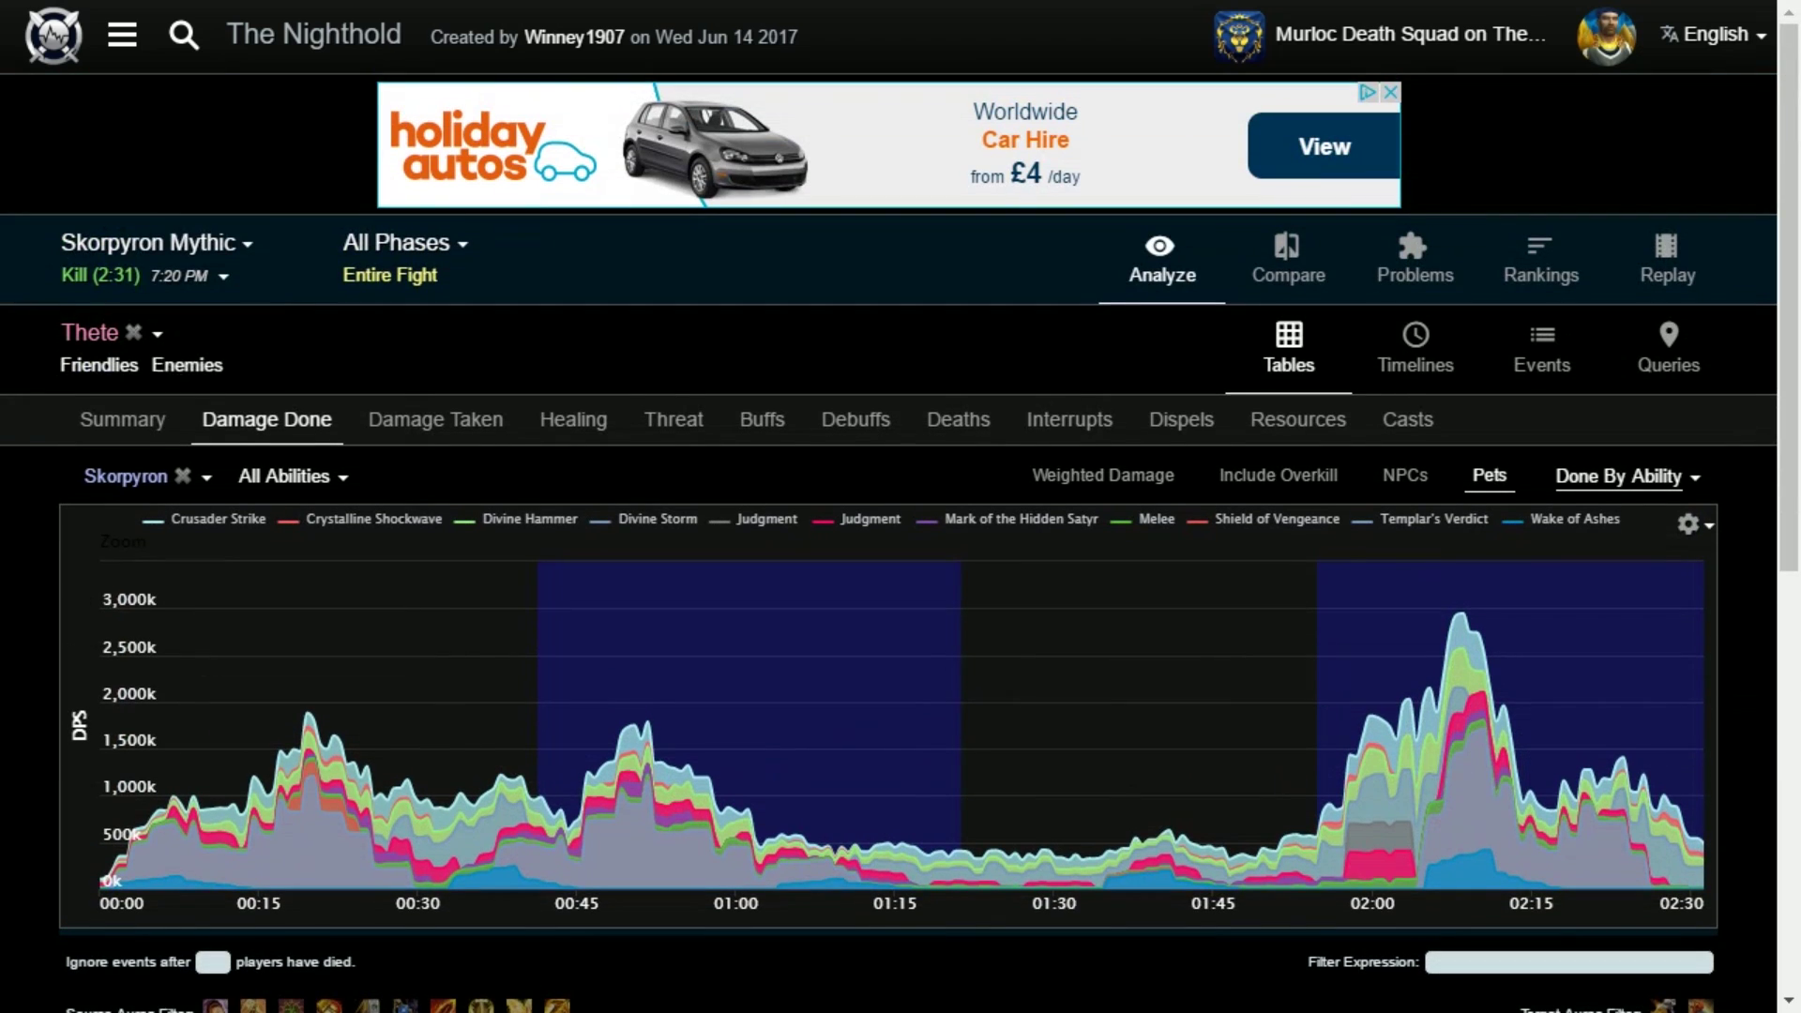
click(158, 242)
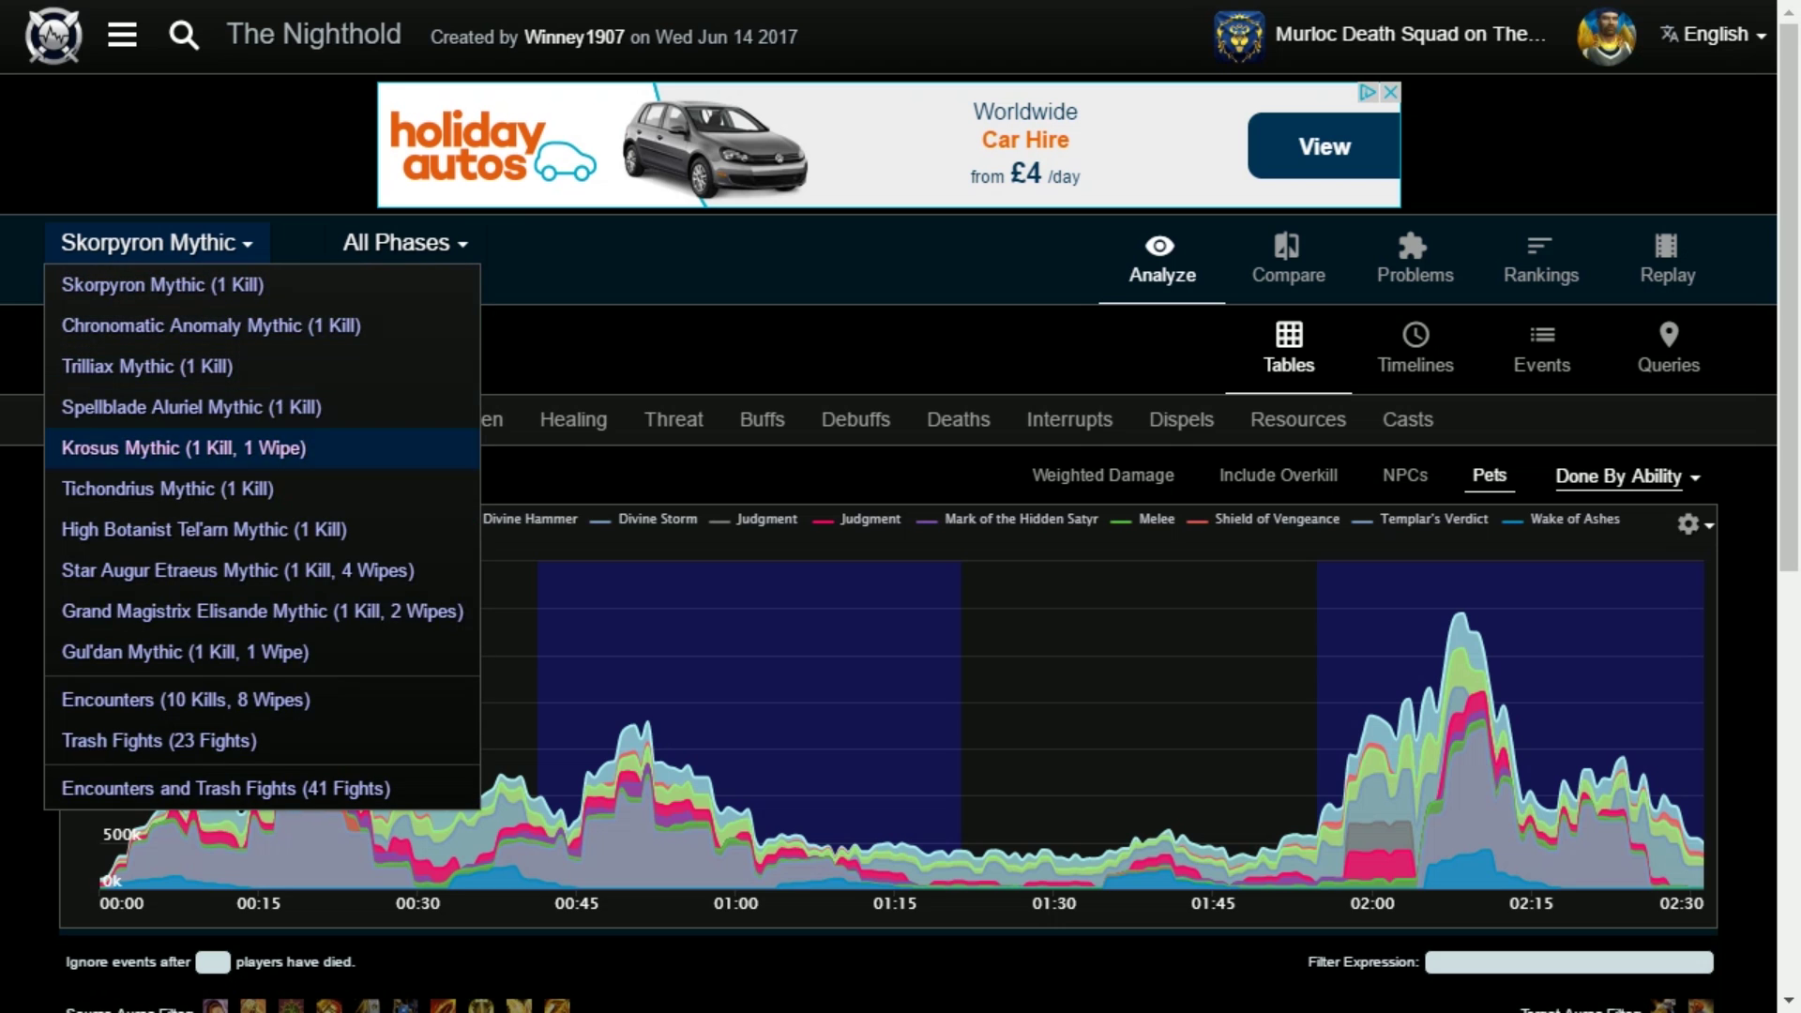
Step: Load the Tichondrius Mythic fight and show Thete's ability breakdown
click(103, 486)
scroll(263, 548, down, 6)
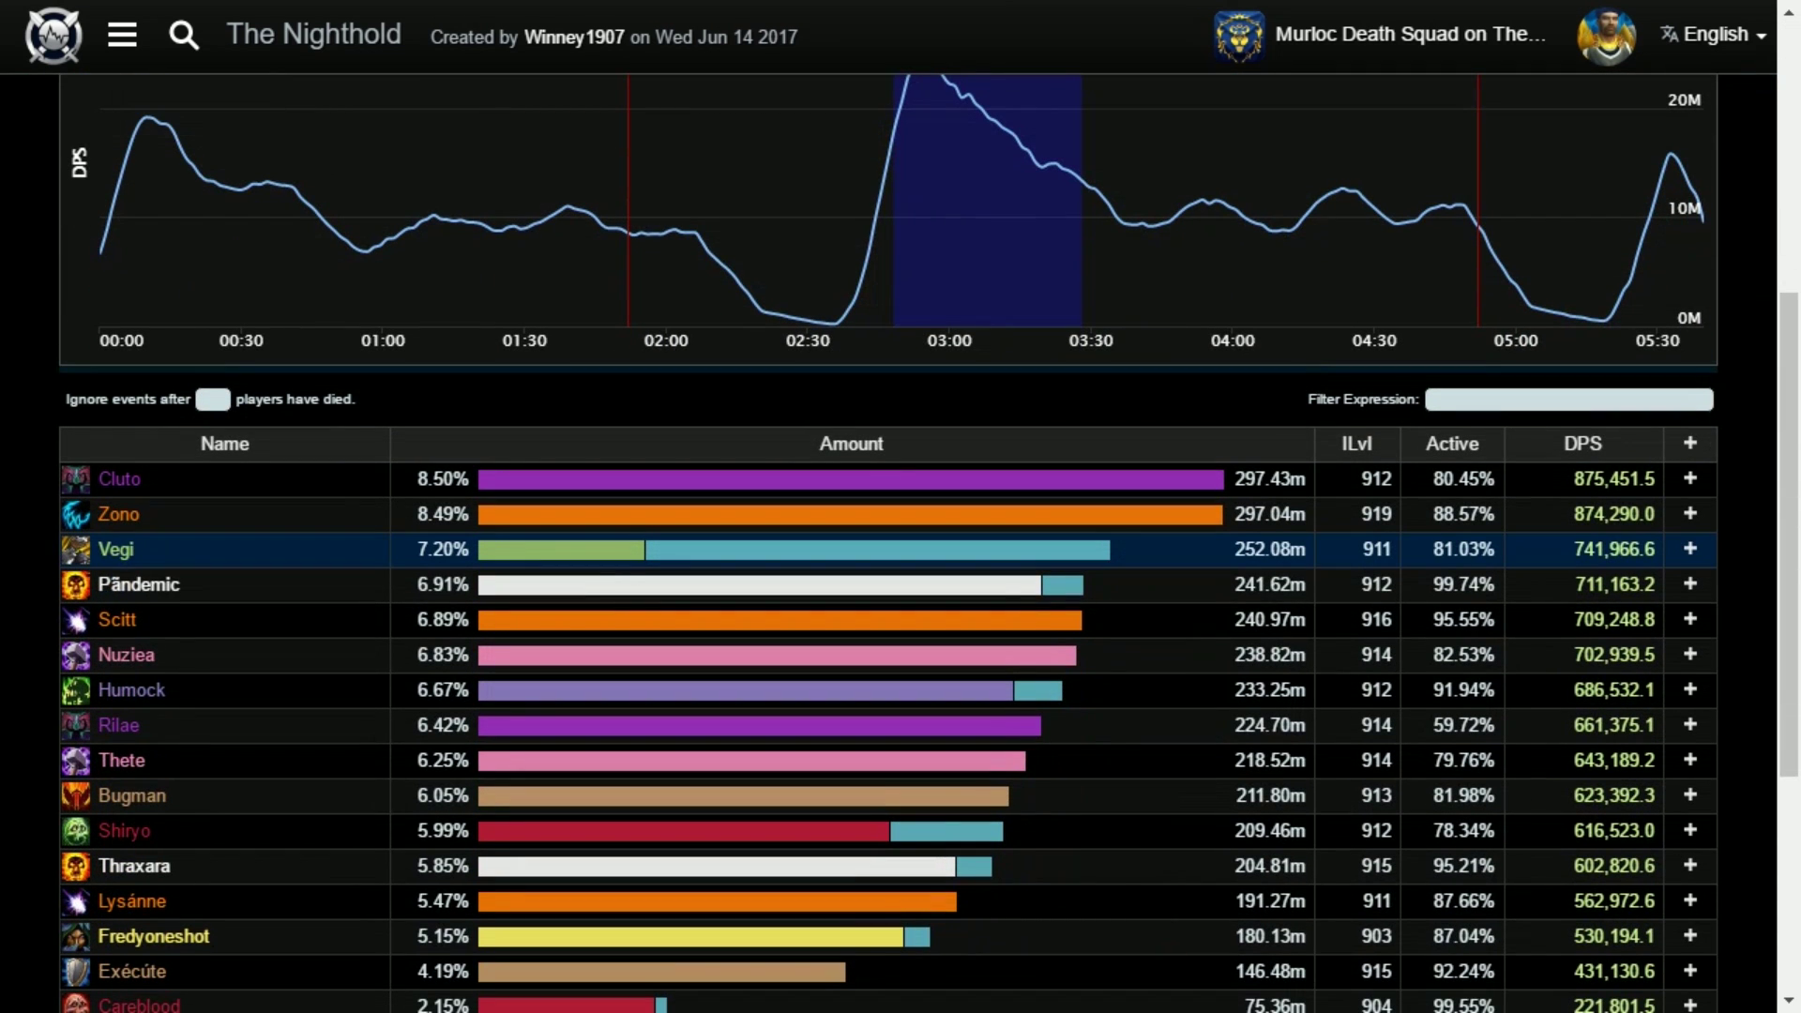
scroll(245, 525, up, 6)
scroll(246, 526, down, 9)
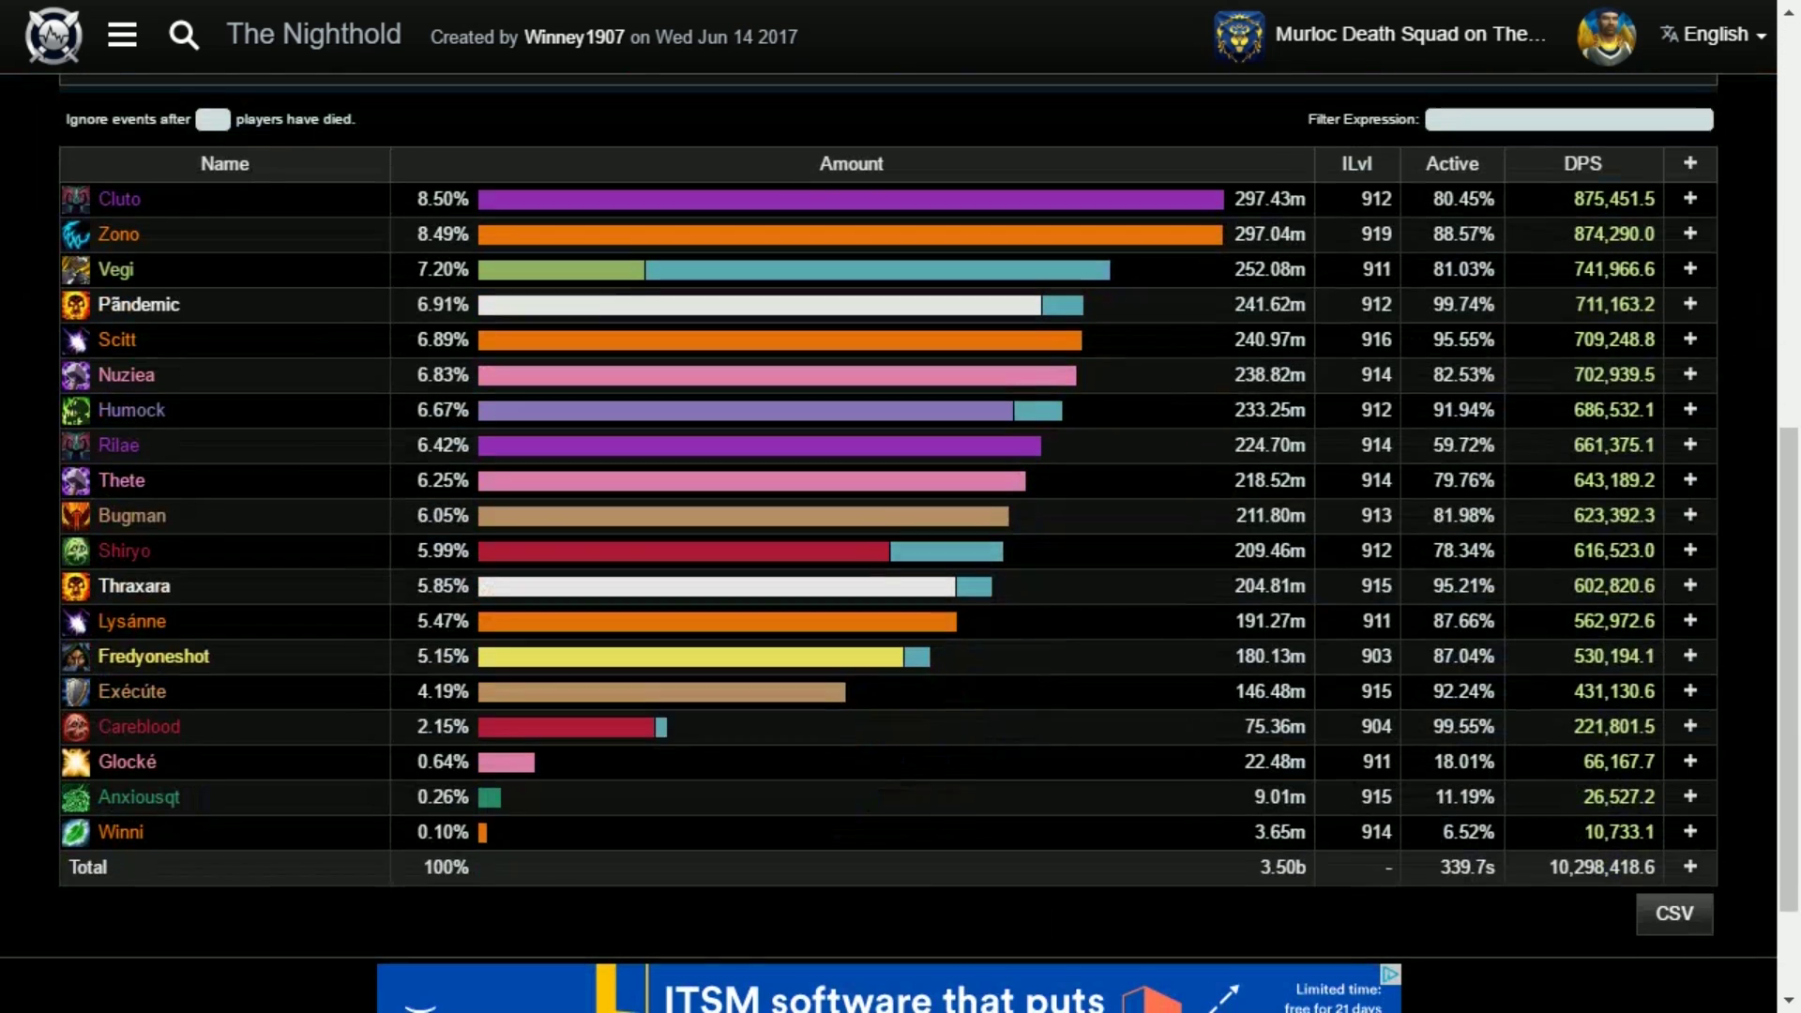
mouse_move(245, 514)
click(189, 478)
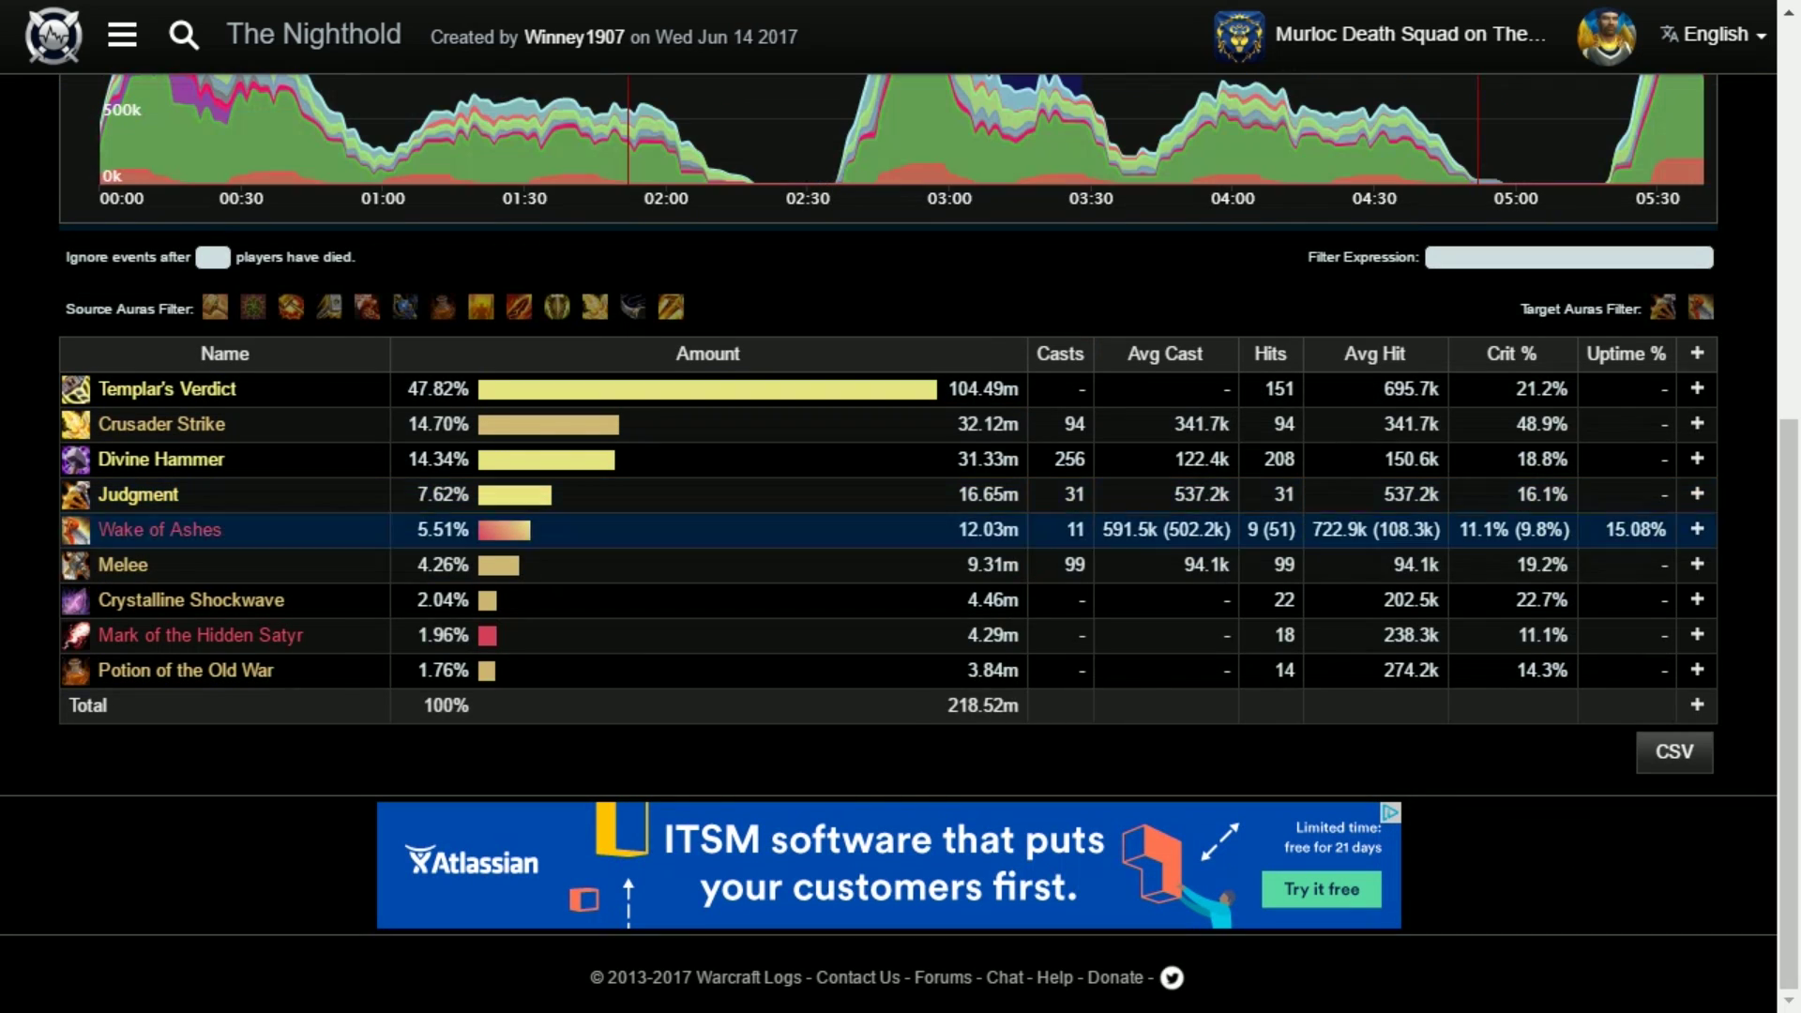
mouse_move(586, 567)
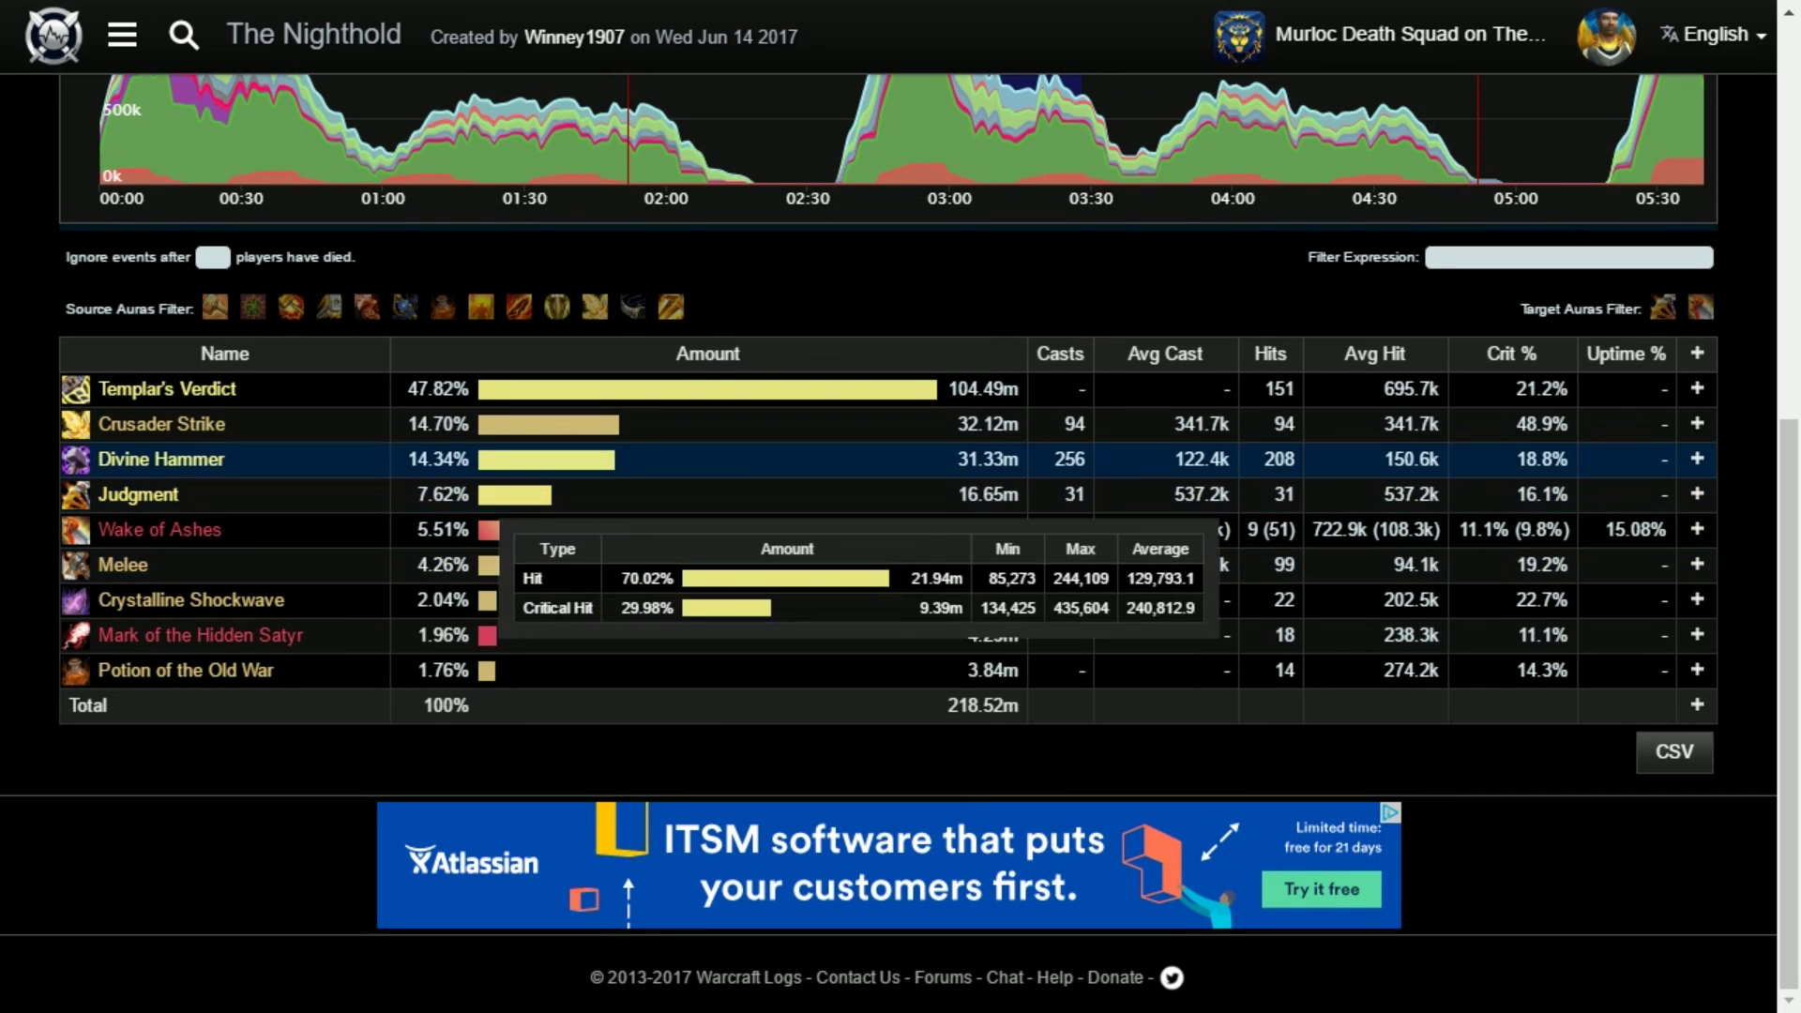
mouse_move(296, 388)
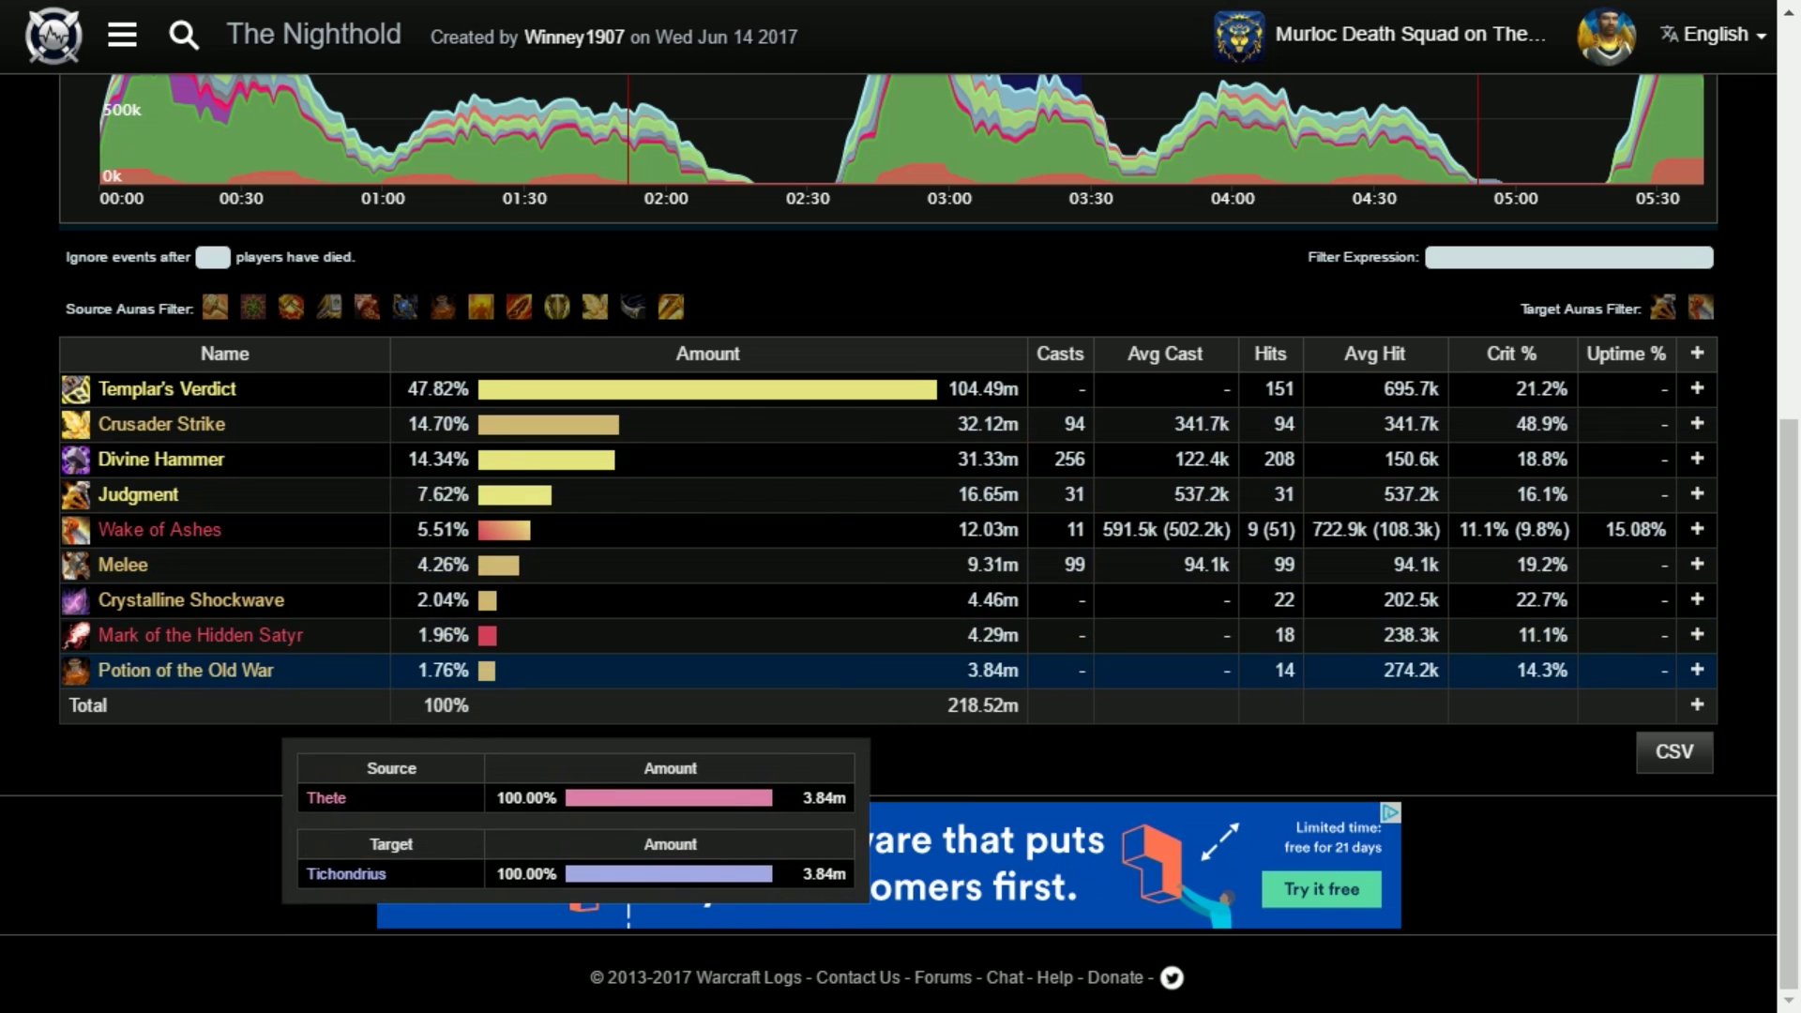
Step: Filter Thete's damage to Phantasmal Bloodfang, then switch to her Damage Taken
scroll(375, 637, up, 6)
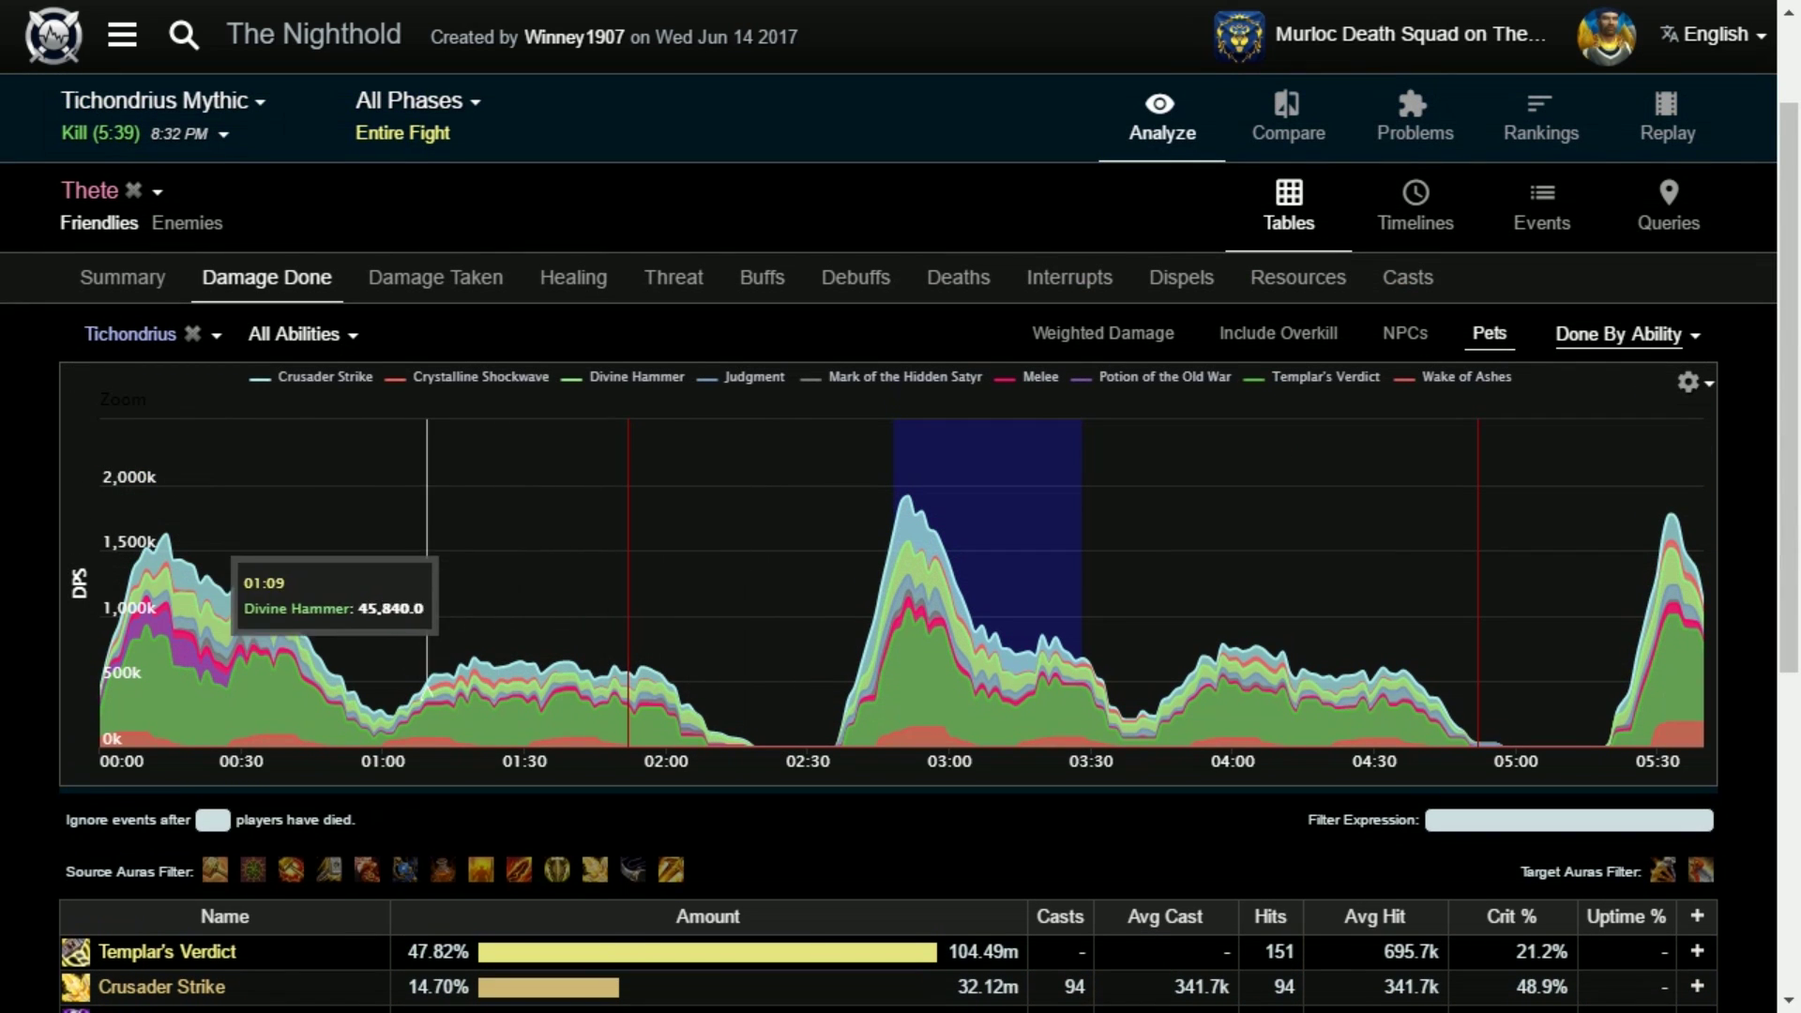
scroll(356, 478, down, 1)
scroll(356, 479, up, 1)
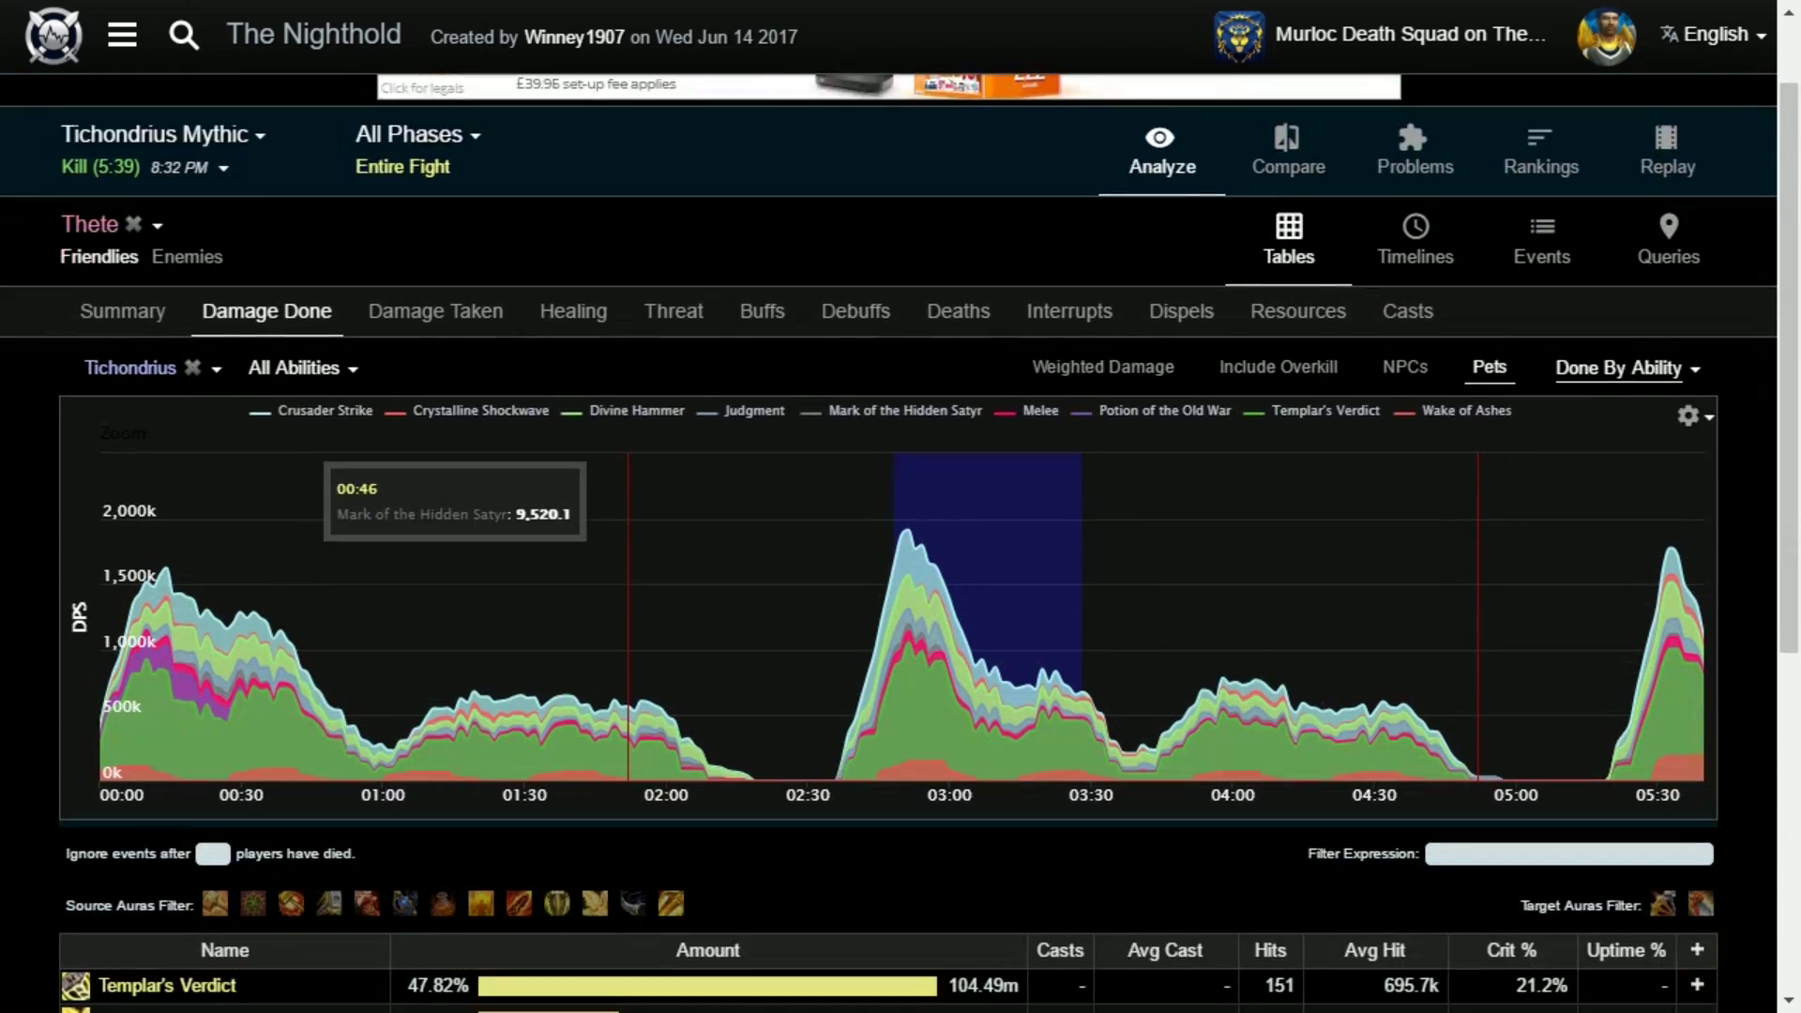
scroll(356, 478, down, 4)
scroll(206, 511, up, 4)
scroll(206, 512, down, 3)
scroll(207, 511, up, 3)
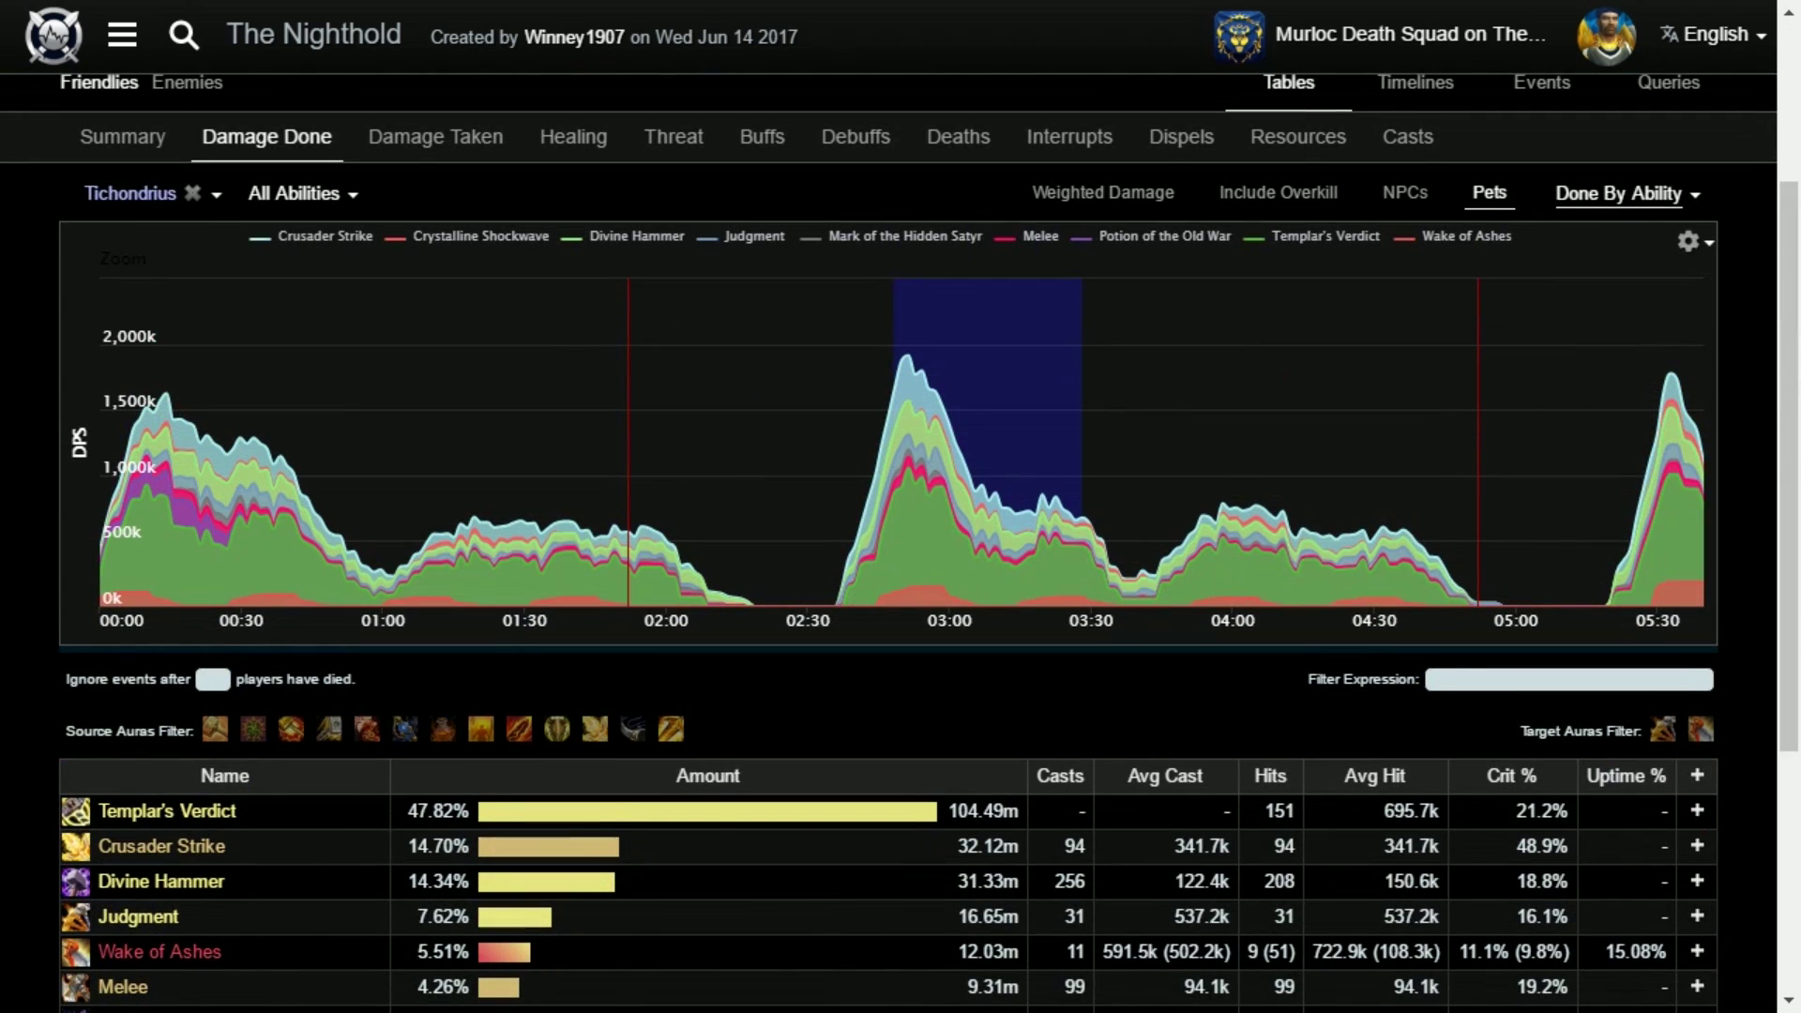
click(132, 193)
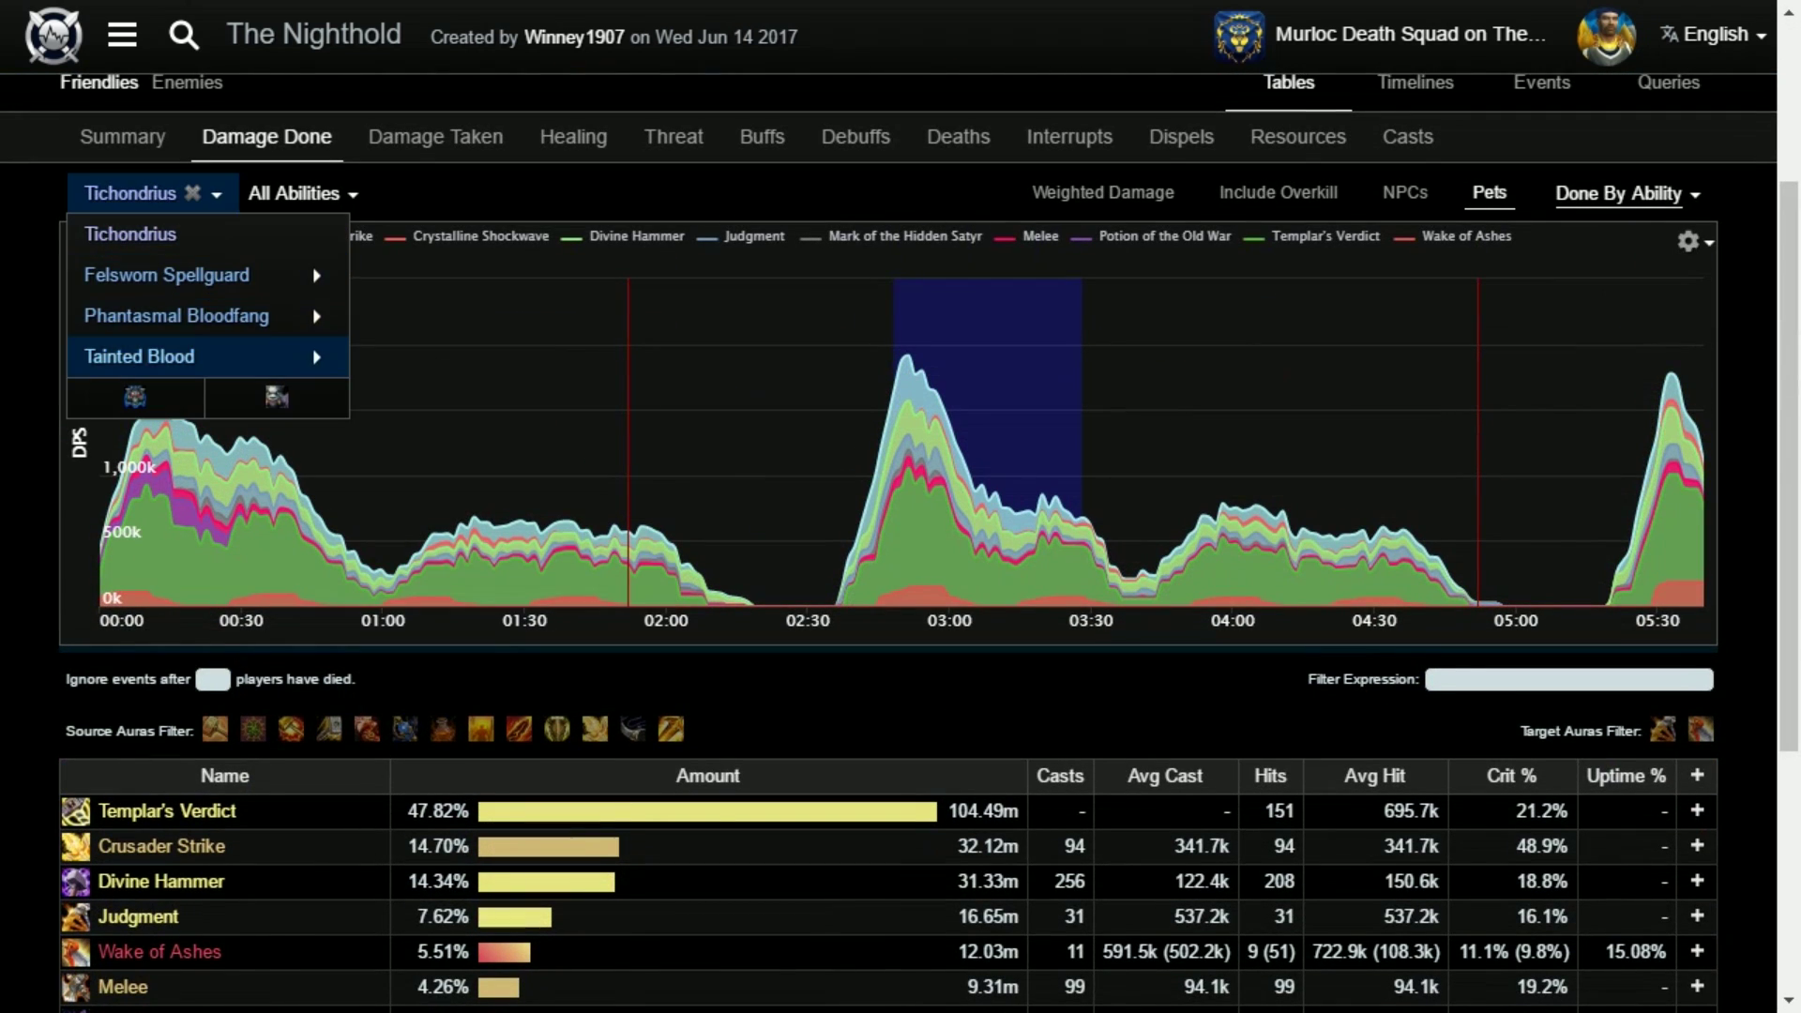
click(176, 315)
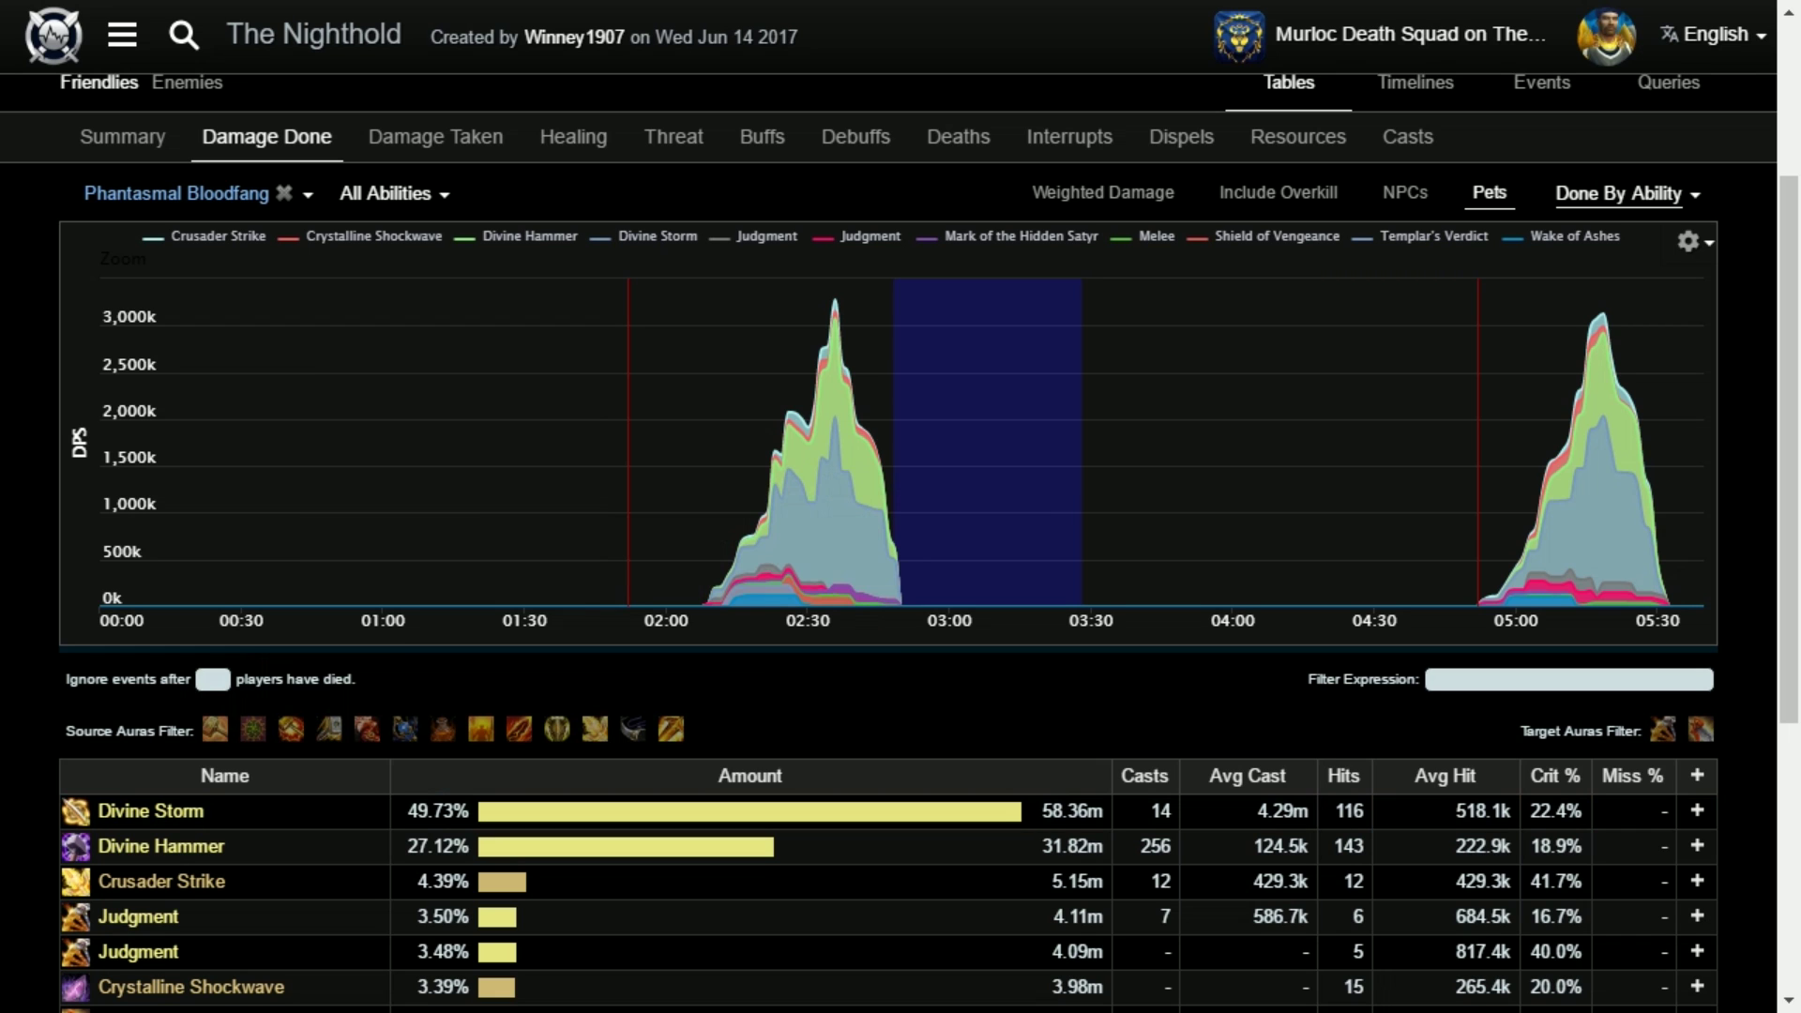
click(435, 136)
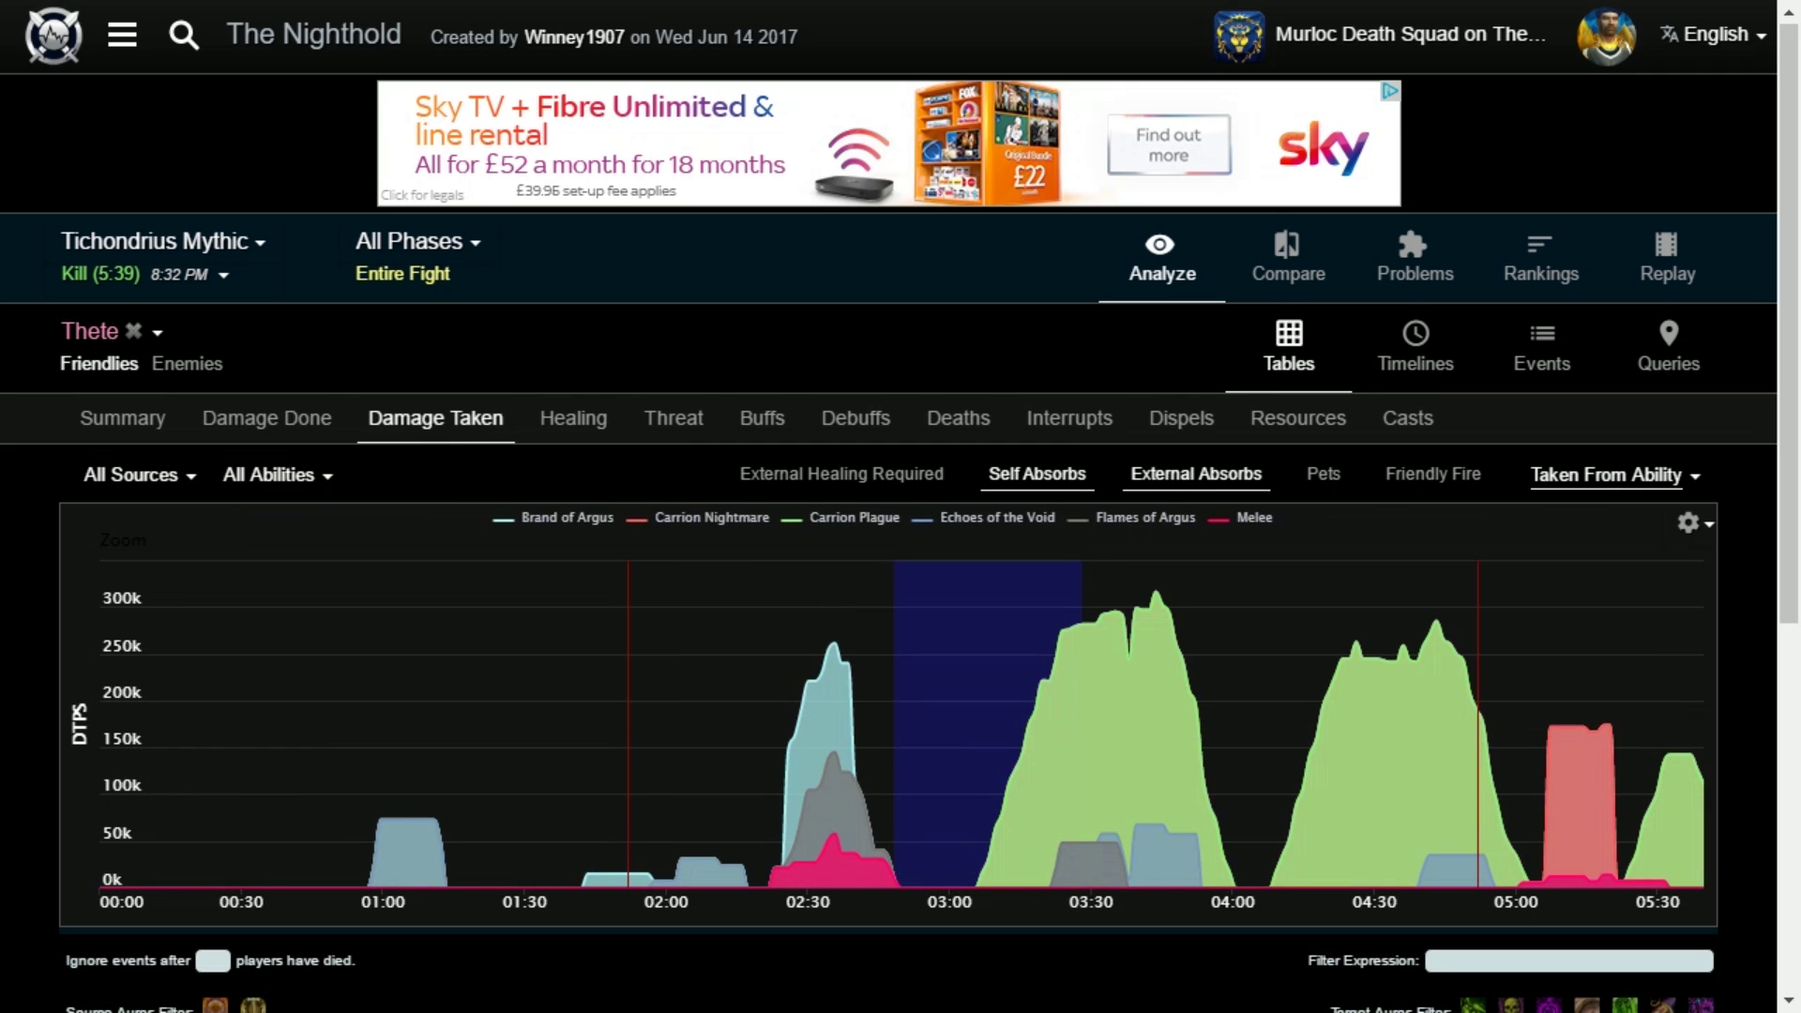
Step: Show Elisande Mythic Damage Taken for all friendlies, led by Exécute at 174.18m
scroll(439, 417, down, 5)
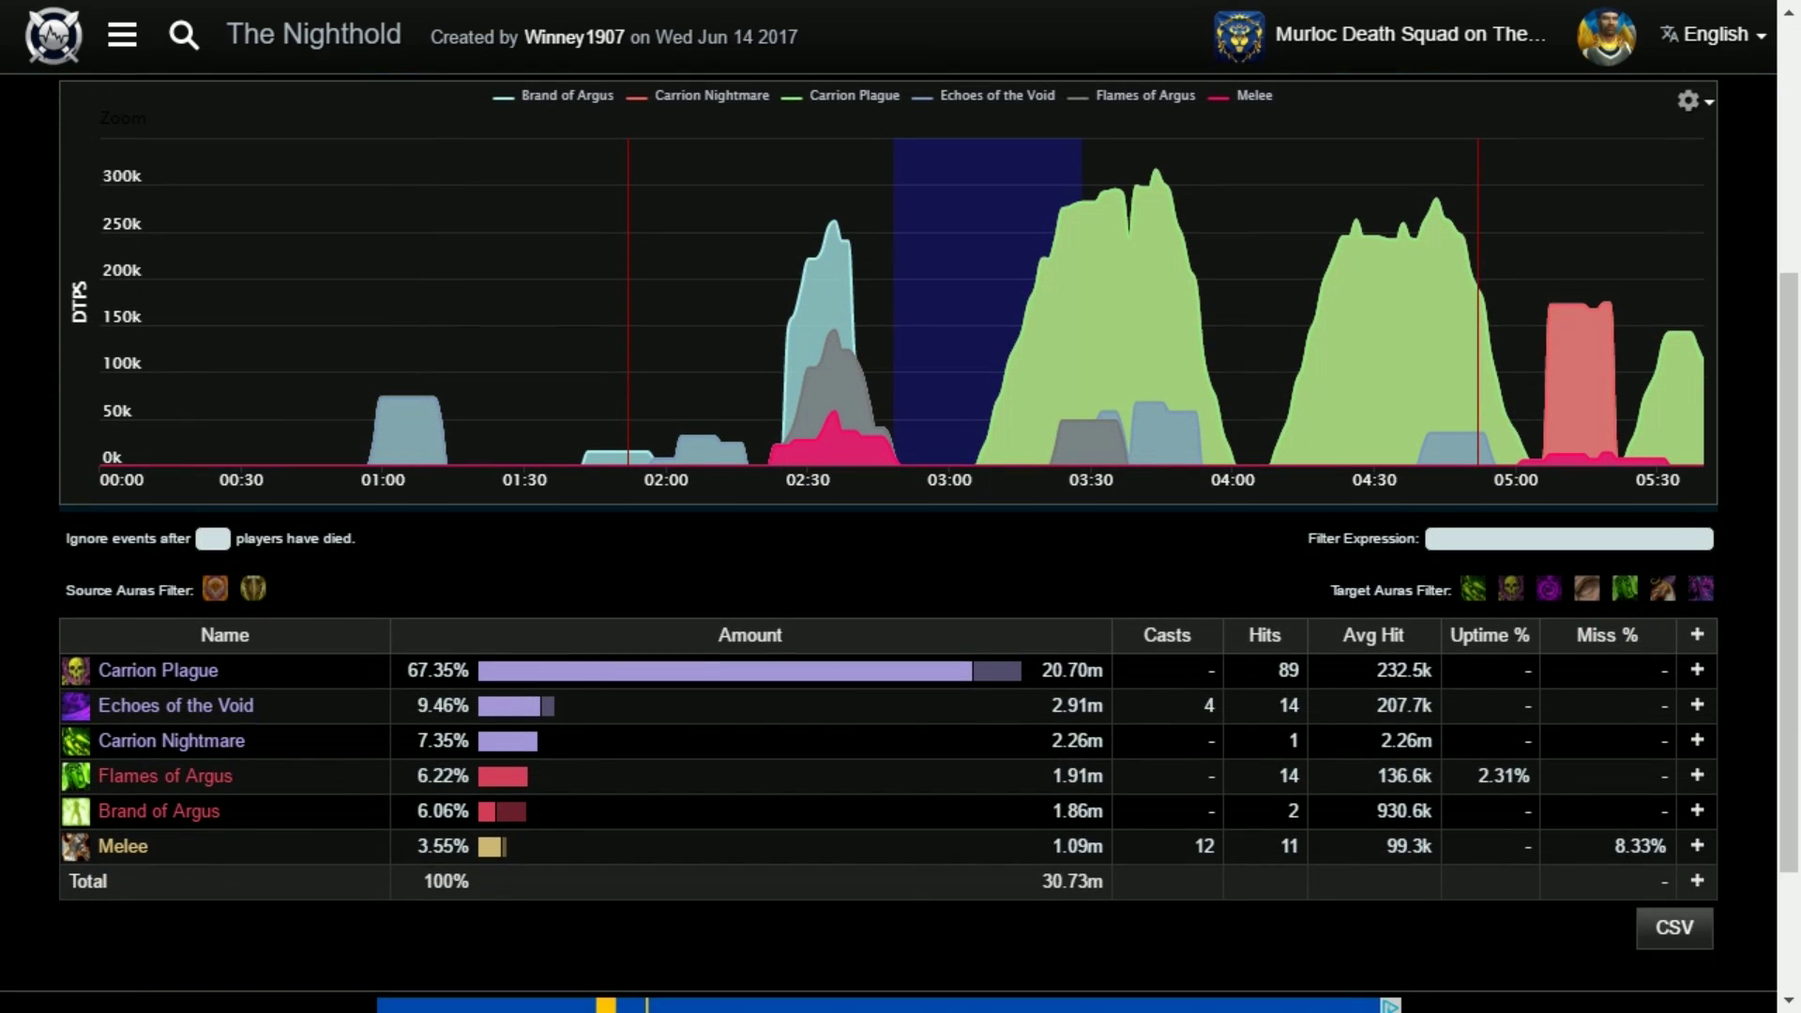
scroll(399, 656, up, 5)
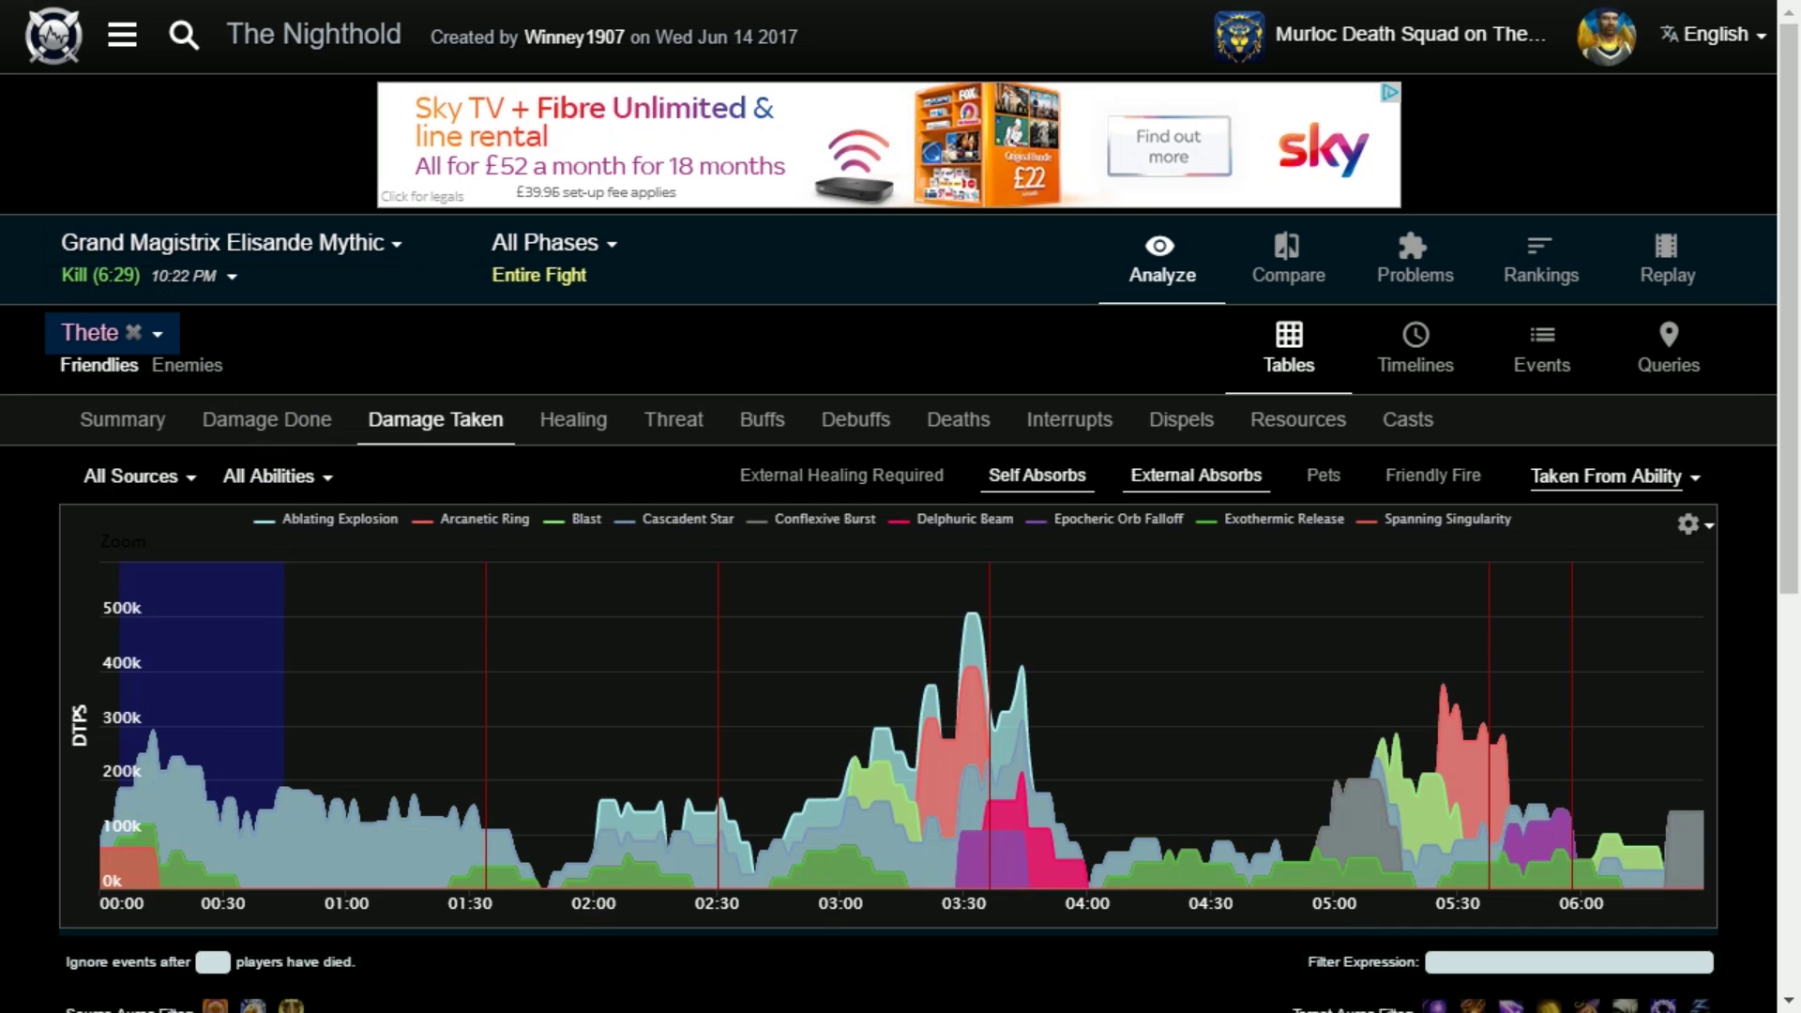
click(133, 332)
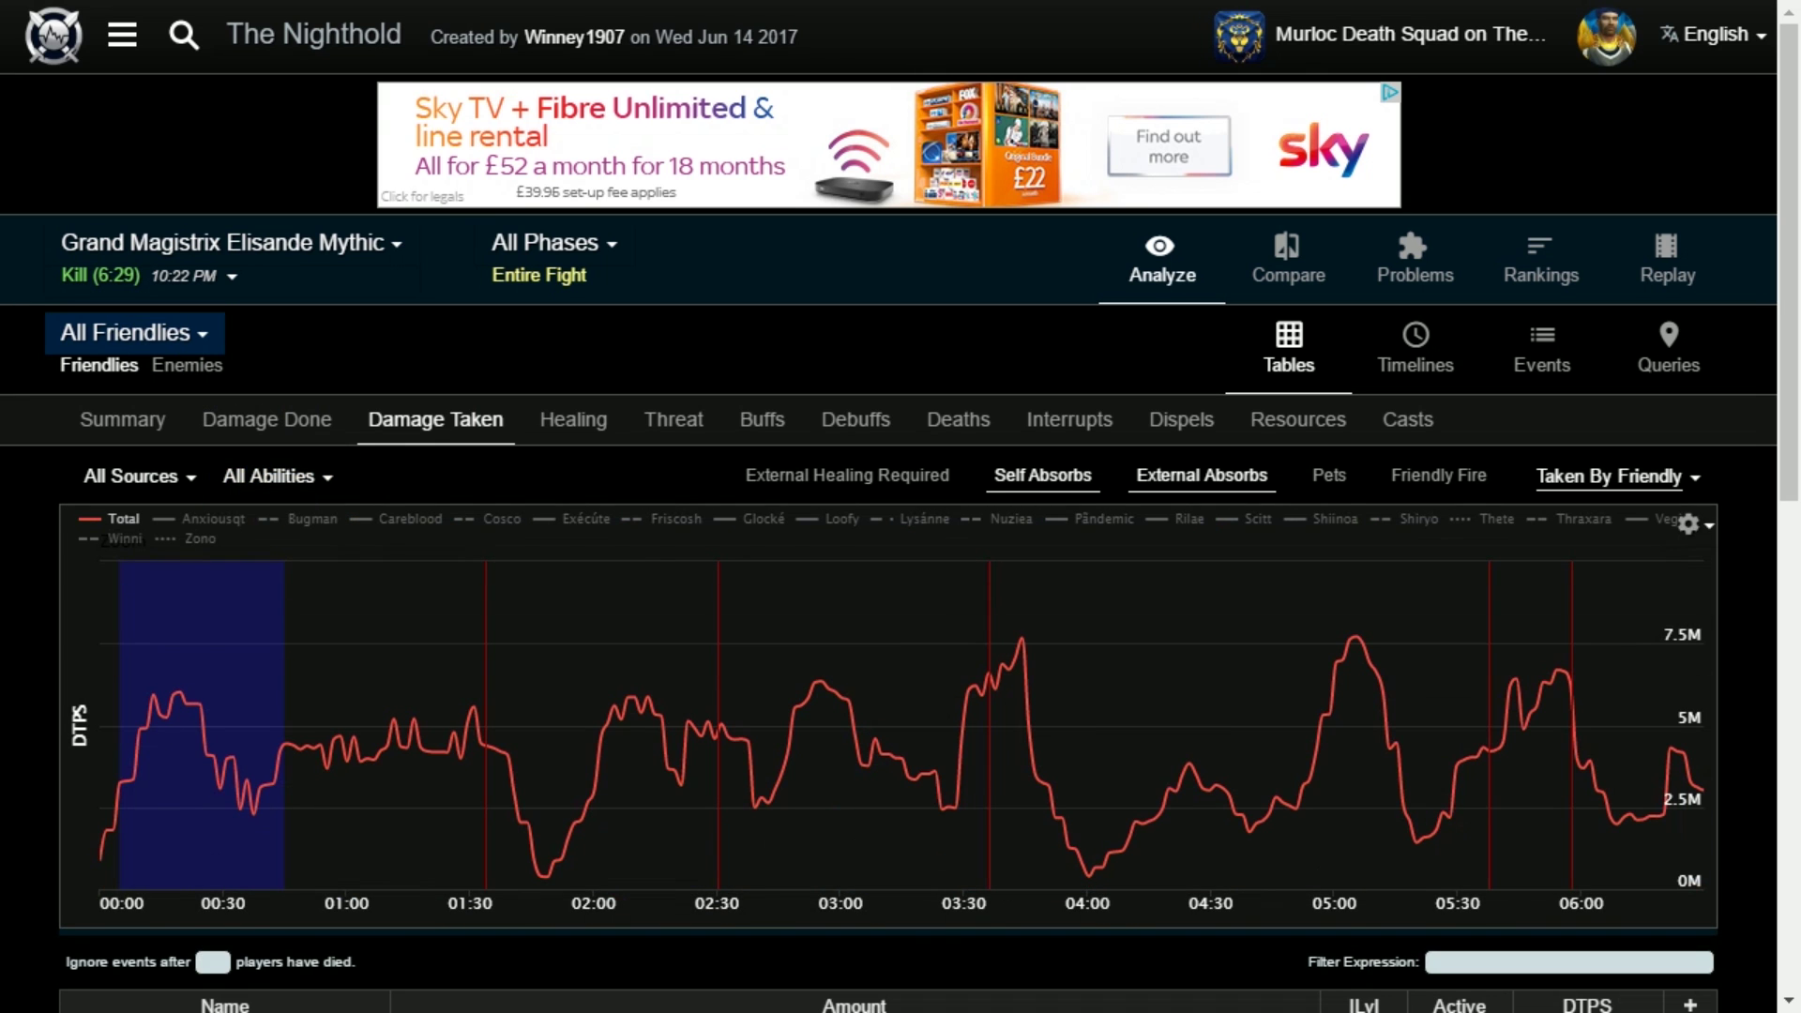
scroll(454, 731, down, 6)
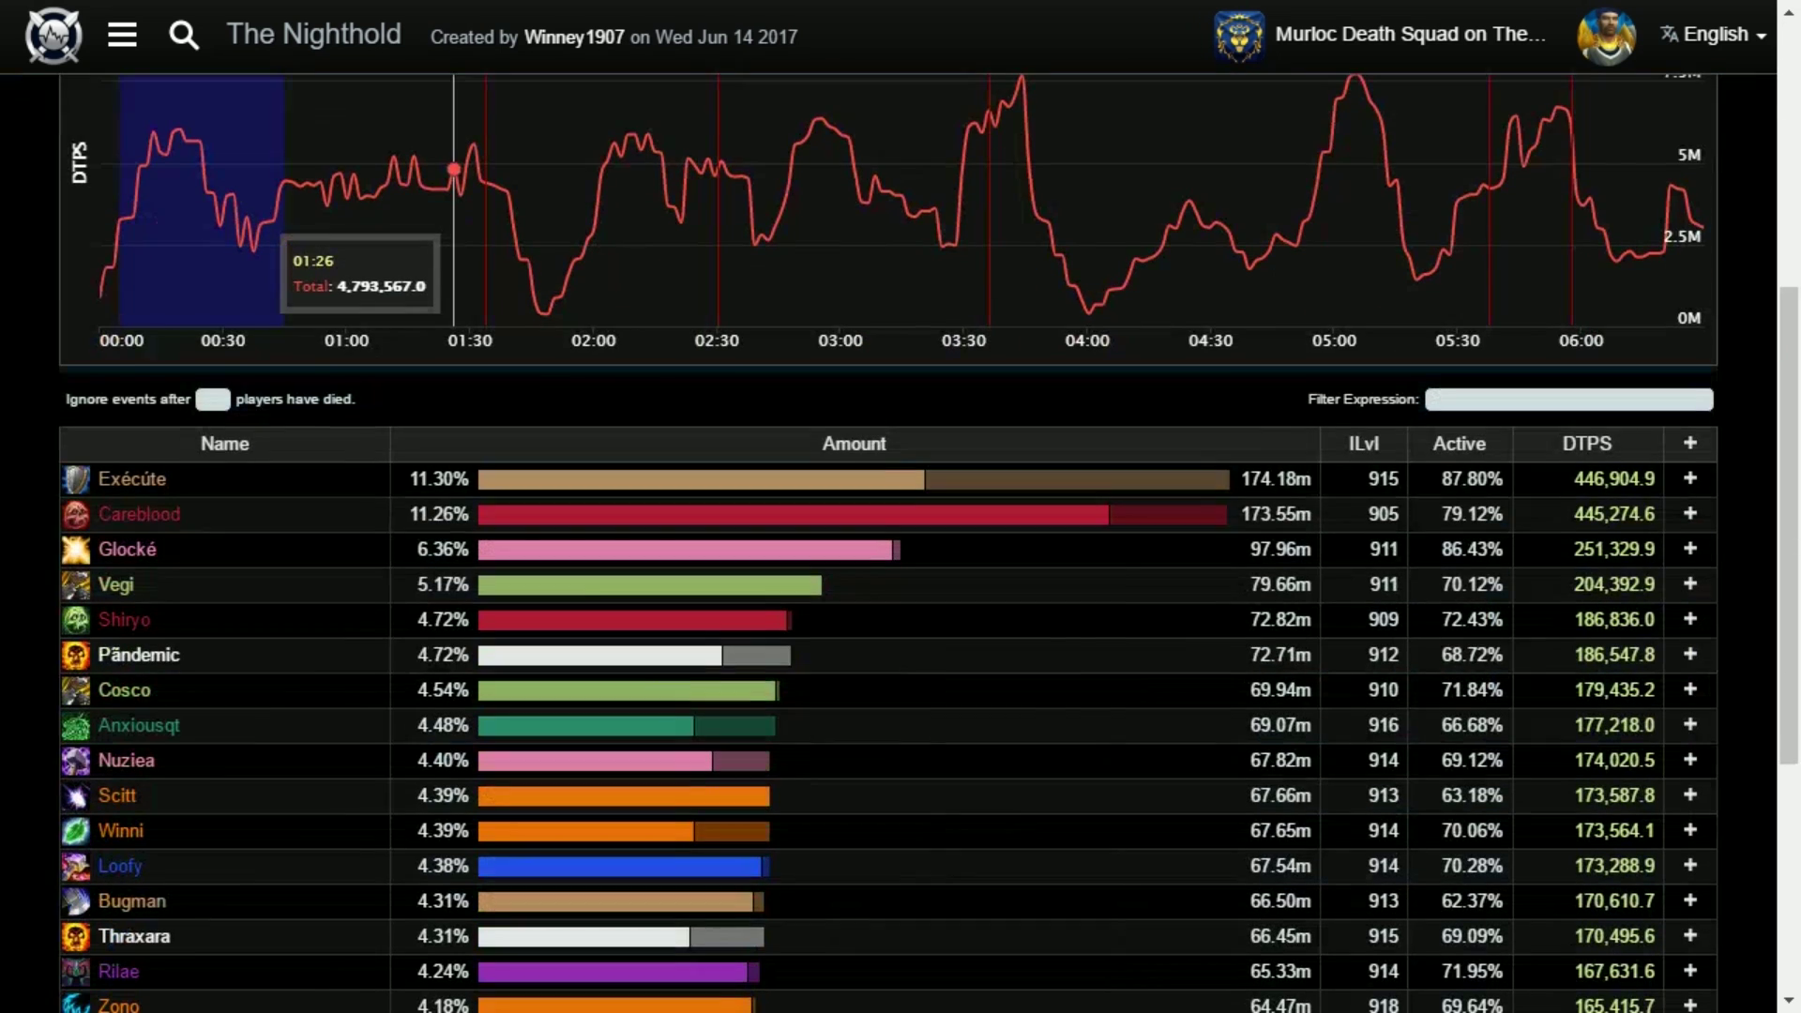
scroll(454, 732, up, 6)
scroll(453, 731, down, 6)
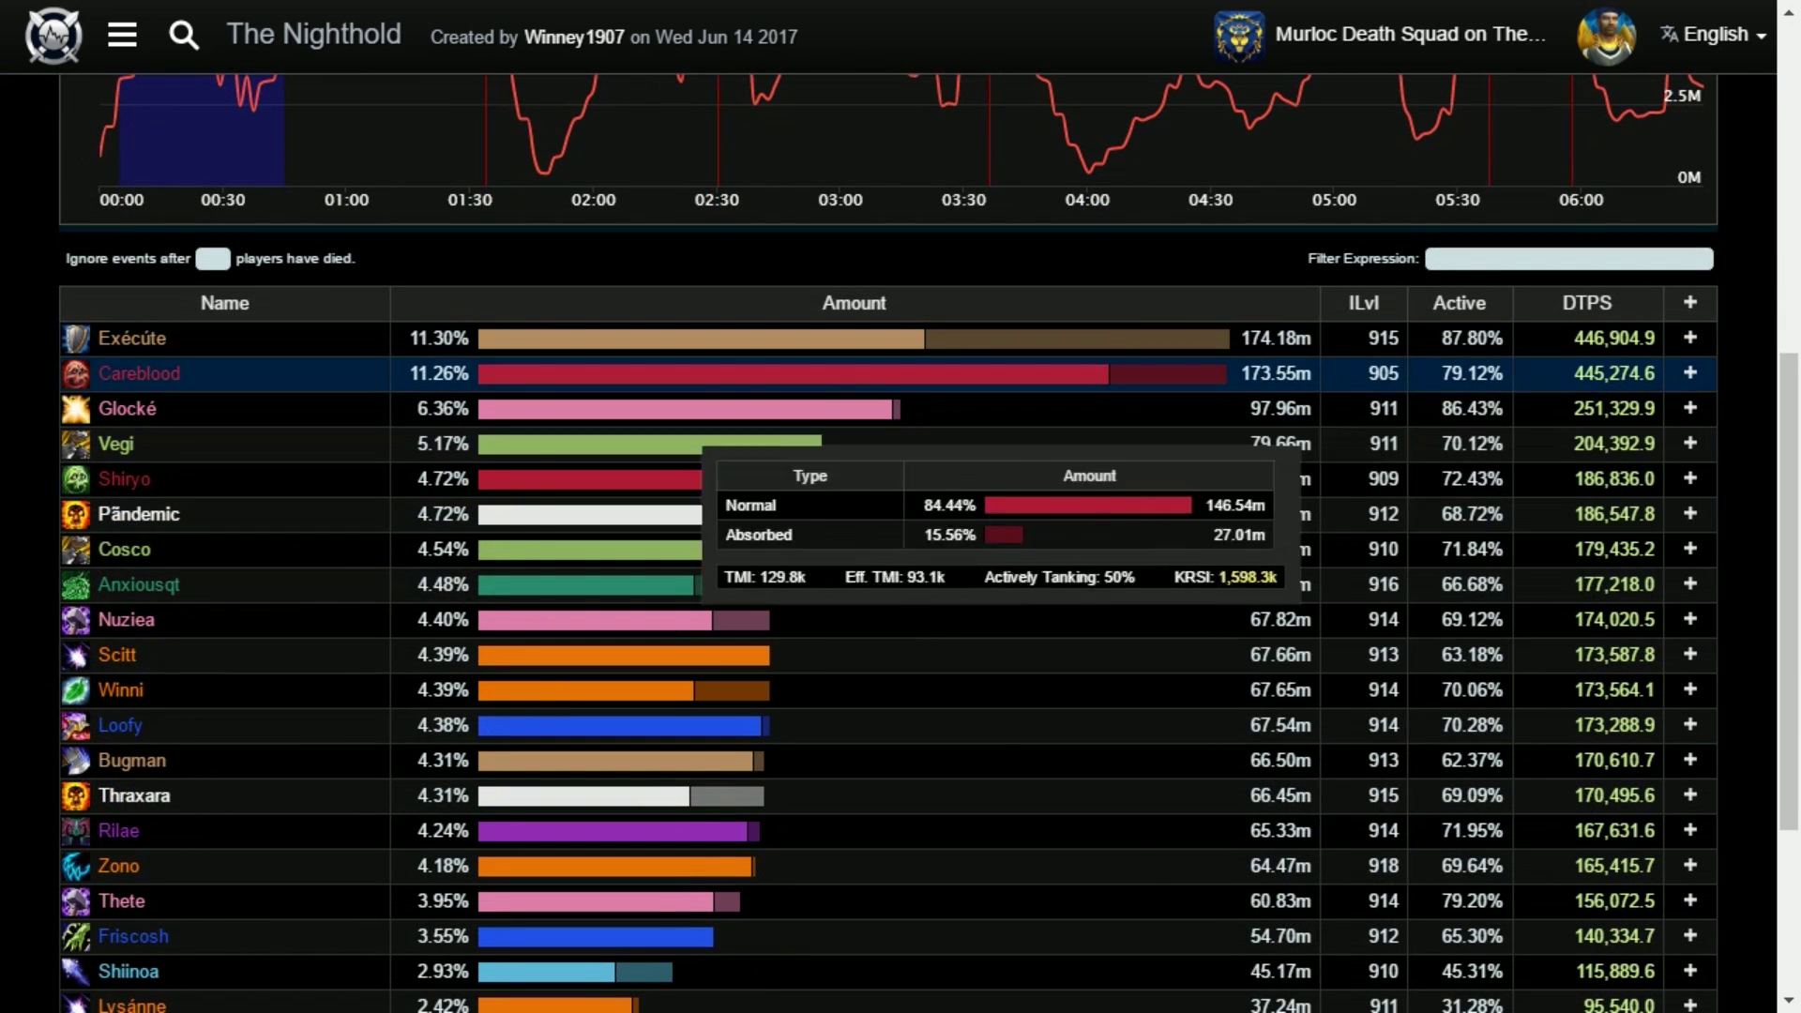
scroll(609, 694, up, 8)
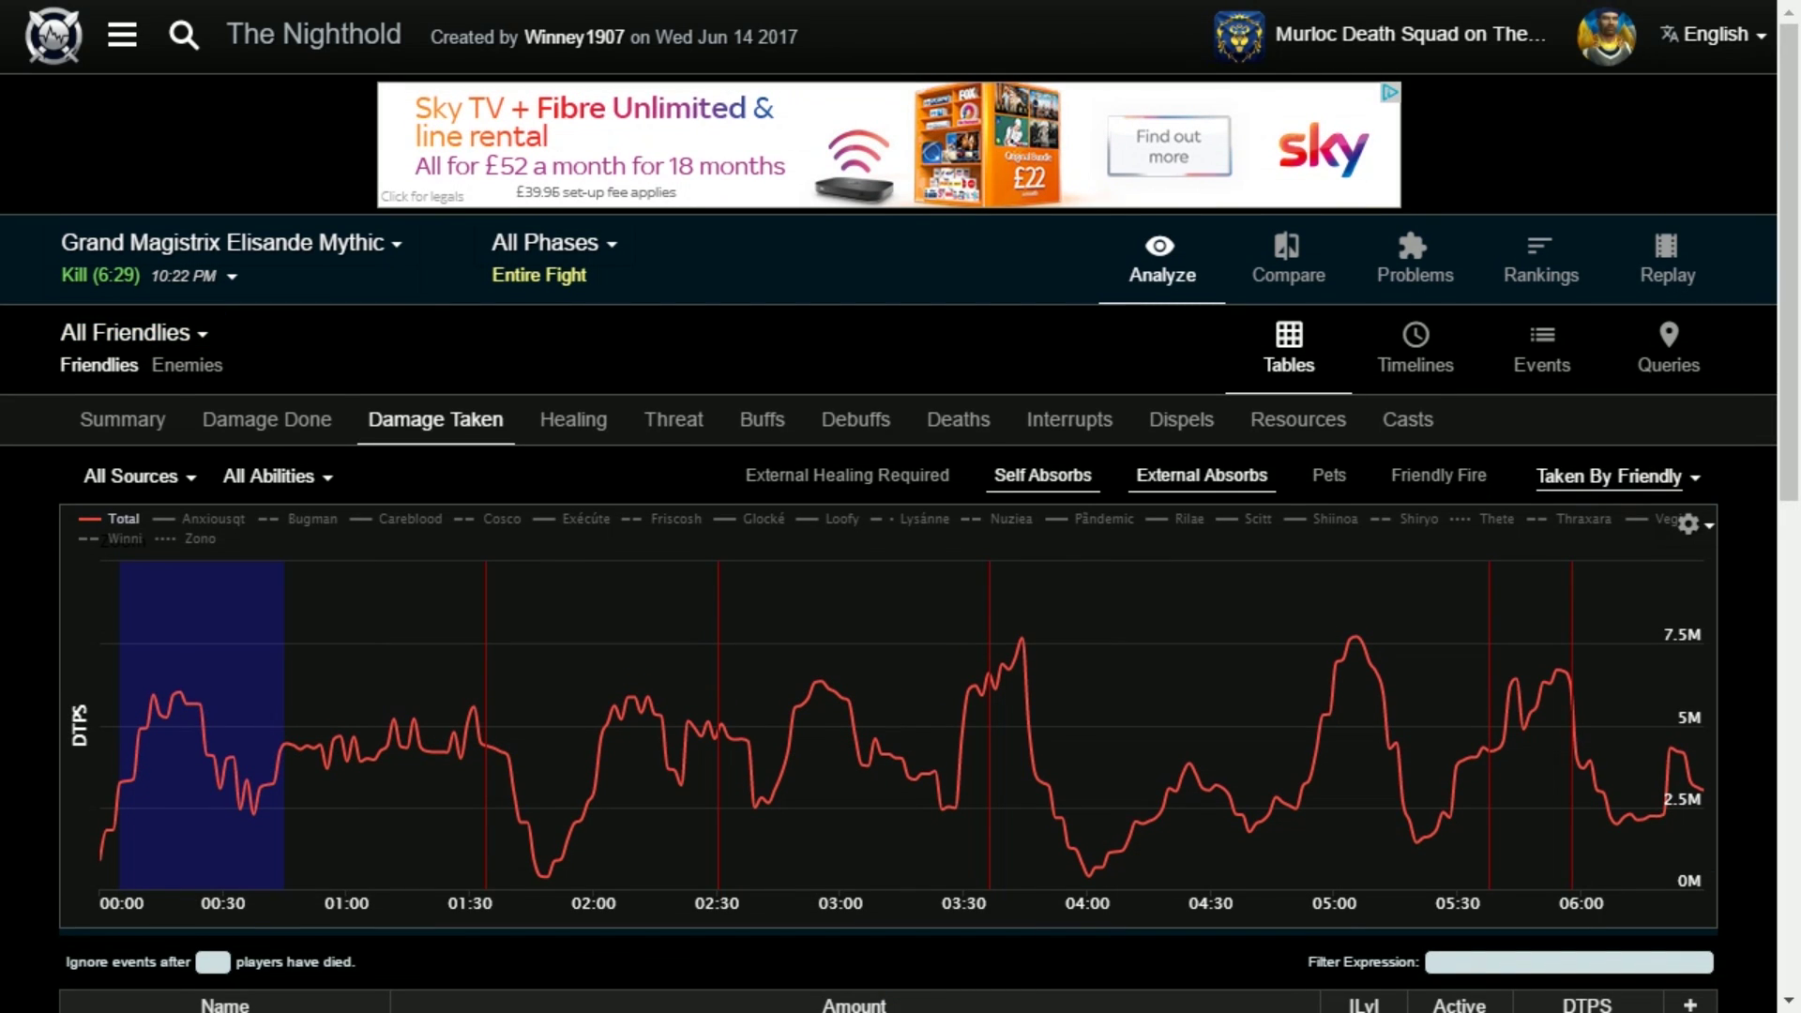
scroll(900, 544, down, 6)
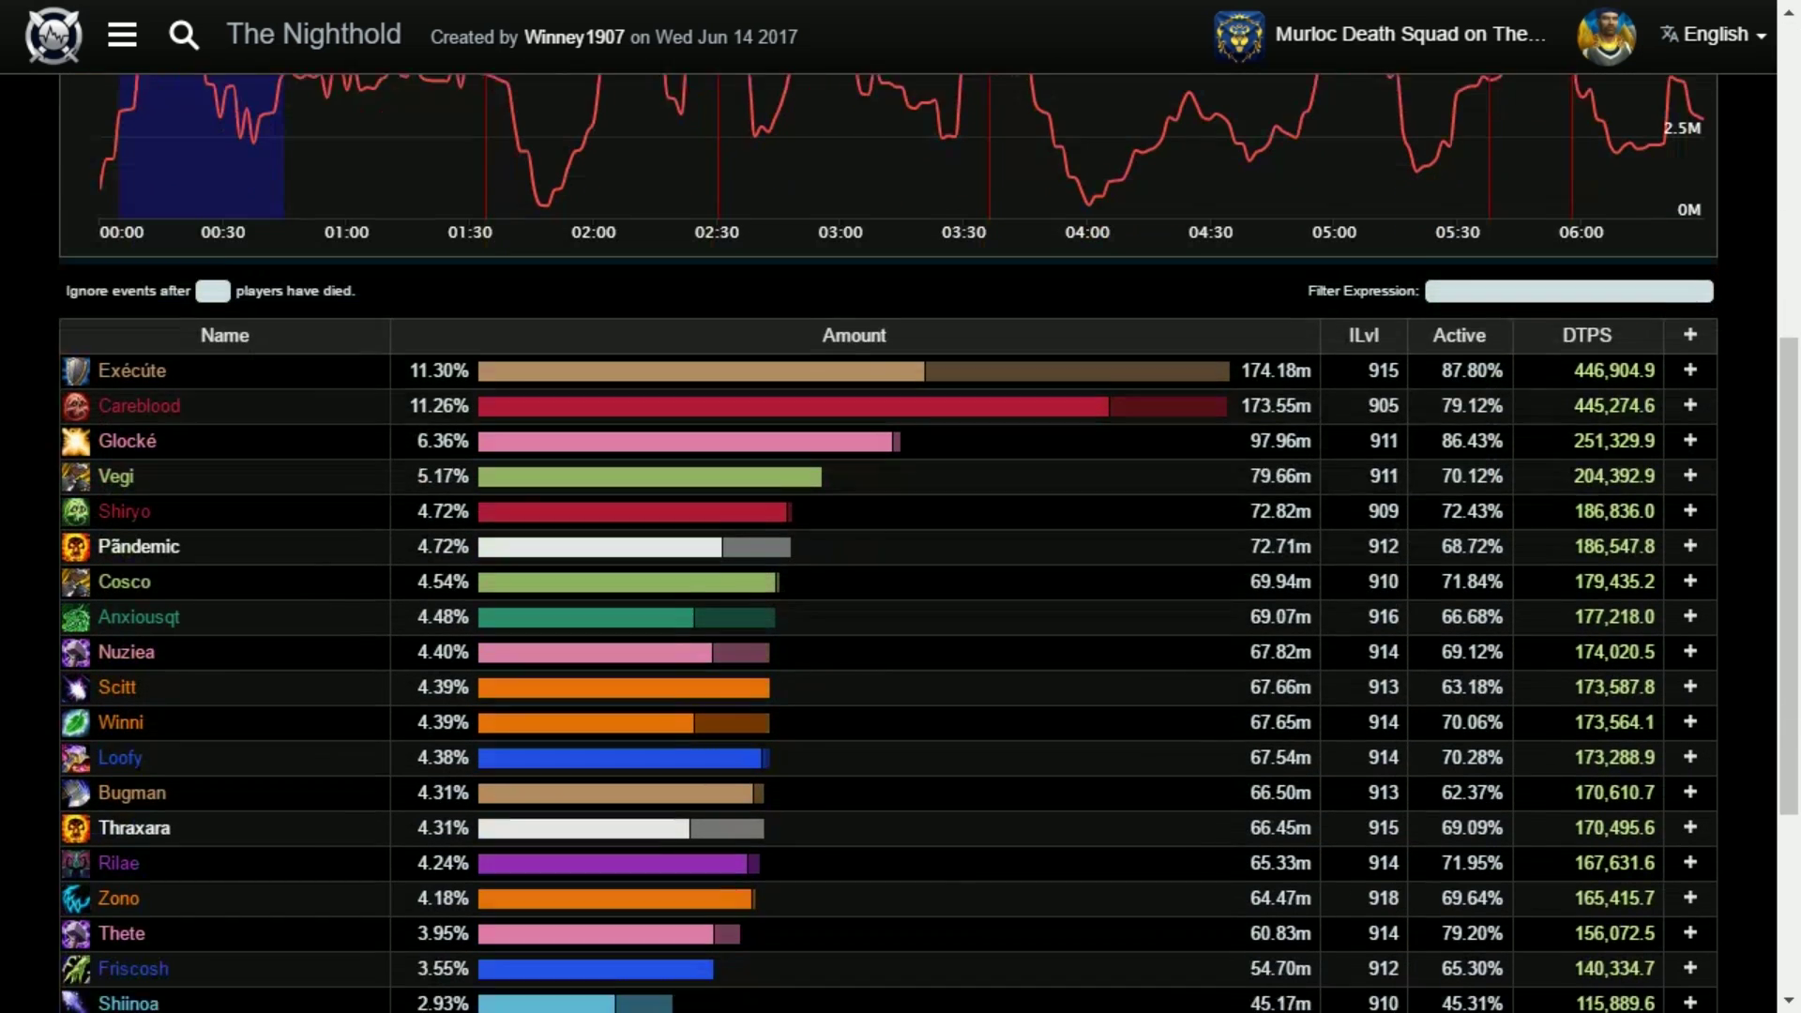
scroll(900, 544, up, 4)
scroll(900, 544, up, 3)
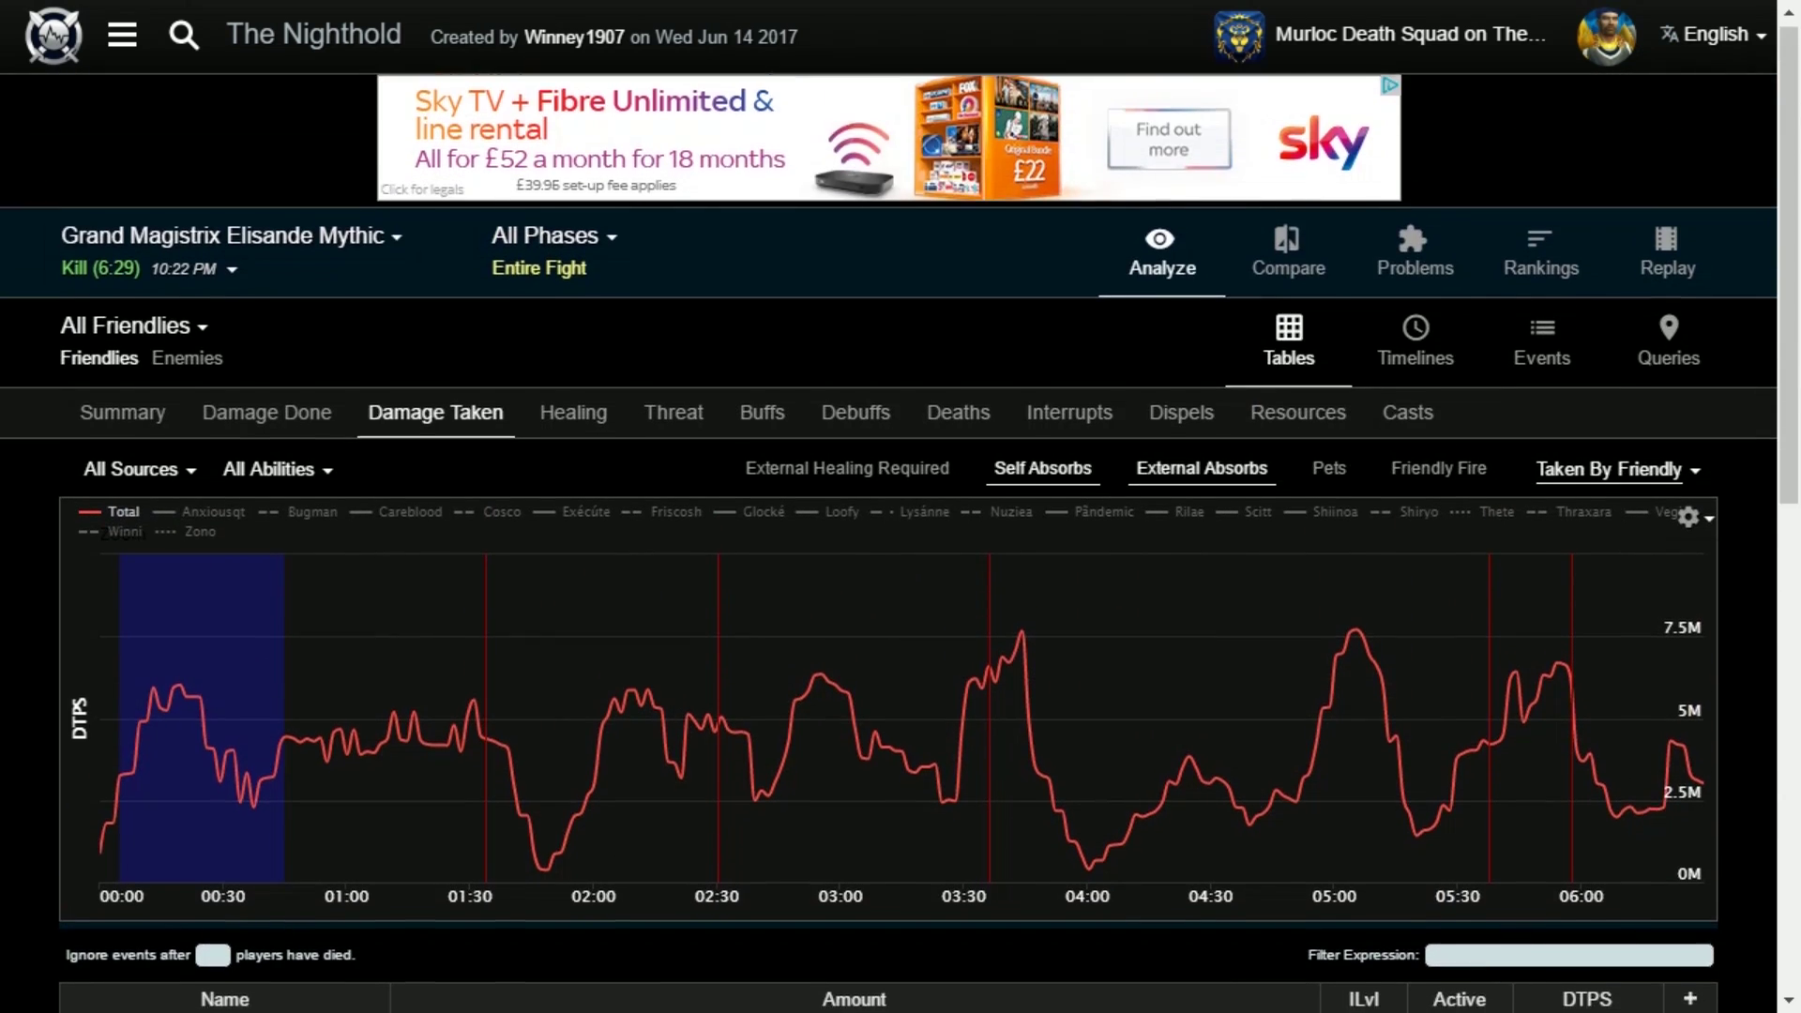
scroll(900, 544, down, 4)
scroll(901, 544, up, 3)
scroll(900, 544, up, 2)
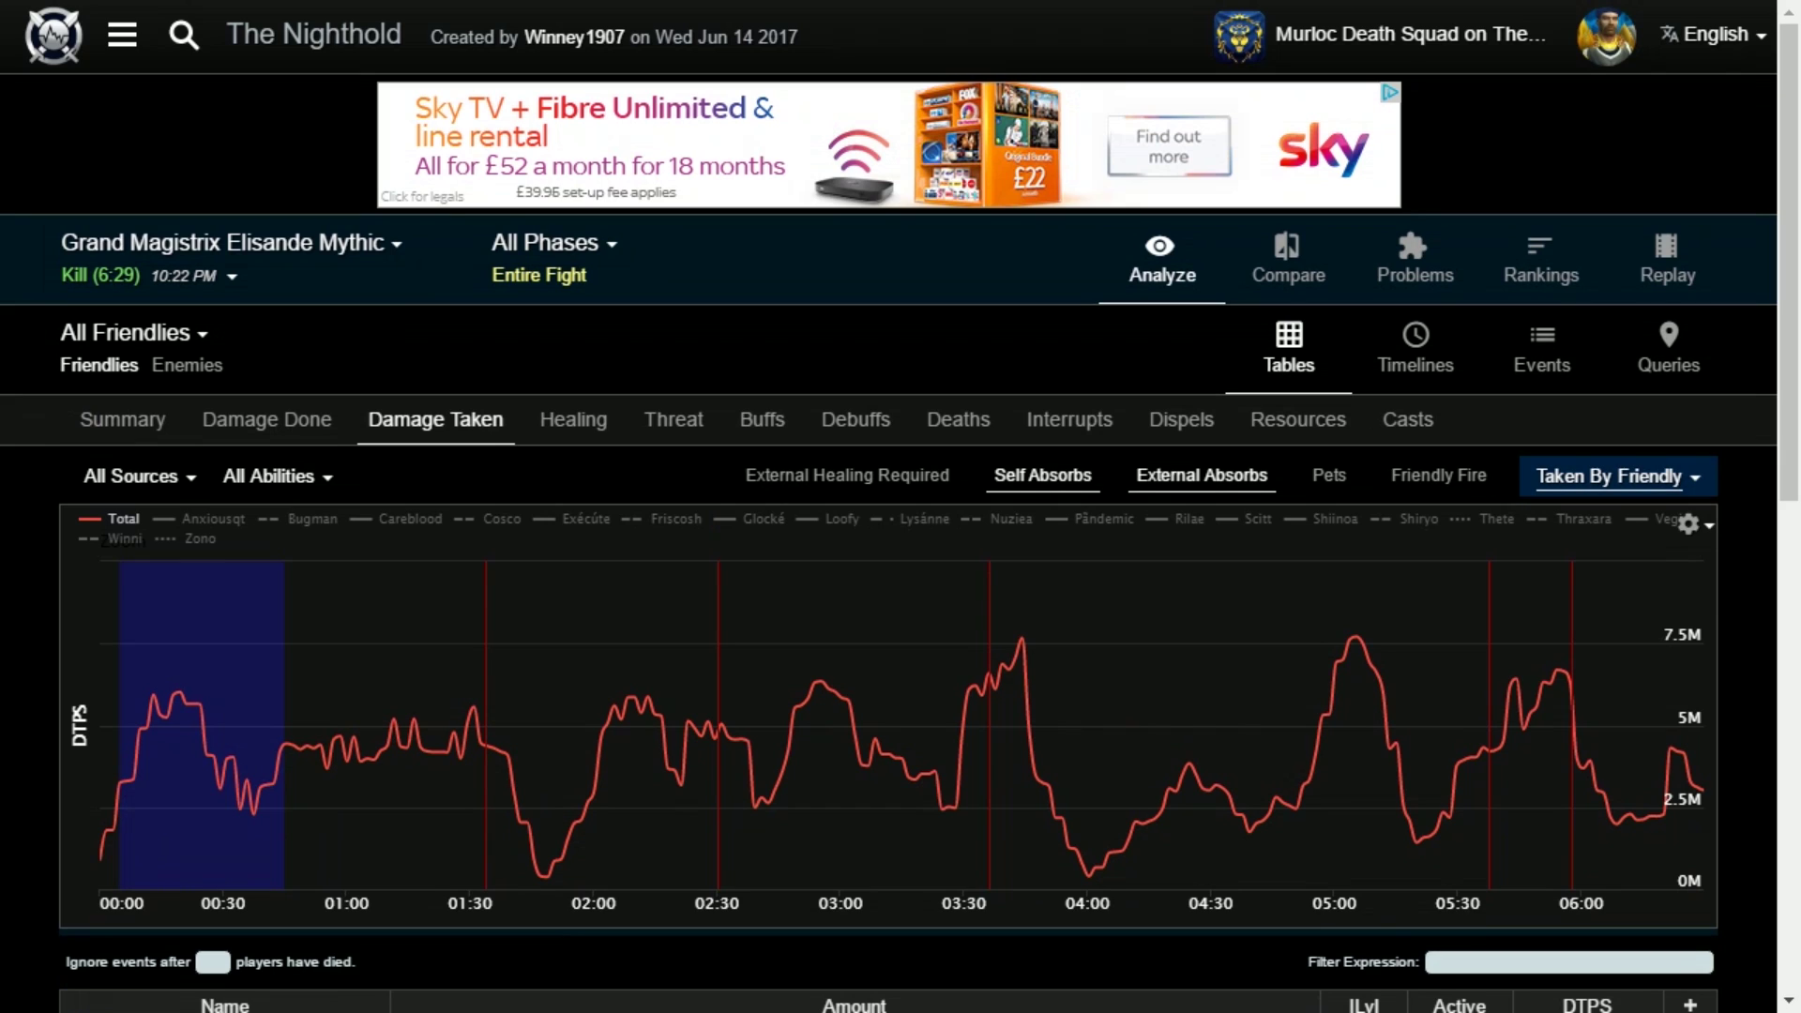
click(1609, 476)
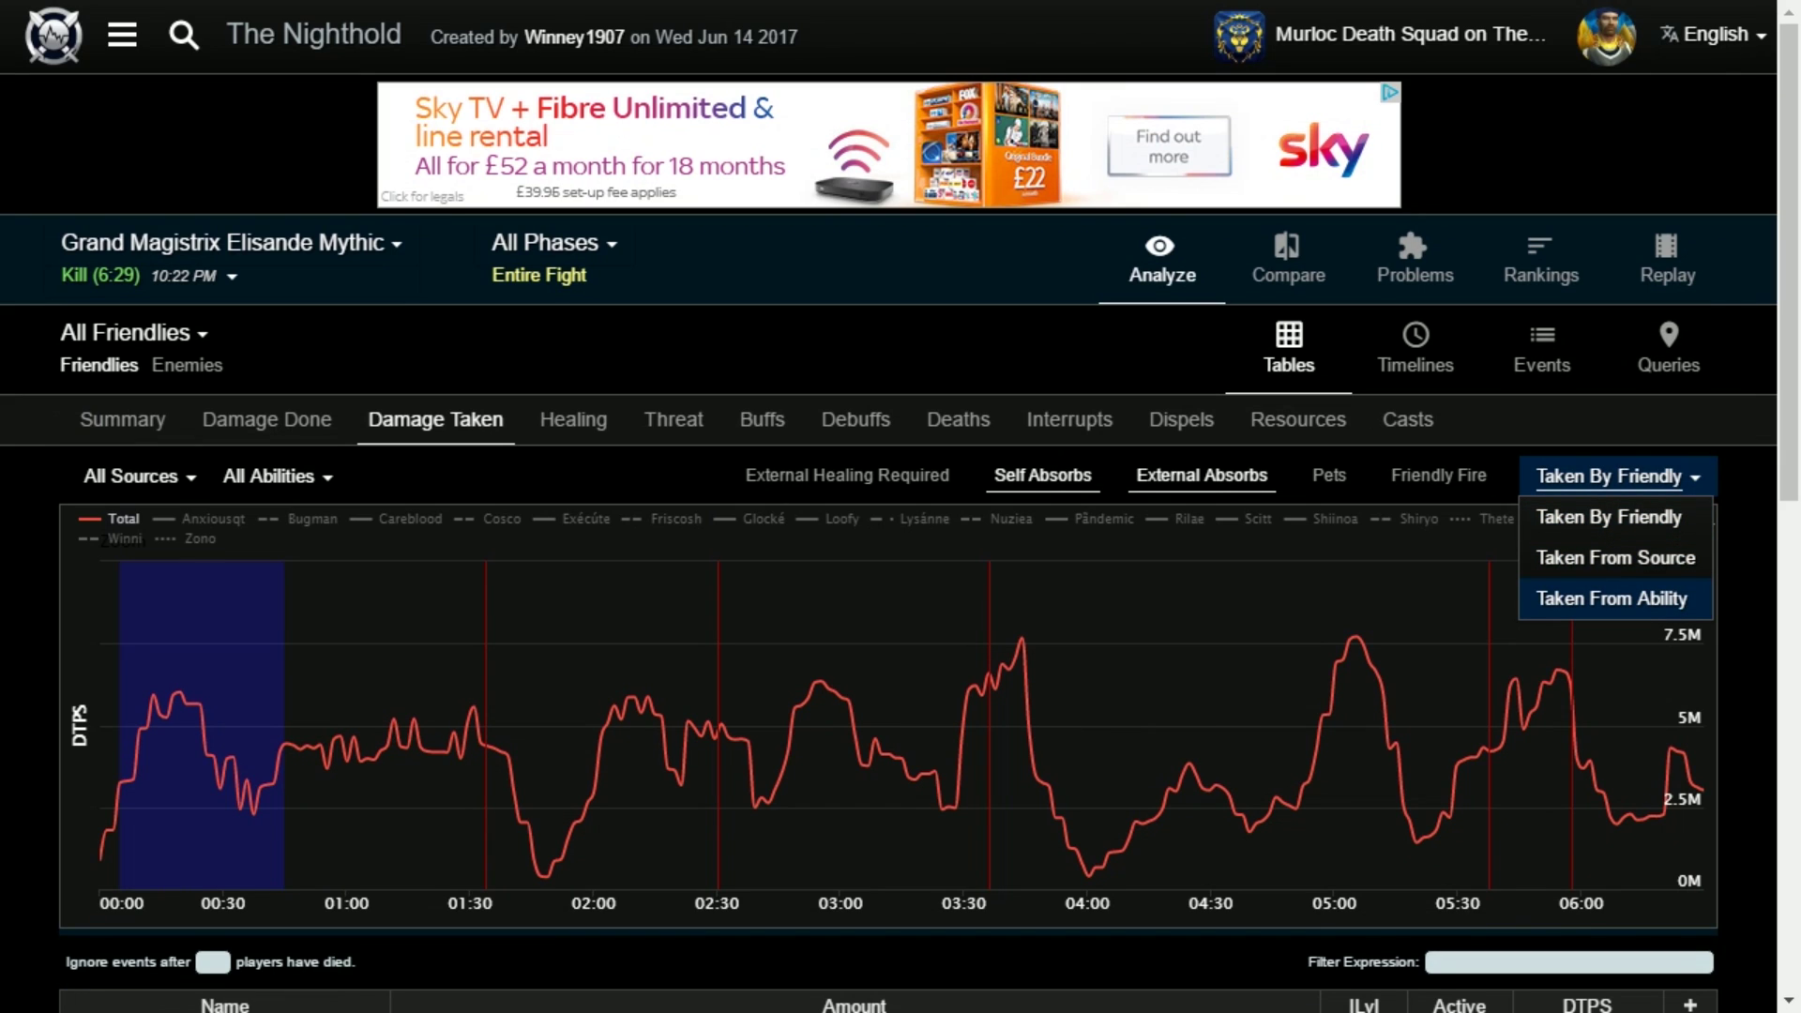
Step: Group the Elisande damage taken by ability instead of by player
click(1610, 599)
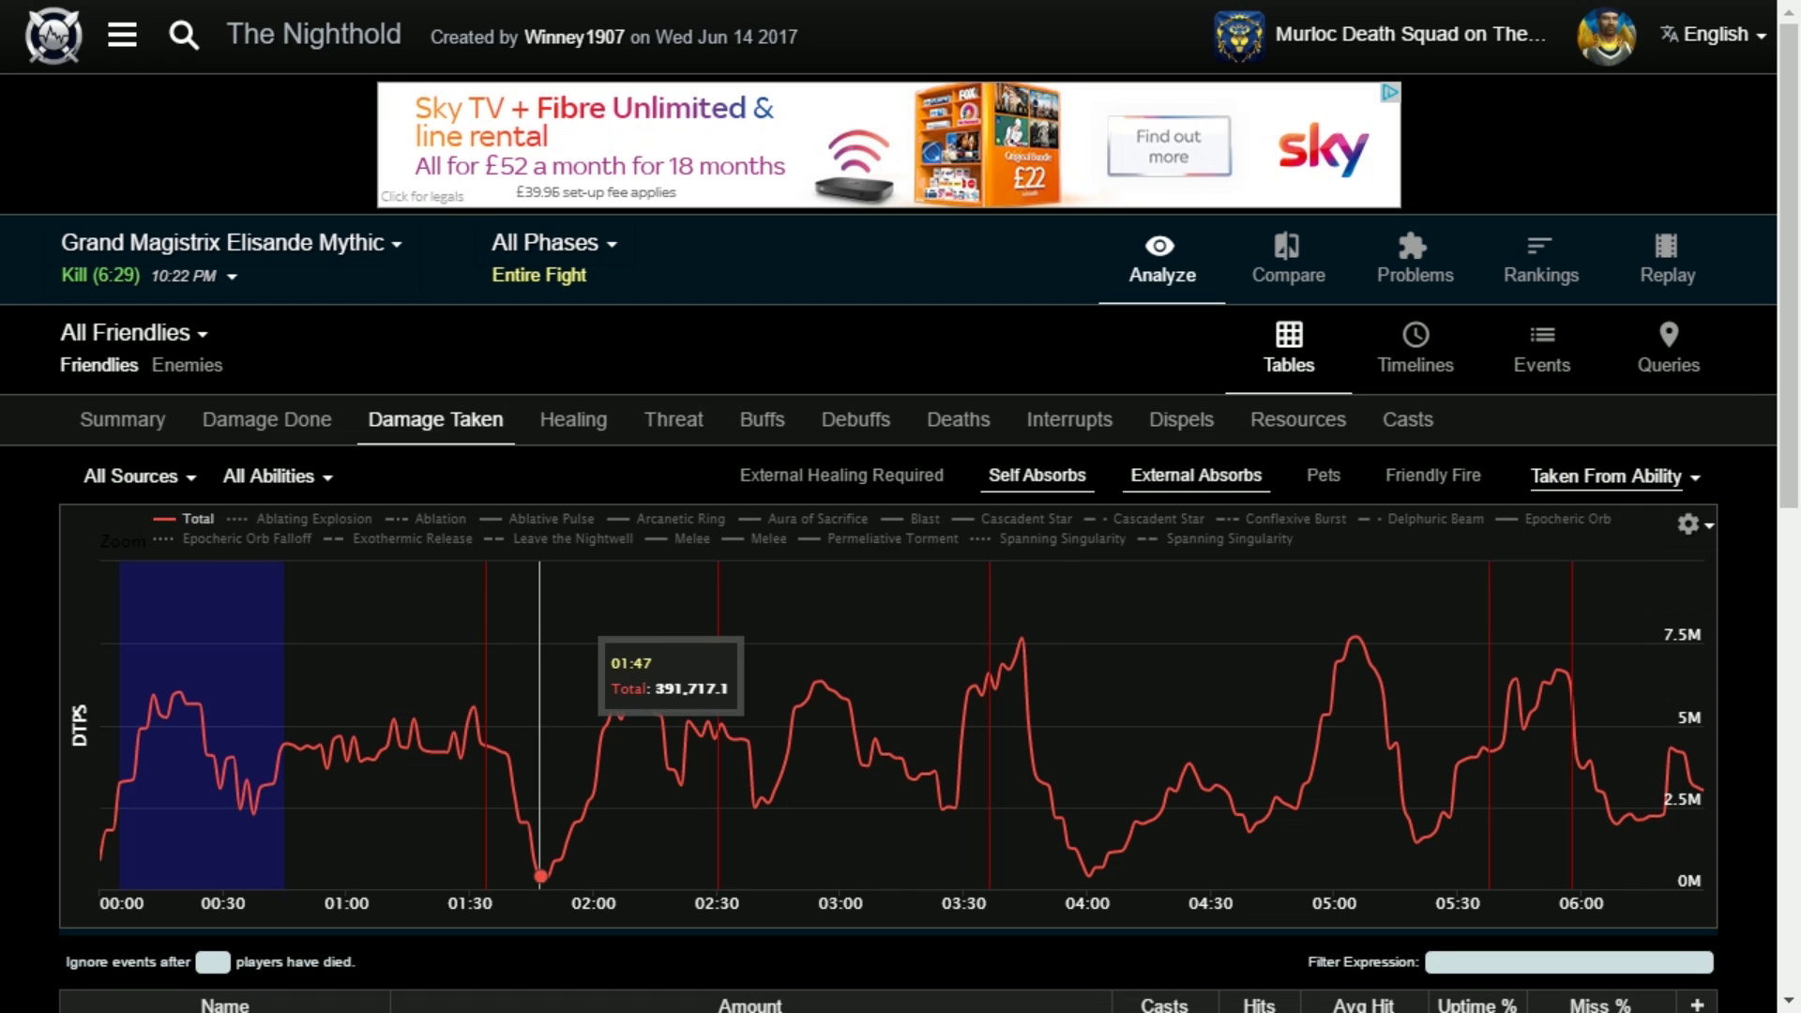
scroll(534, 657, down, 6)
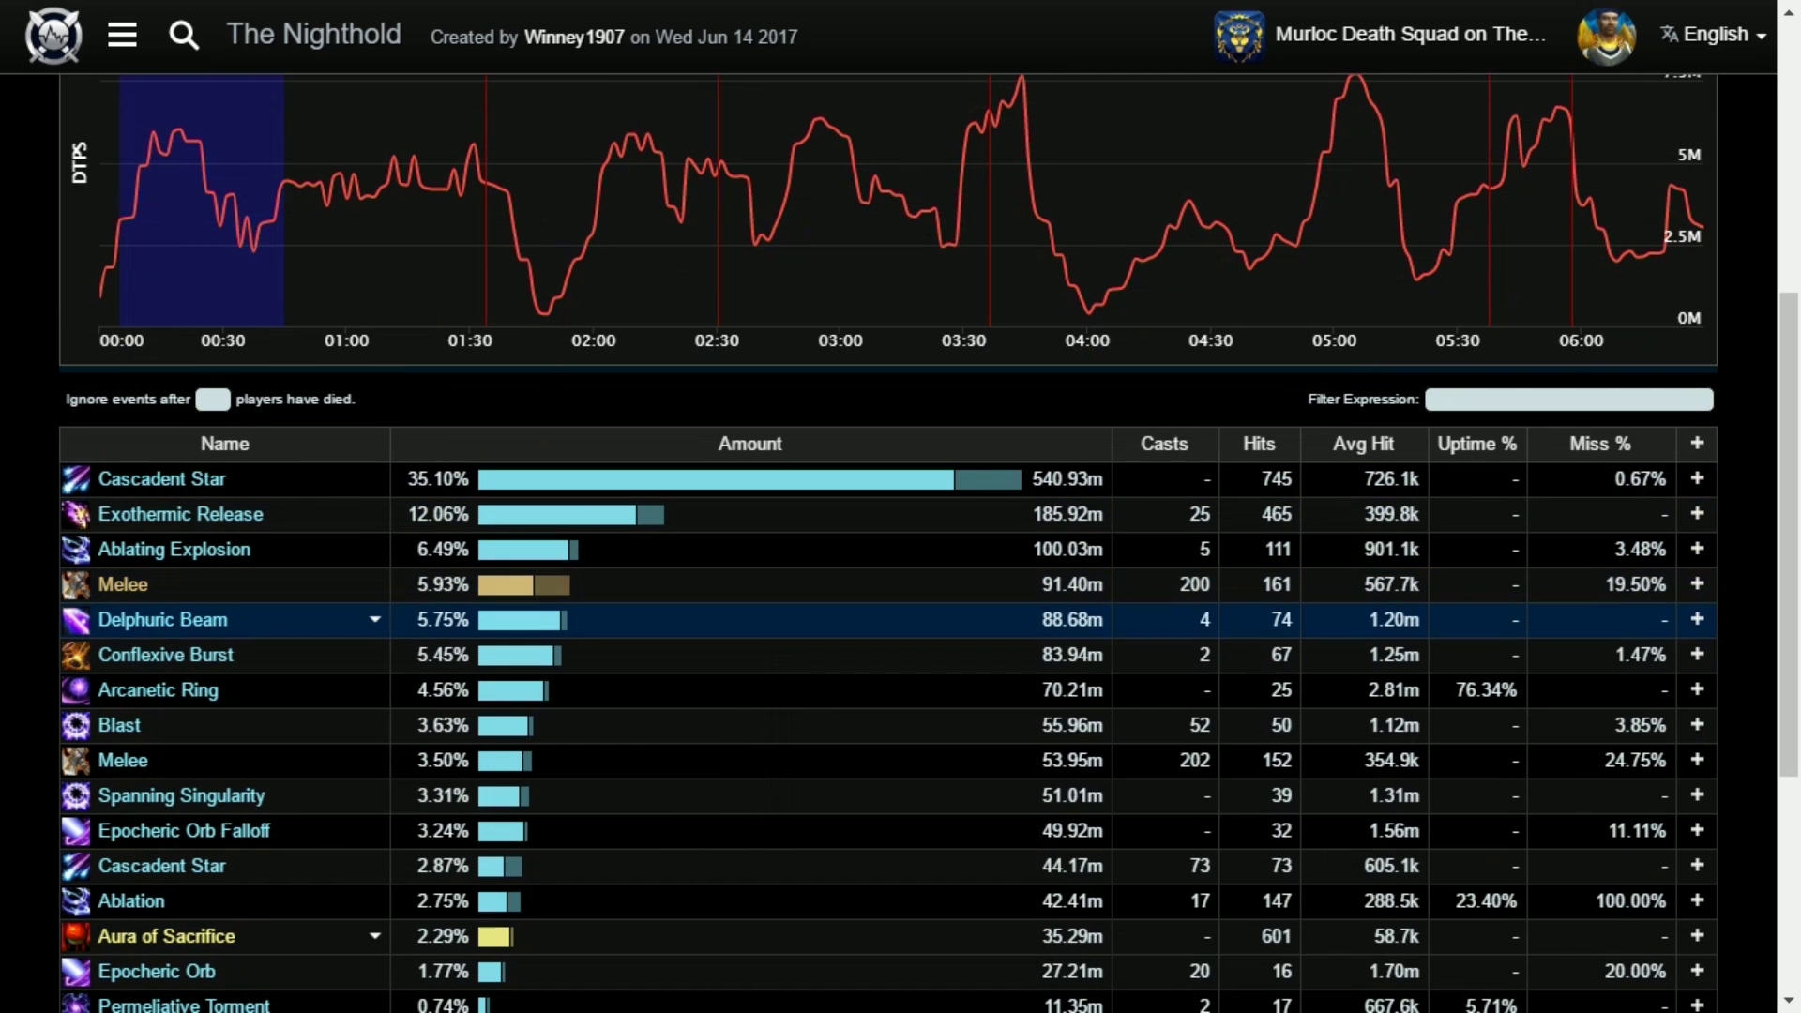
scroll(844, 619, down, 3)
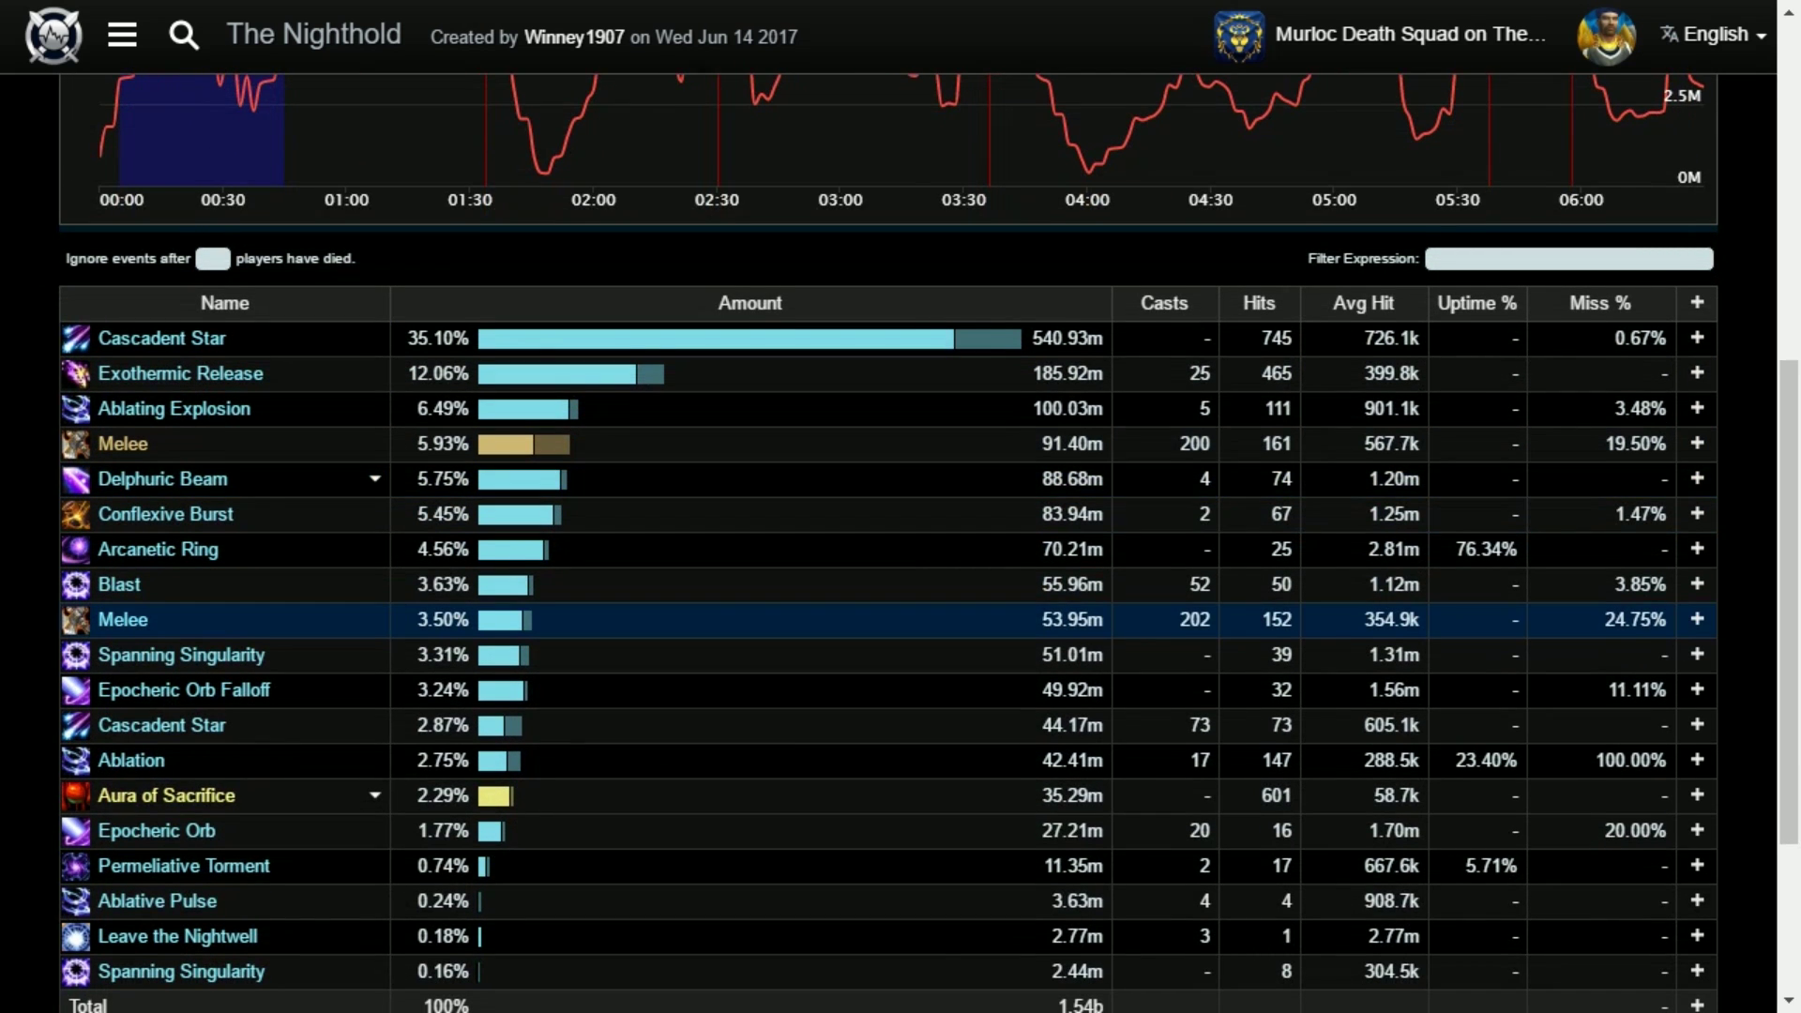
scroll(844, 619, down, 3)
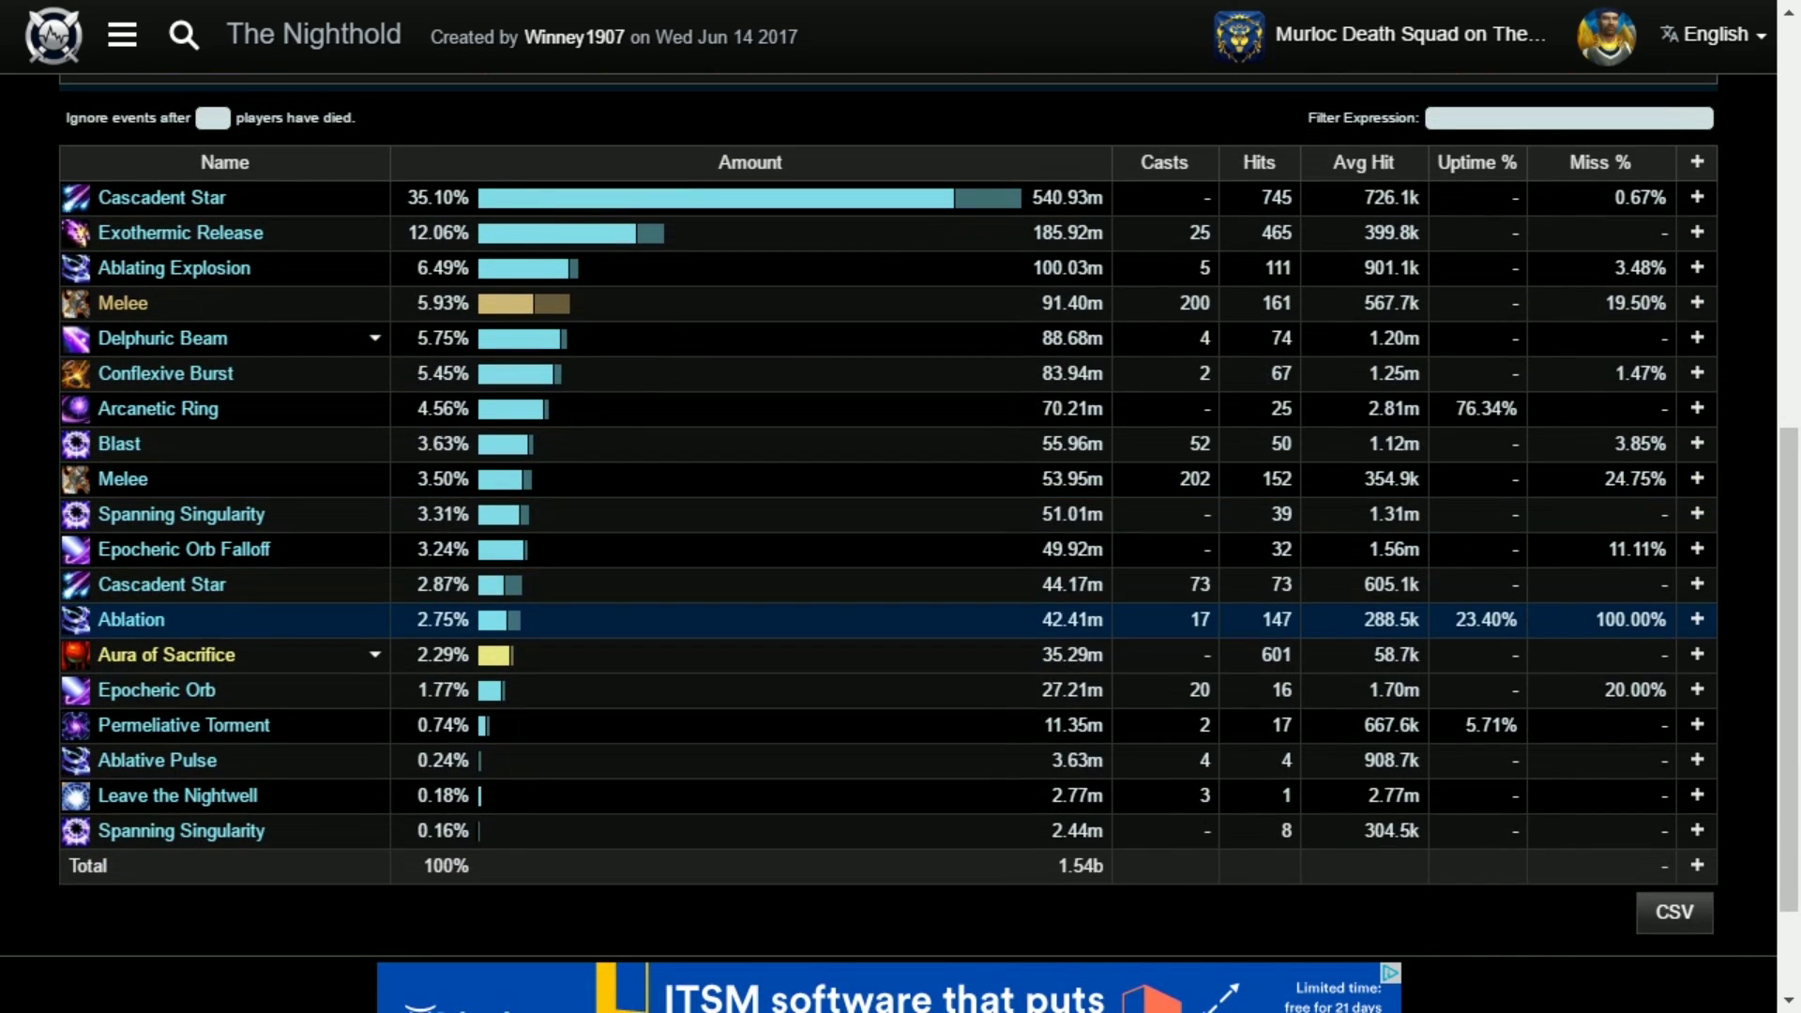
scroll(188, 518, down, 2)
scroll(188, 423, up, 5)
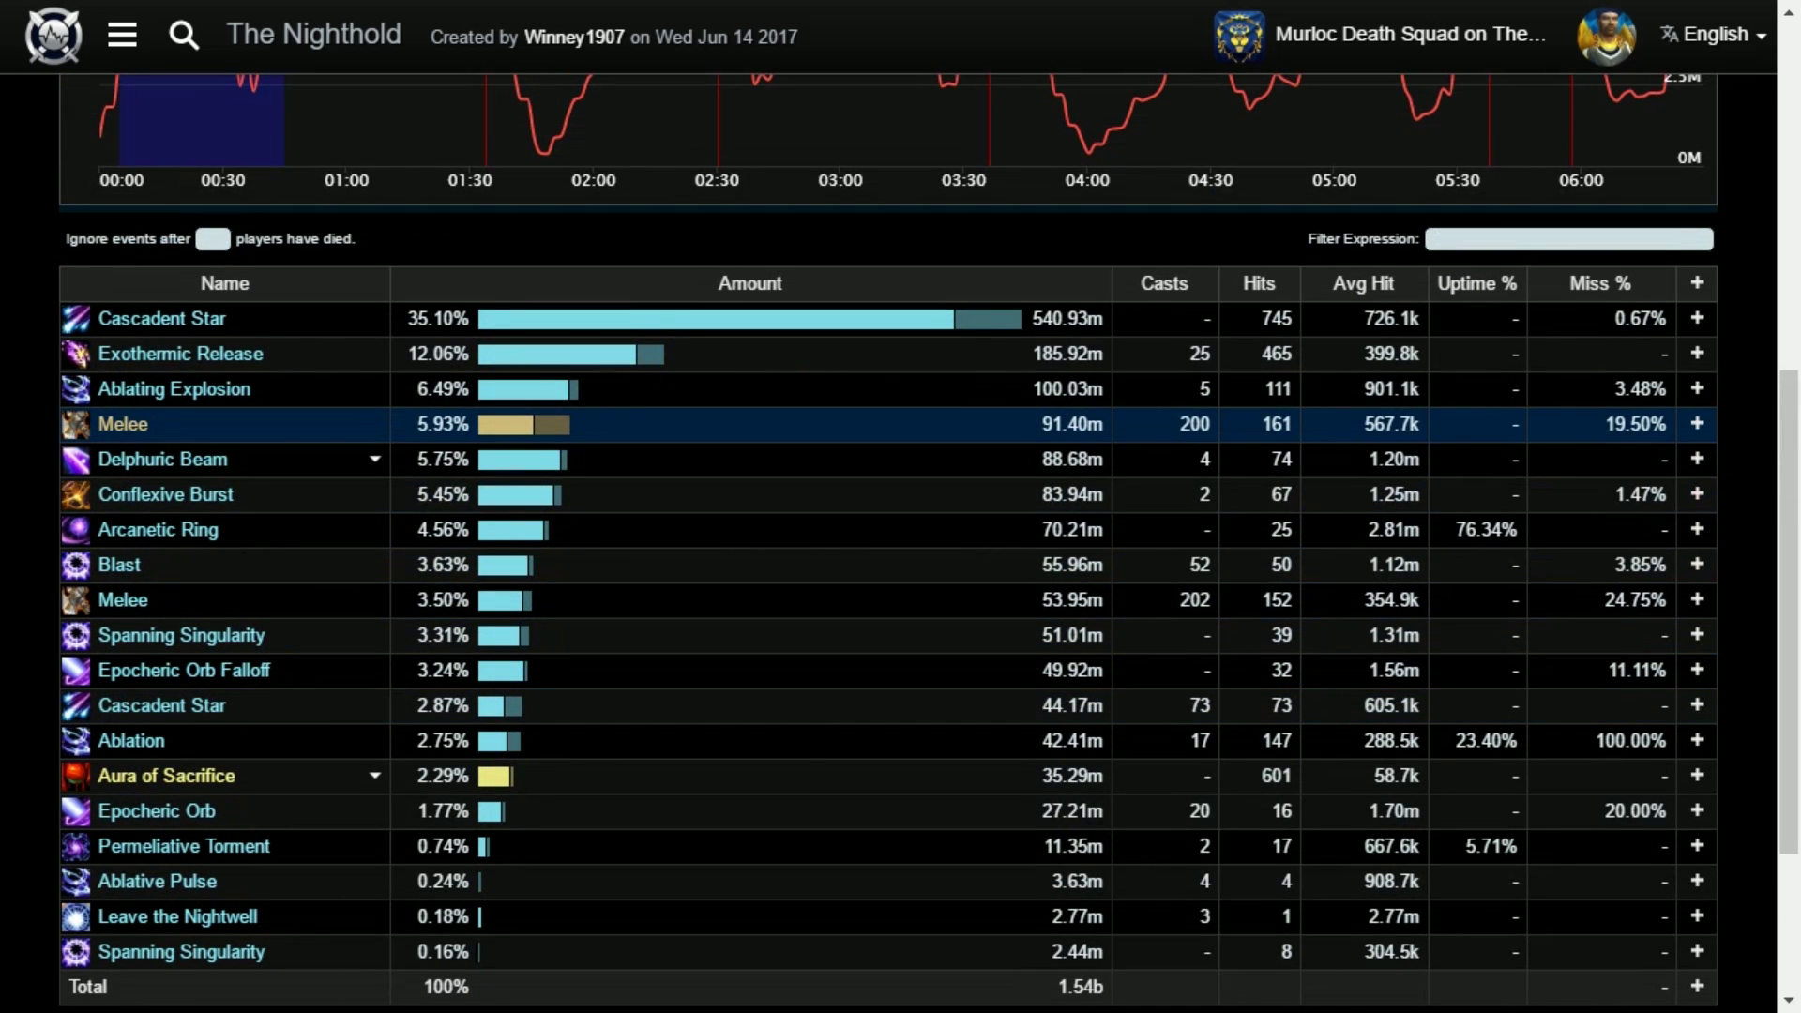
Step: Drill into Arcanetic Ring's 70.21m across each player hit, then go back
mouse_move(187, 534)
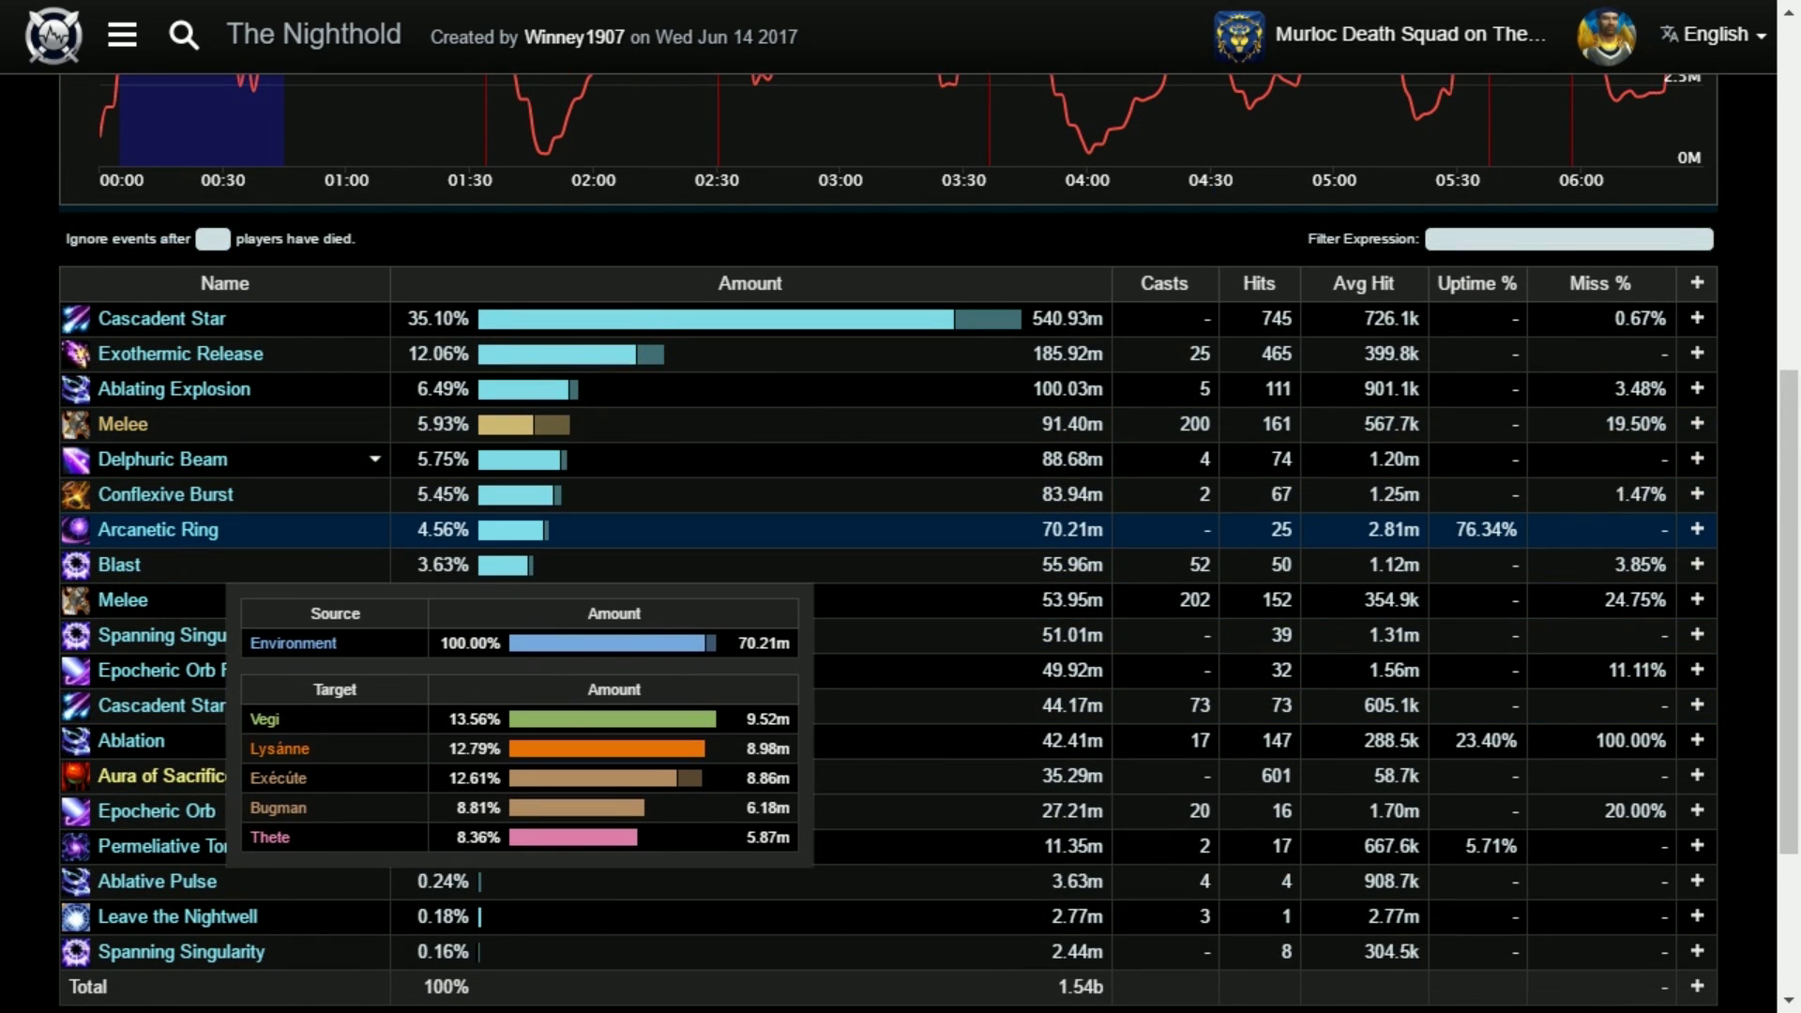
click(160, 529)
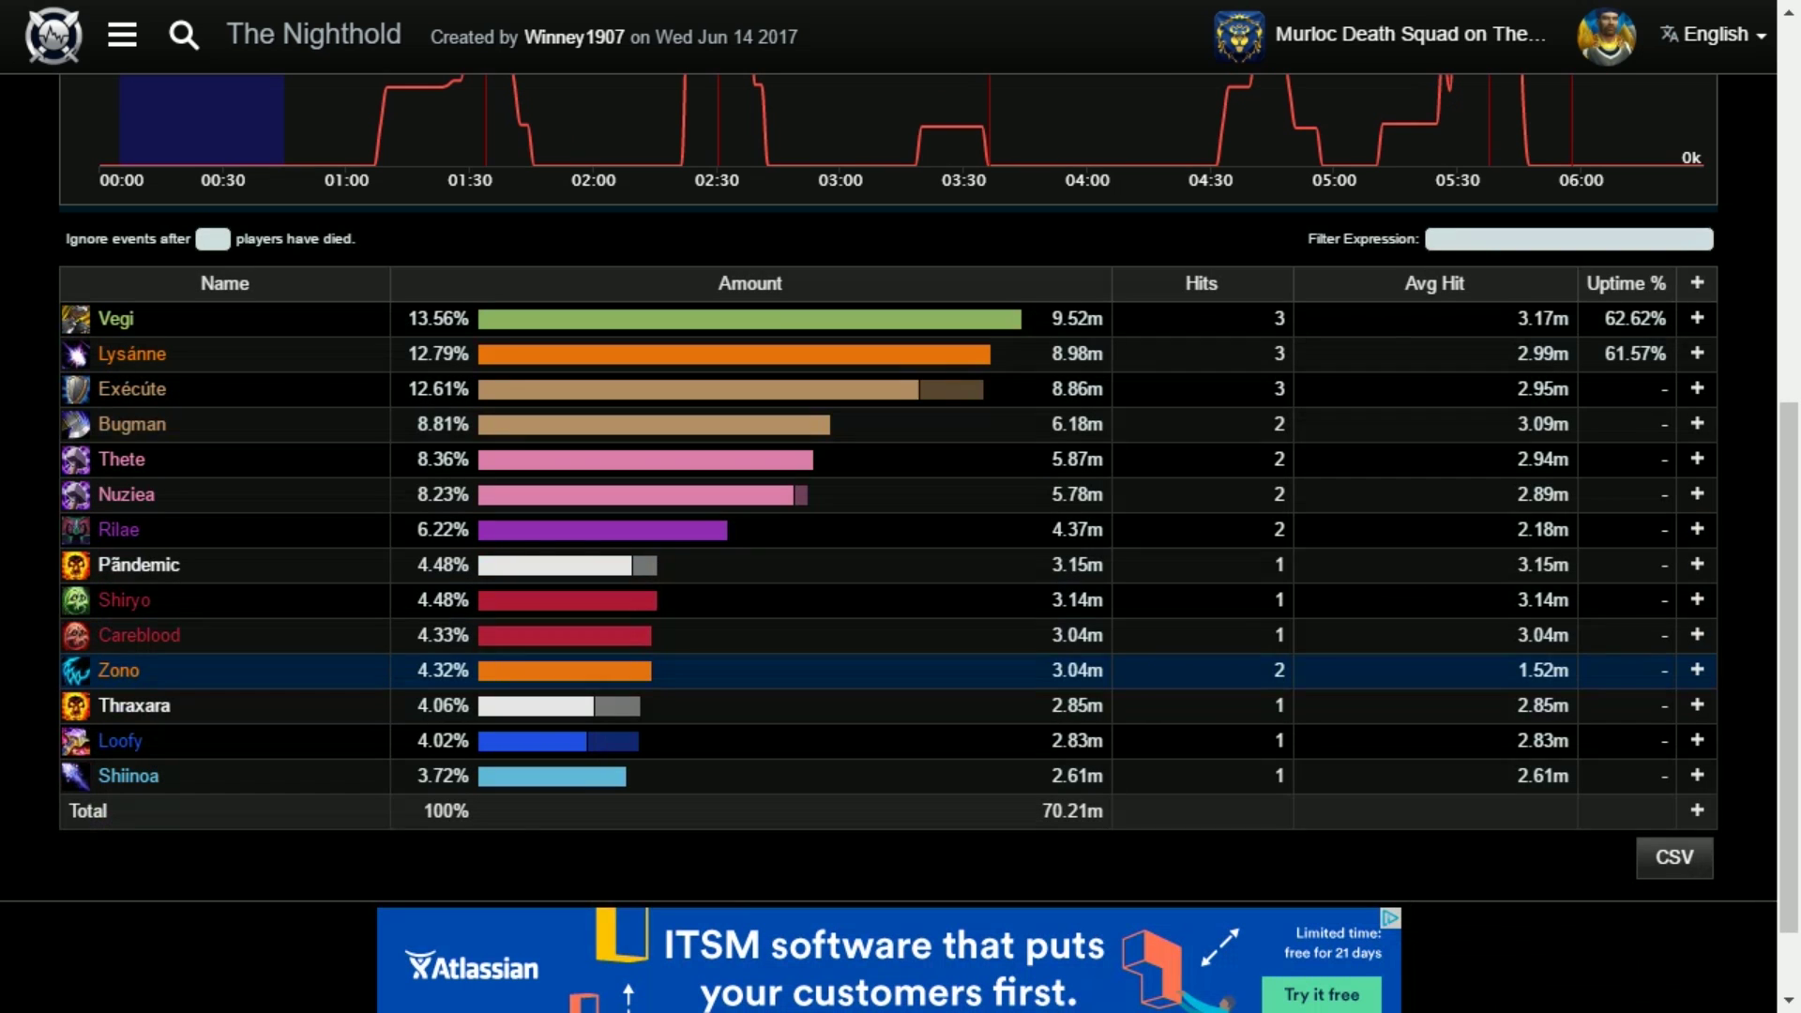
scroll(966, 600, up, 5)
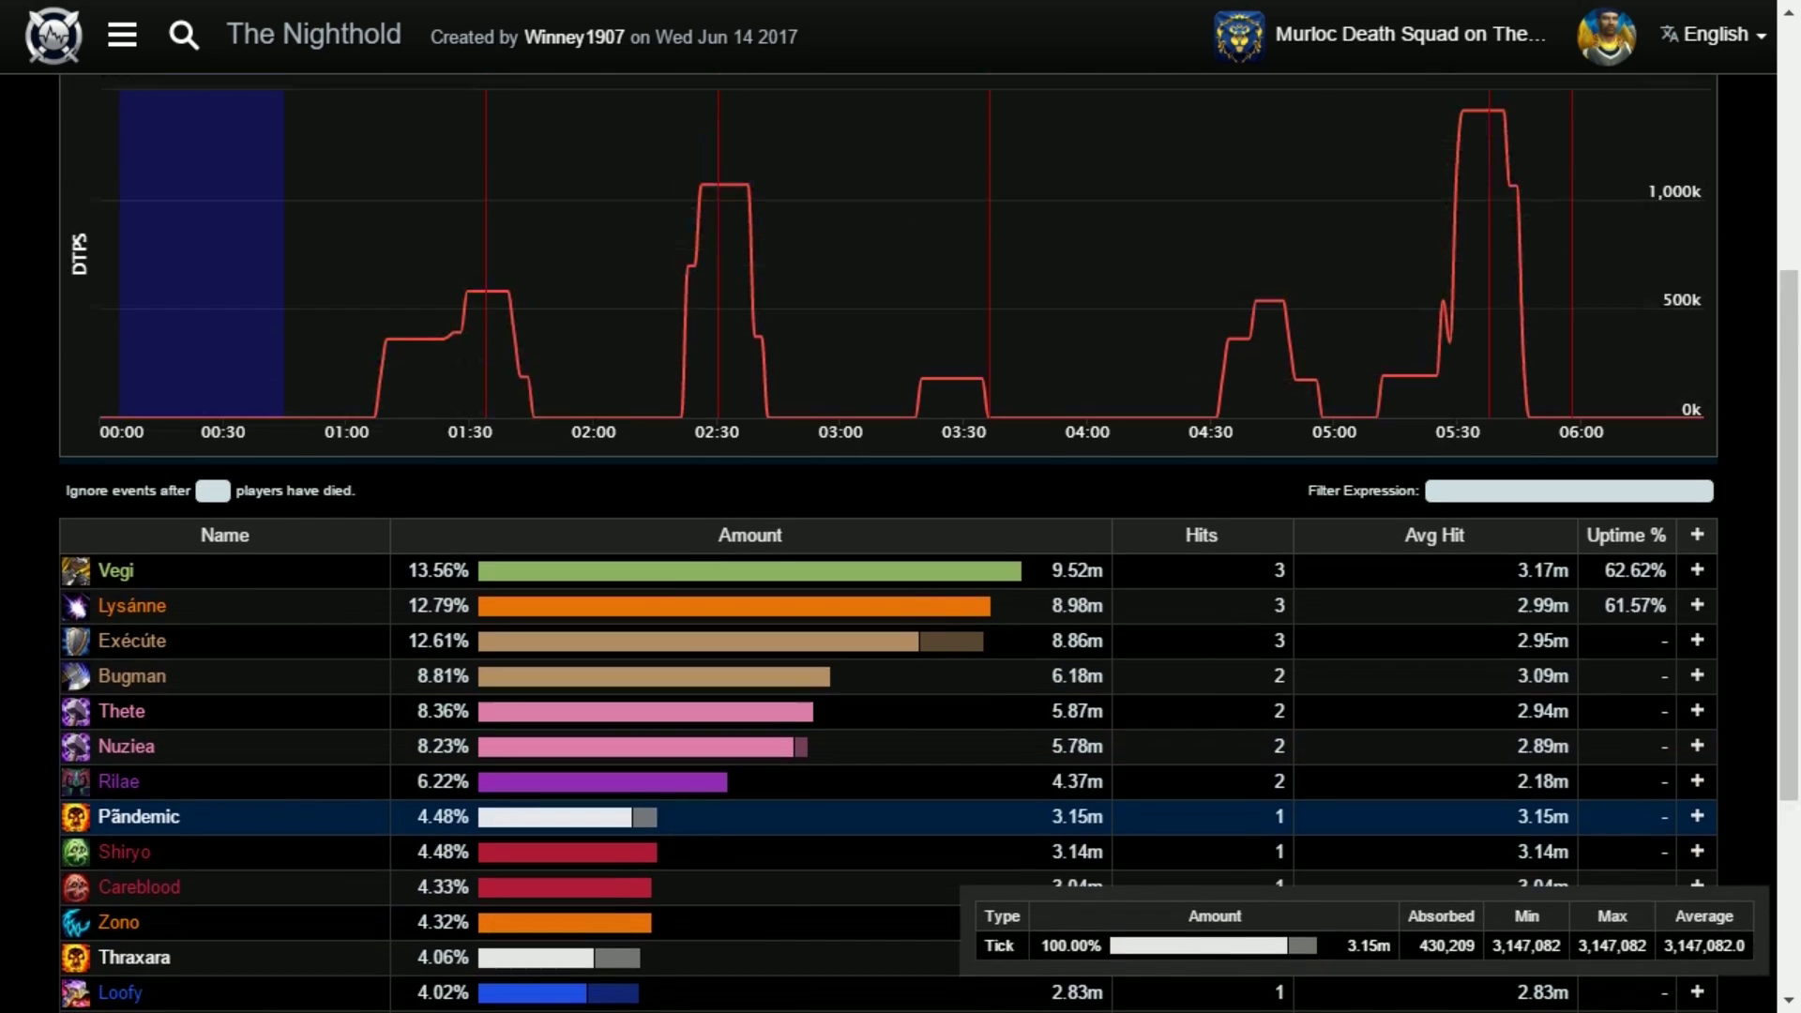
scroll(1079, 562, up, 1)
scroll(1079, 563, down, 5)
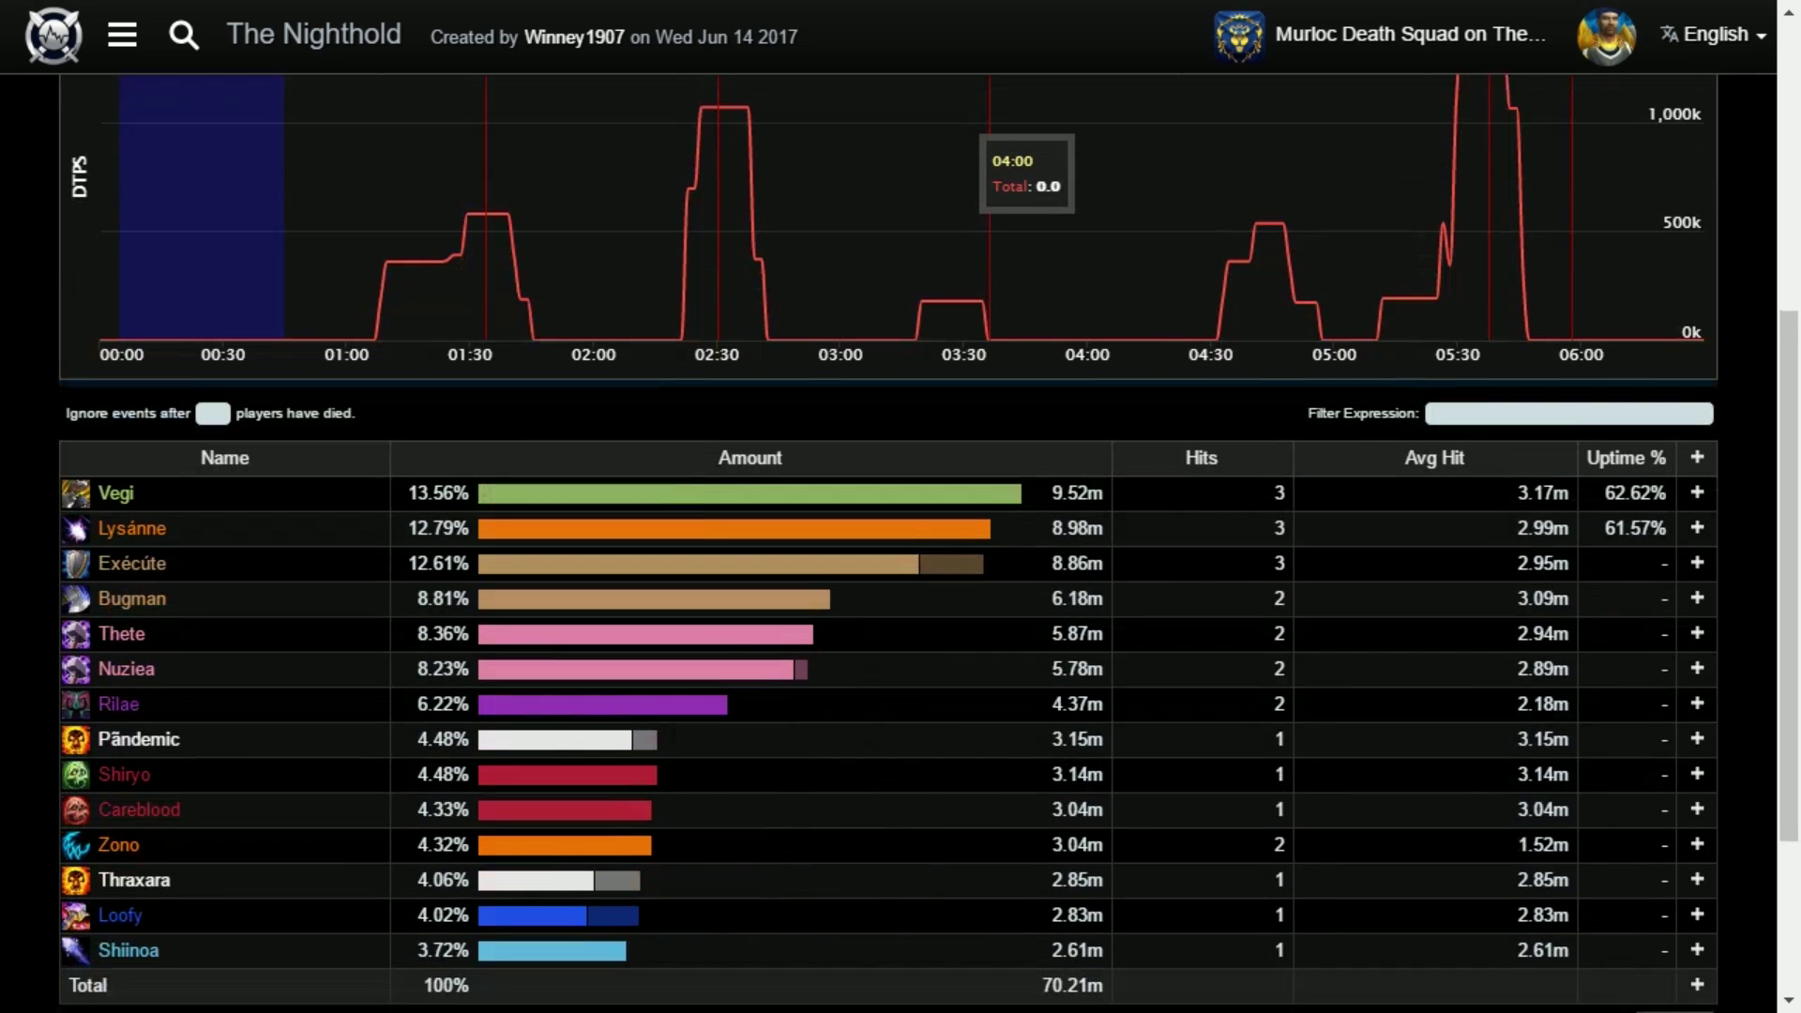
key(alt+Left)
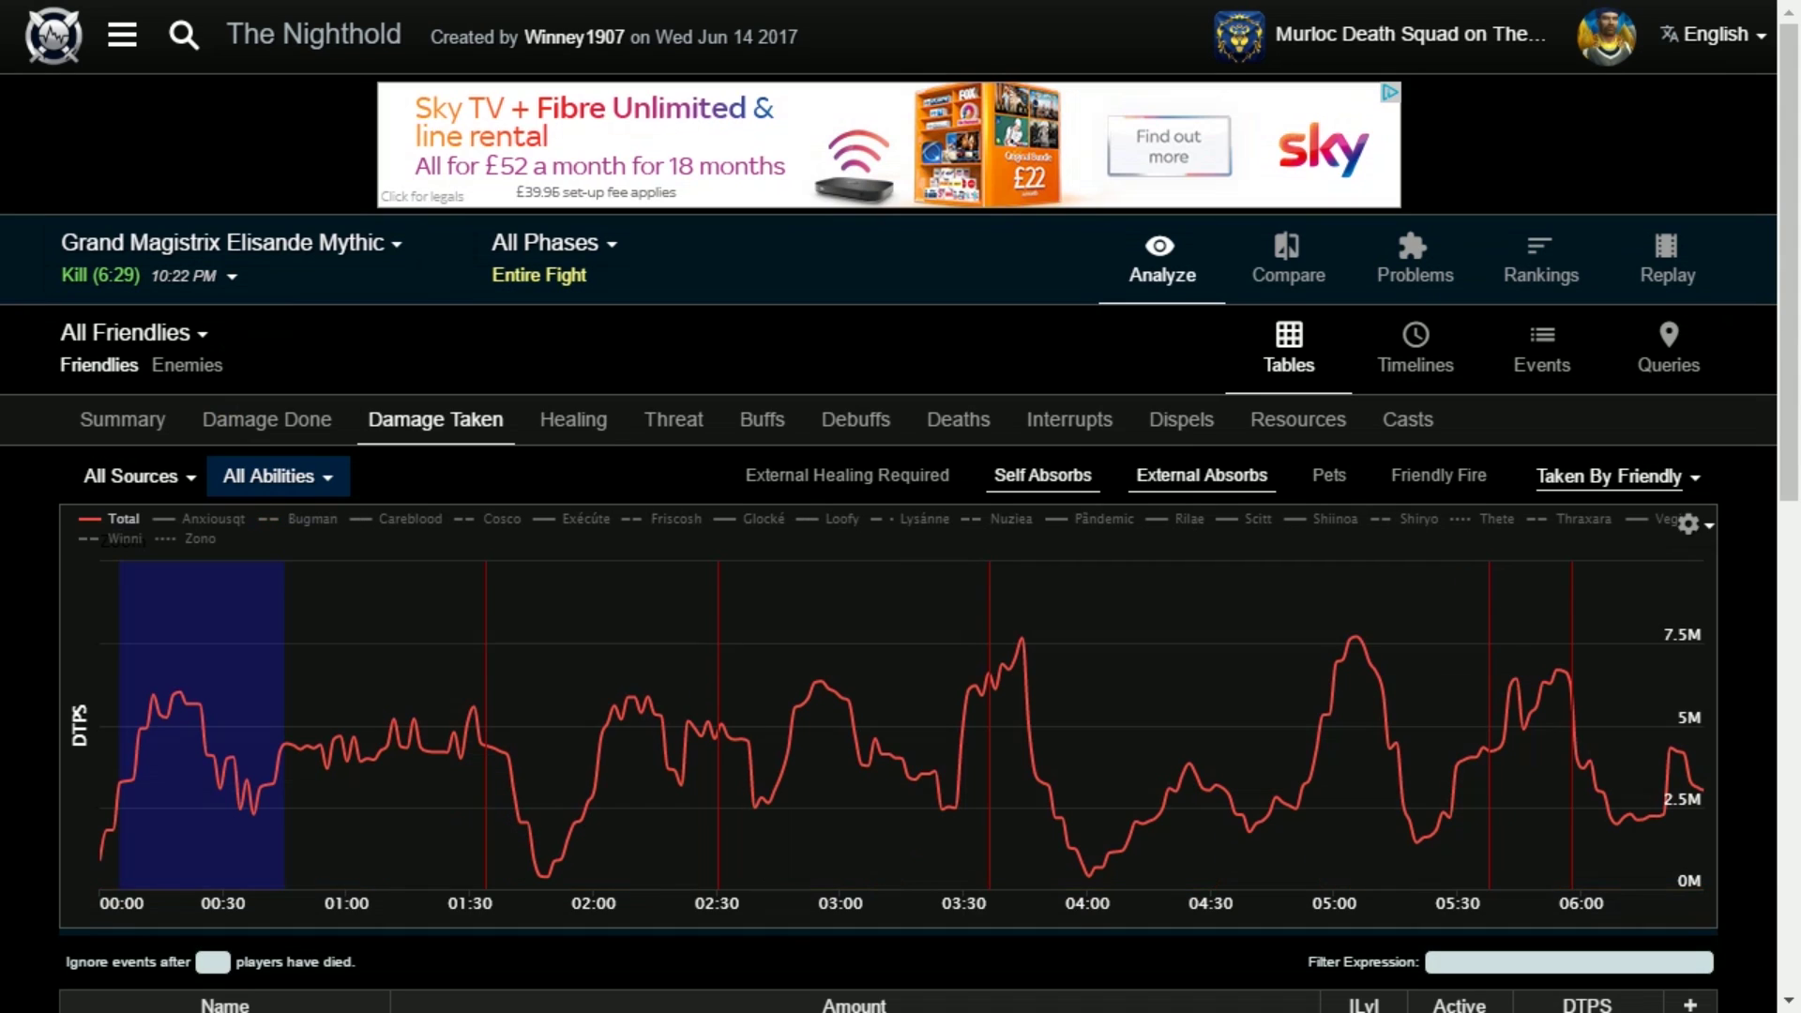
key(alt+Left)
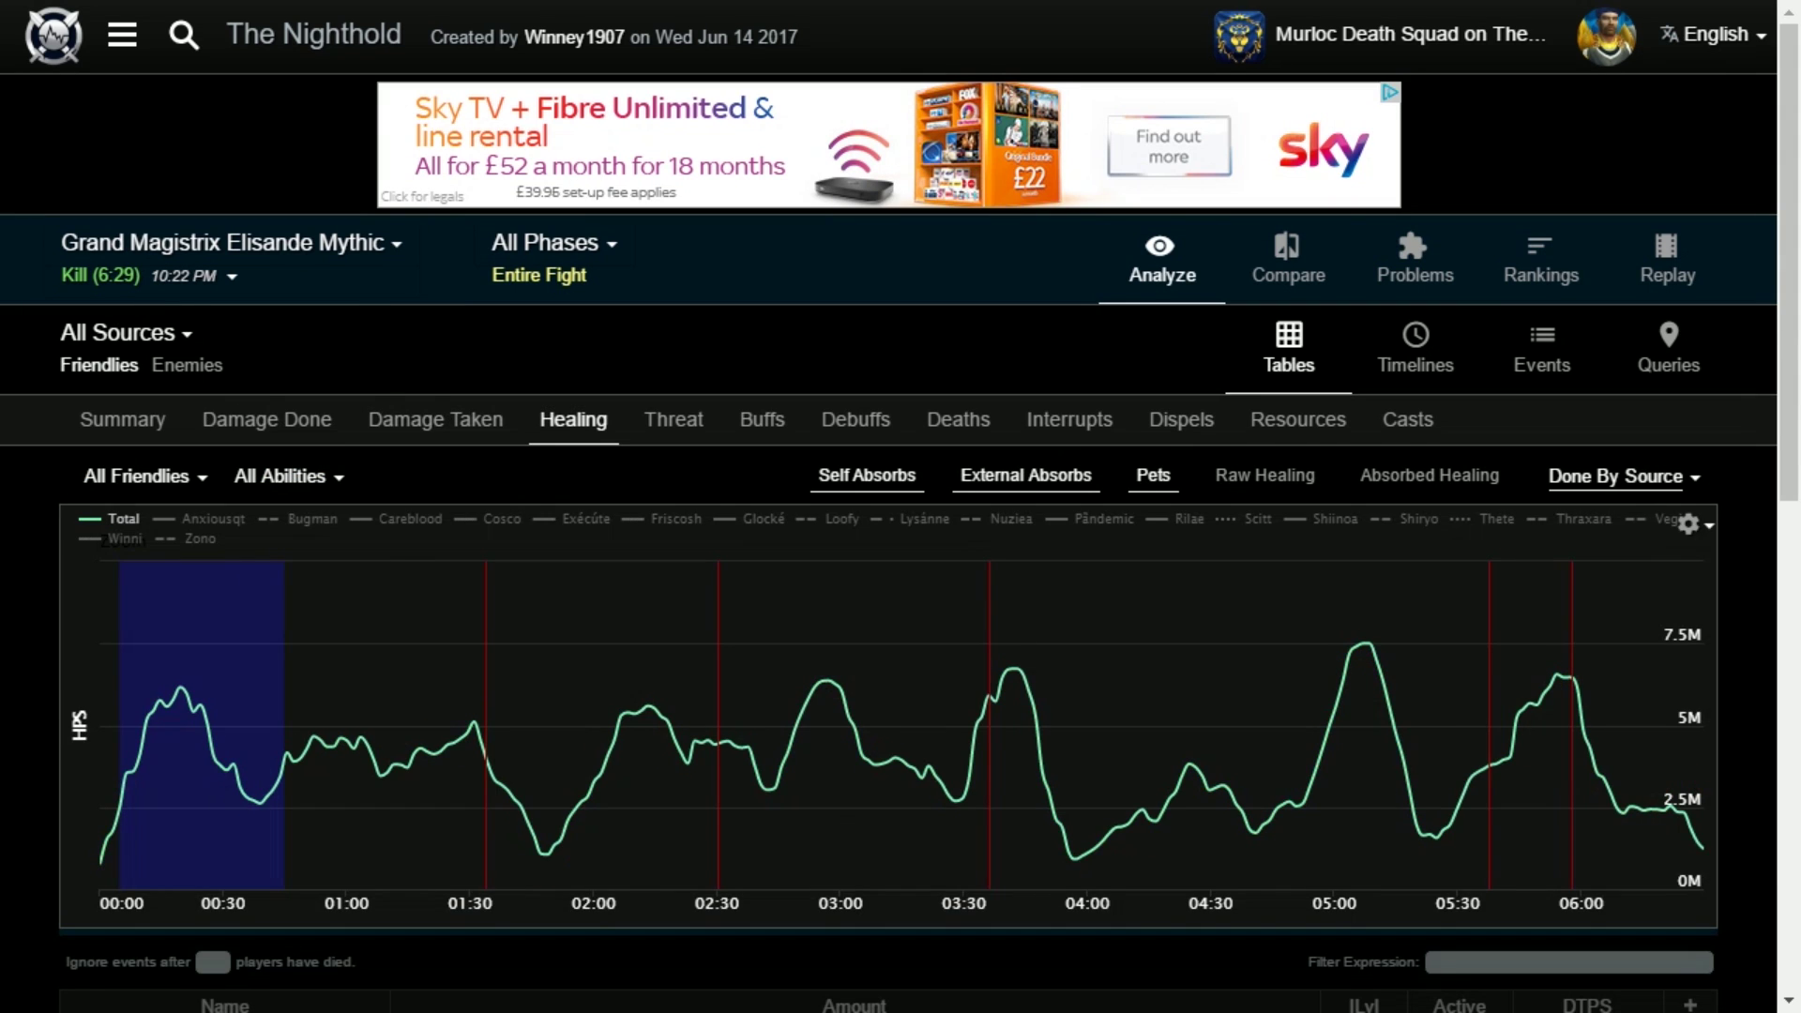
scroll(901, 563, down, 5)
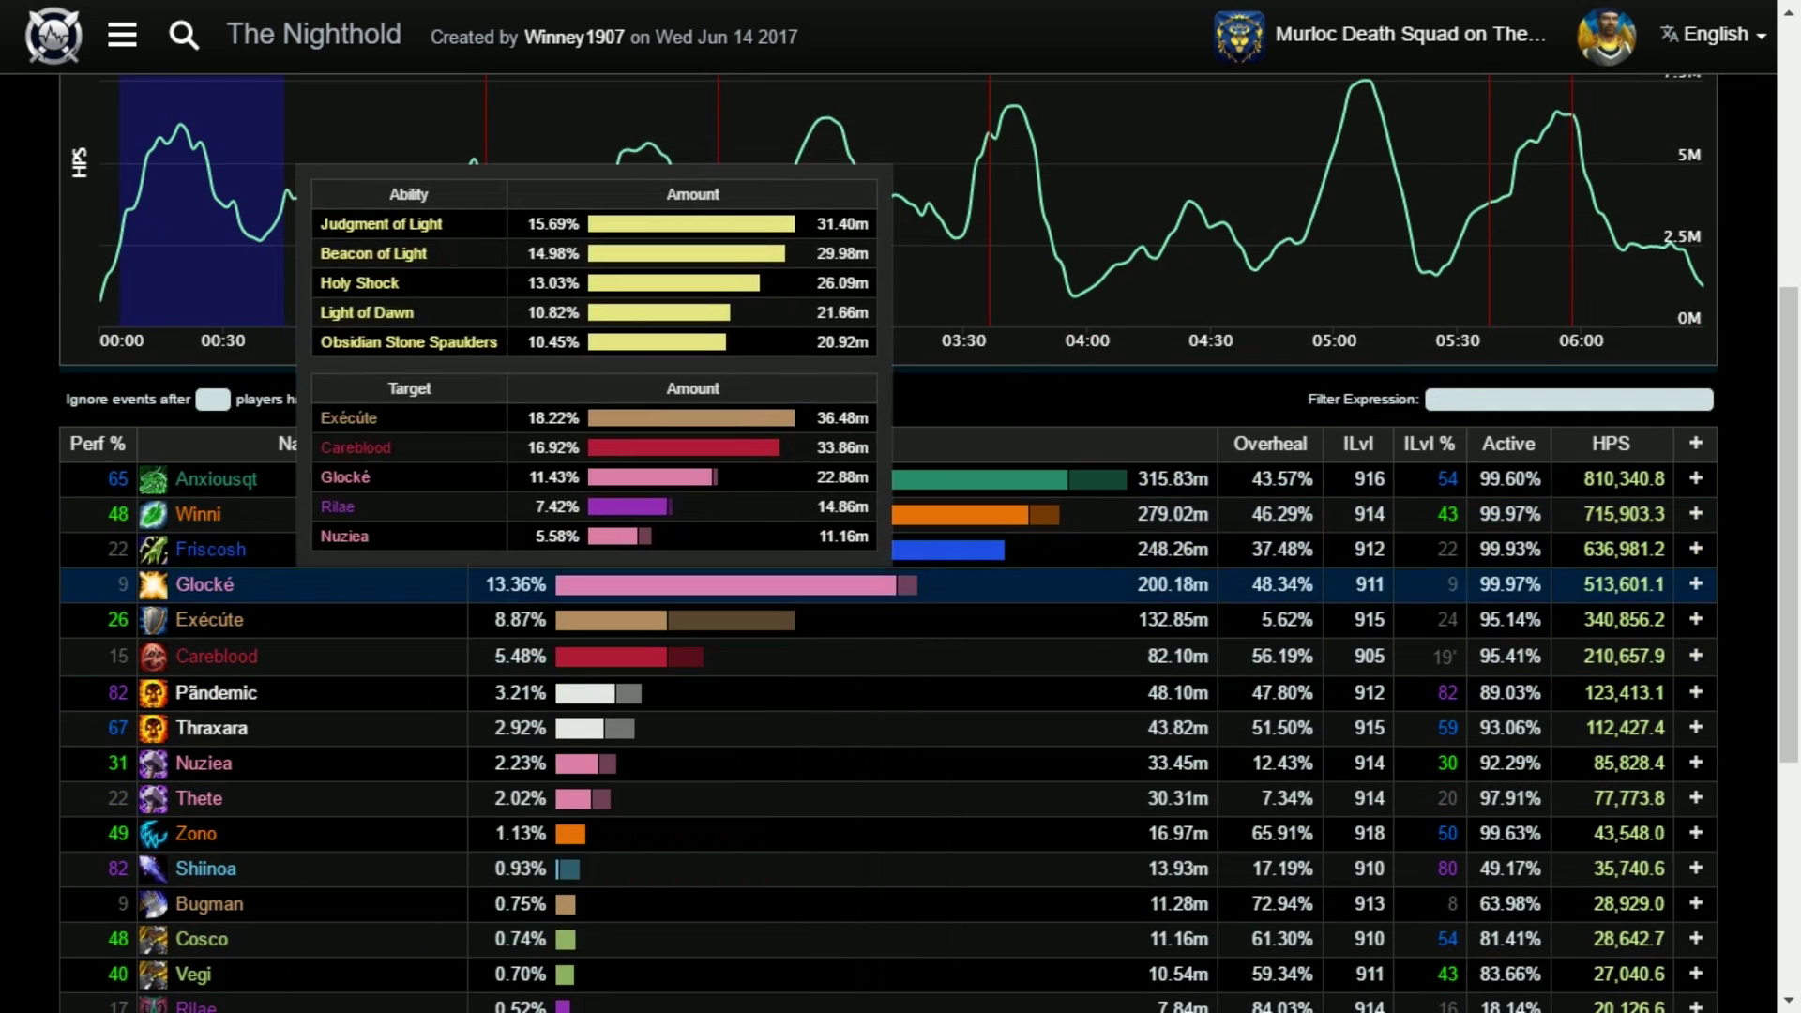
scroll(615, 619, up, 5)
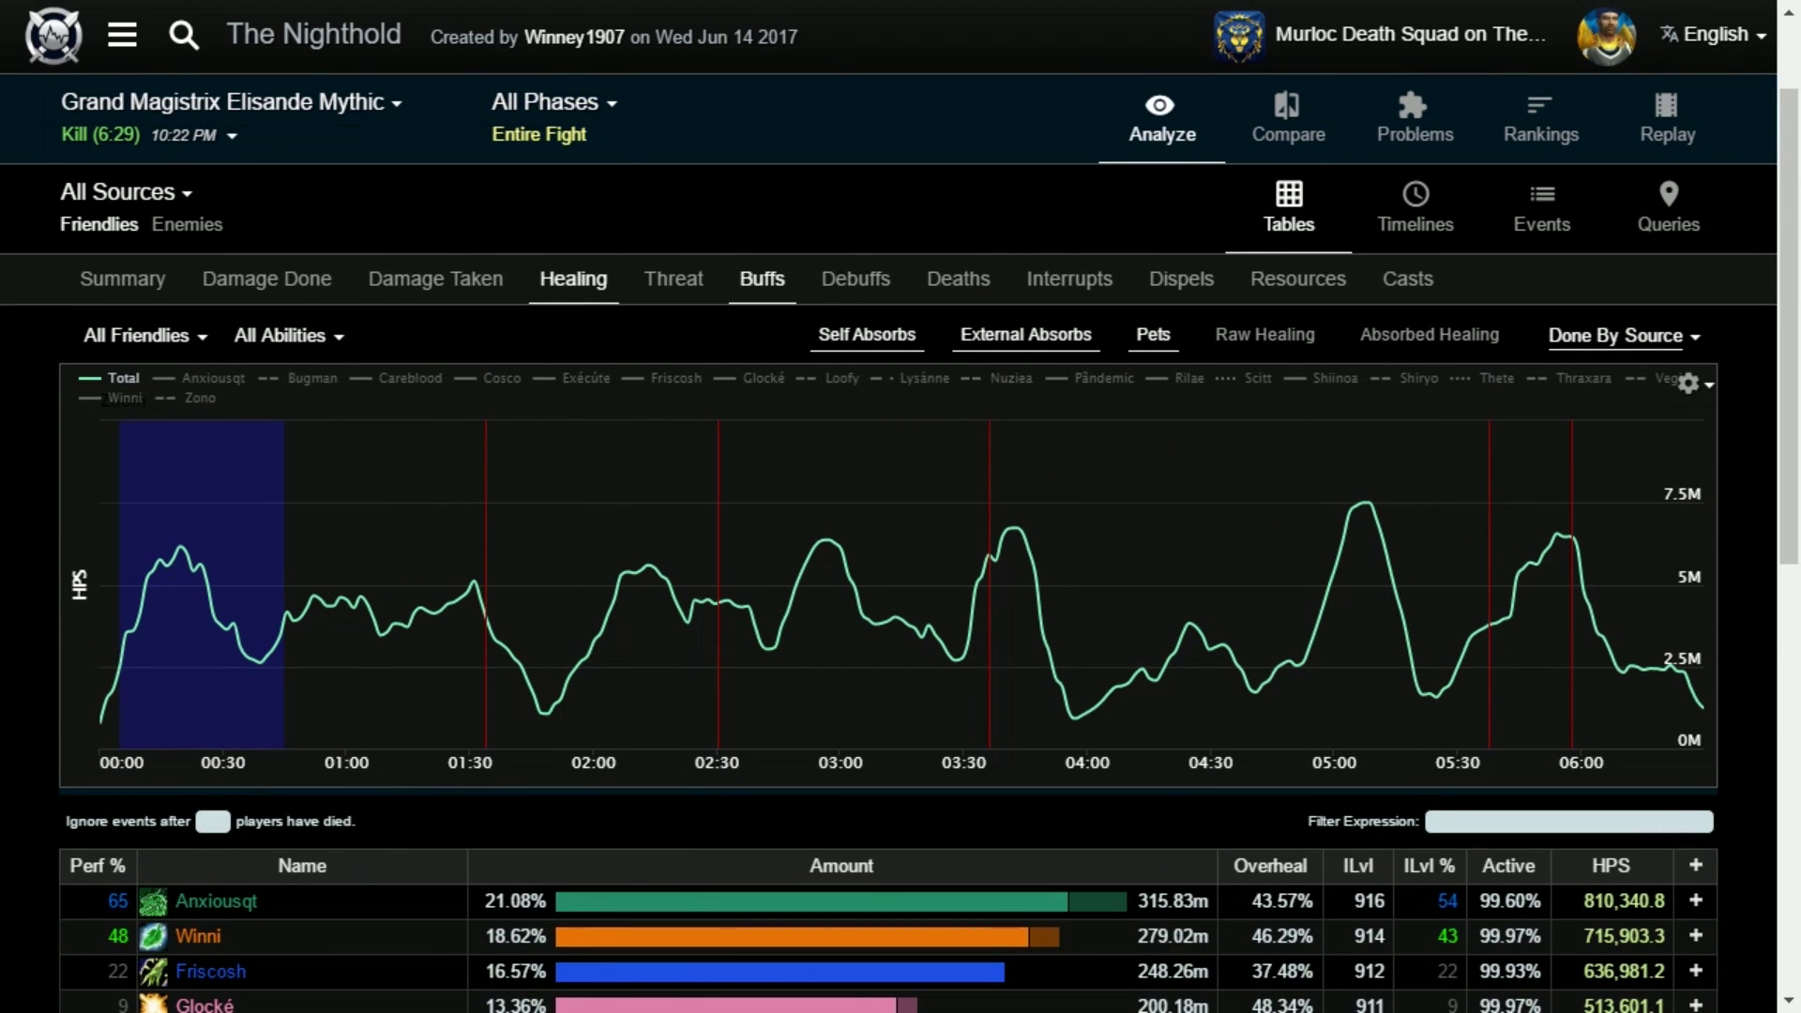
Step: Show the Buffs view limited to buffs from Thete and scroll her buff tables
click(761, 278)
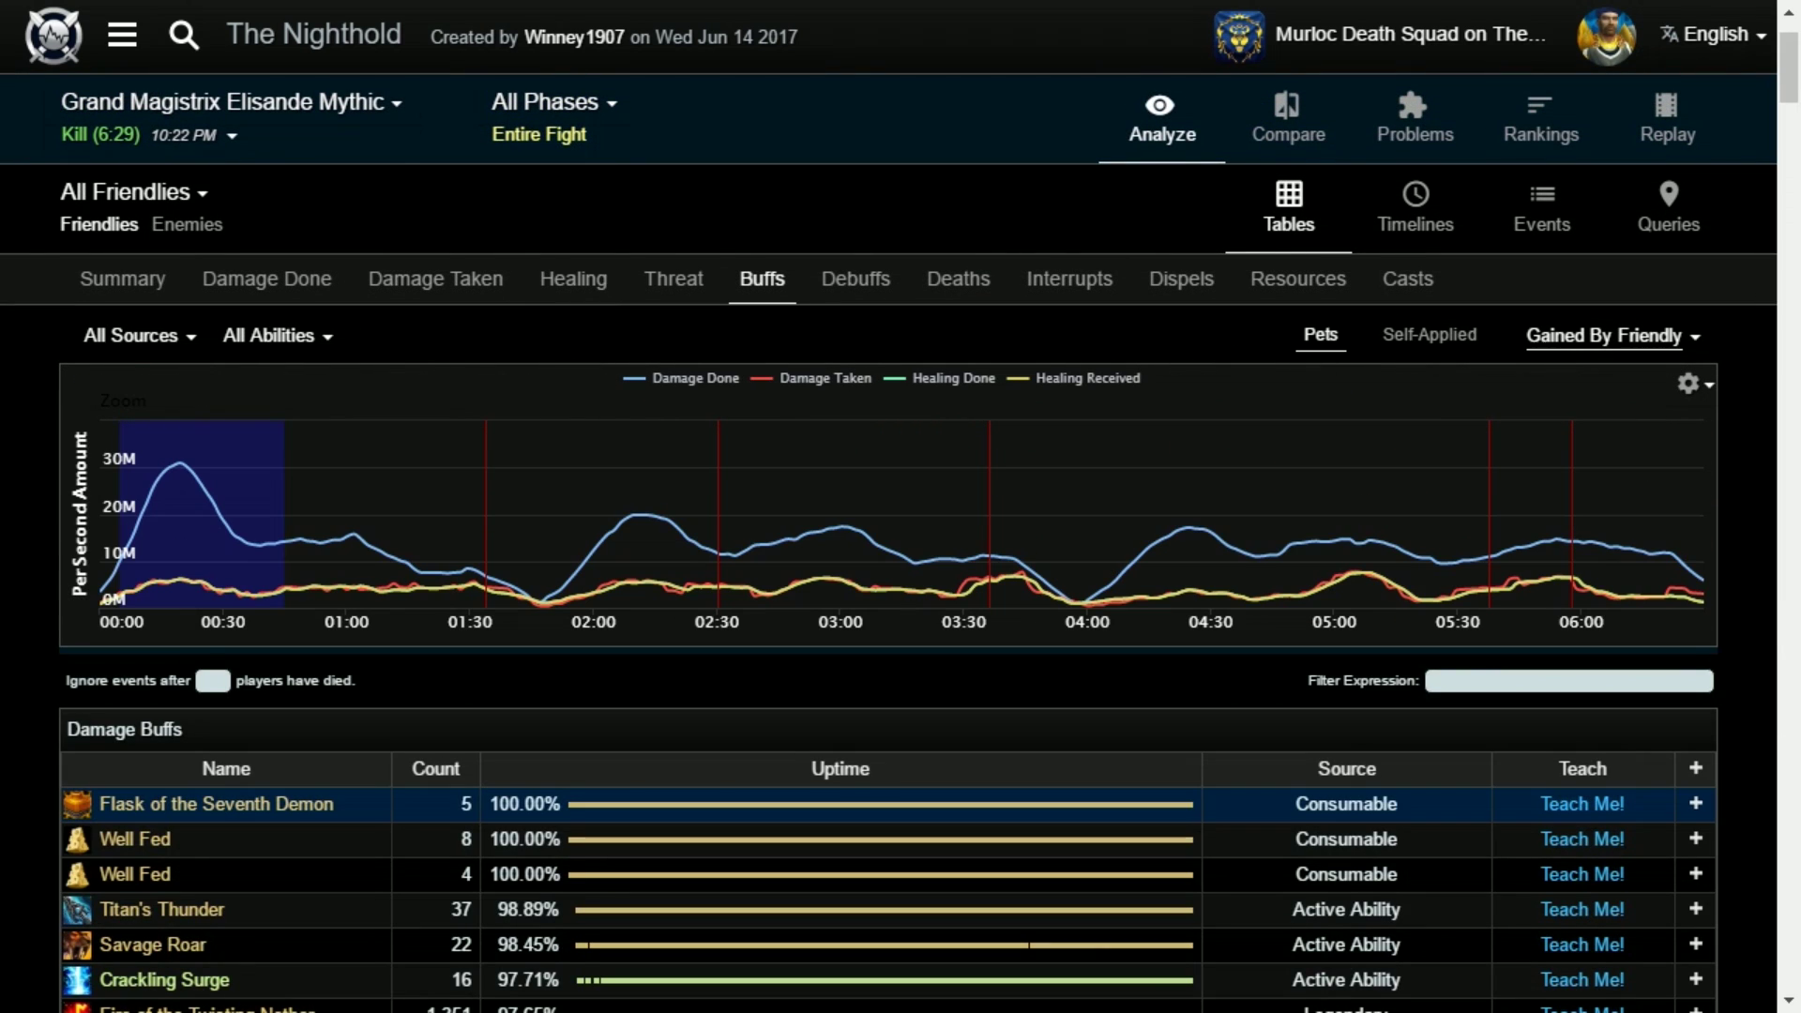
click(139, 335)
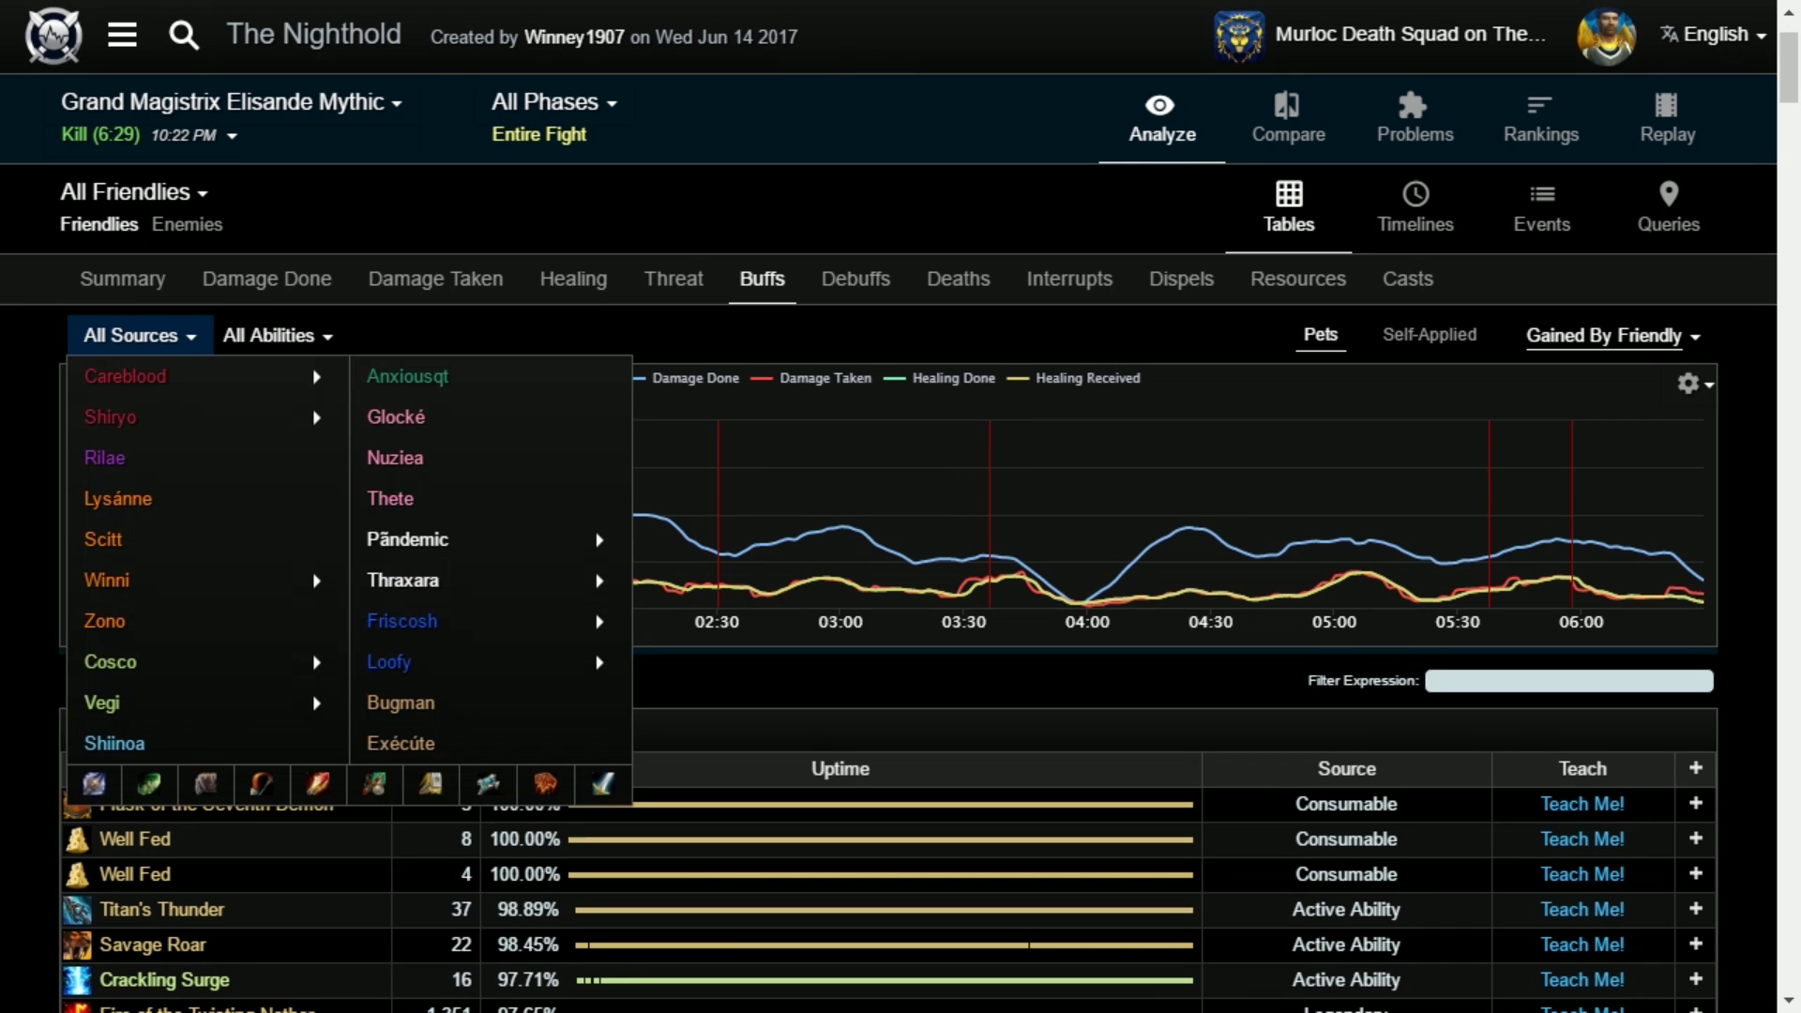
click(391, 498)
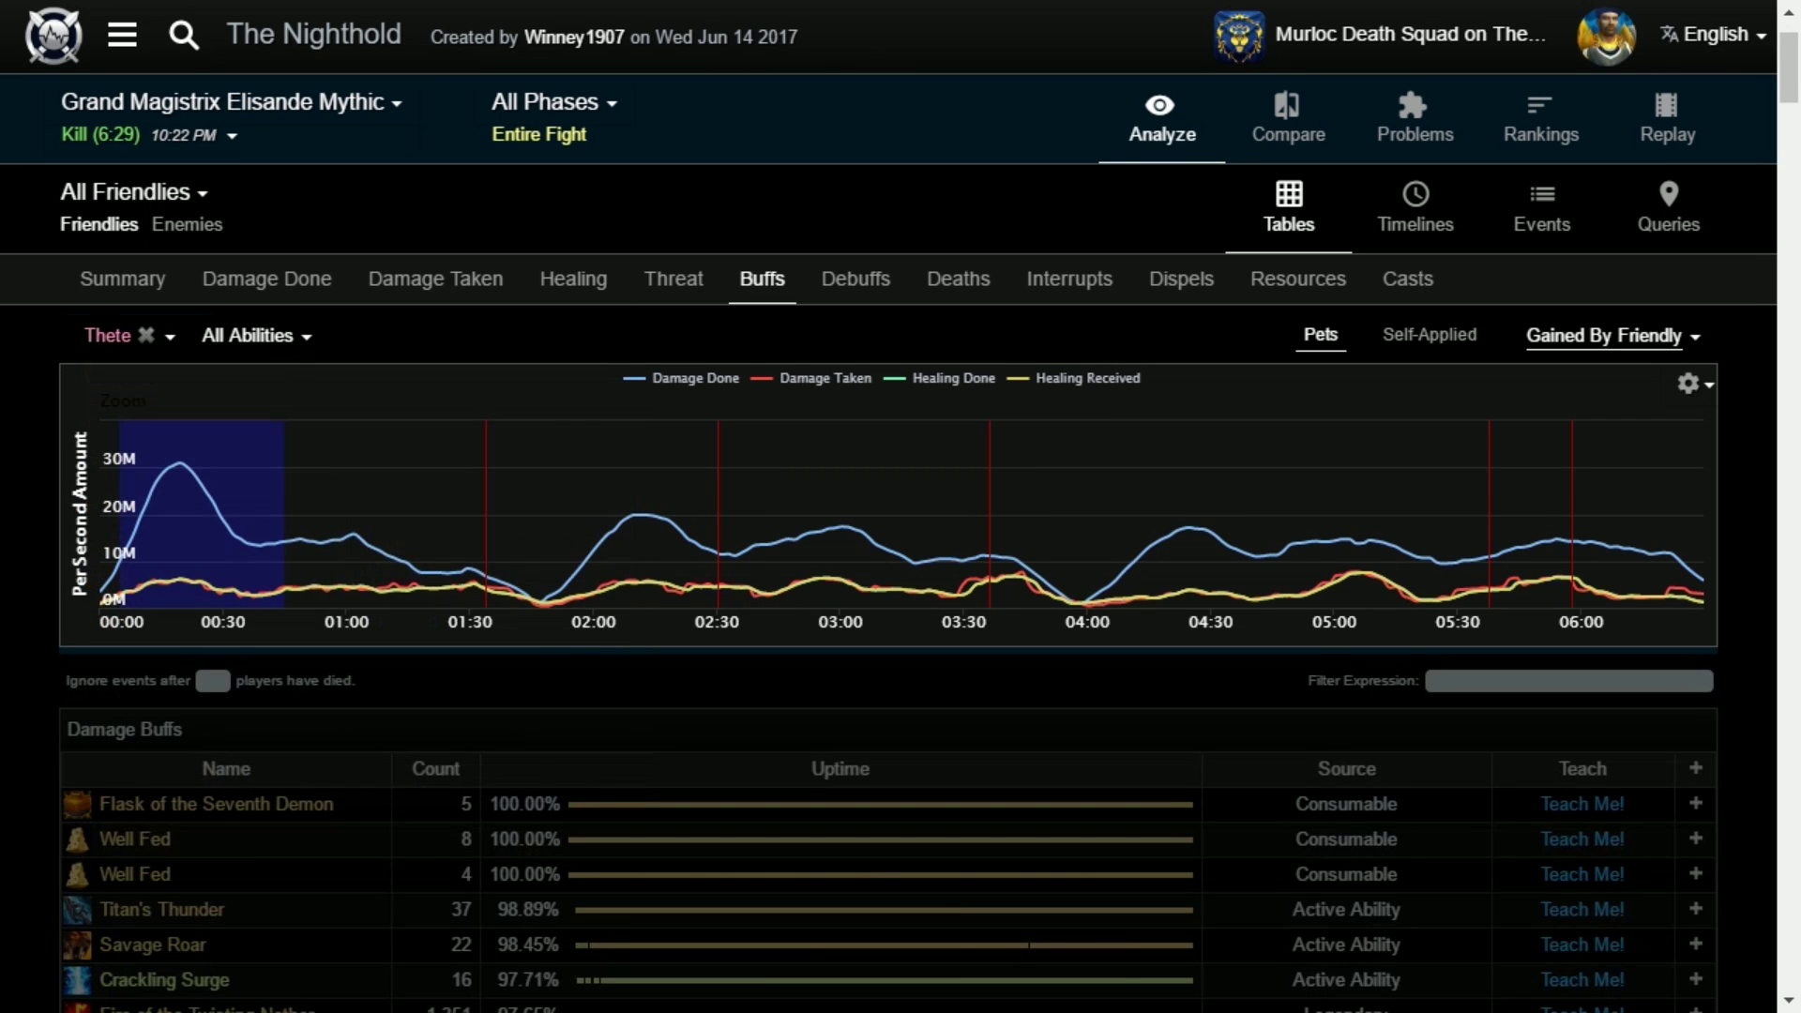
scroll(375, 804, down, 3)
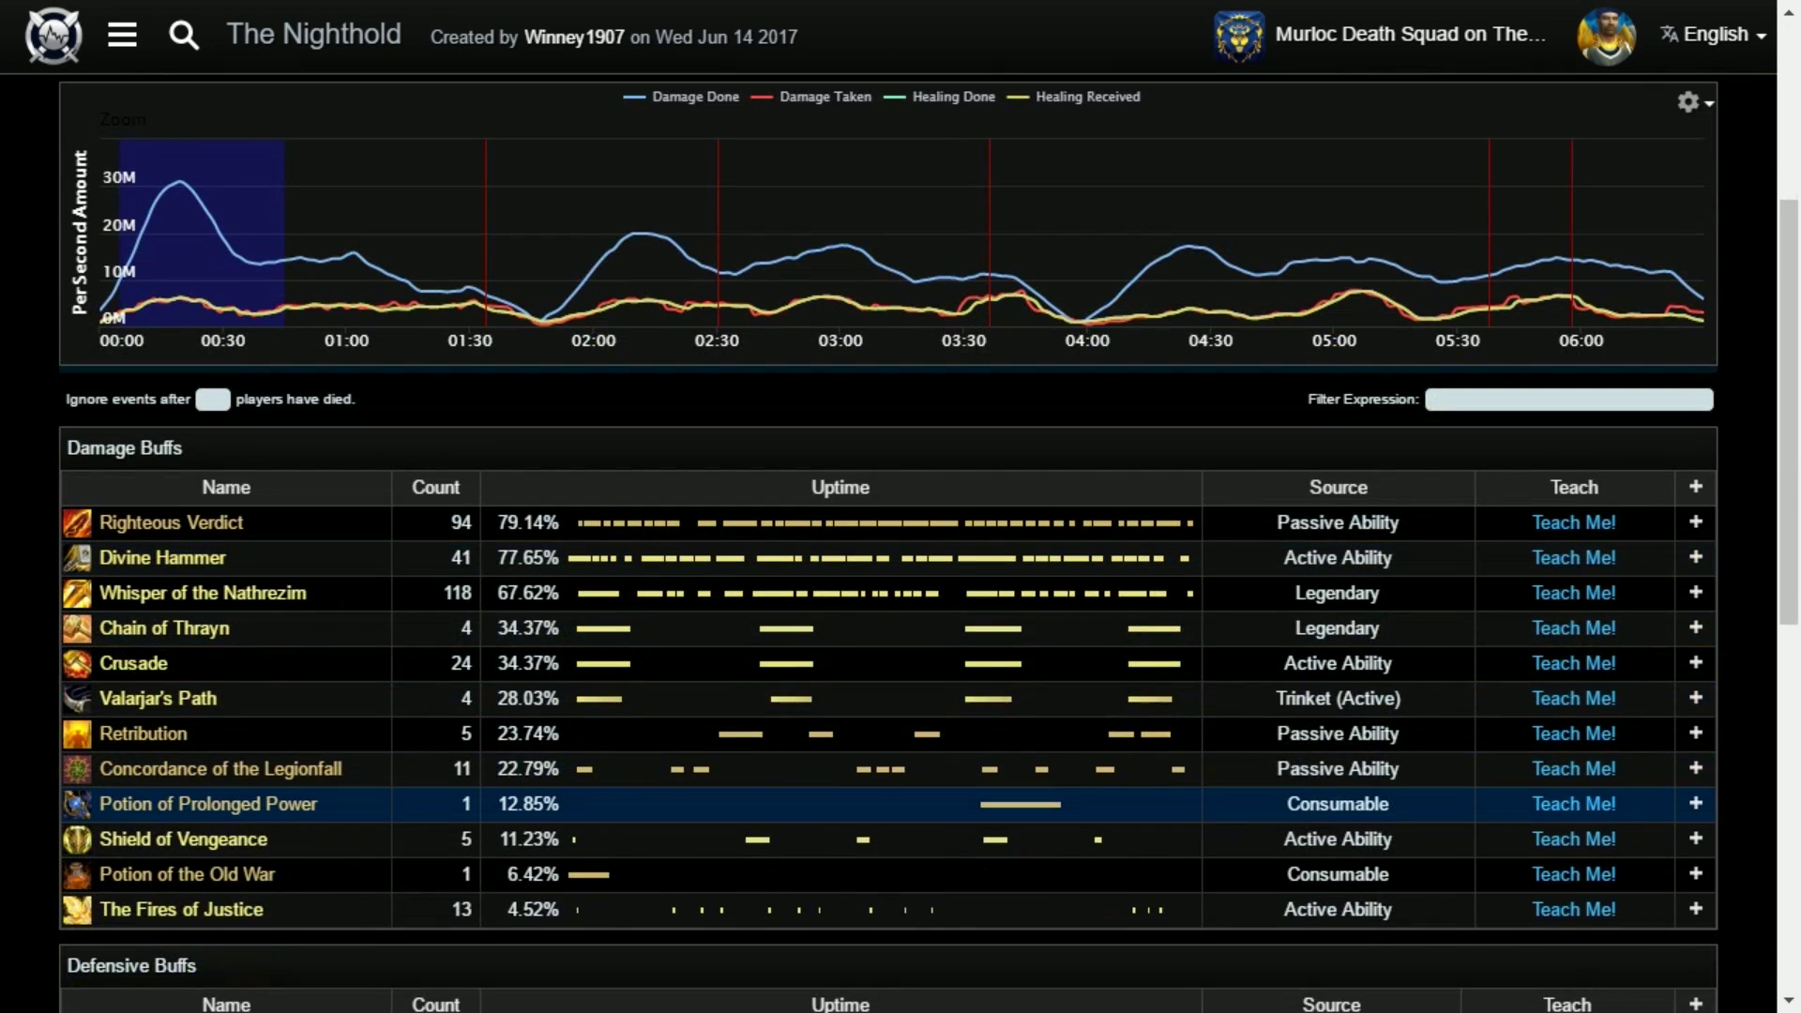
scroll(375, 804, down, 2)
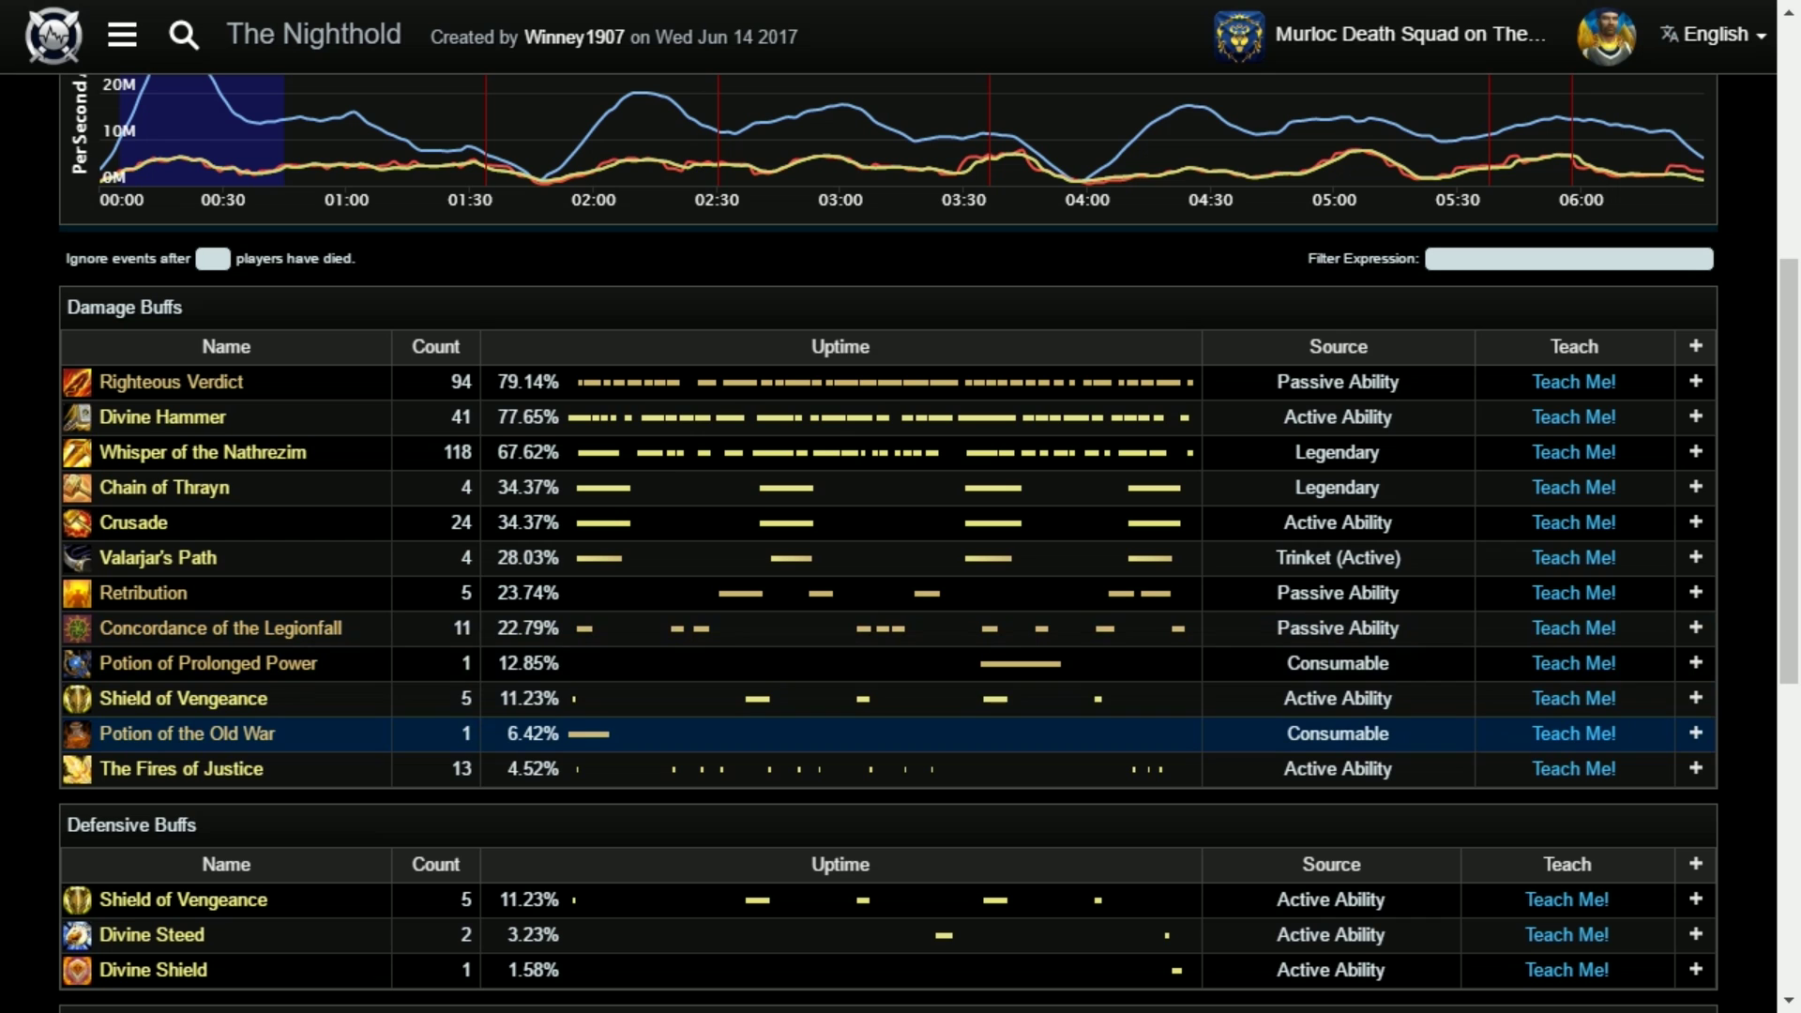
scroll(887, 525, up, 1)
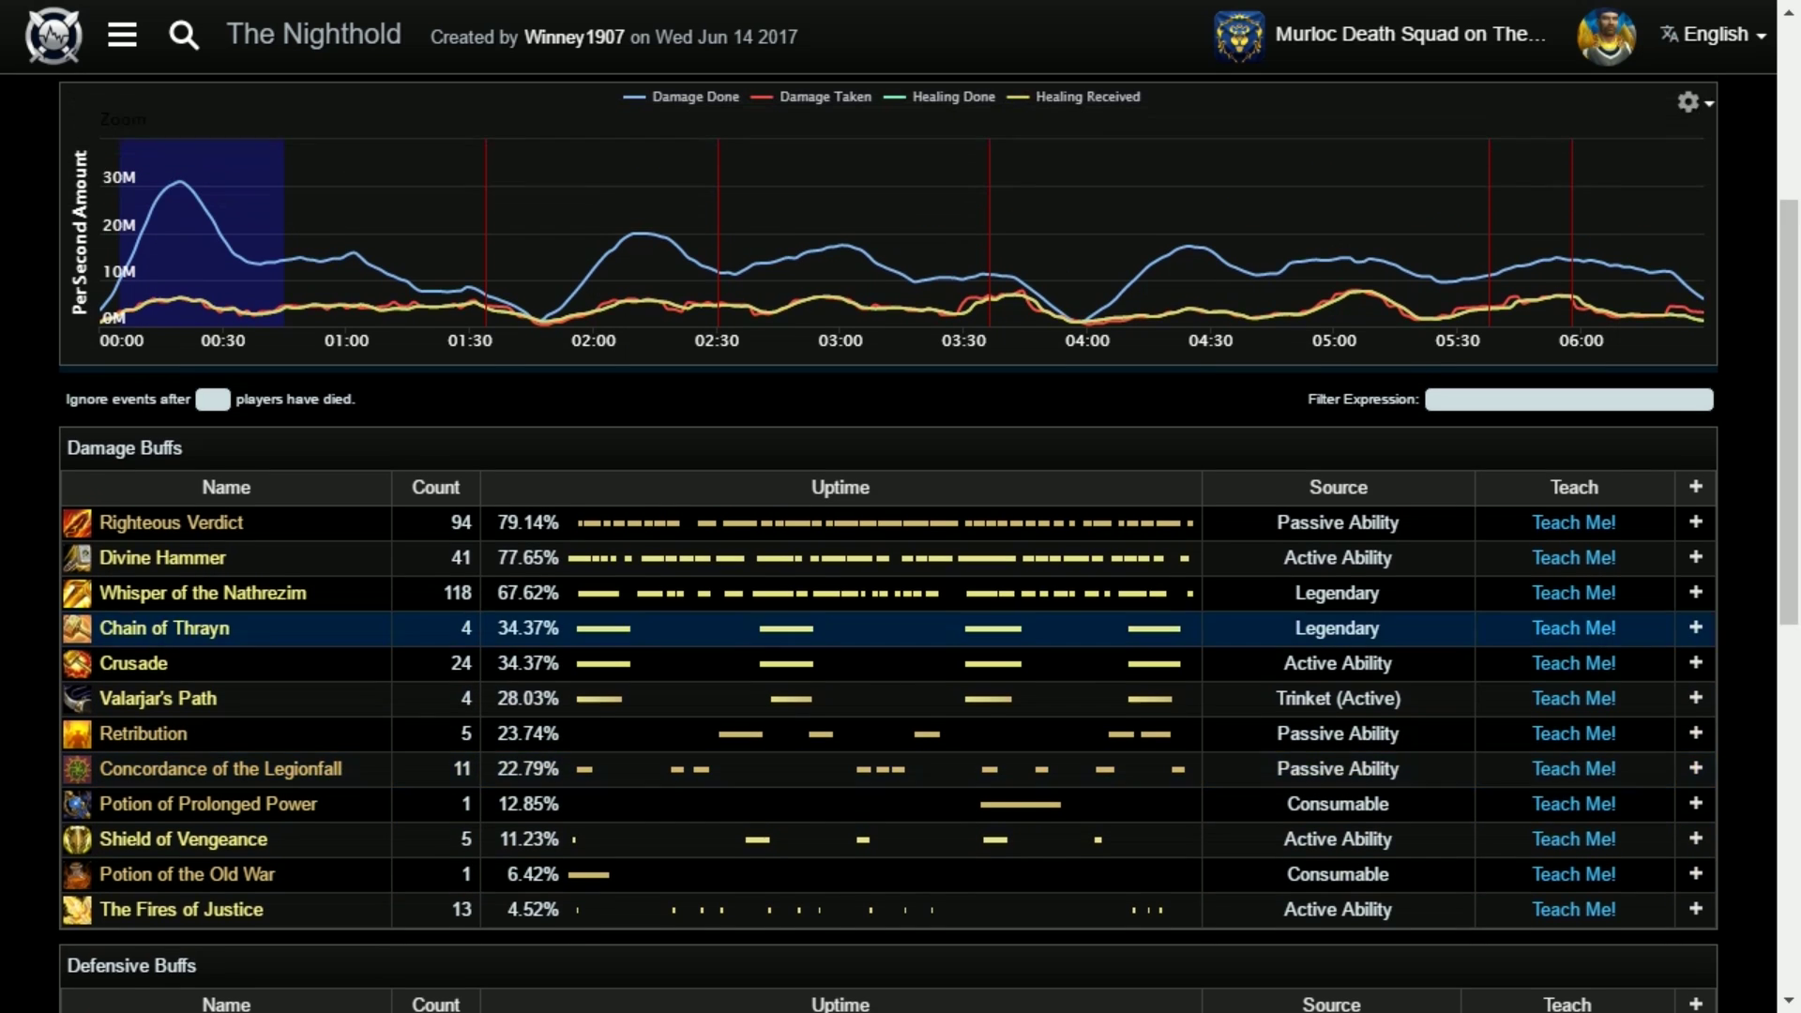
scroll(887, 525, down, 6)
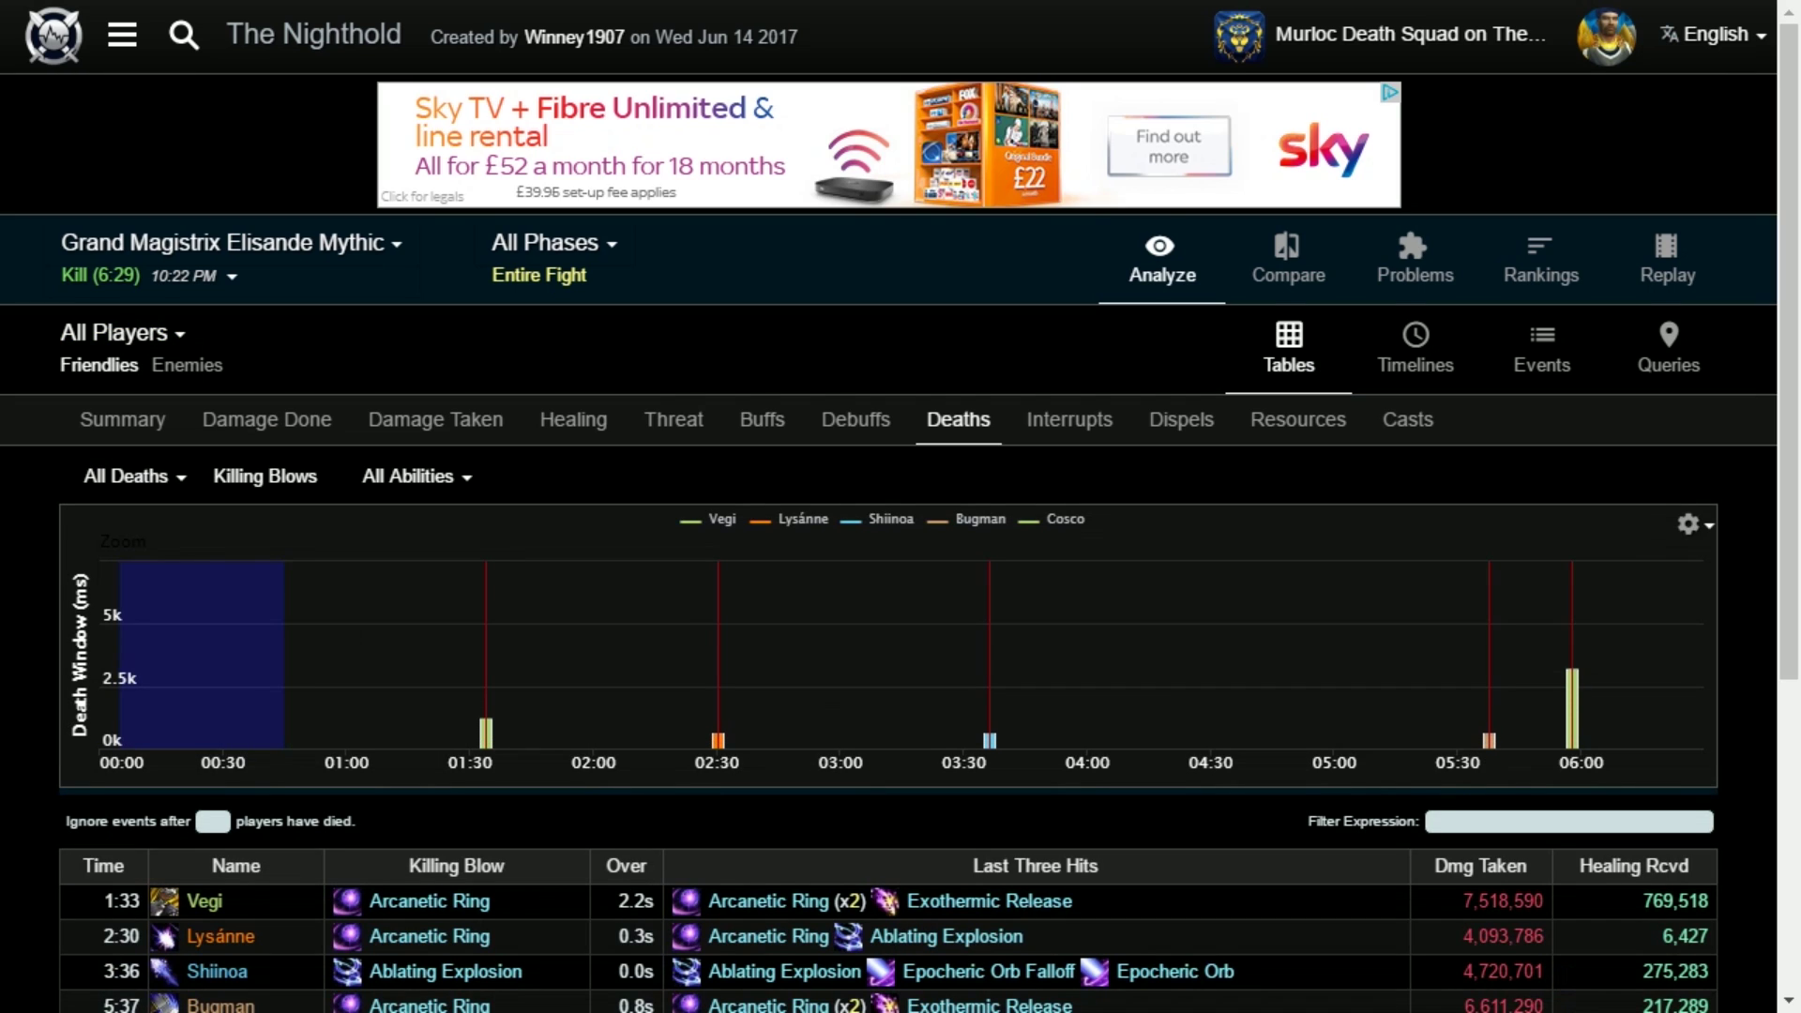
Step: Inspect Bugman's 5:37 death: hit-points graph, survival abilities and preceding events
scroll(937, 553, down, 5)
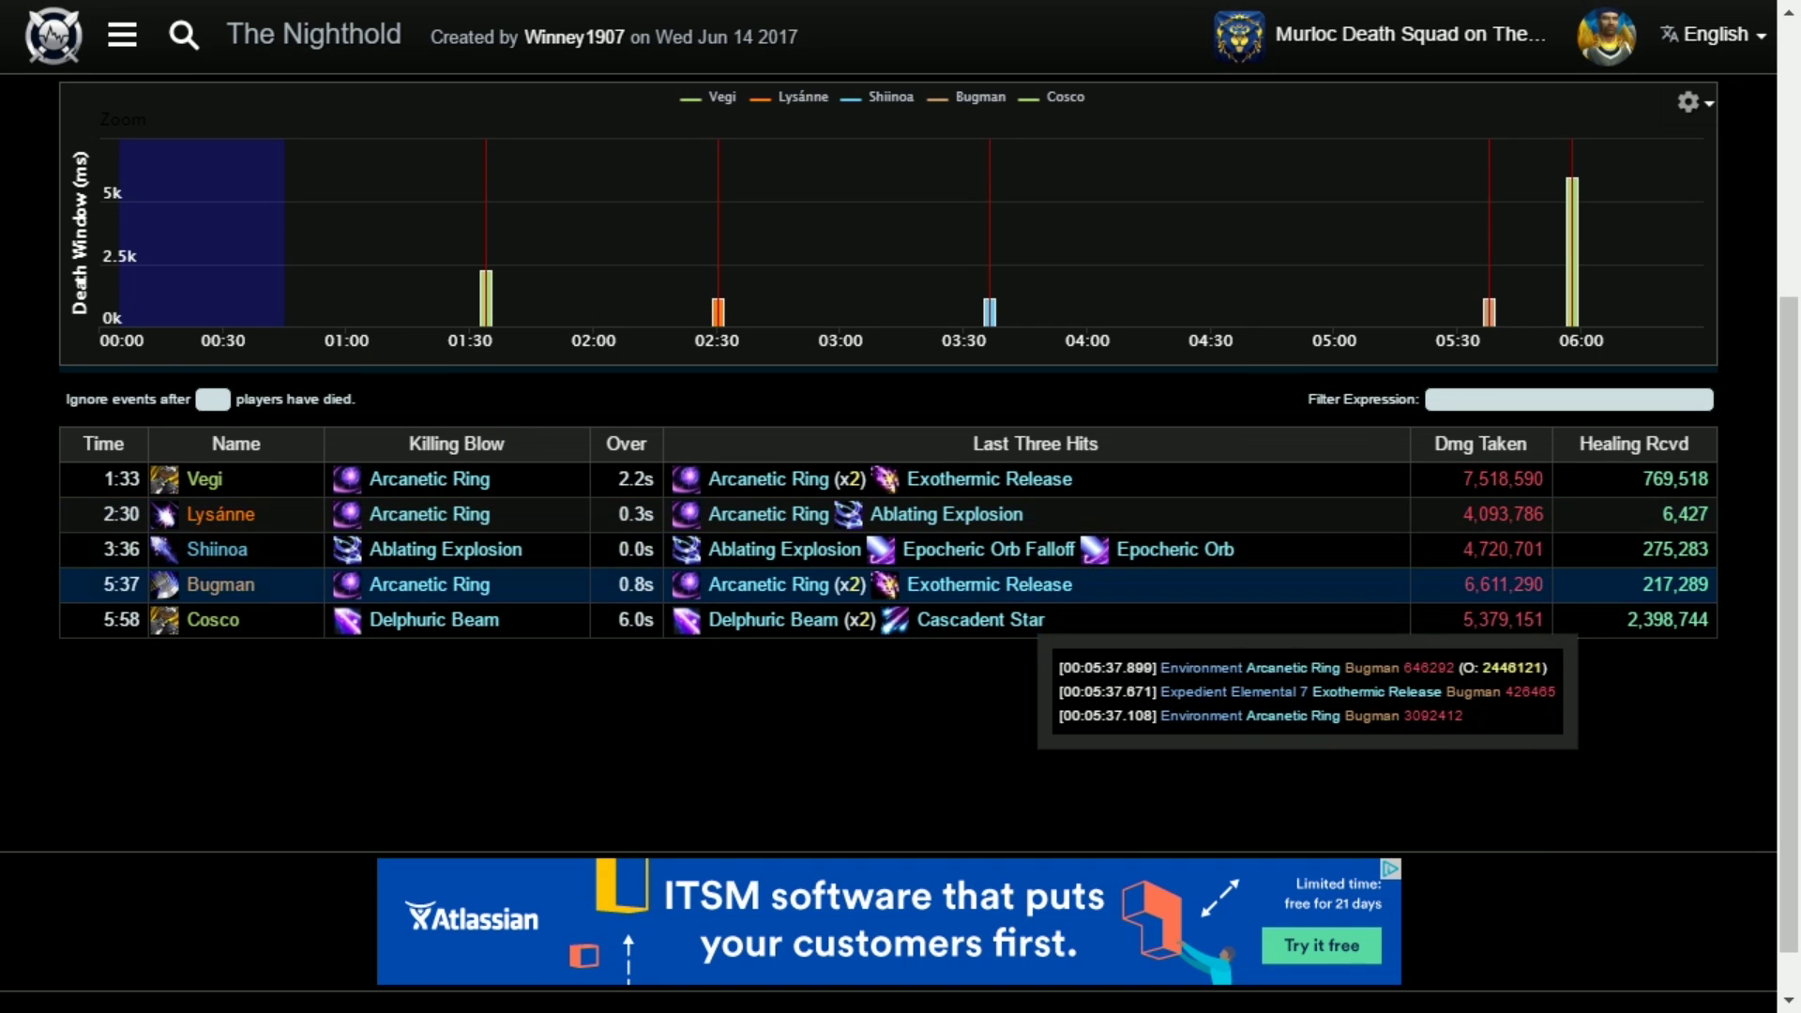
click(1031, 584)
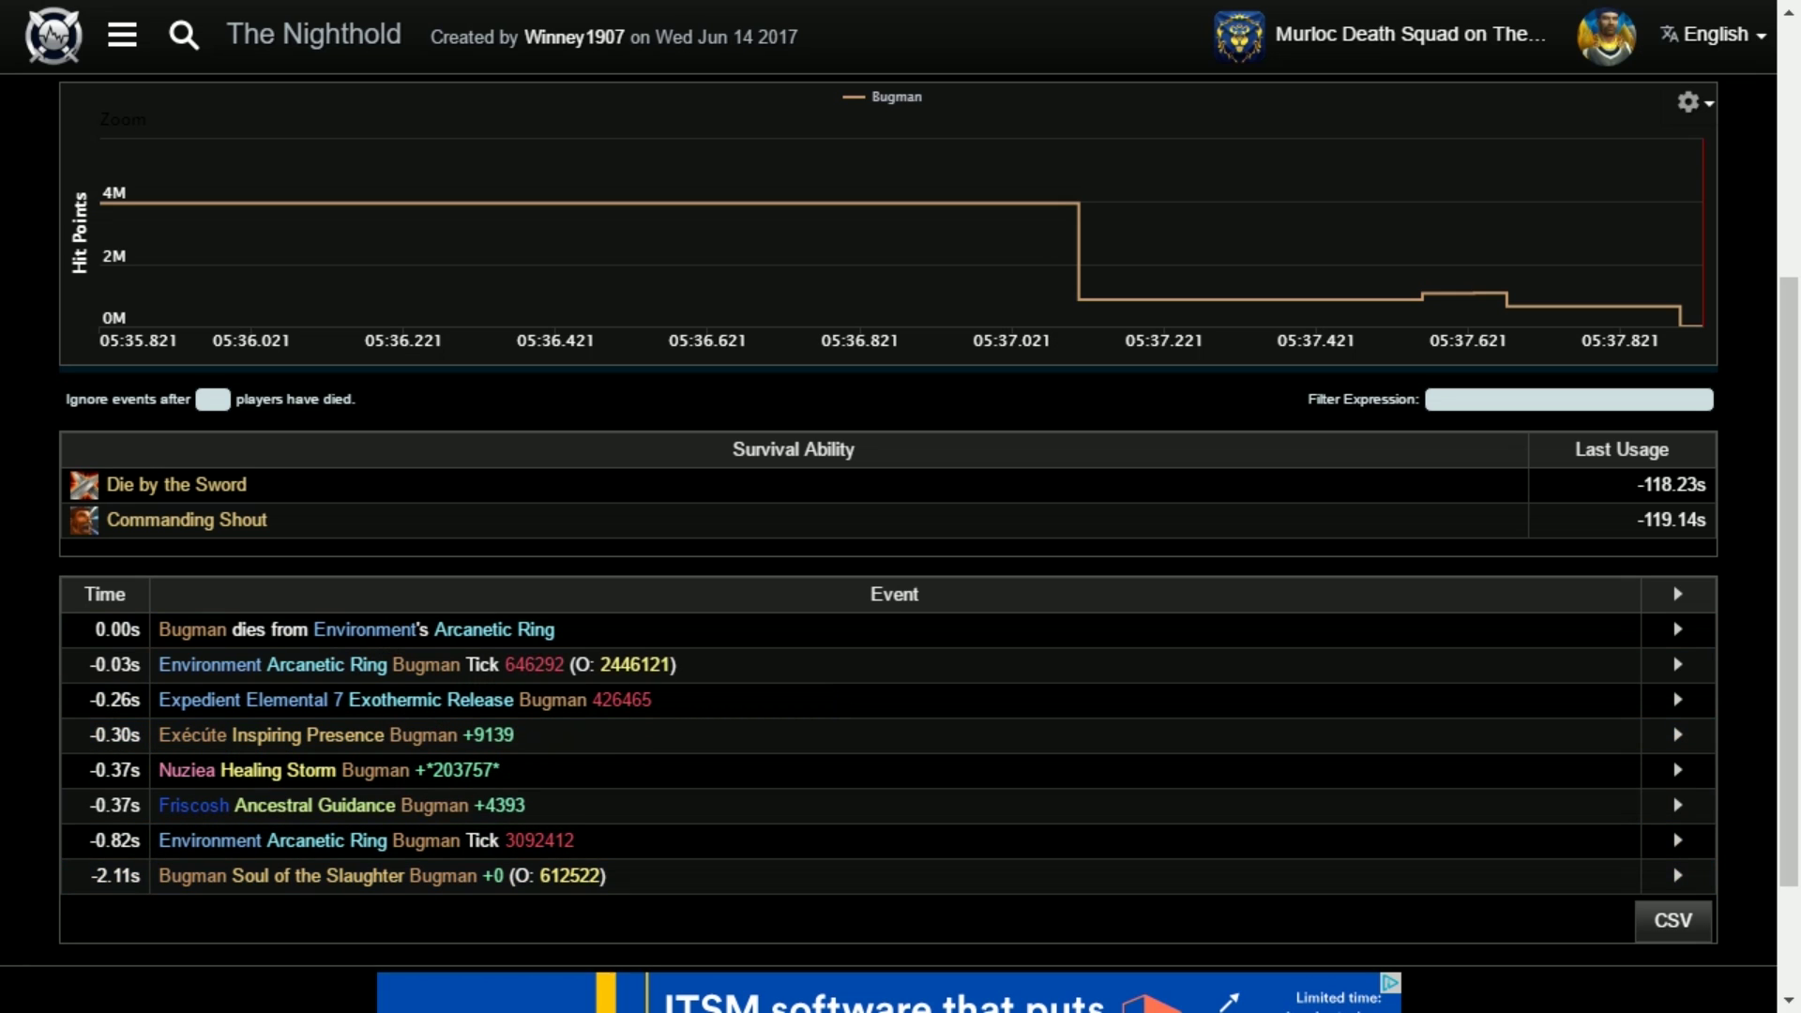
scroll(888, 525, up, 3)
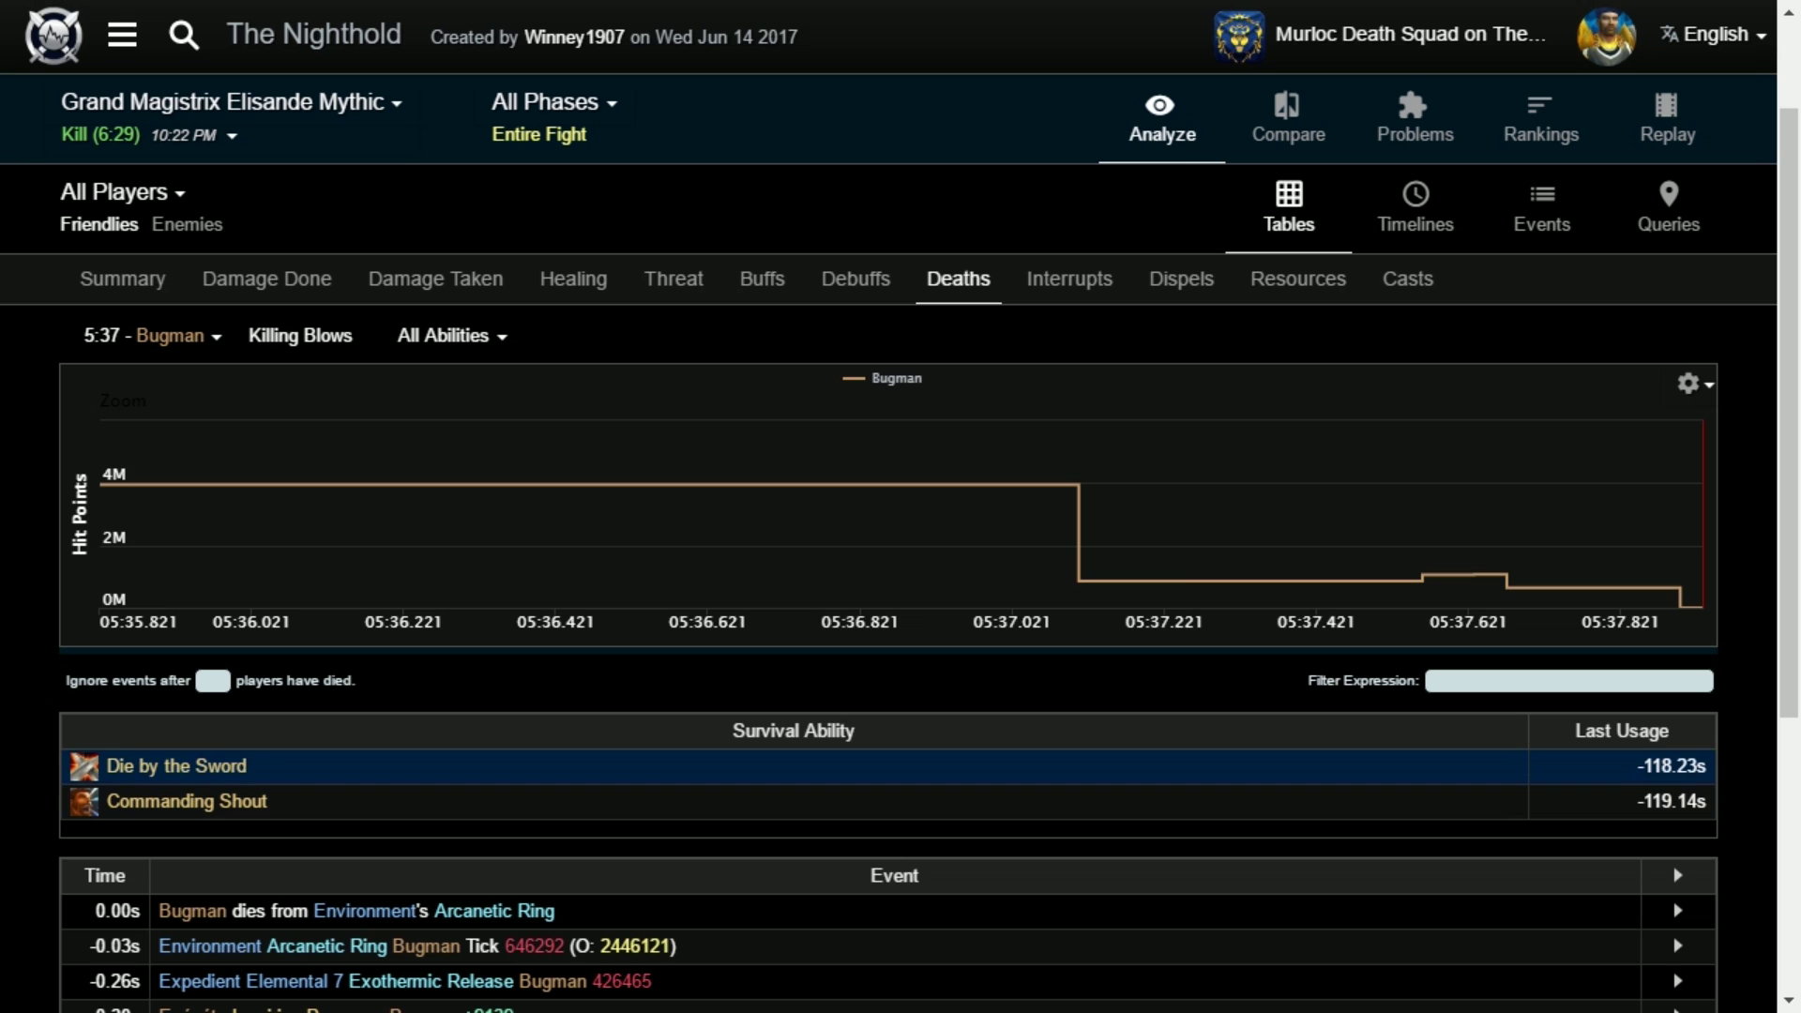
click(1069, 279)
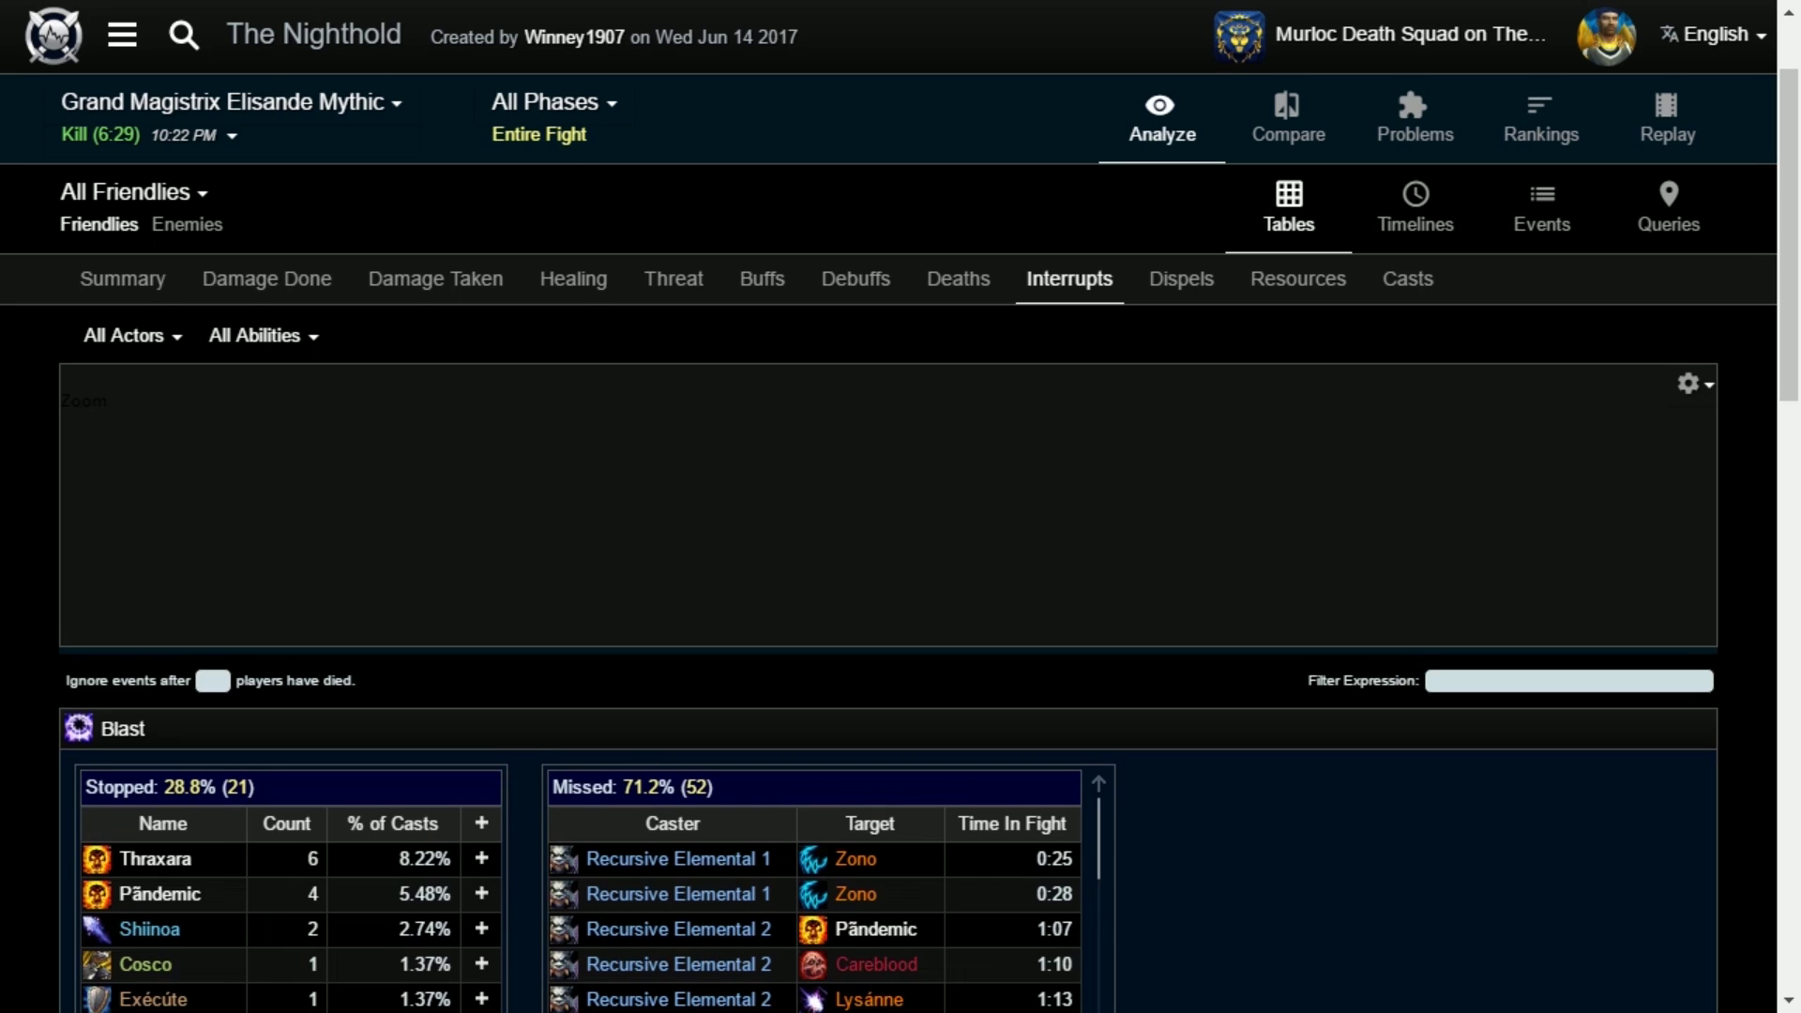
Step: Review the Blast, Recursion, Expedite and Ablative Pulse Stopped and Missed tables, then move on to Dispels
scroll(900, 563, down, 4)
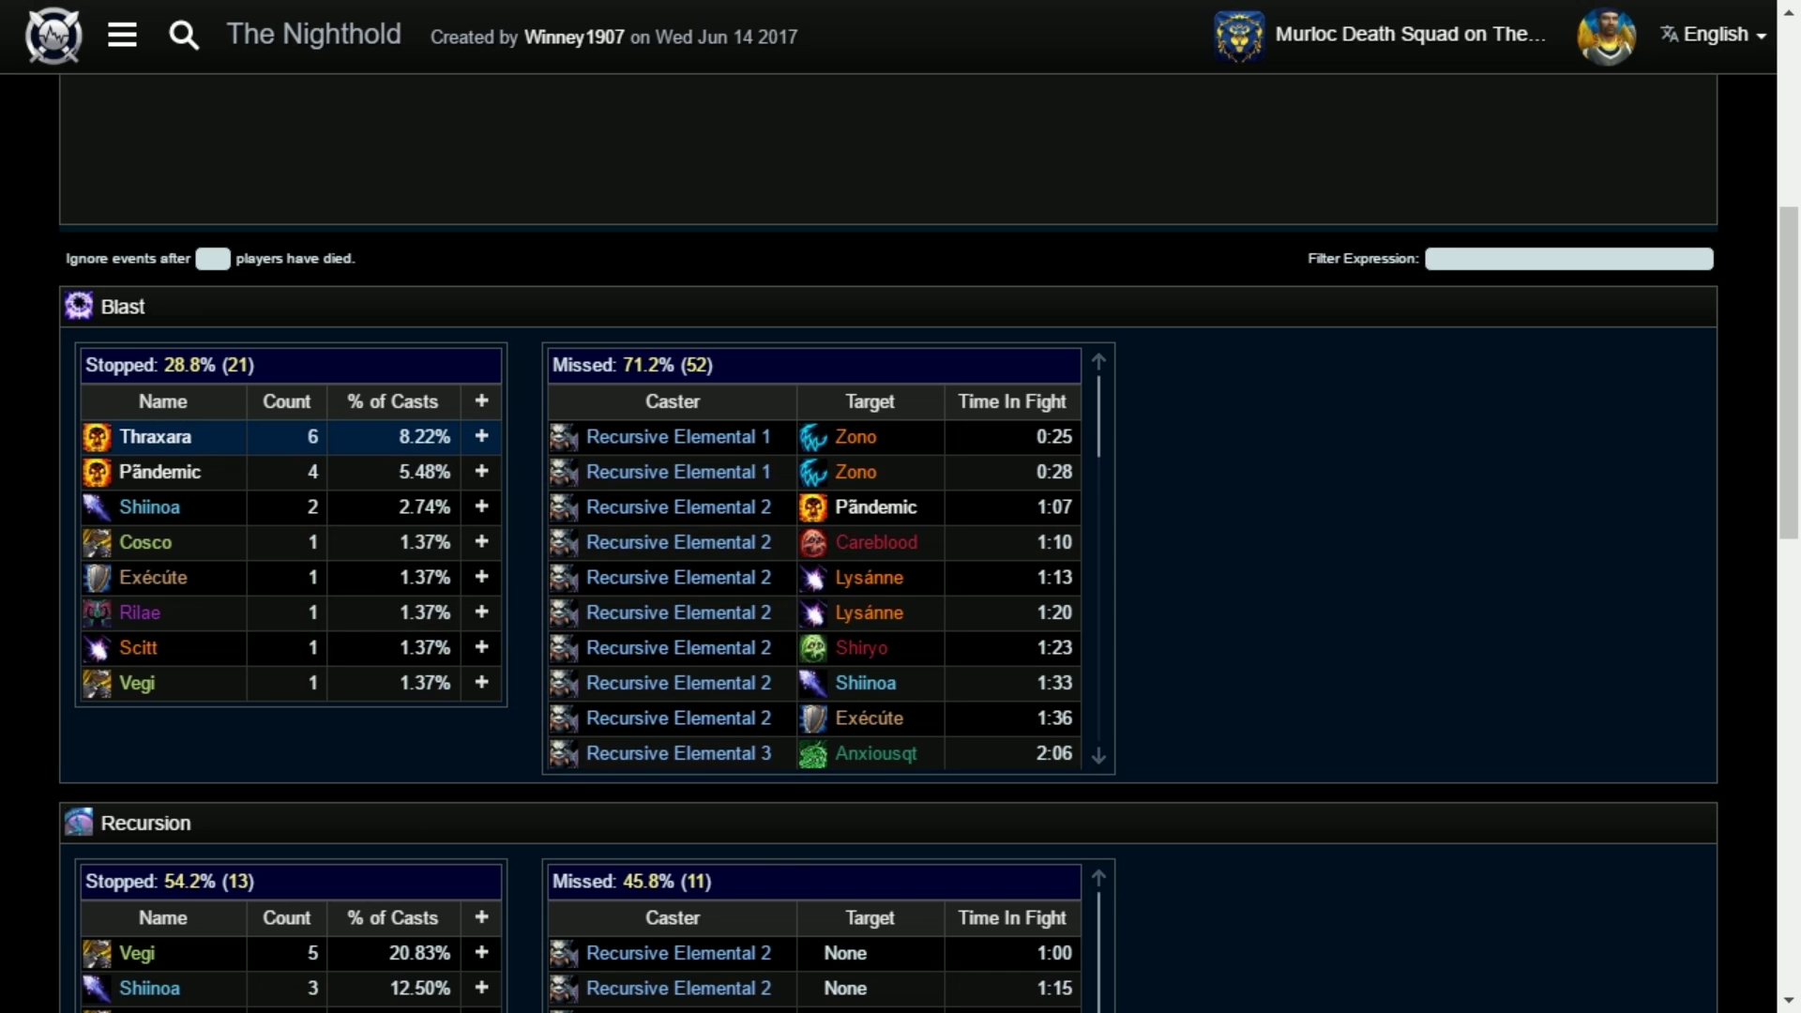
mouse_move(235, 439)
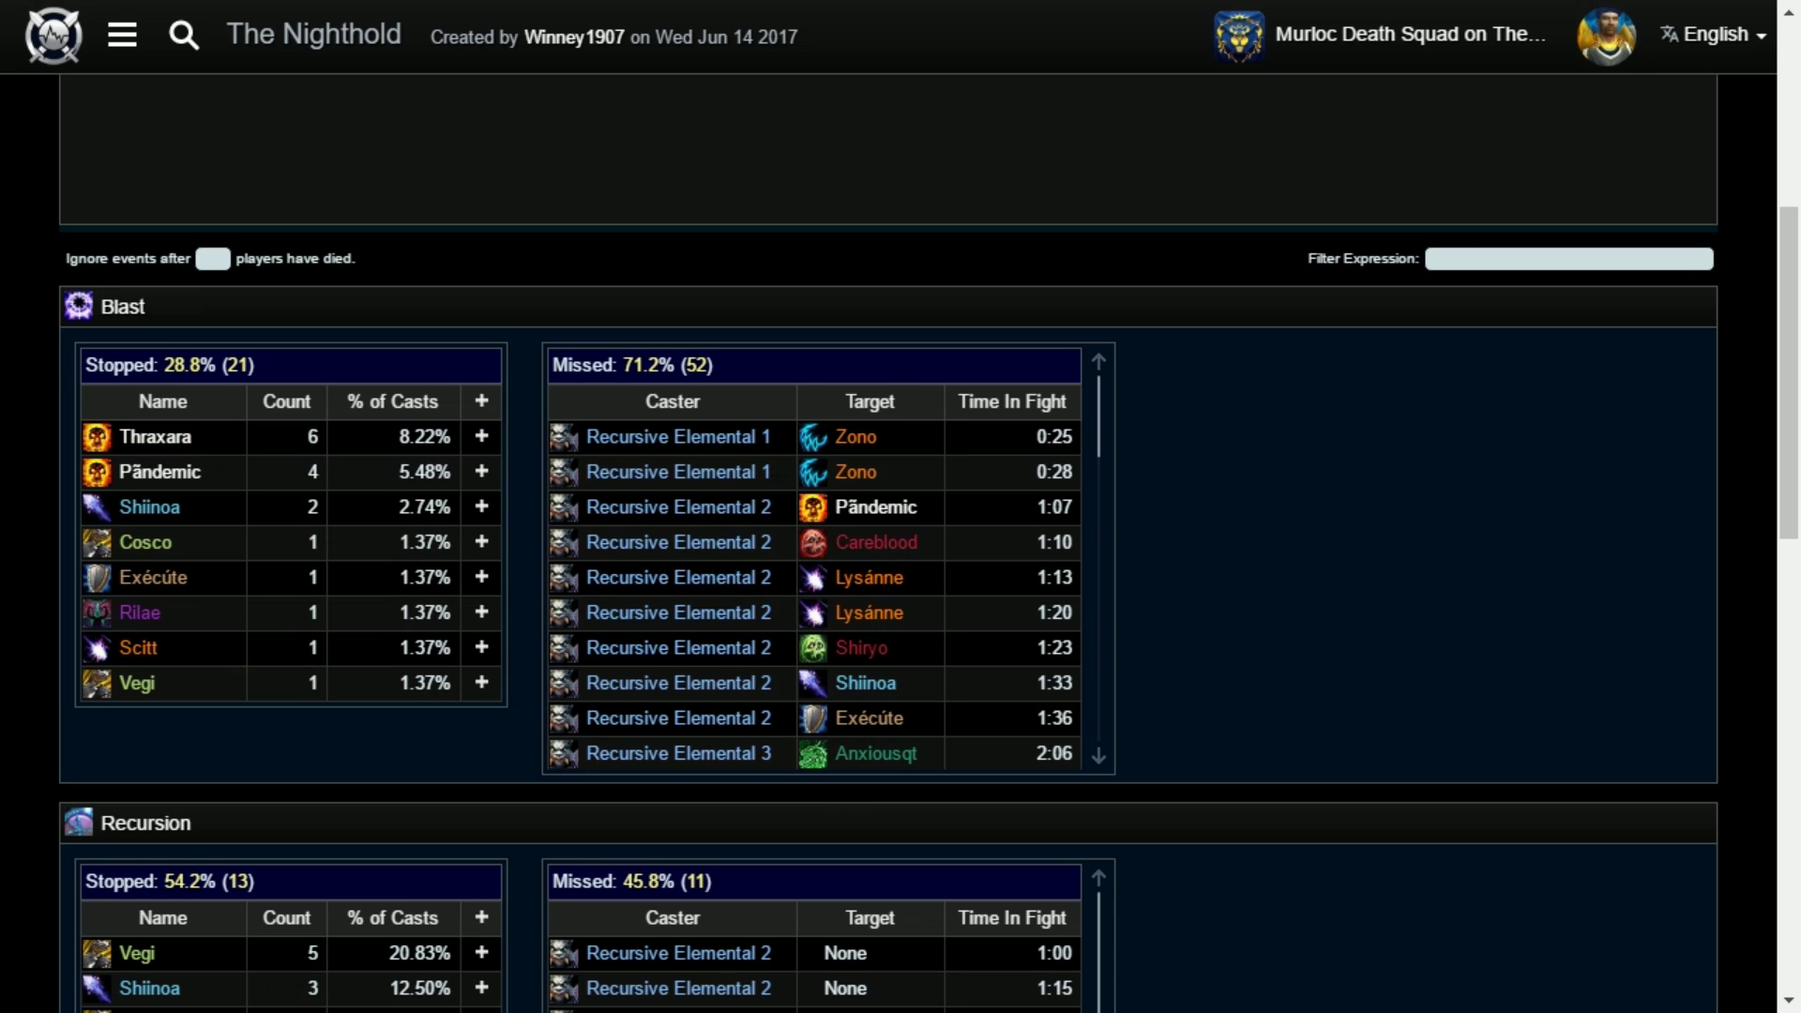
scroll(900, 544, down, 3)
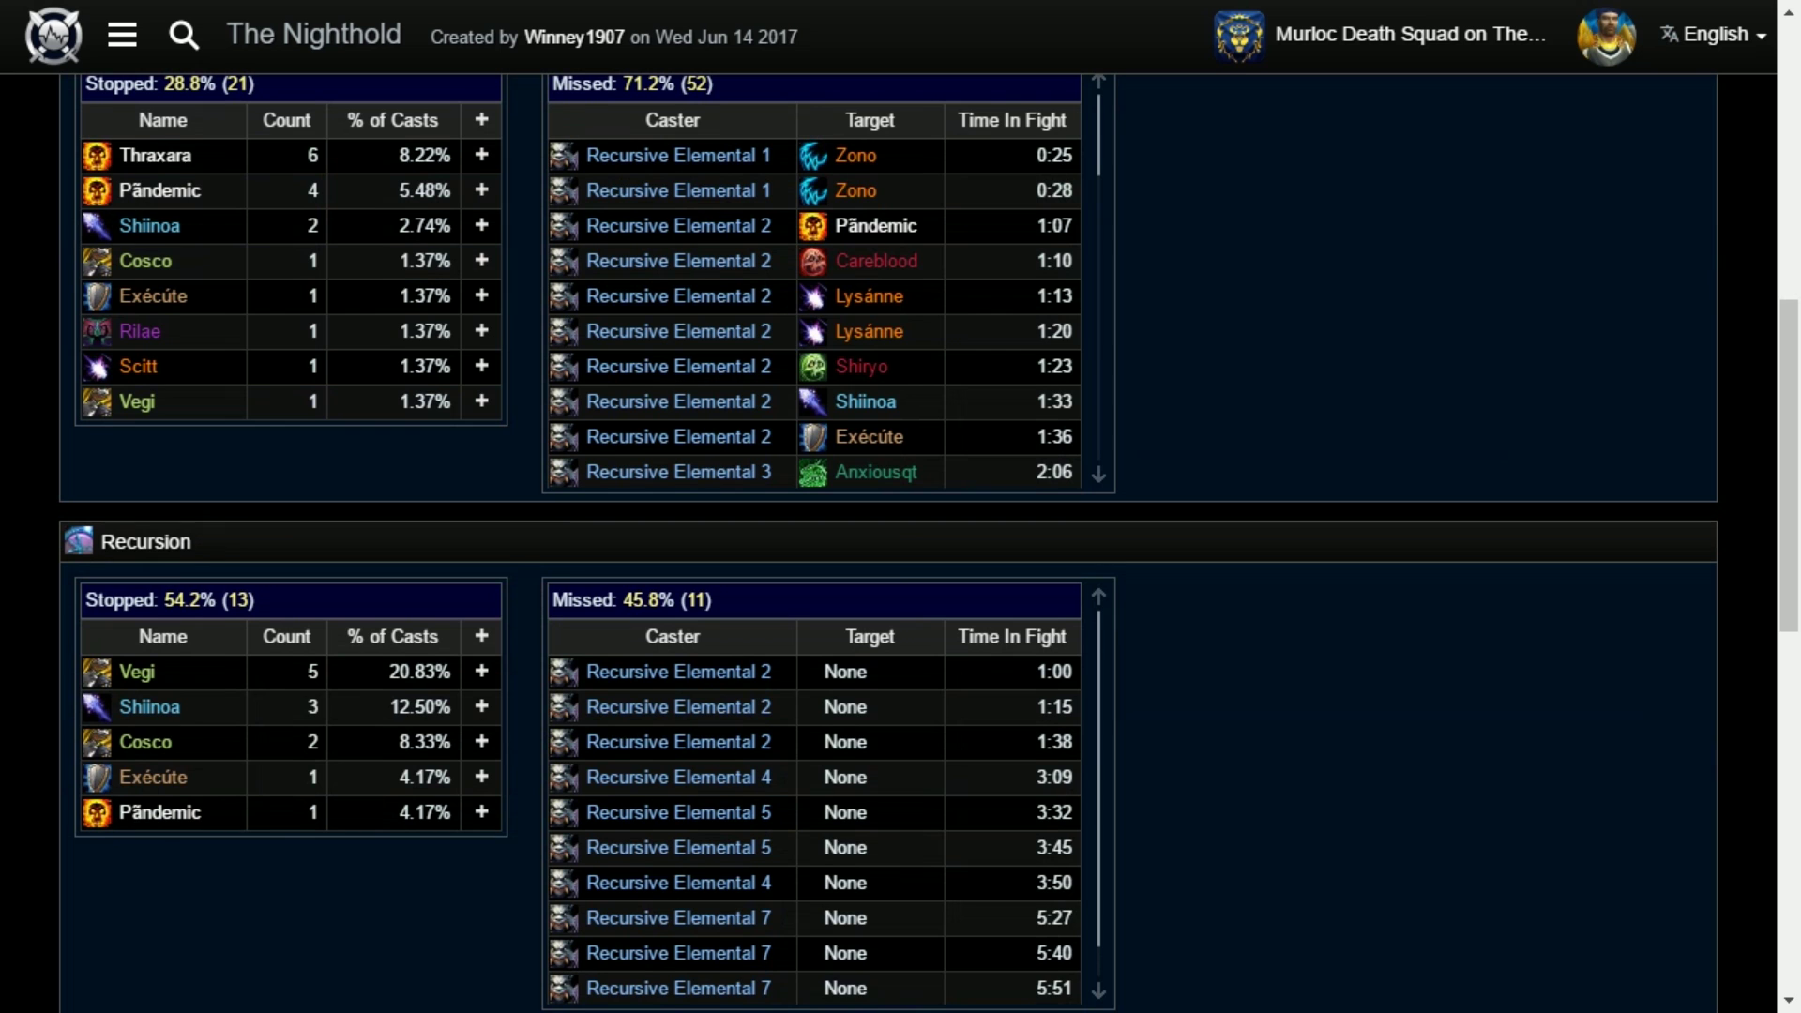
scroll(900, 544, up, 2)
scroll(901, 544, down, 3)
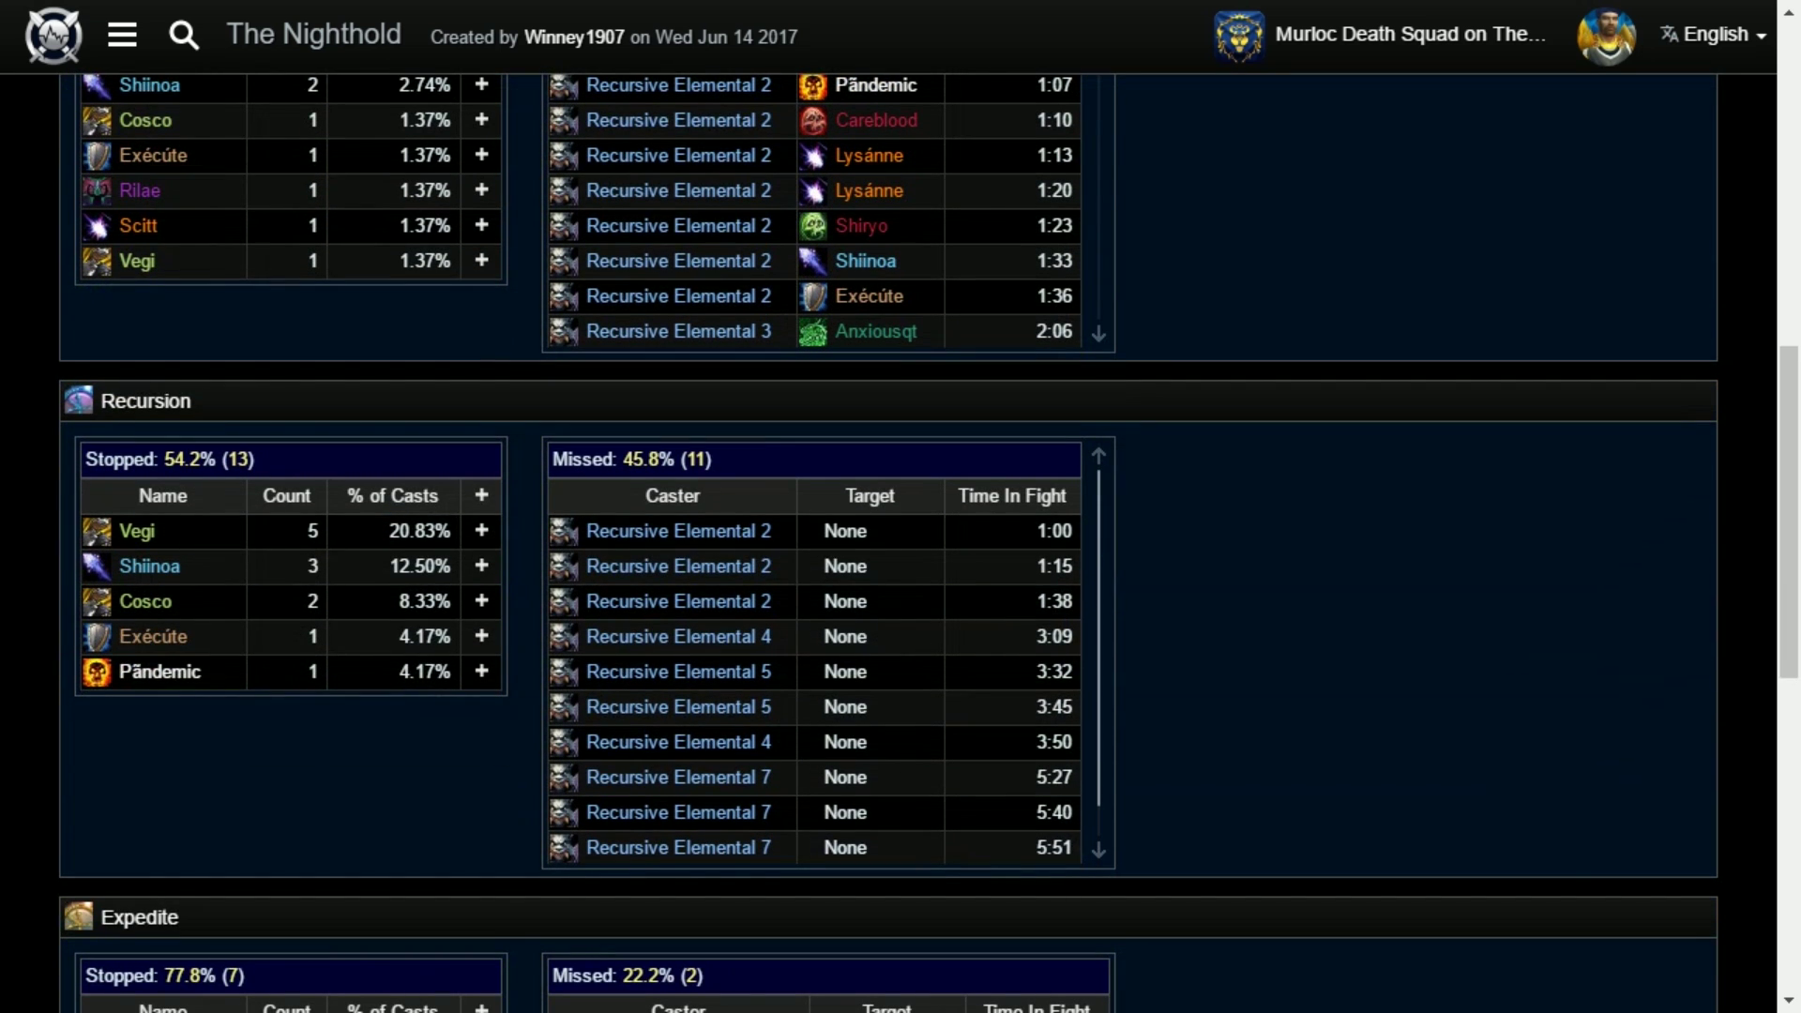
scroll(900, 544, down, 3)
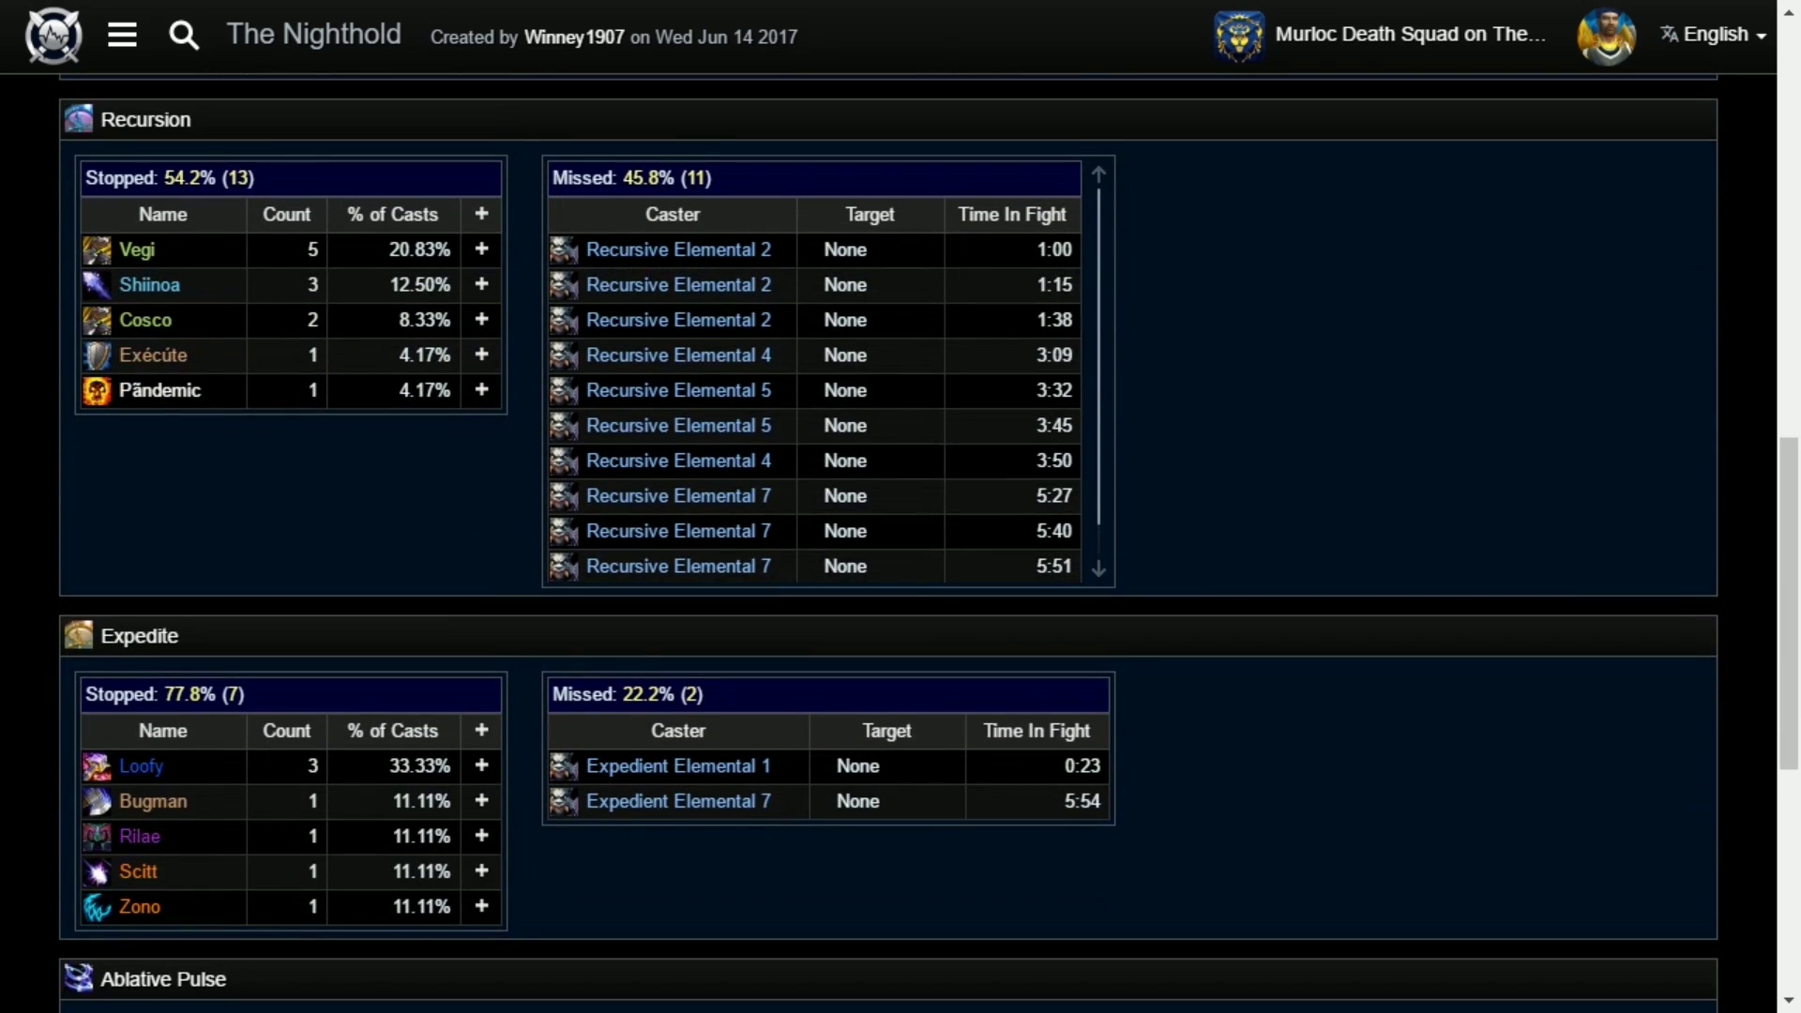
scroll(900, 544, down, 3)
scroll(291, 722, down, 3)
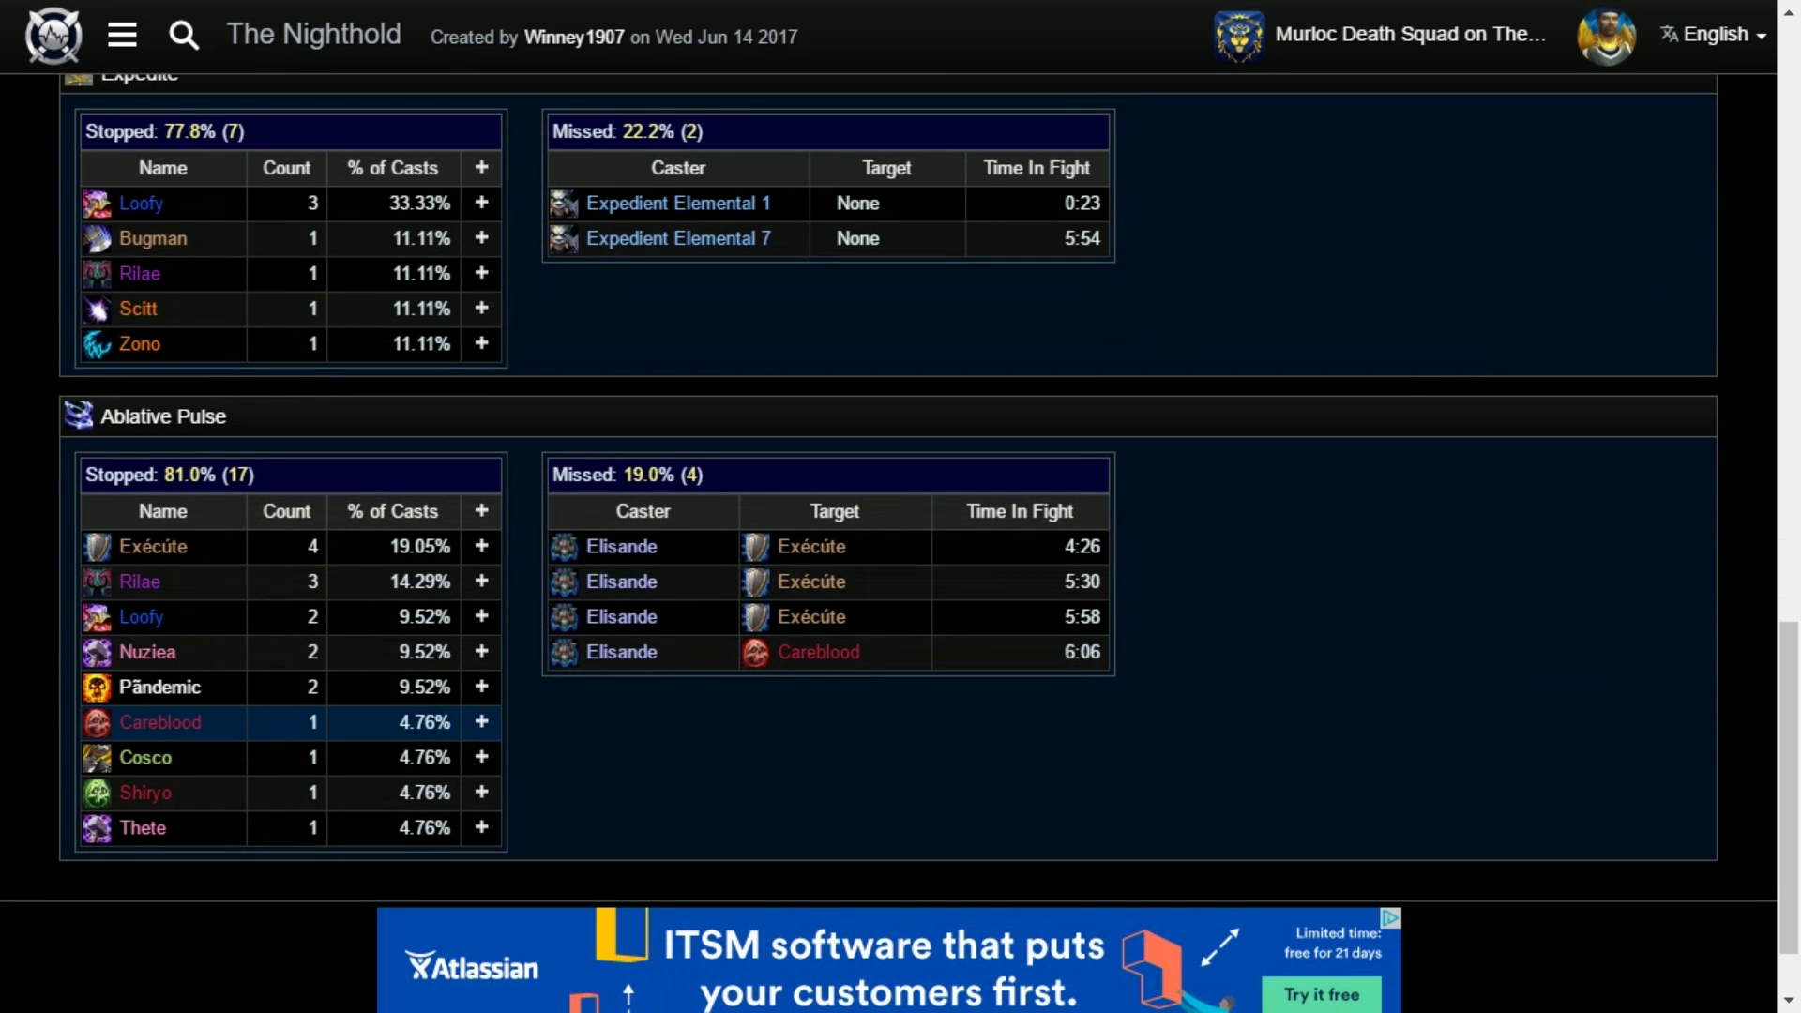
scroll(291, 722, up, 2)
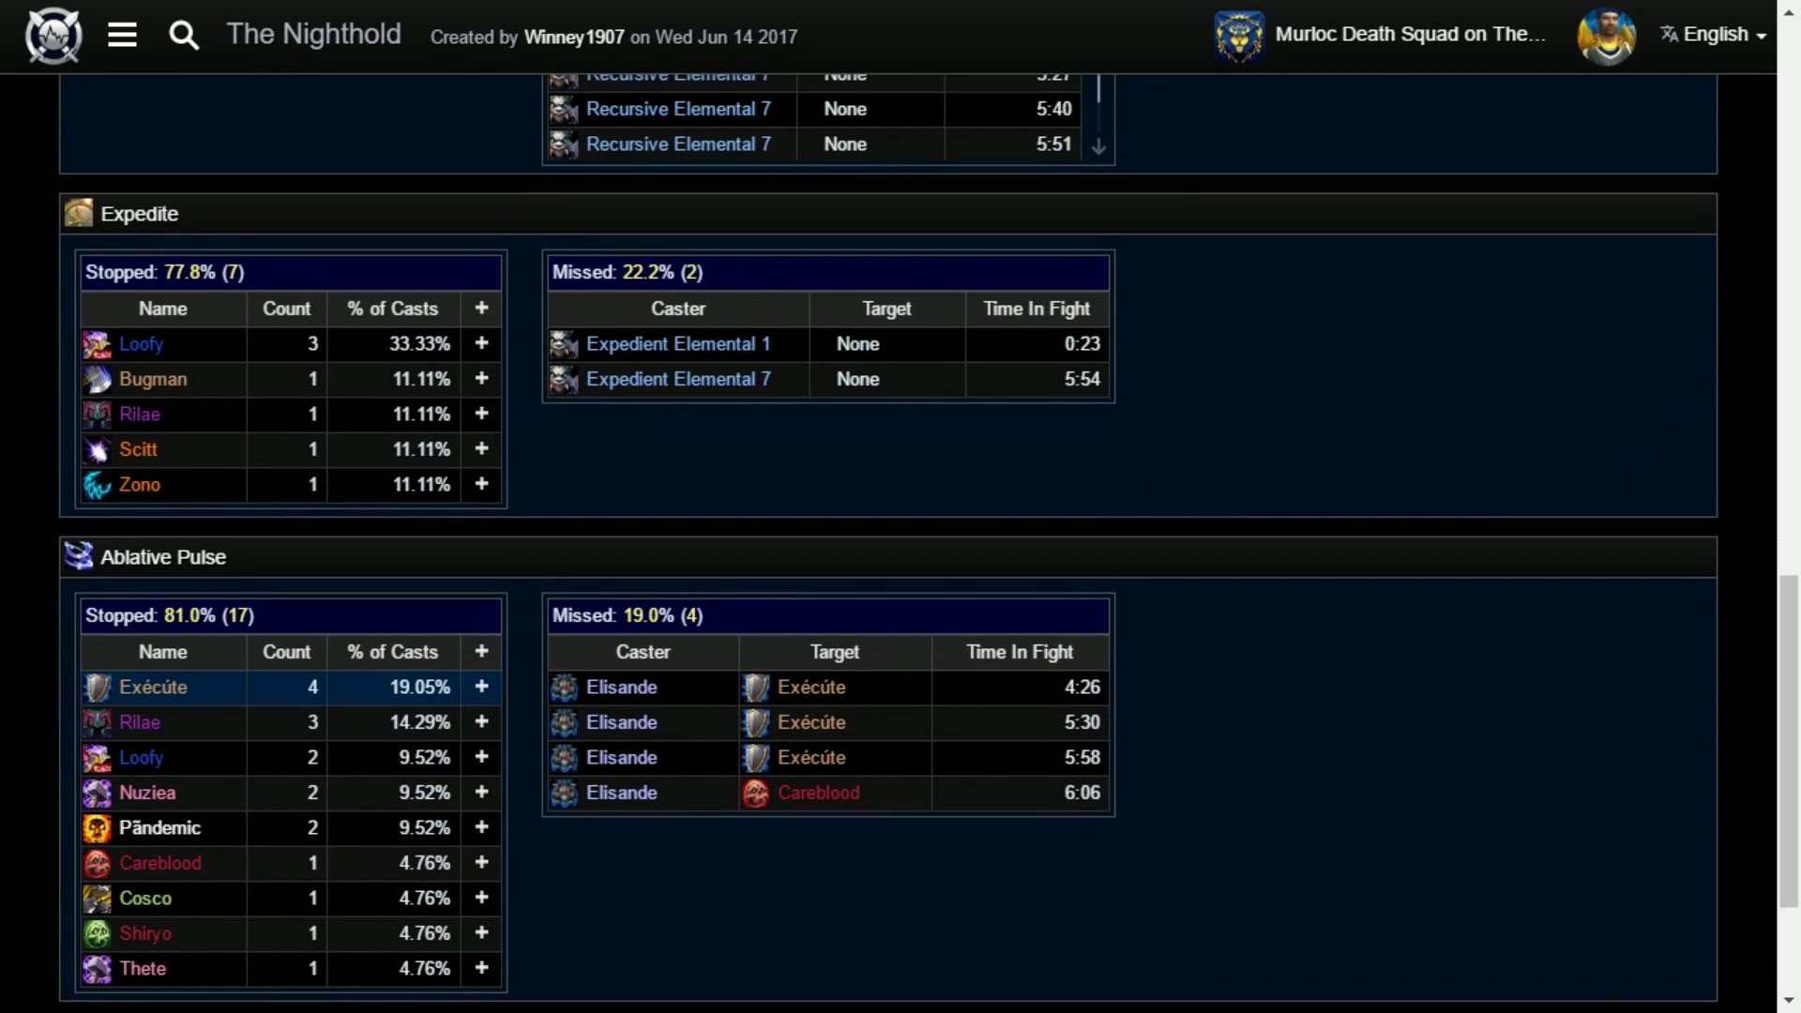
scroll(900, 544, up, 15)
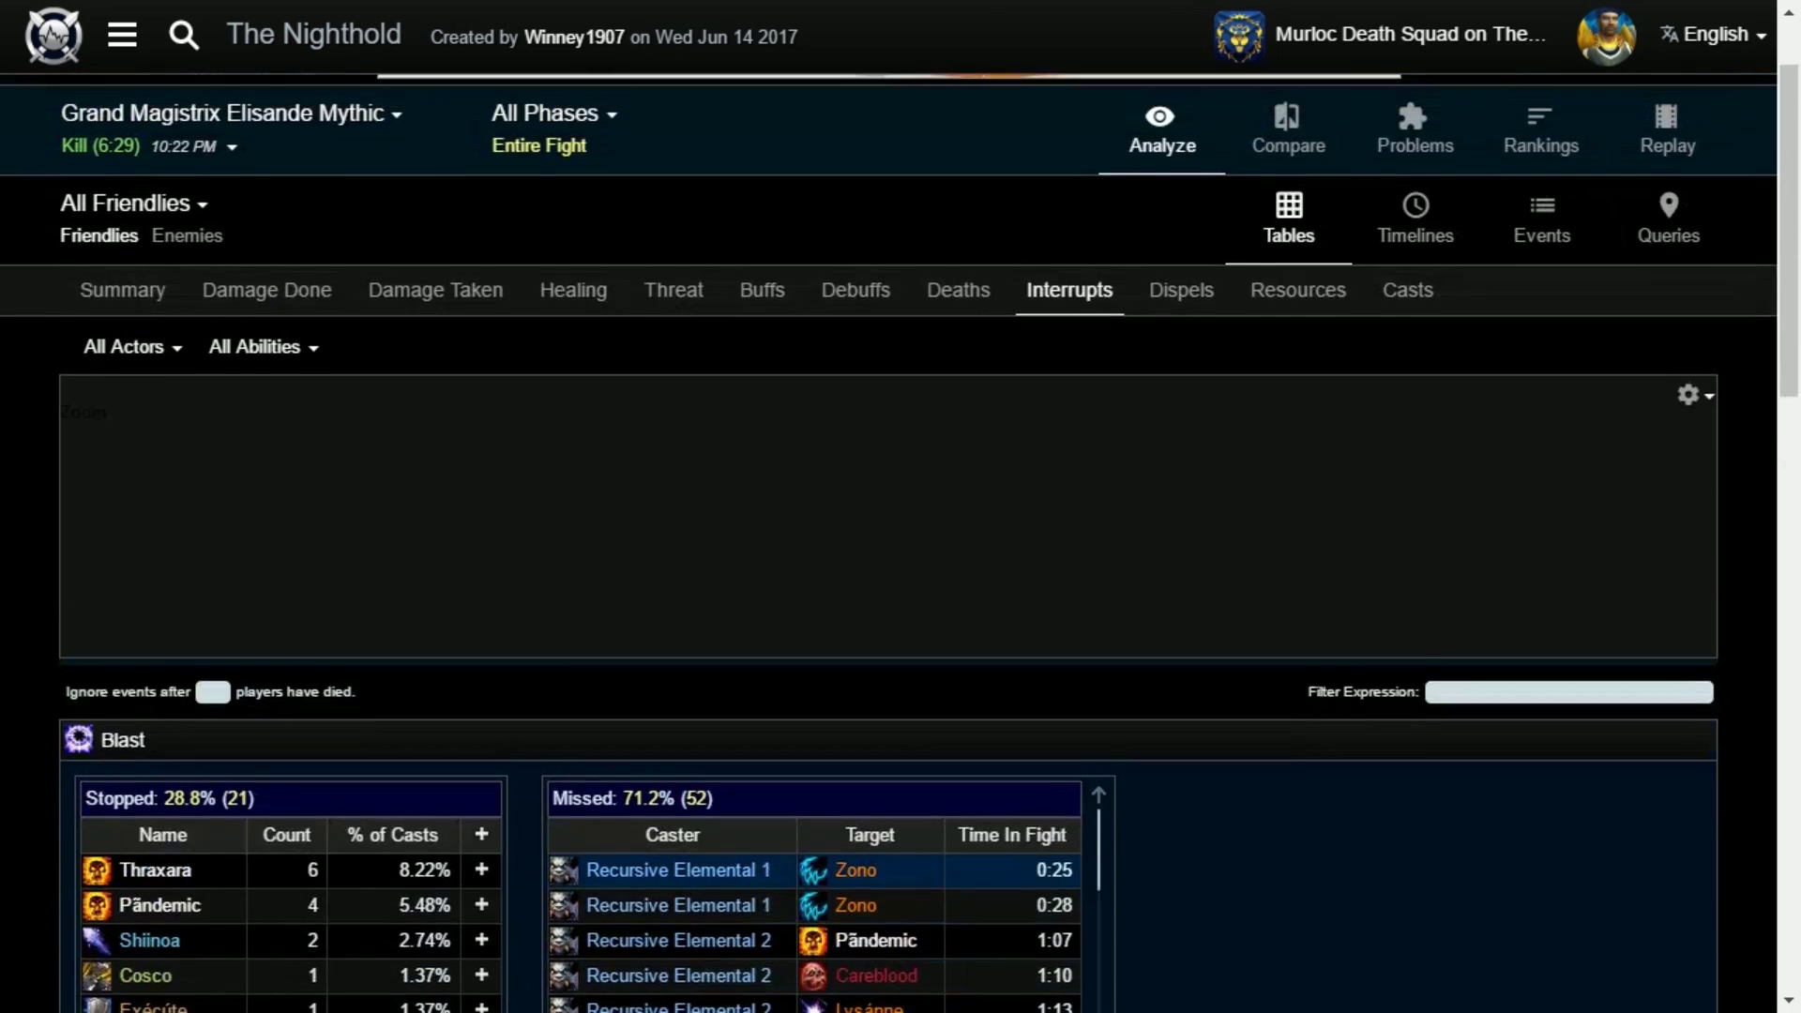
scroll(901, 544, down, 3)
scroll(815, 699, down, 3)
scroll(675, 651, down, 1)
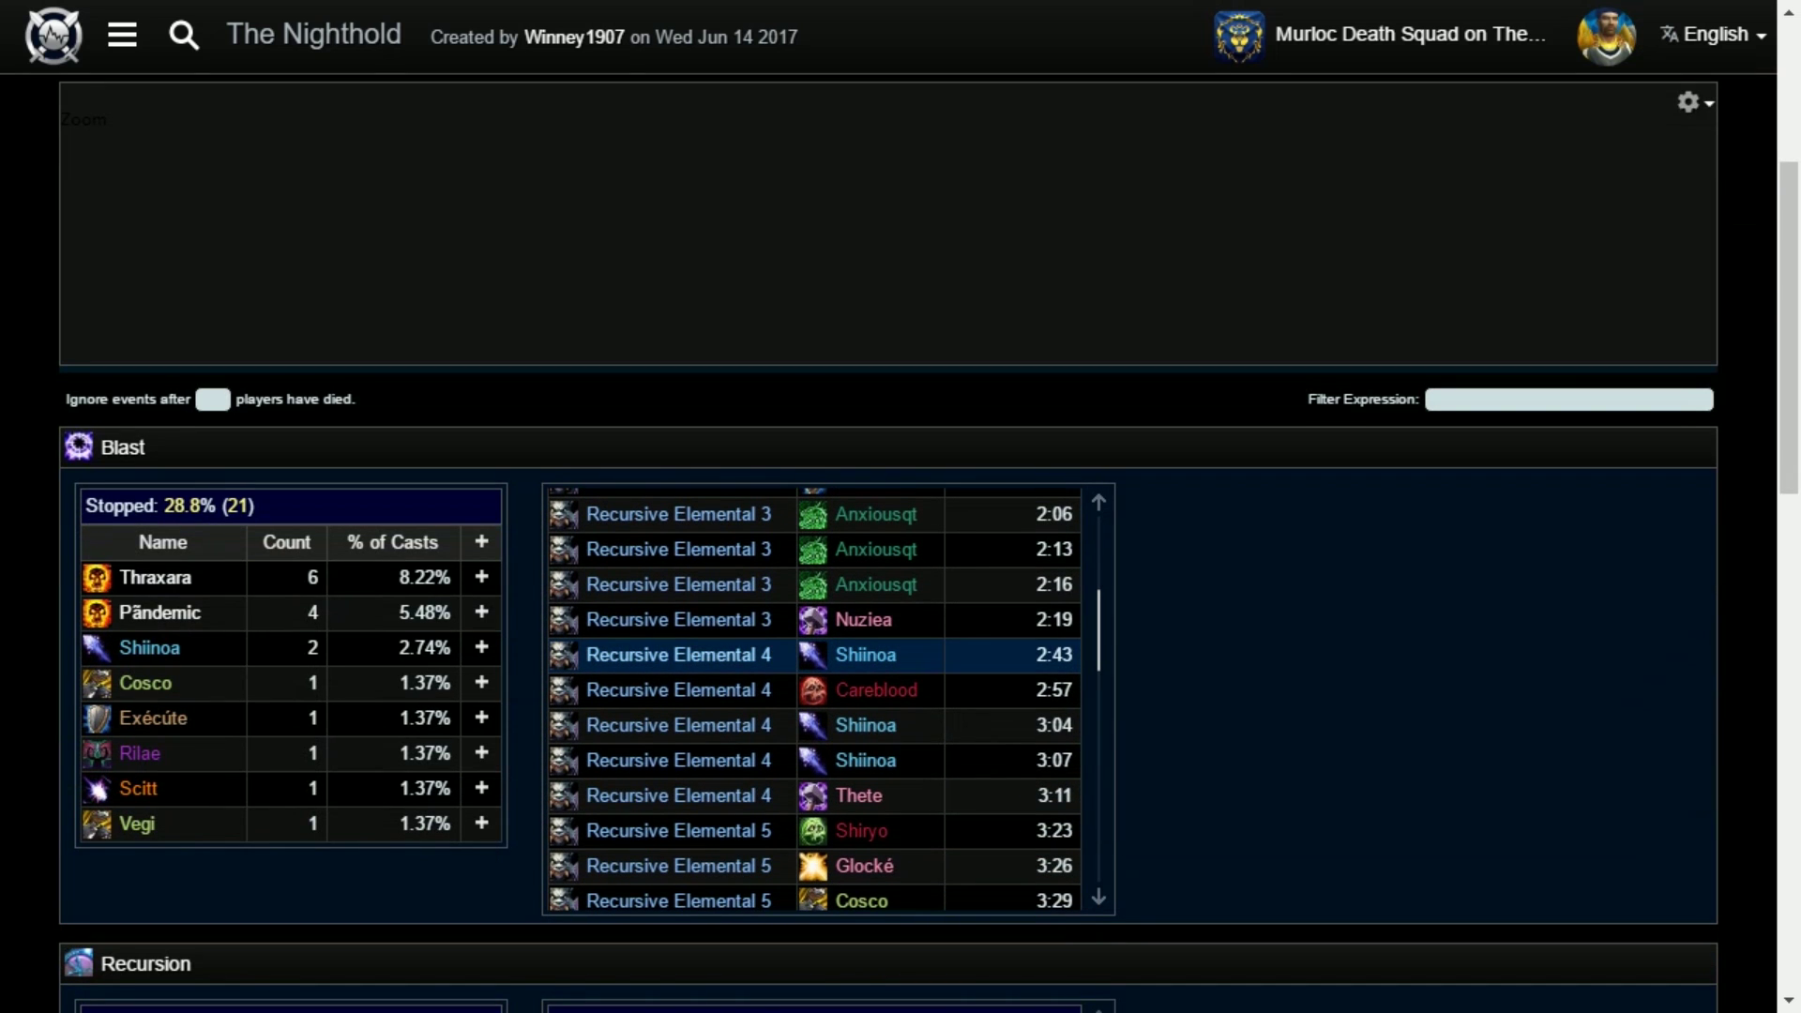
scroll(675, 829, up, 3)
scroll(675, 829, up, 2)
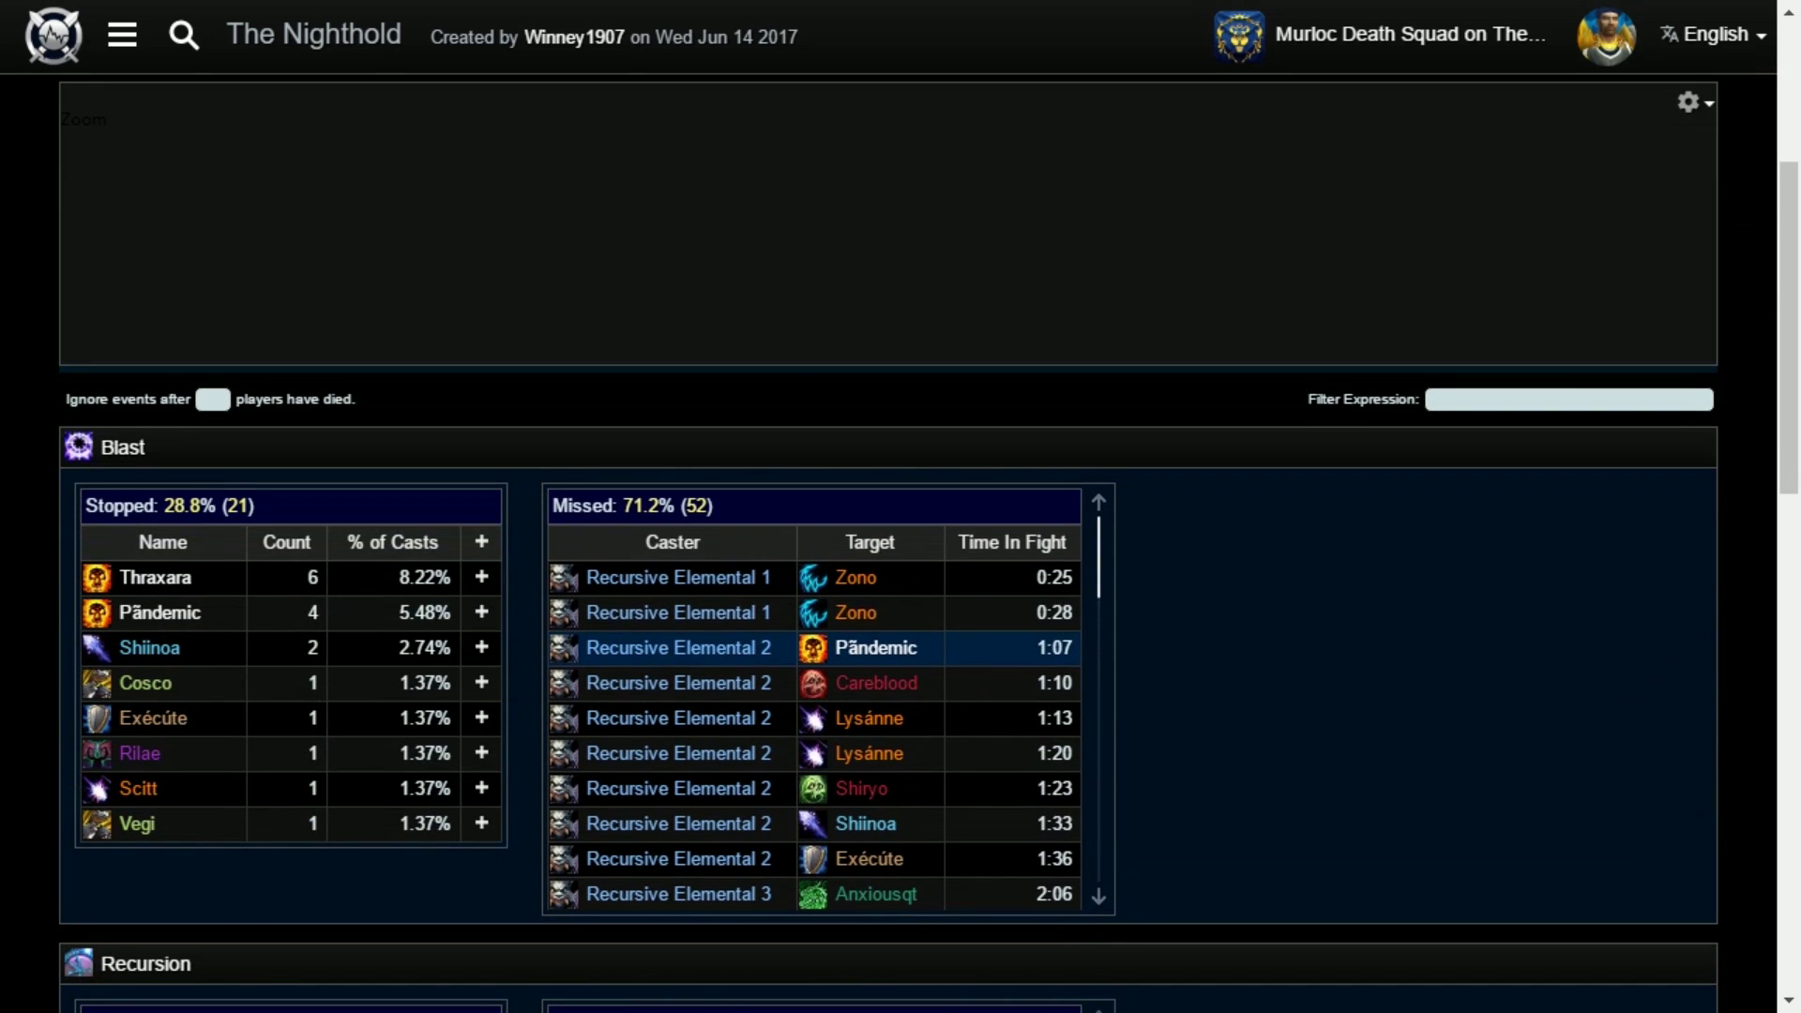
scroll(900, 544, down, 3)
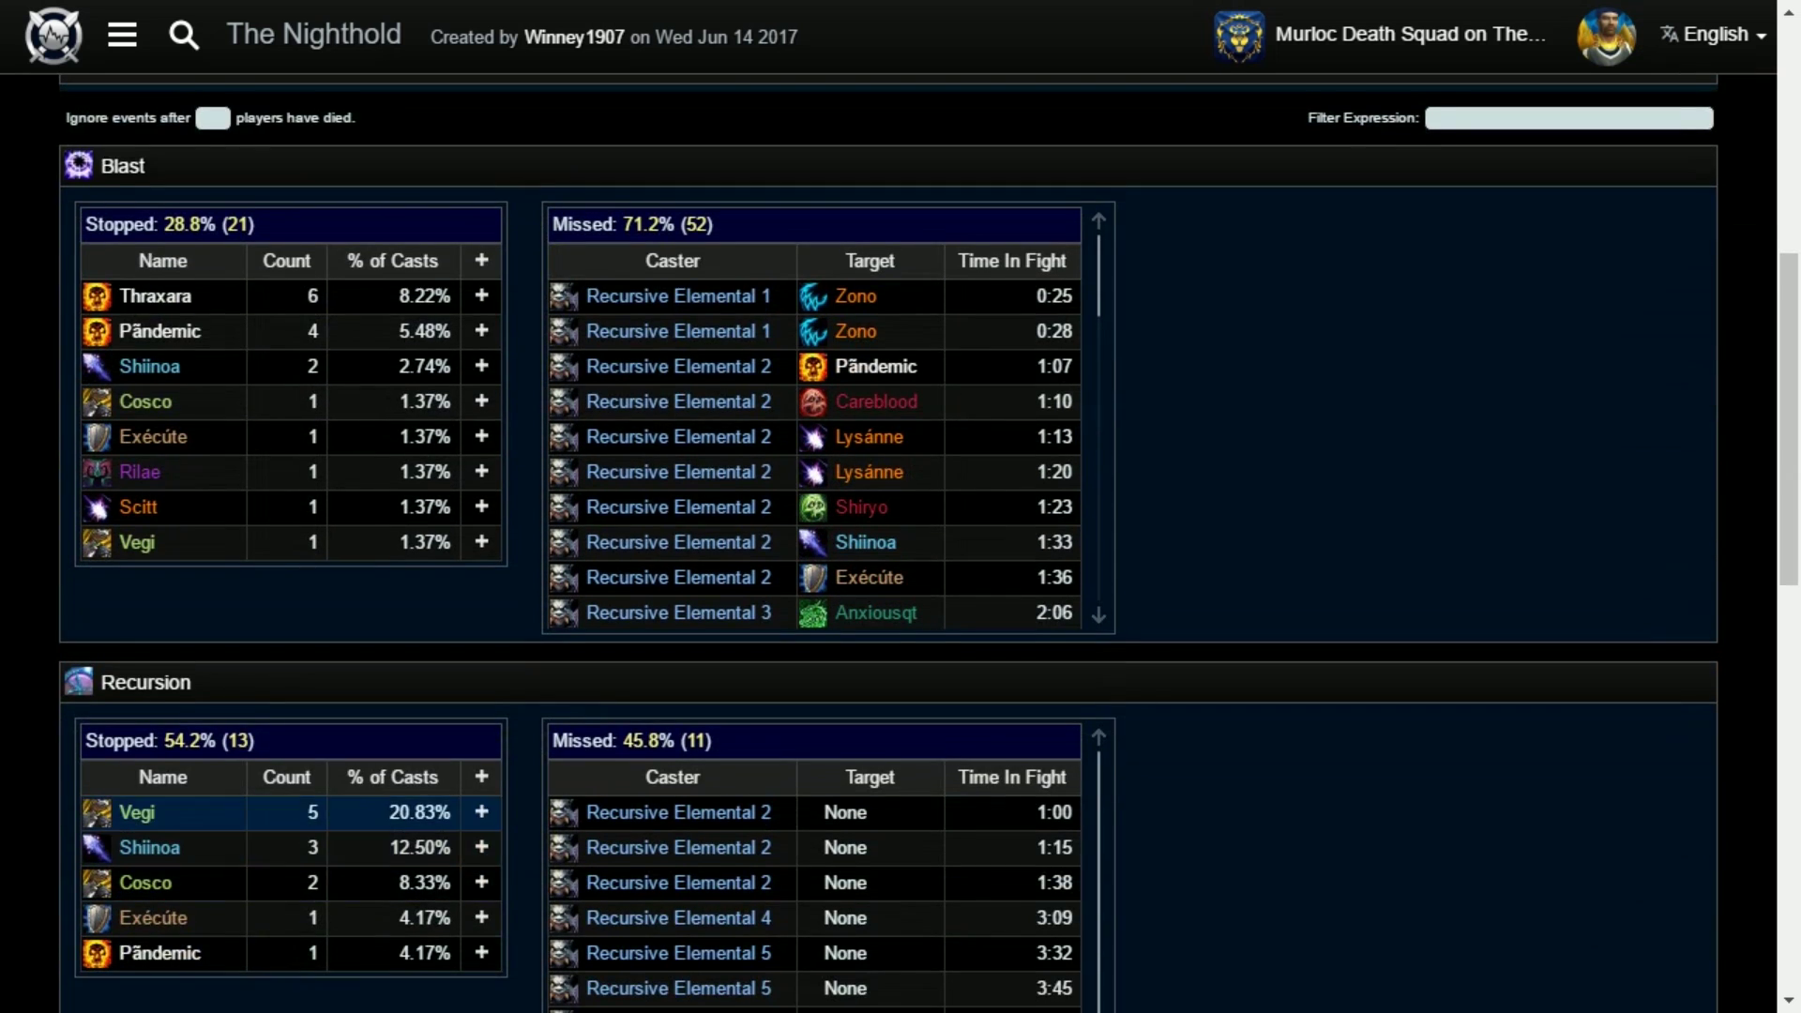
scroll(901, 544, down, 3)
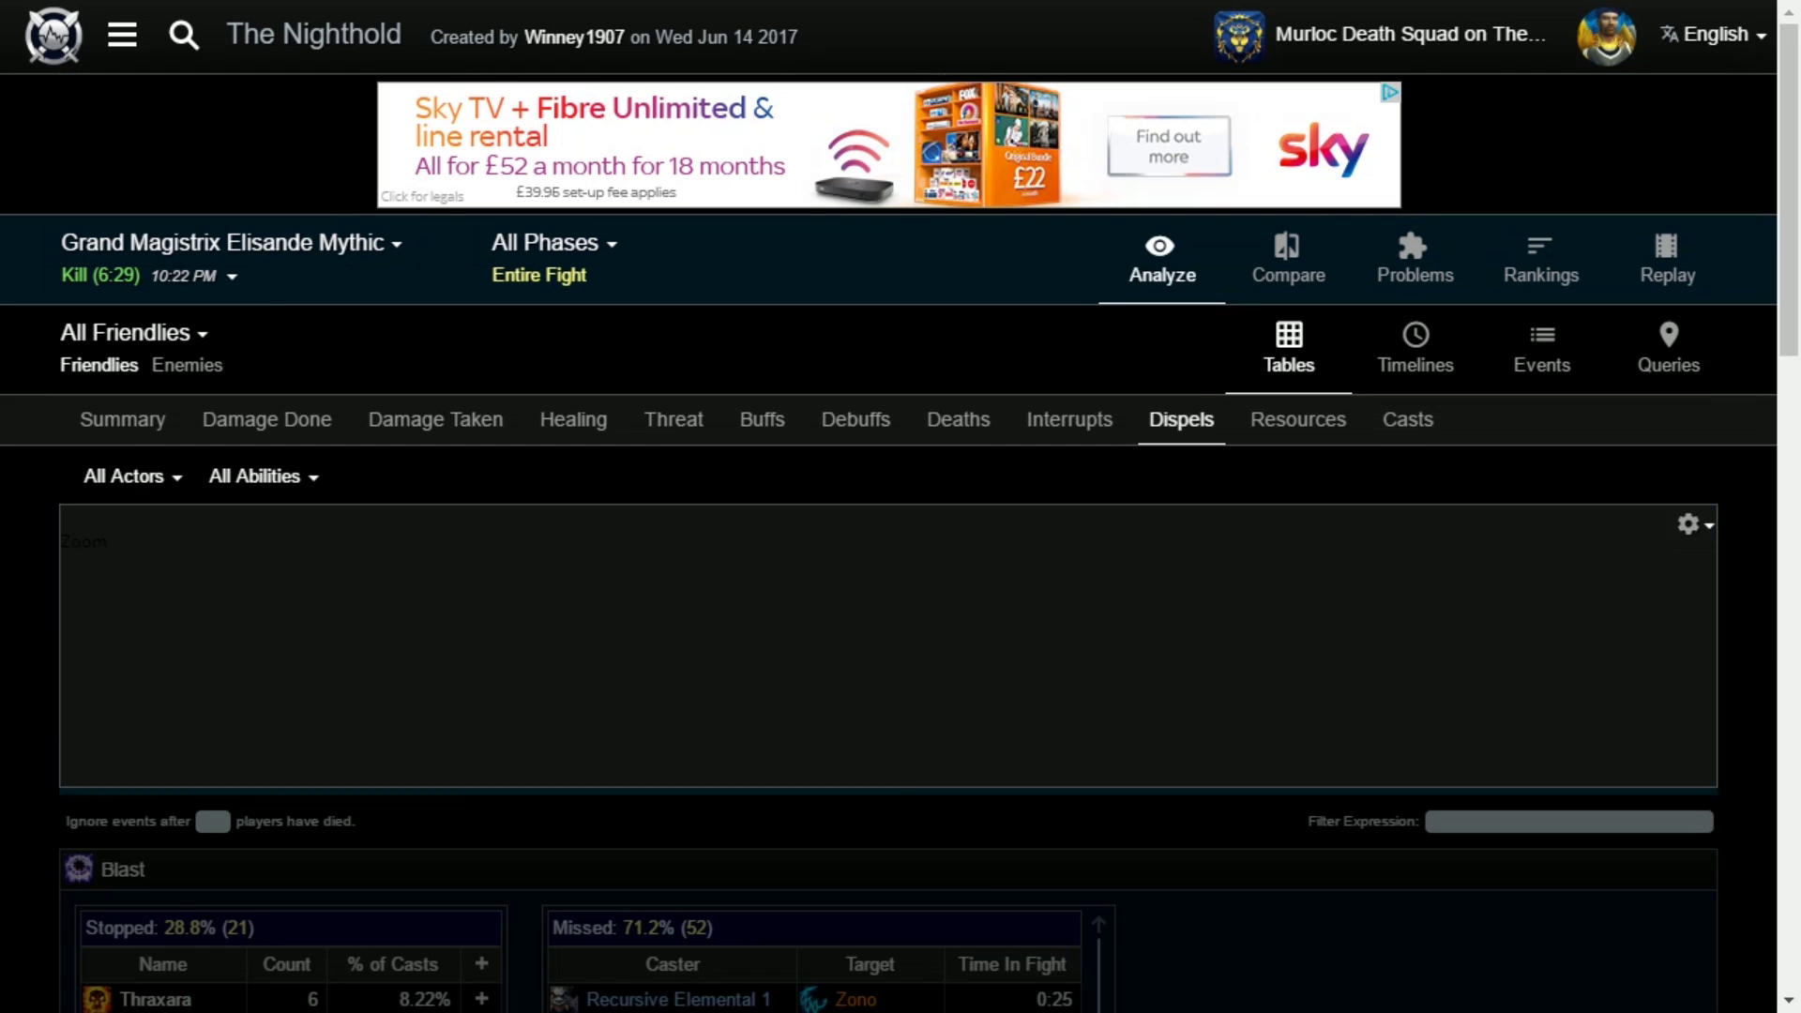
key(alt+Left)
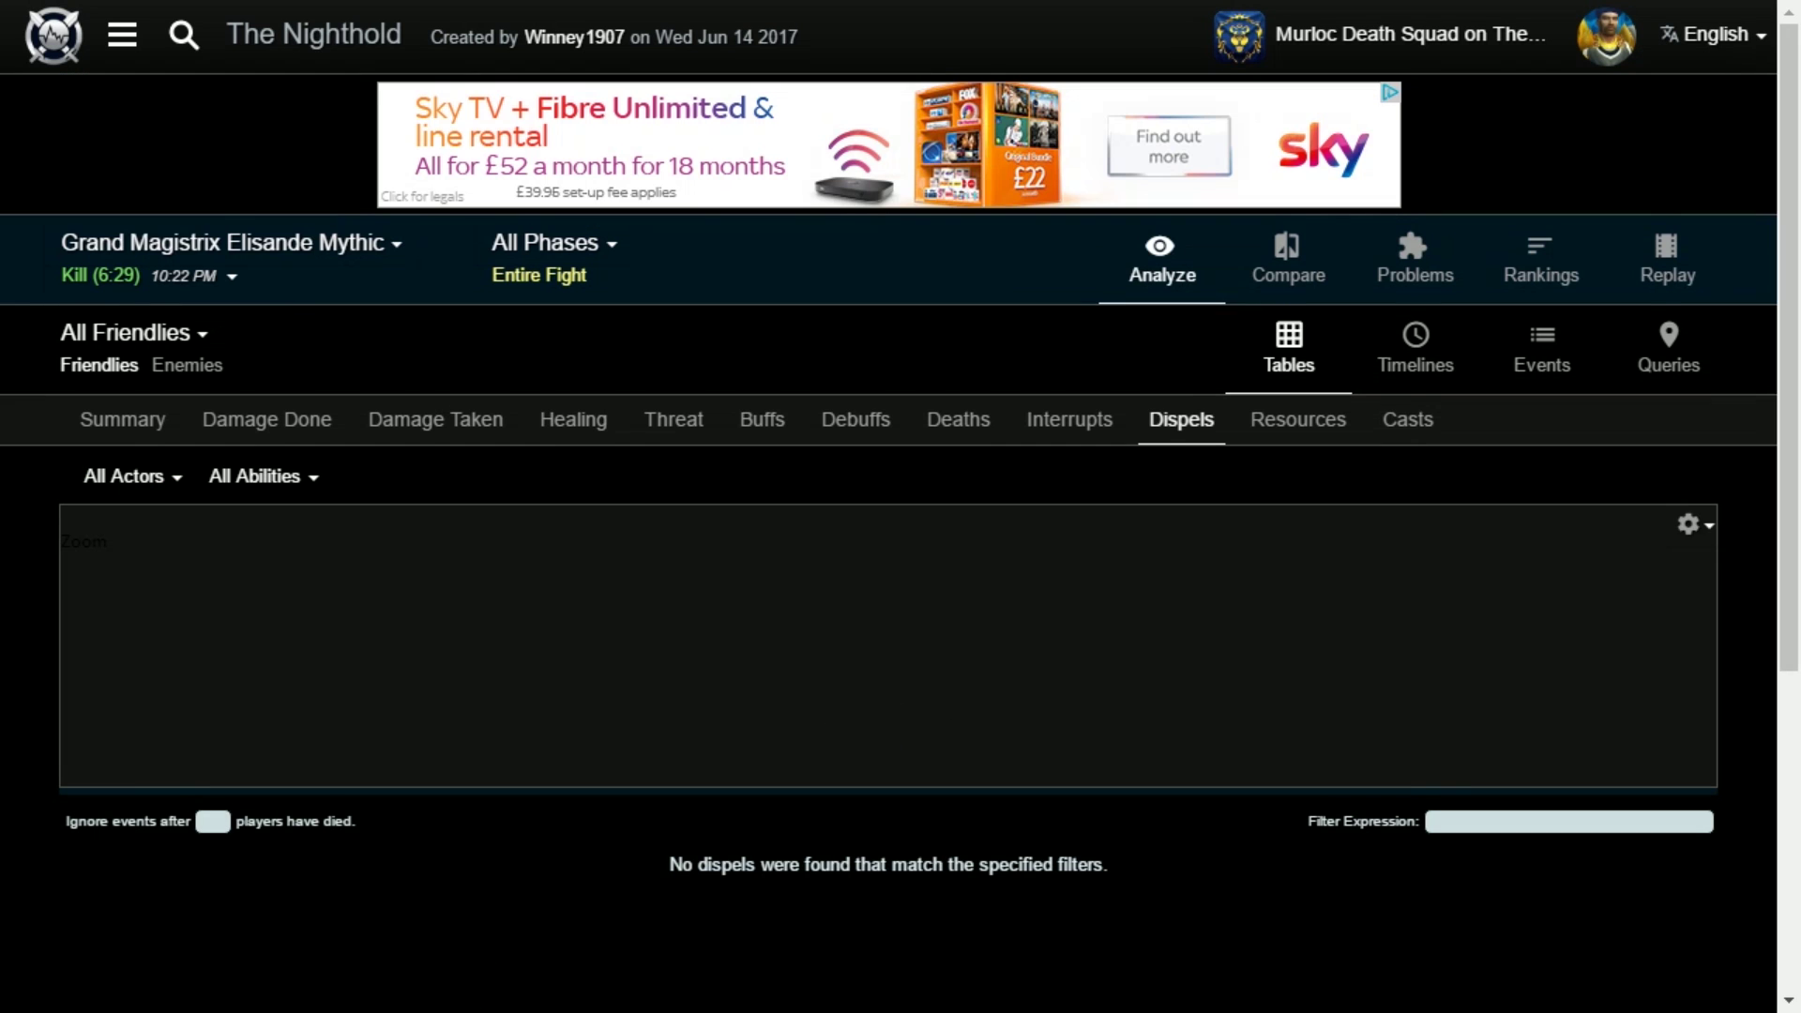
Step: Switch the report to the Trilliax Mythic fight and bring up its Resources graphs
scroll(900, 506, down, 3)
scroll(900, 506, up, 2)
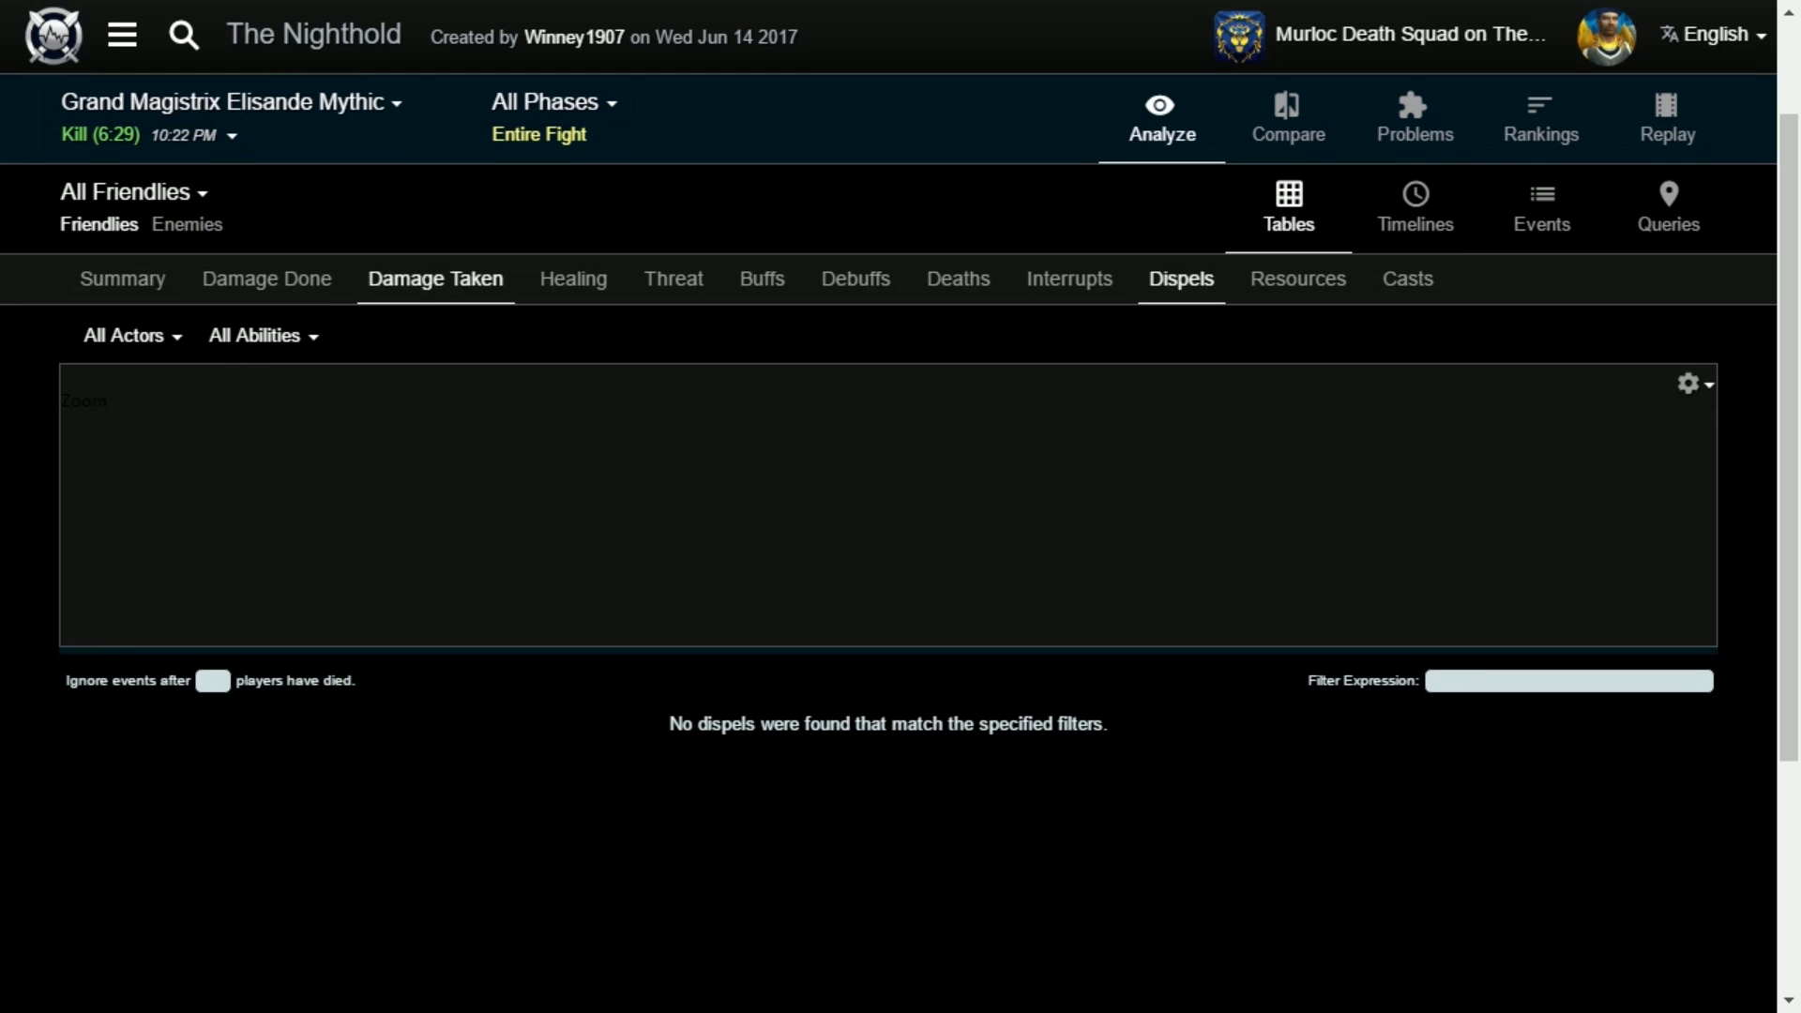
mouse_move(225, 101)
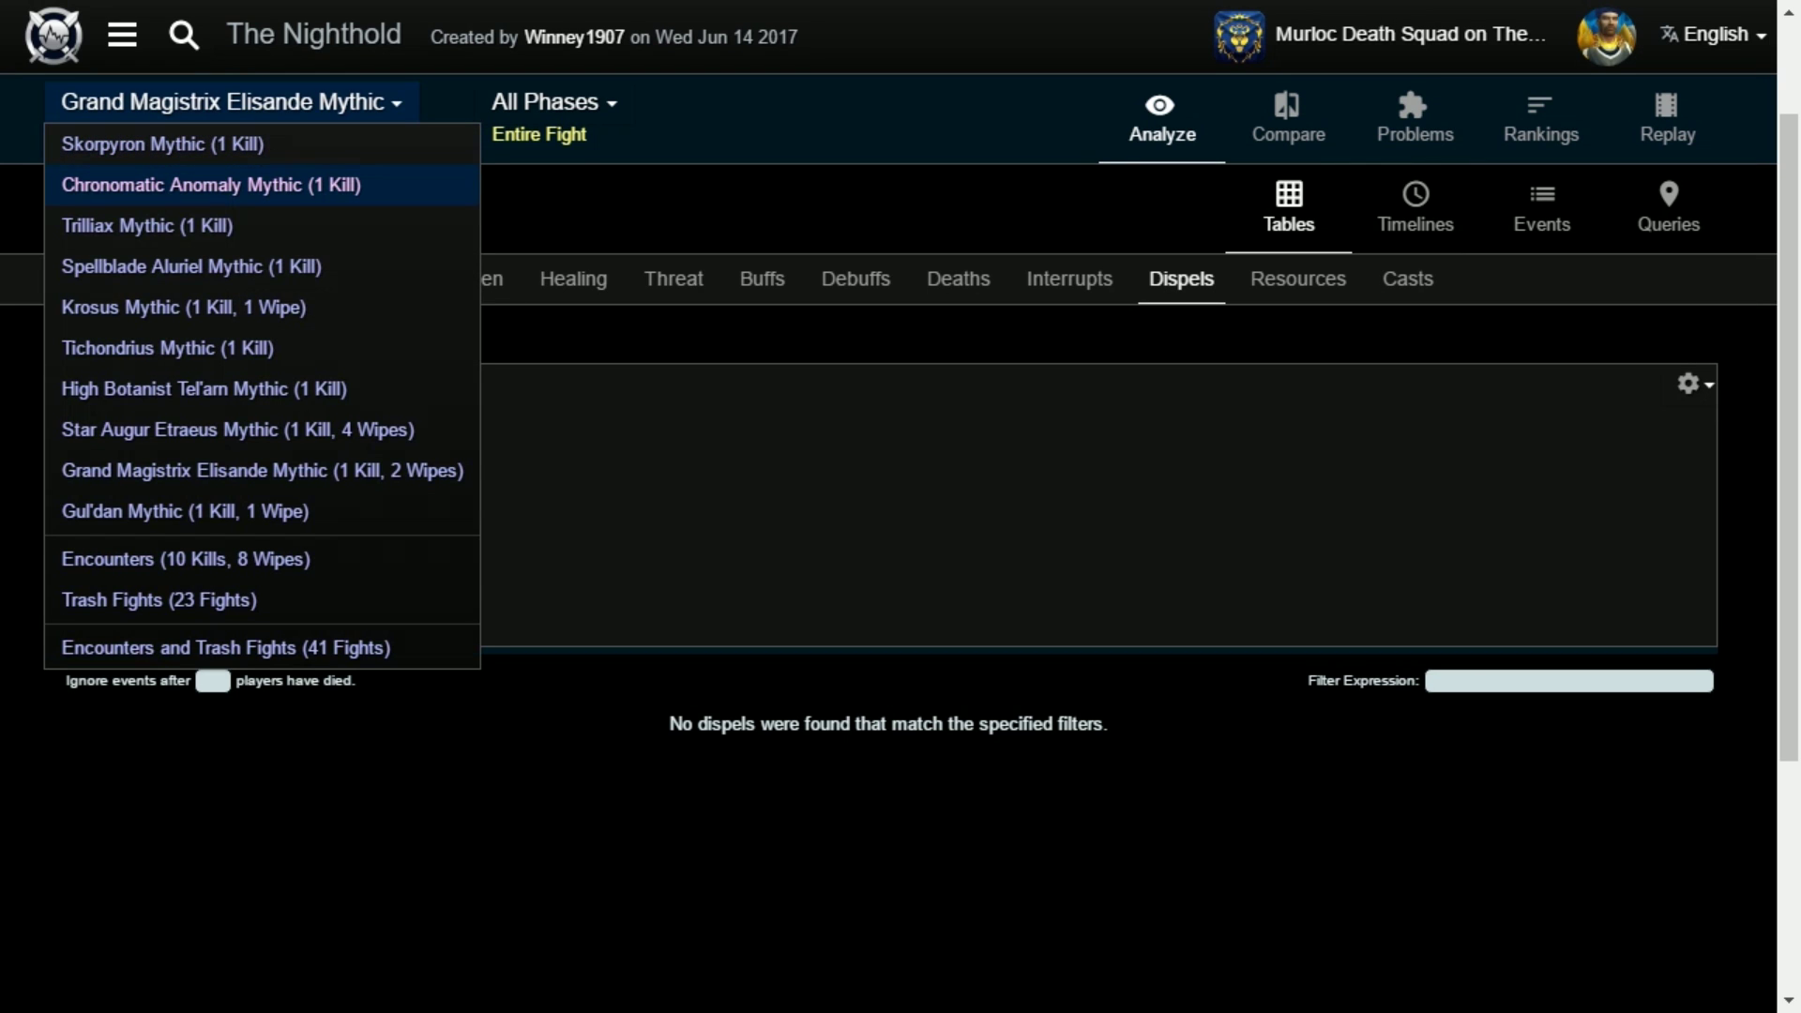
click(147, 225)
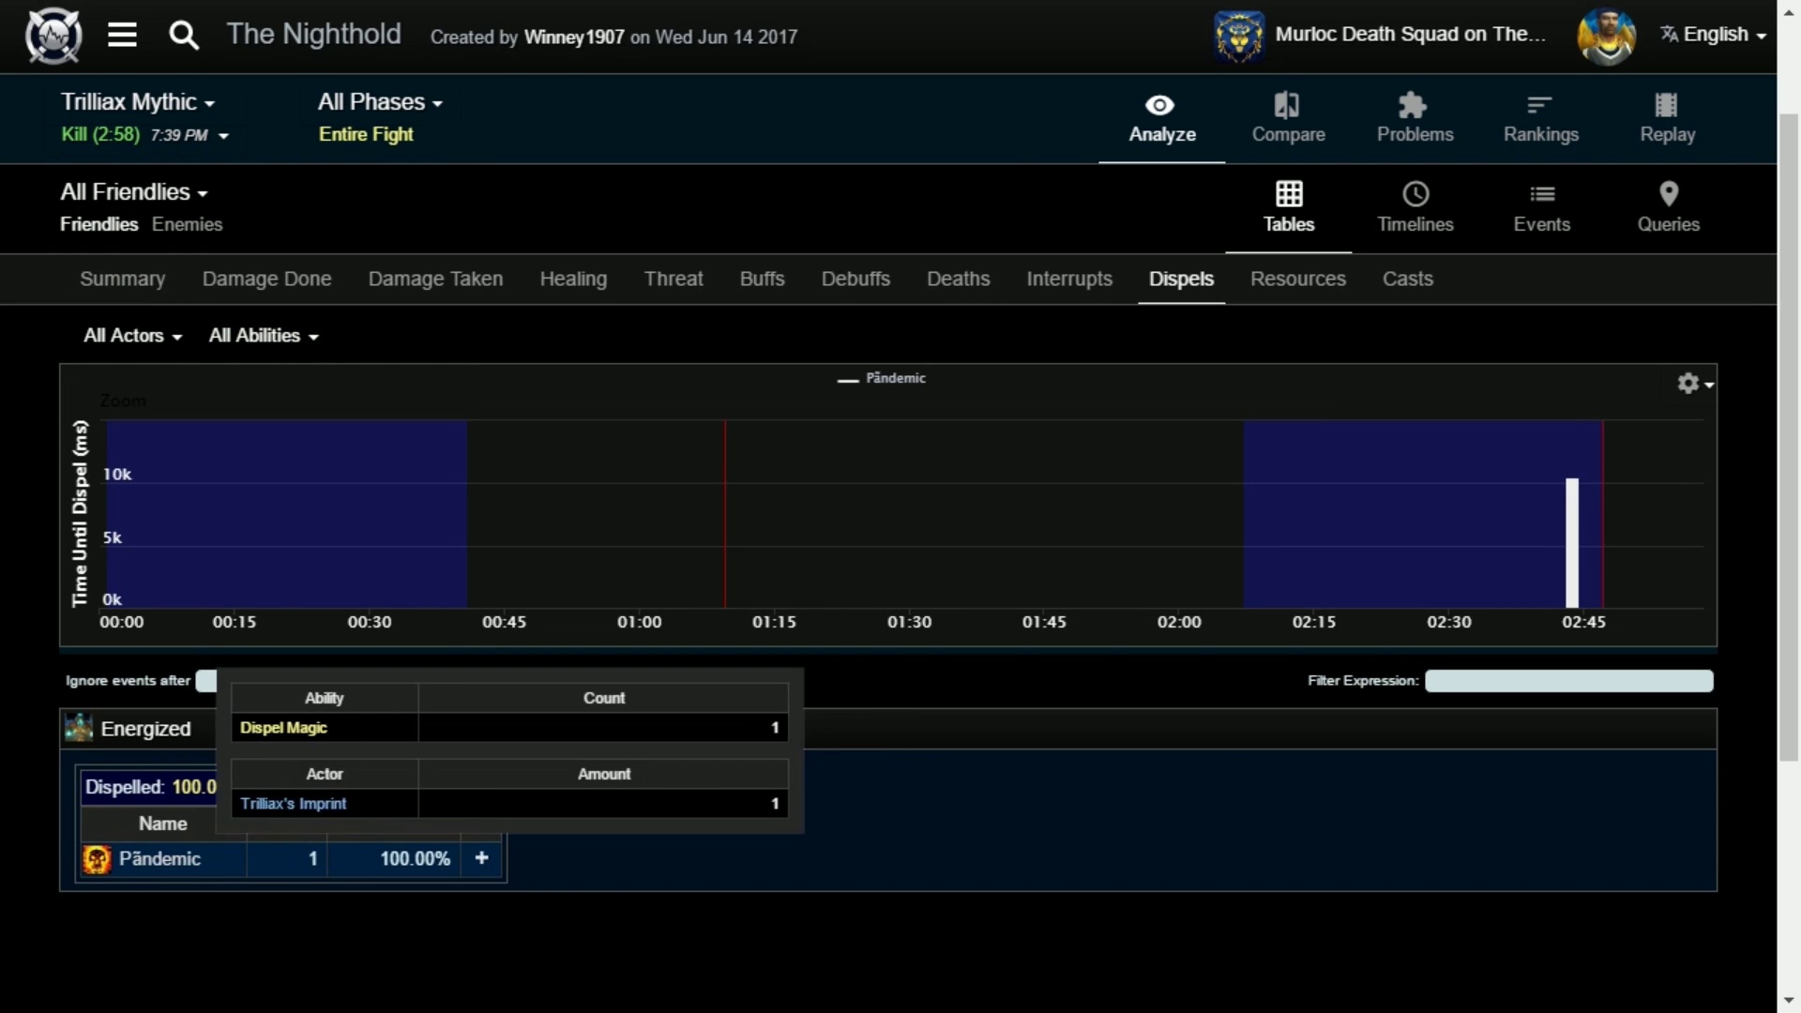
click(1297, 279)
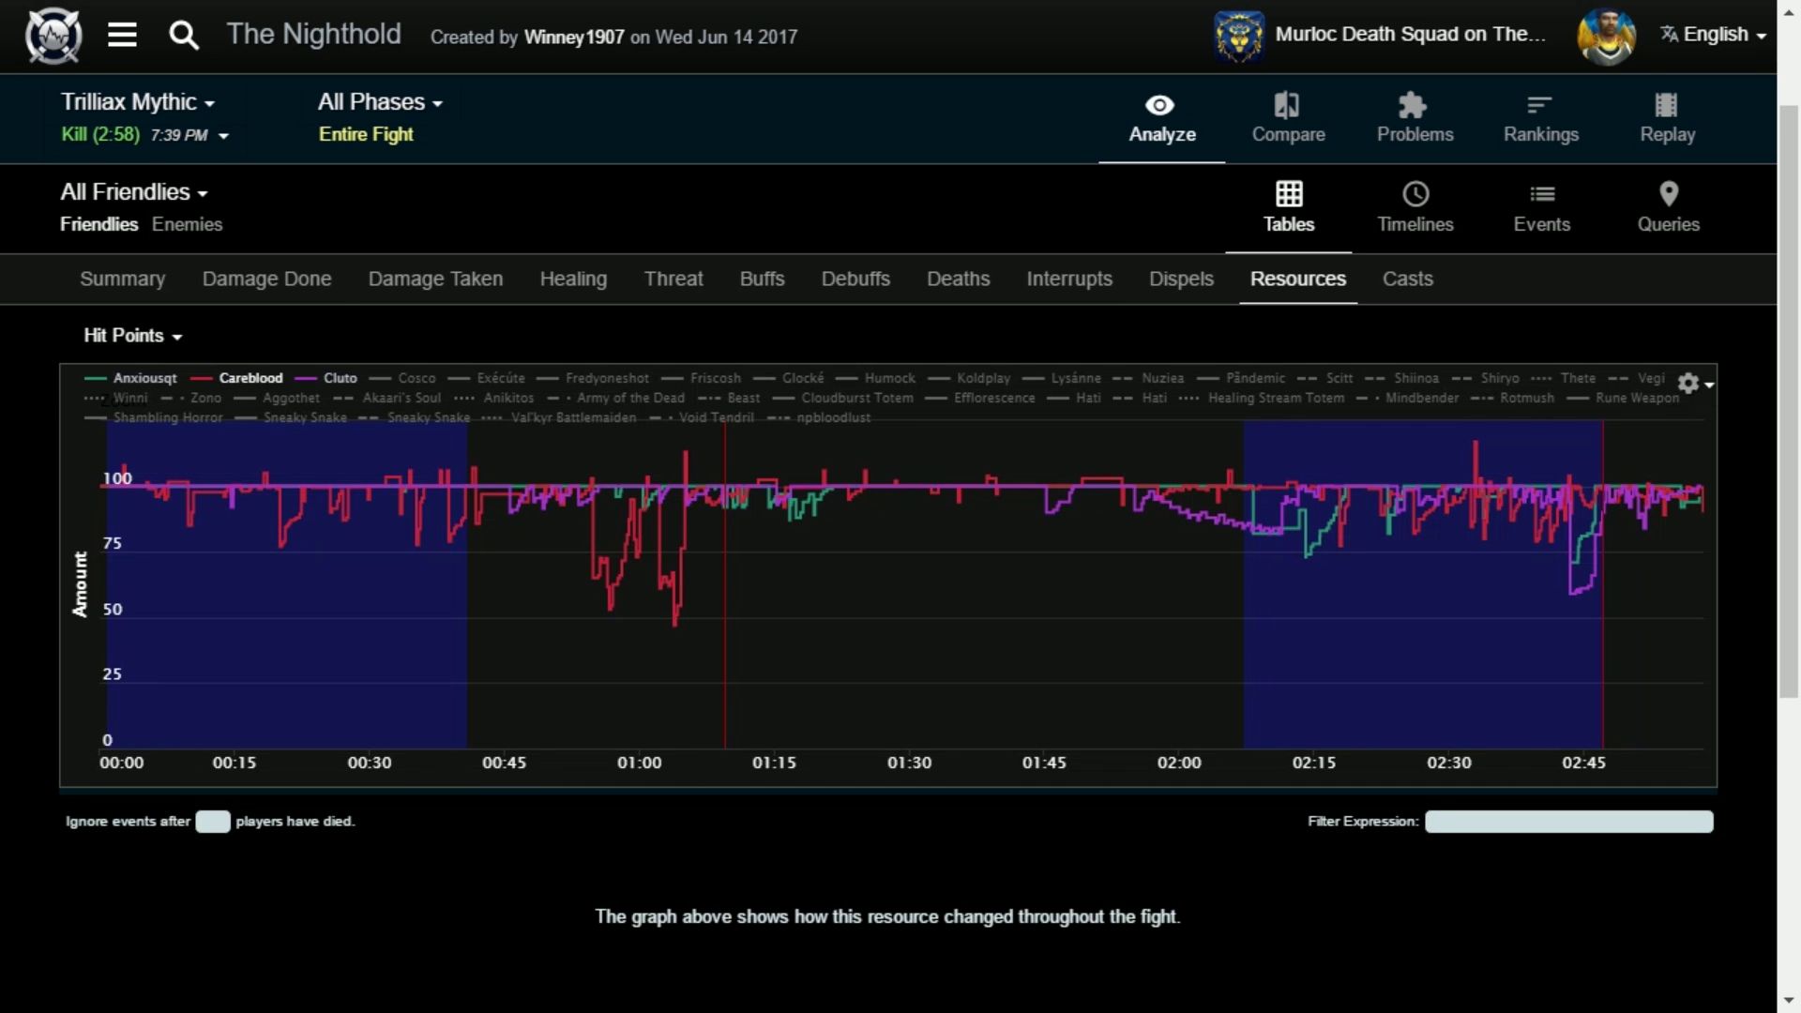
Step: Graph Thete's Holy Power instead of friendly Hit Points on the Trilliax resources view
mouse_move(132, 192)
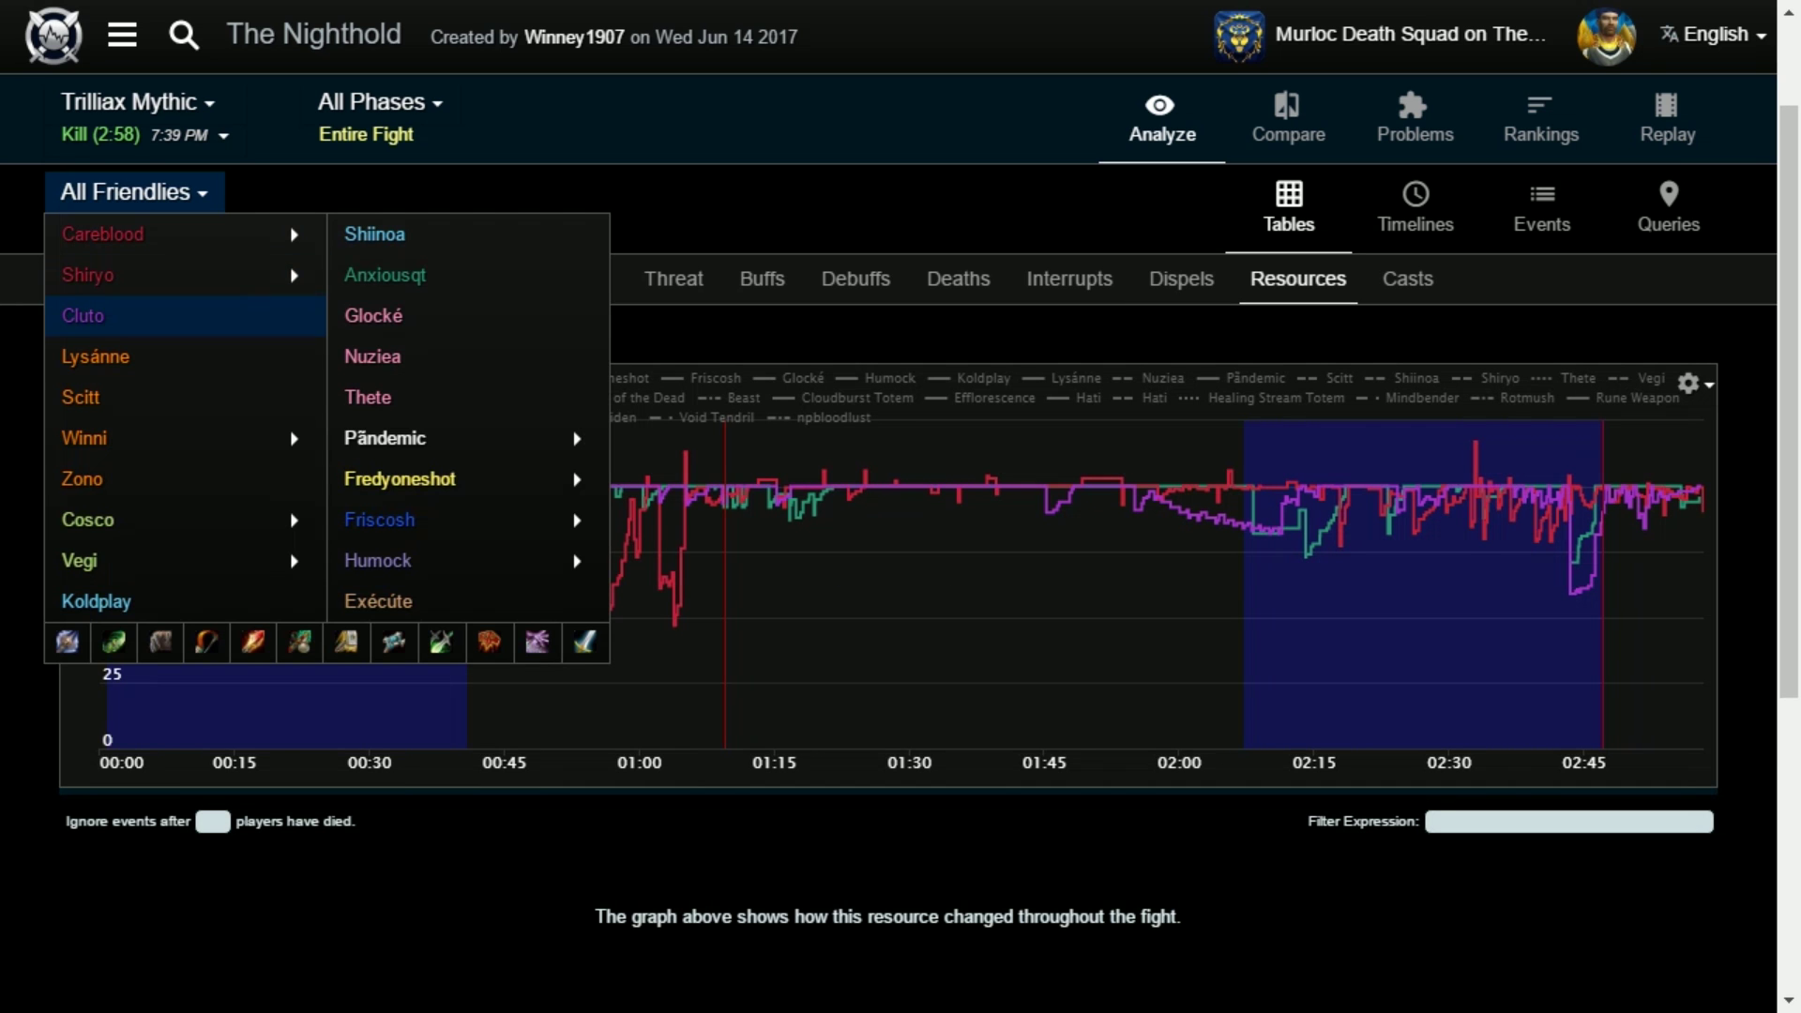
click(369, 396)
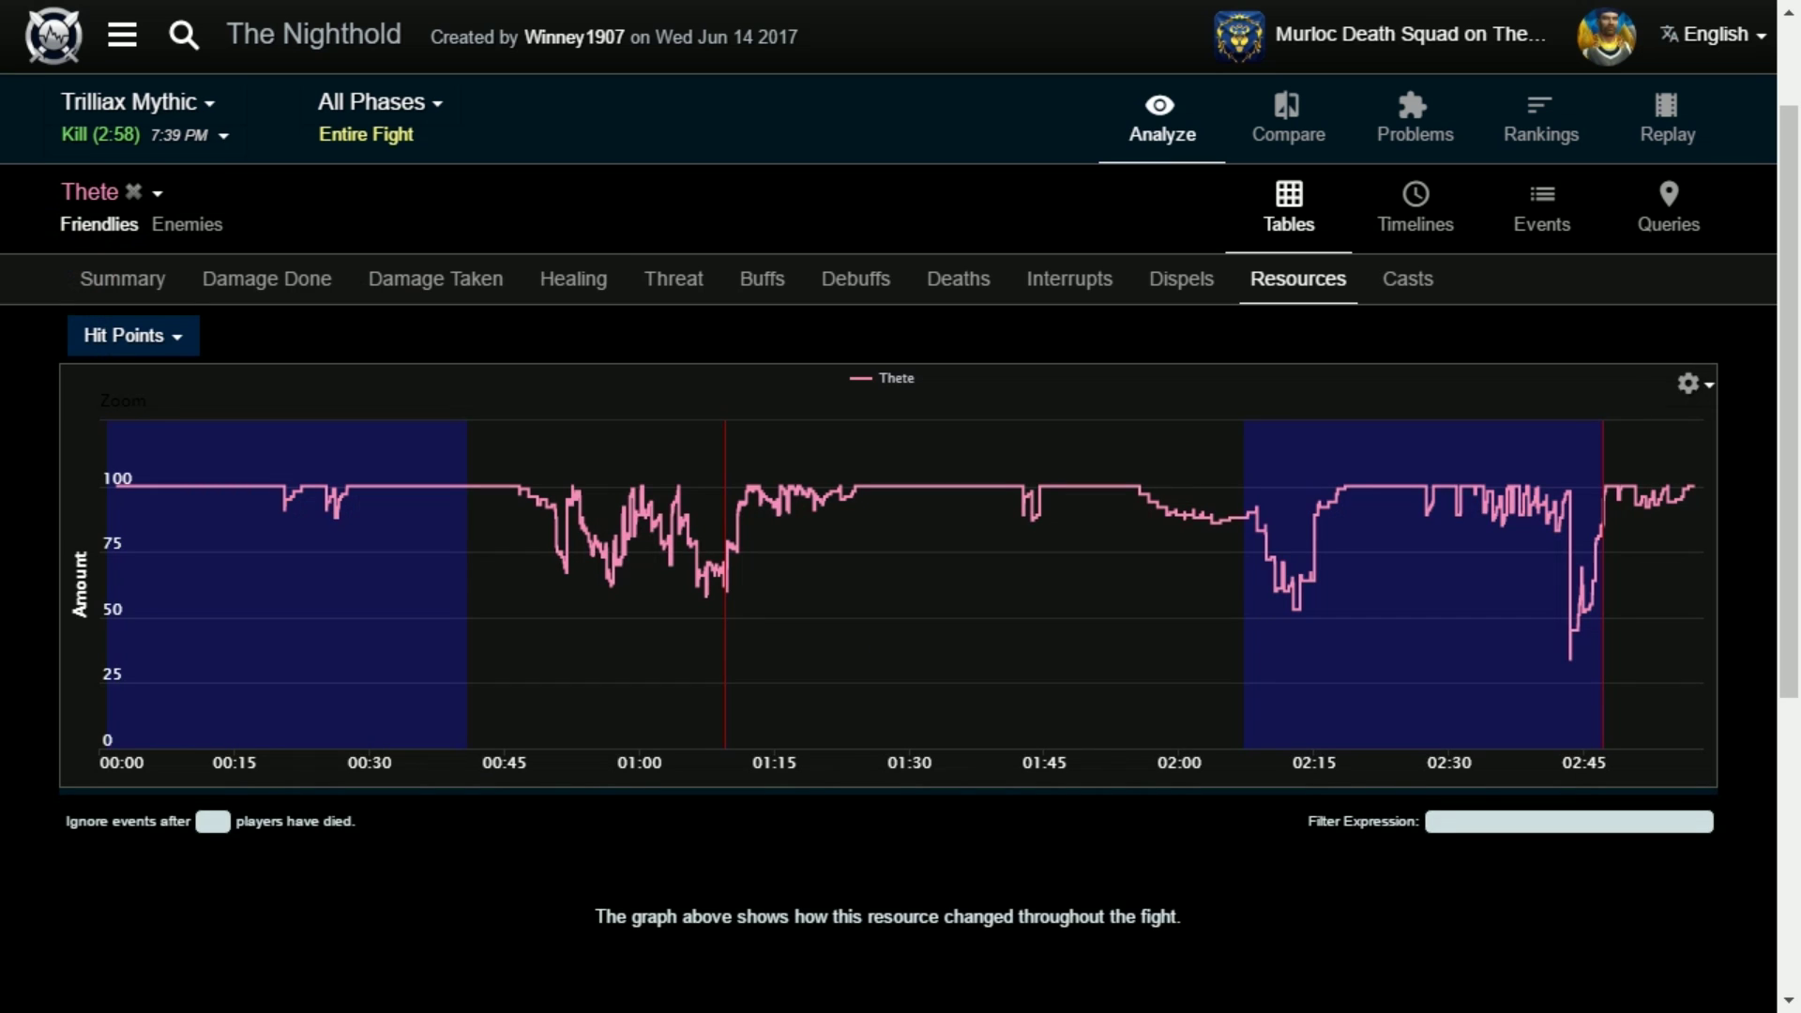
mouse_move(131, 335)
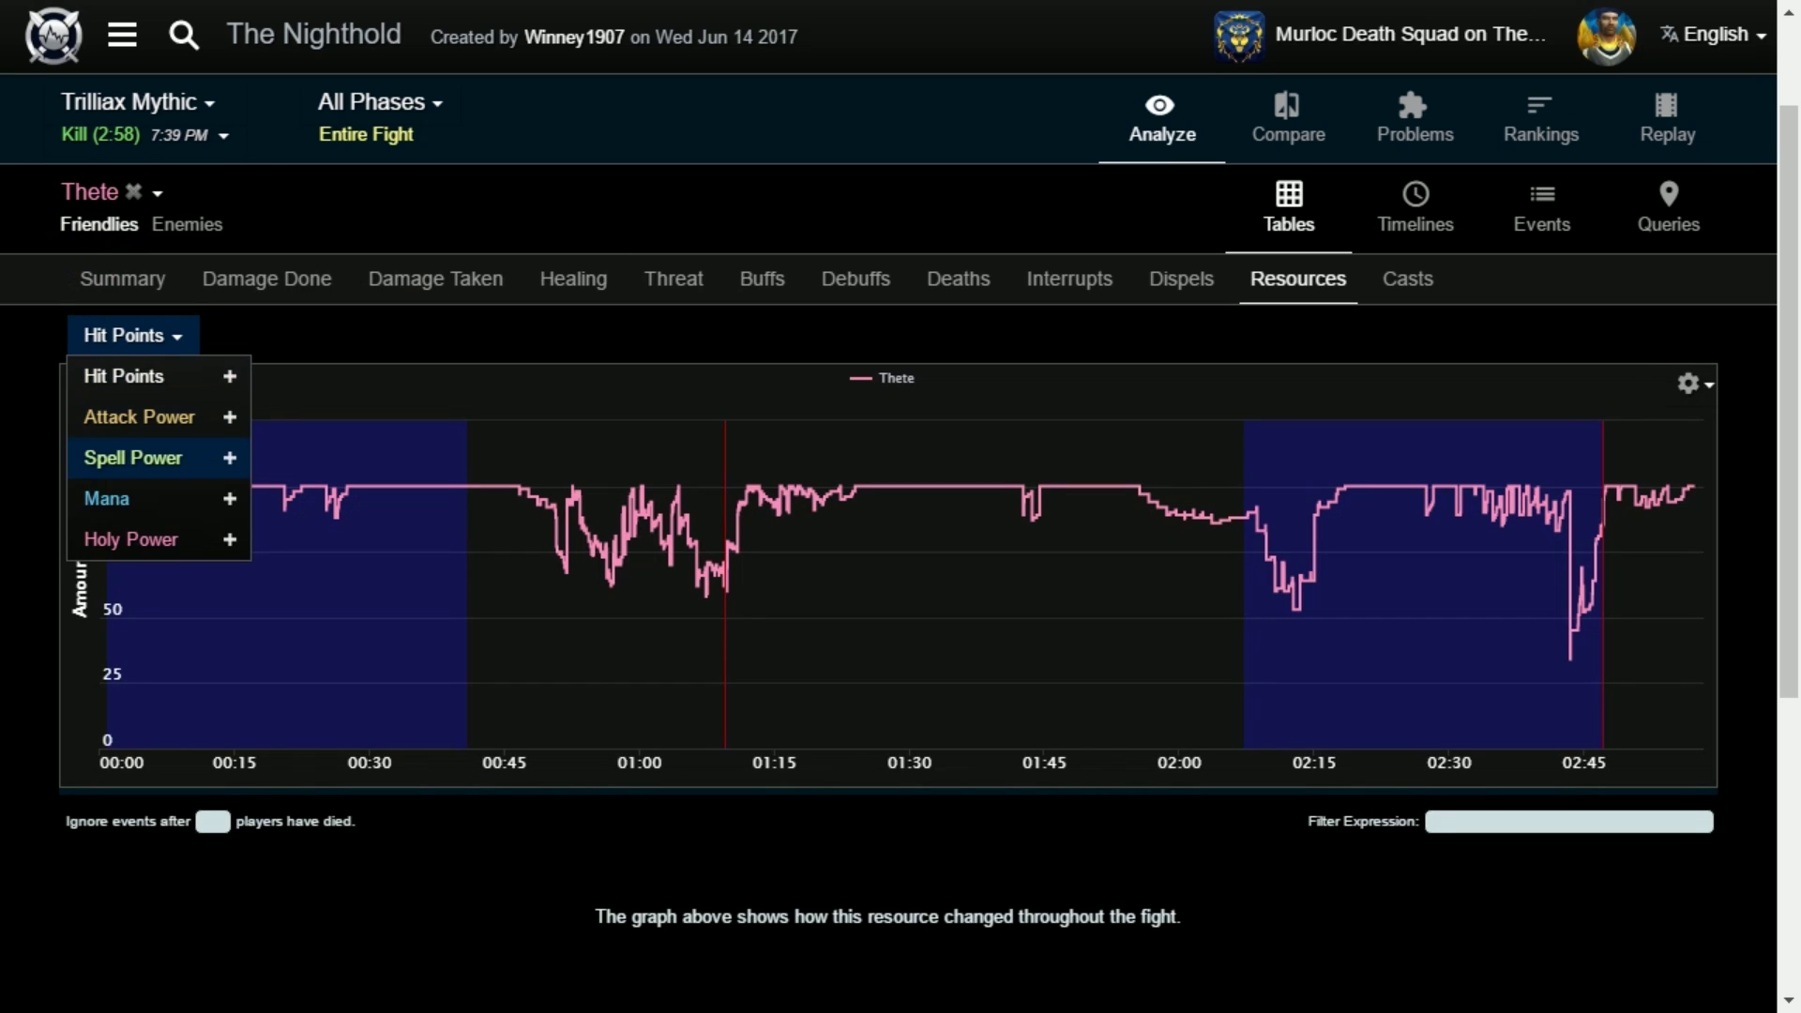
click(131, 540)
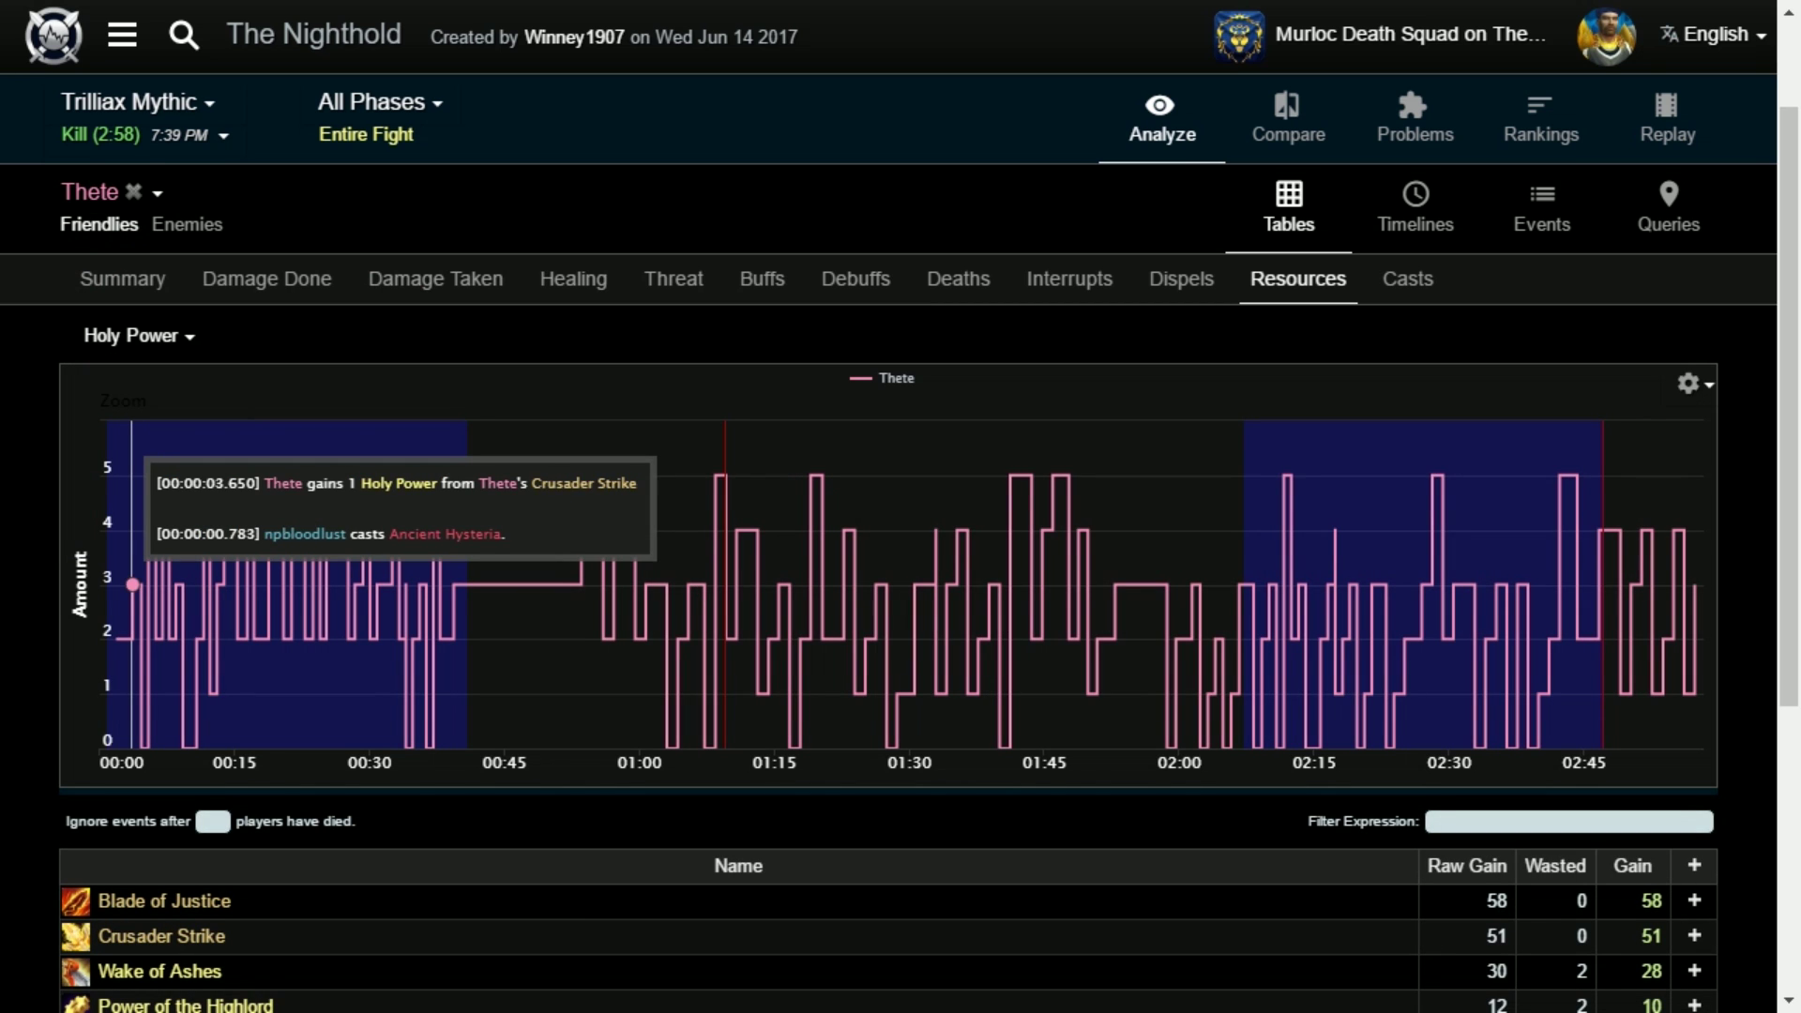
Step: Bring up Glocké's Trilliax Casts breakdown, led by Flash of Light at 20.43% (19)
scroll(132, 584, down, 2)
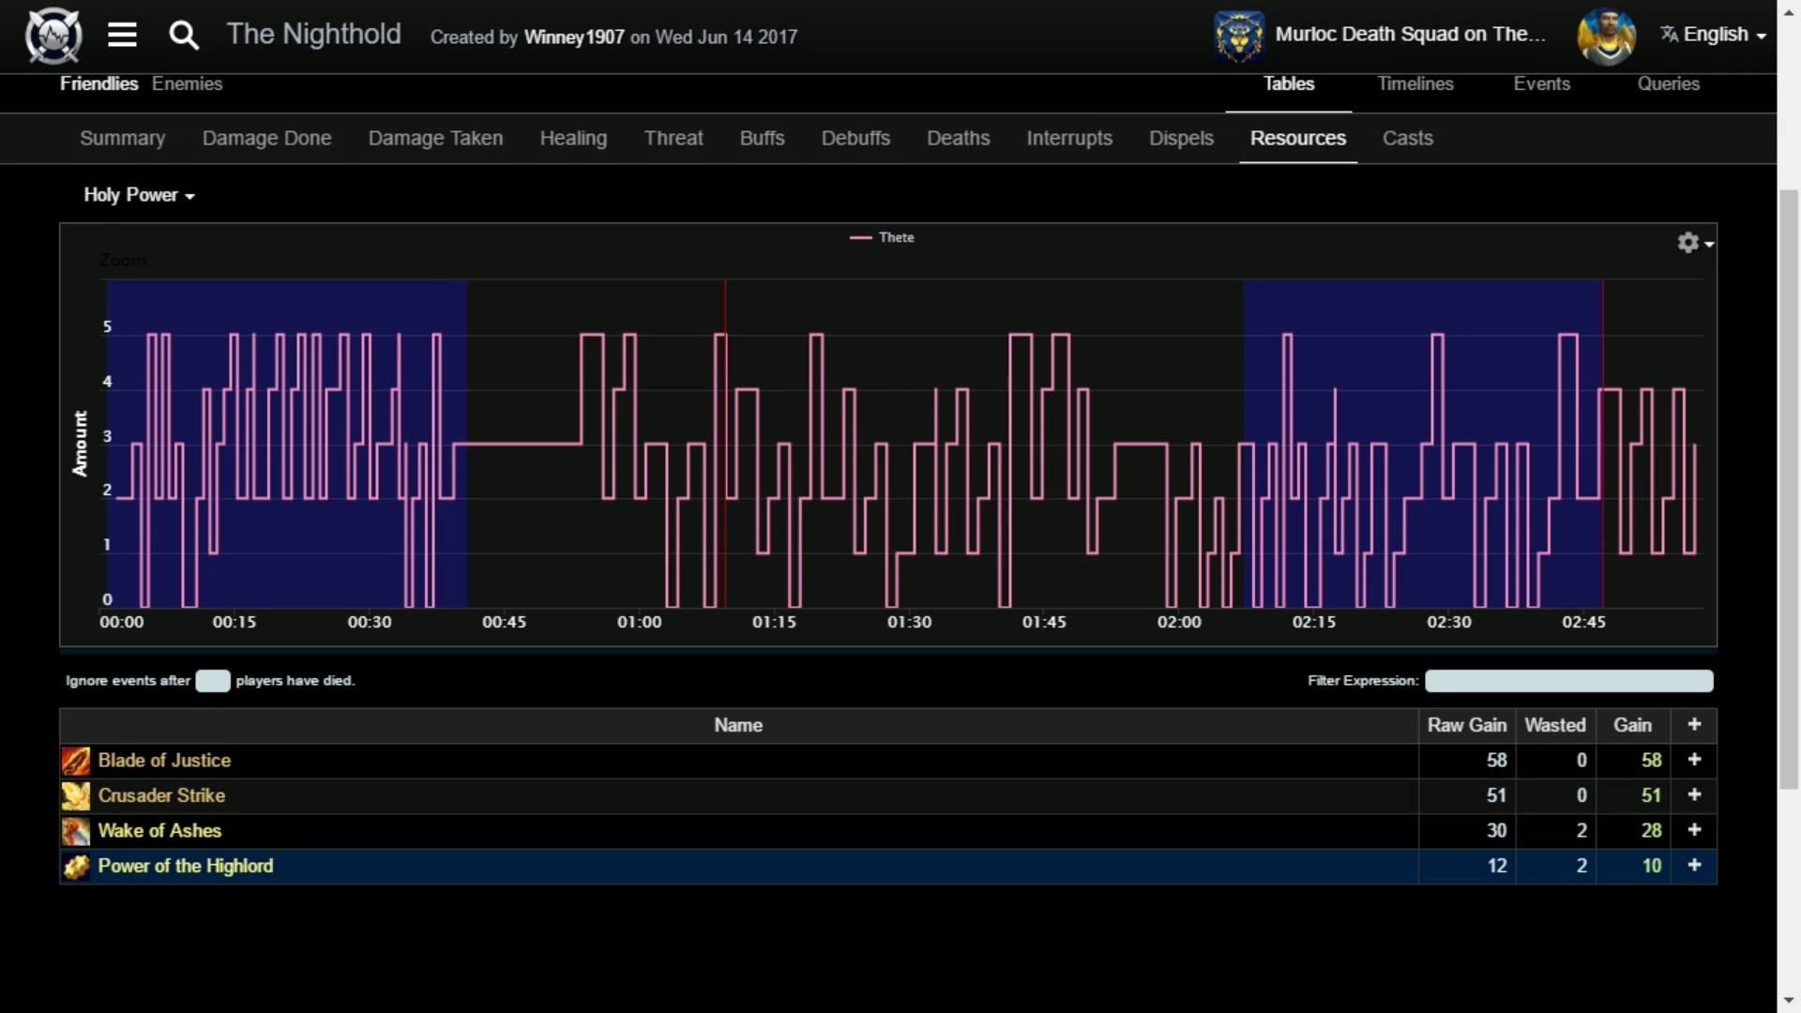
scroll(282, 656, up, 3)
click(131, 475)
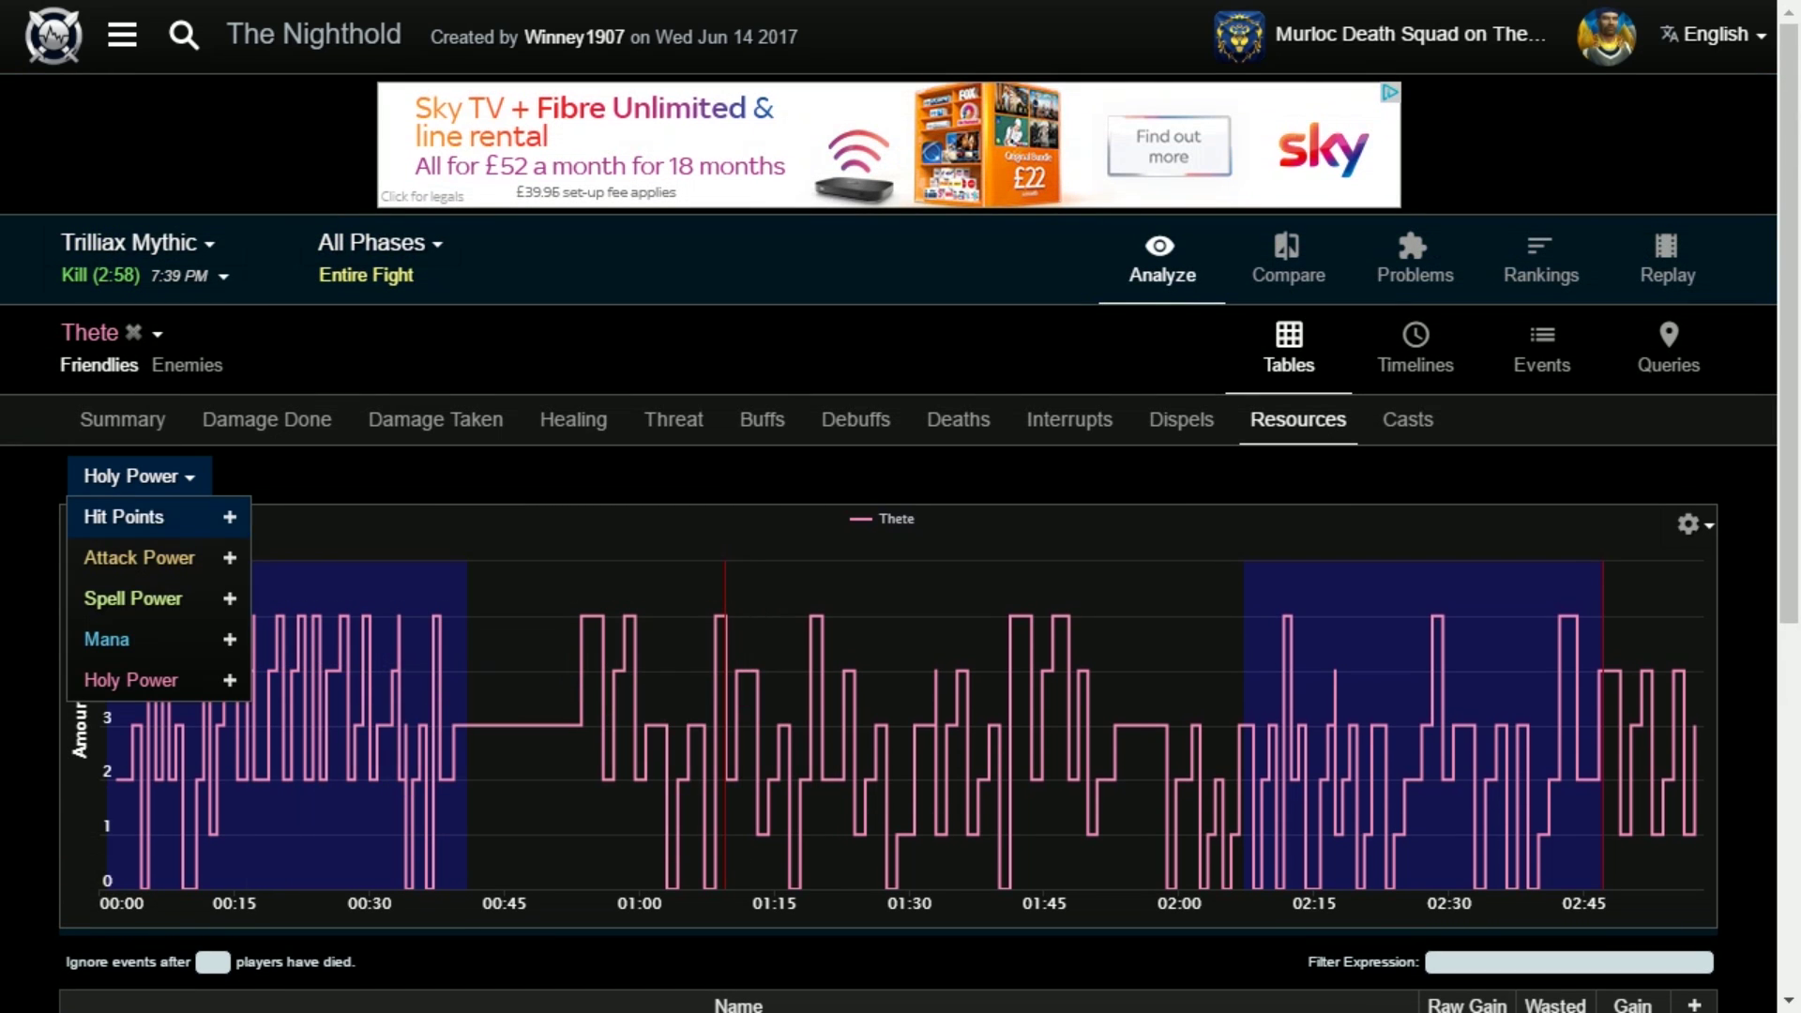
key(alt+Left)
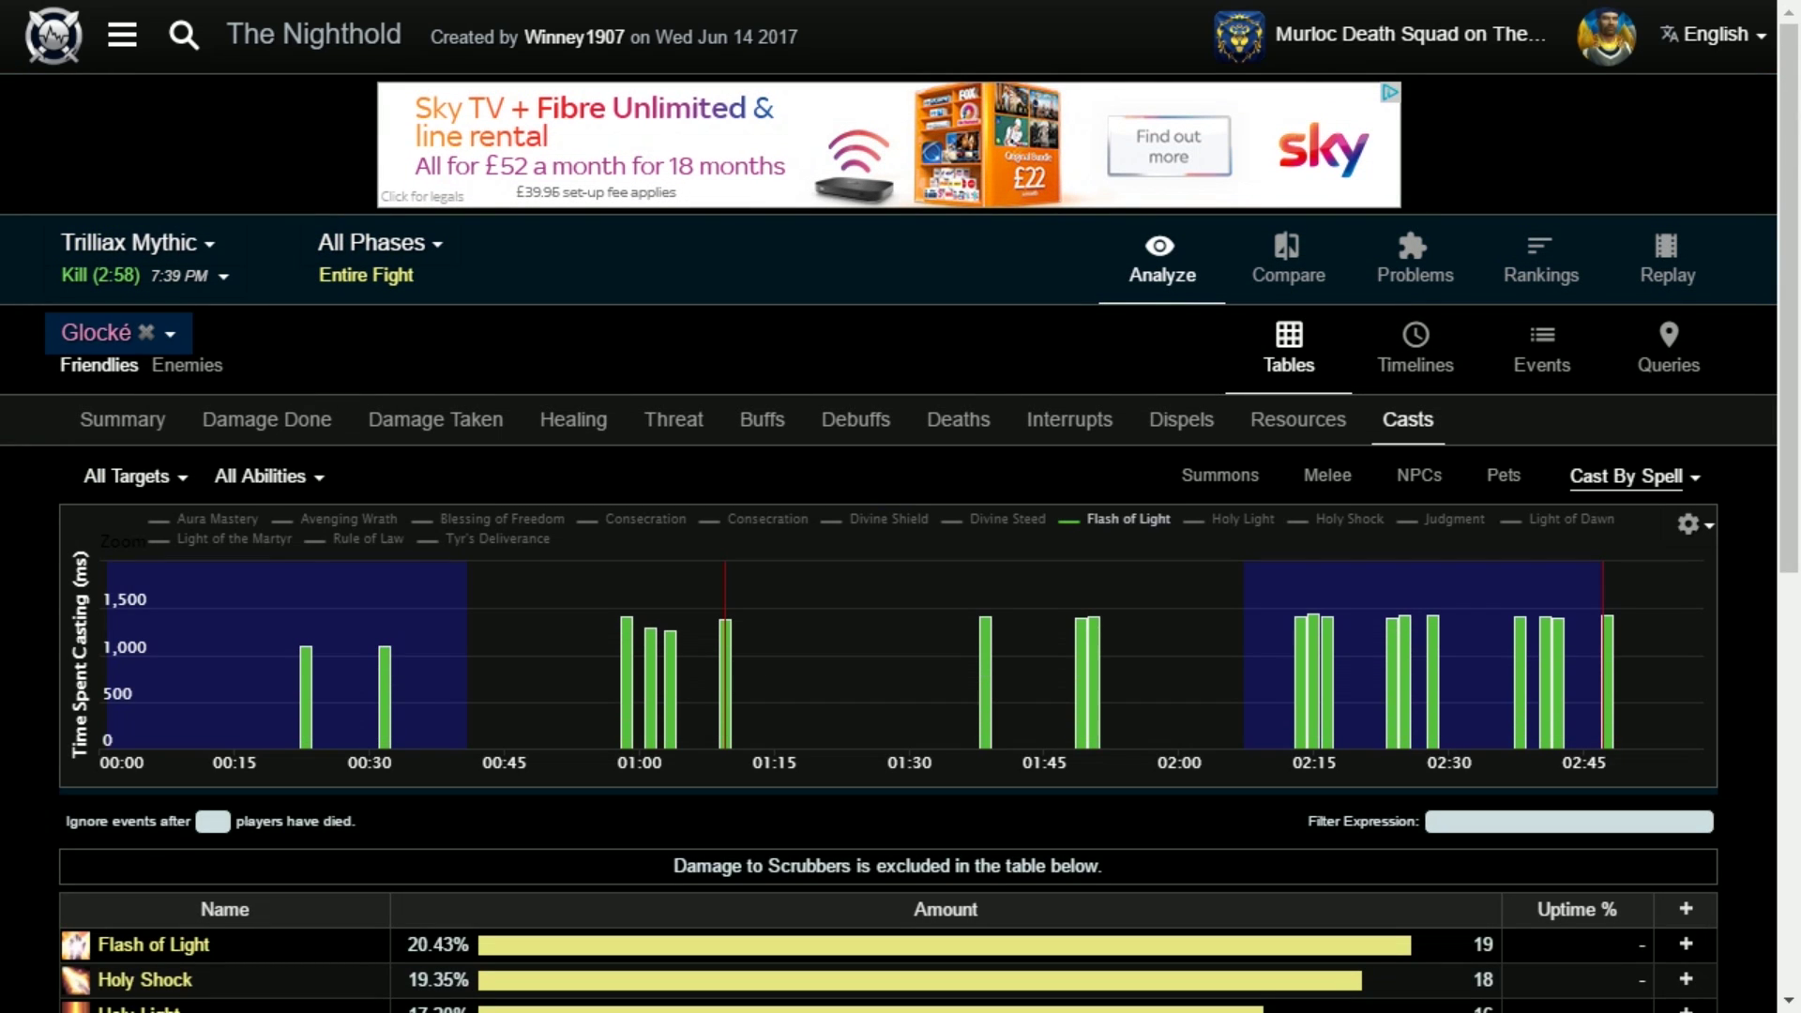
Step: Filter the Casts breakdown to Thete instead of Glocké, with Crusader Strike at 51 casts, as timelines
click(146, 332)
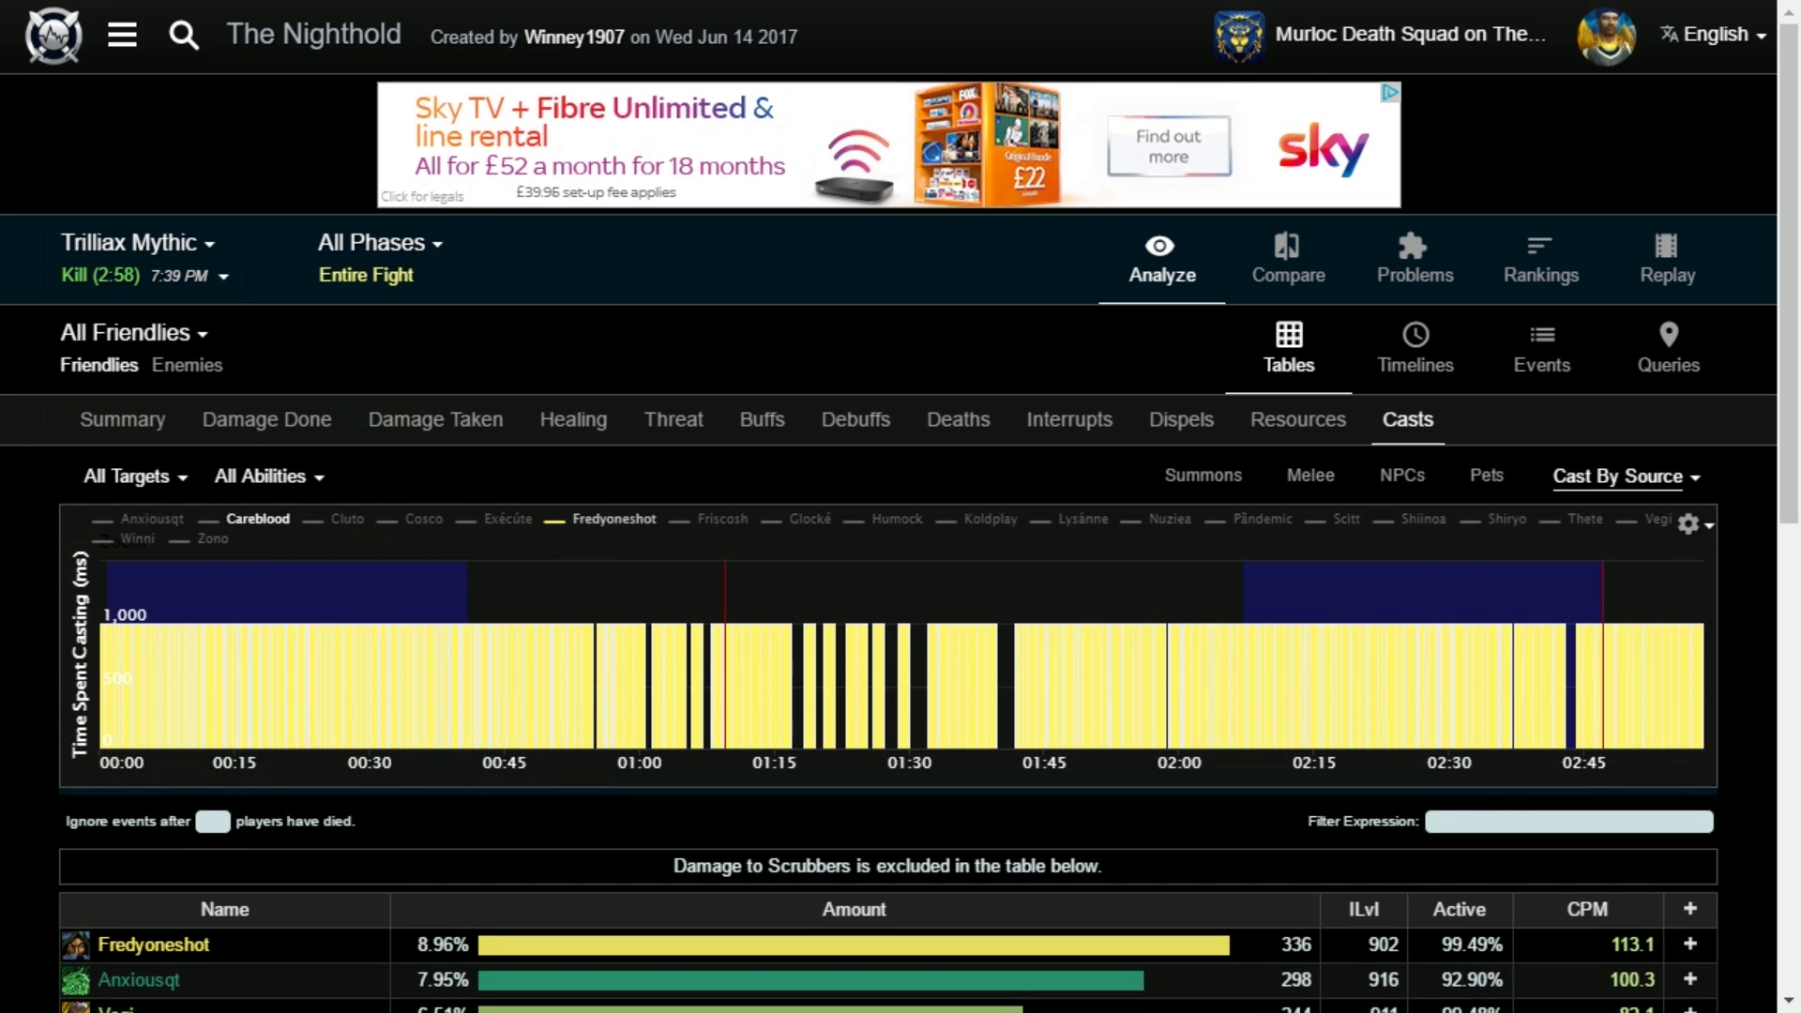
click(141, 334)
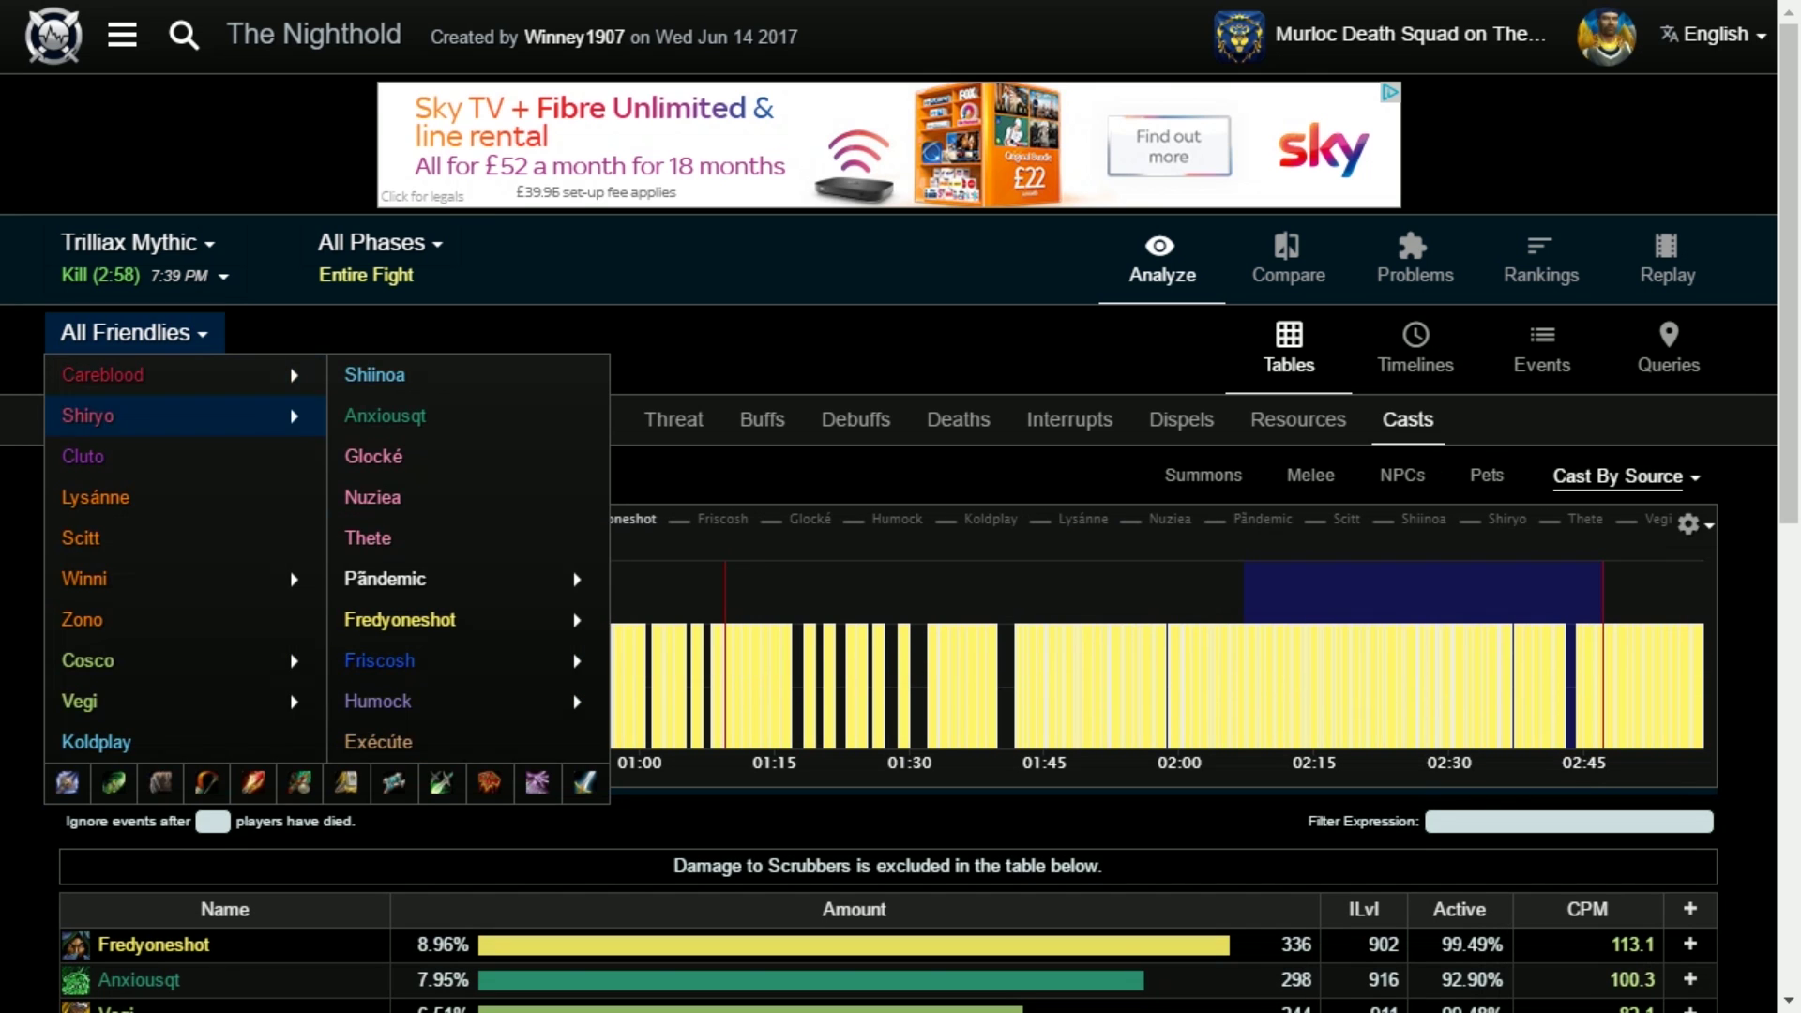
click(368, 538)
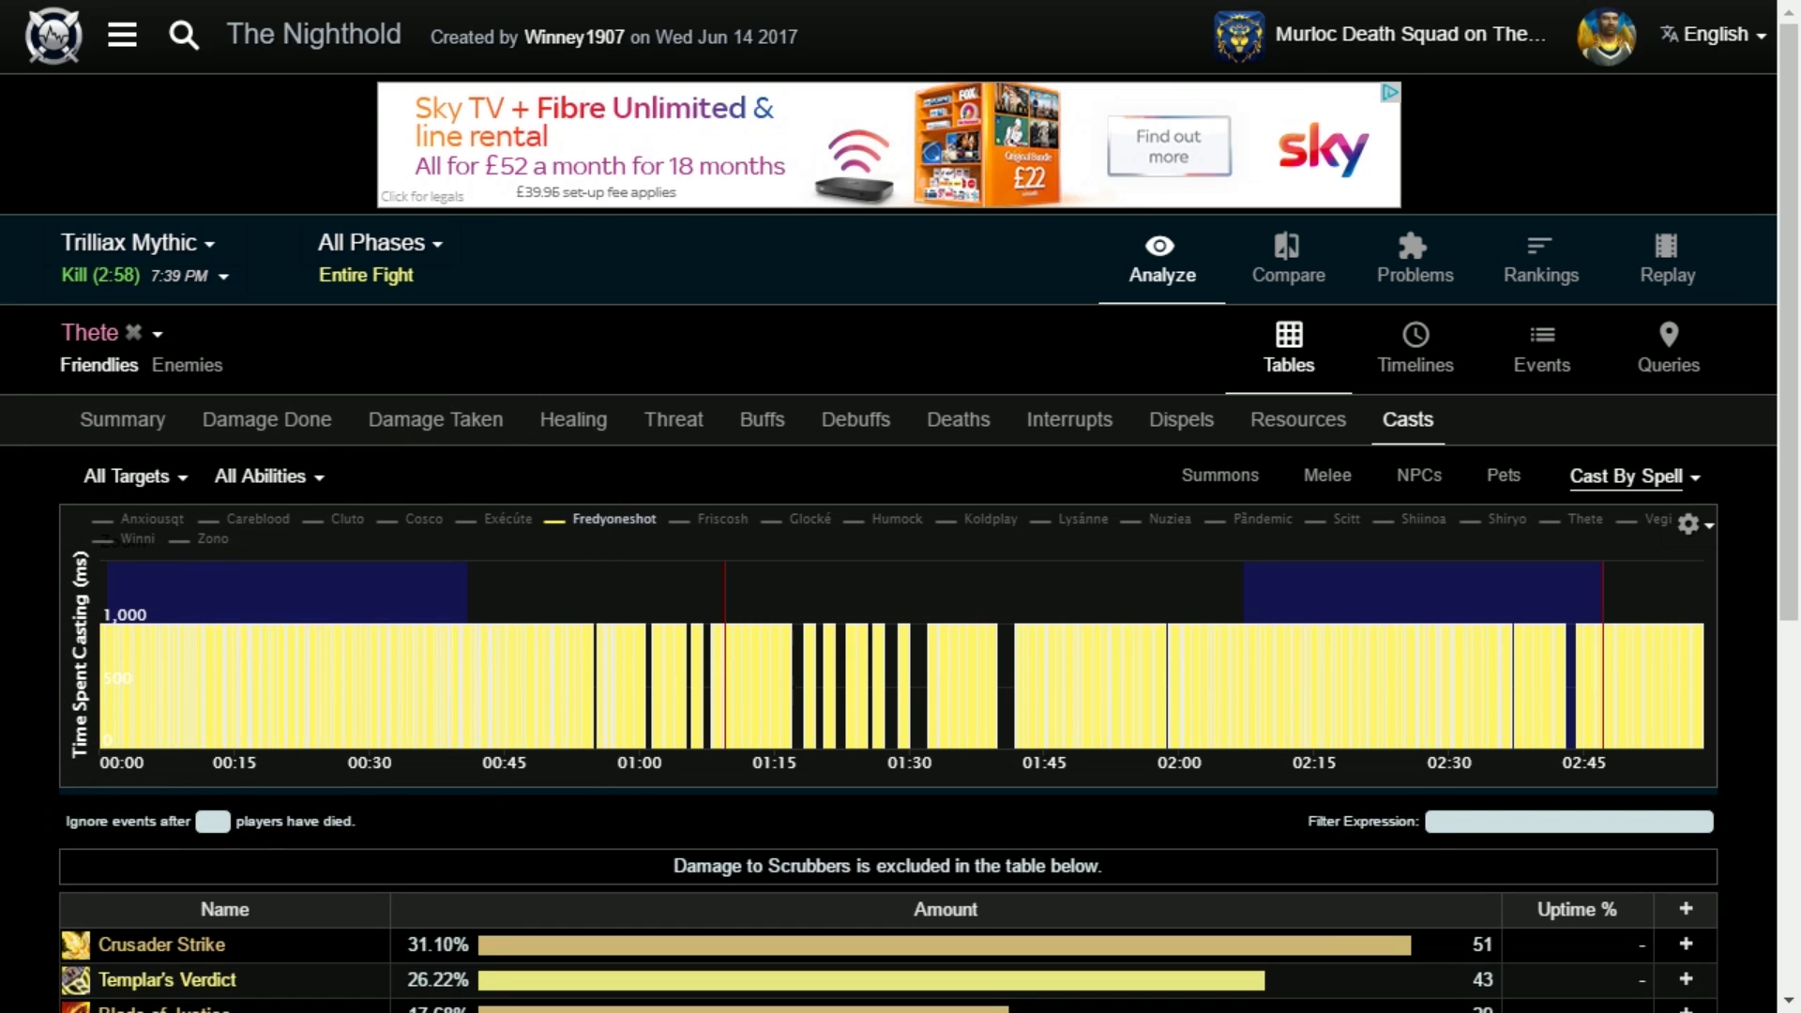
scroll(900, 713, down, 3)
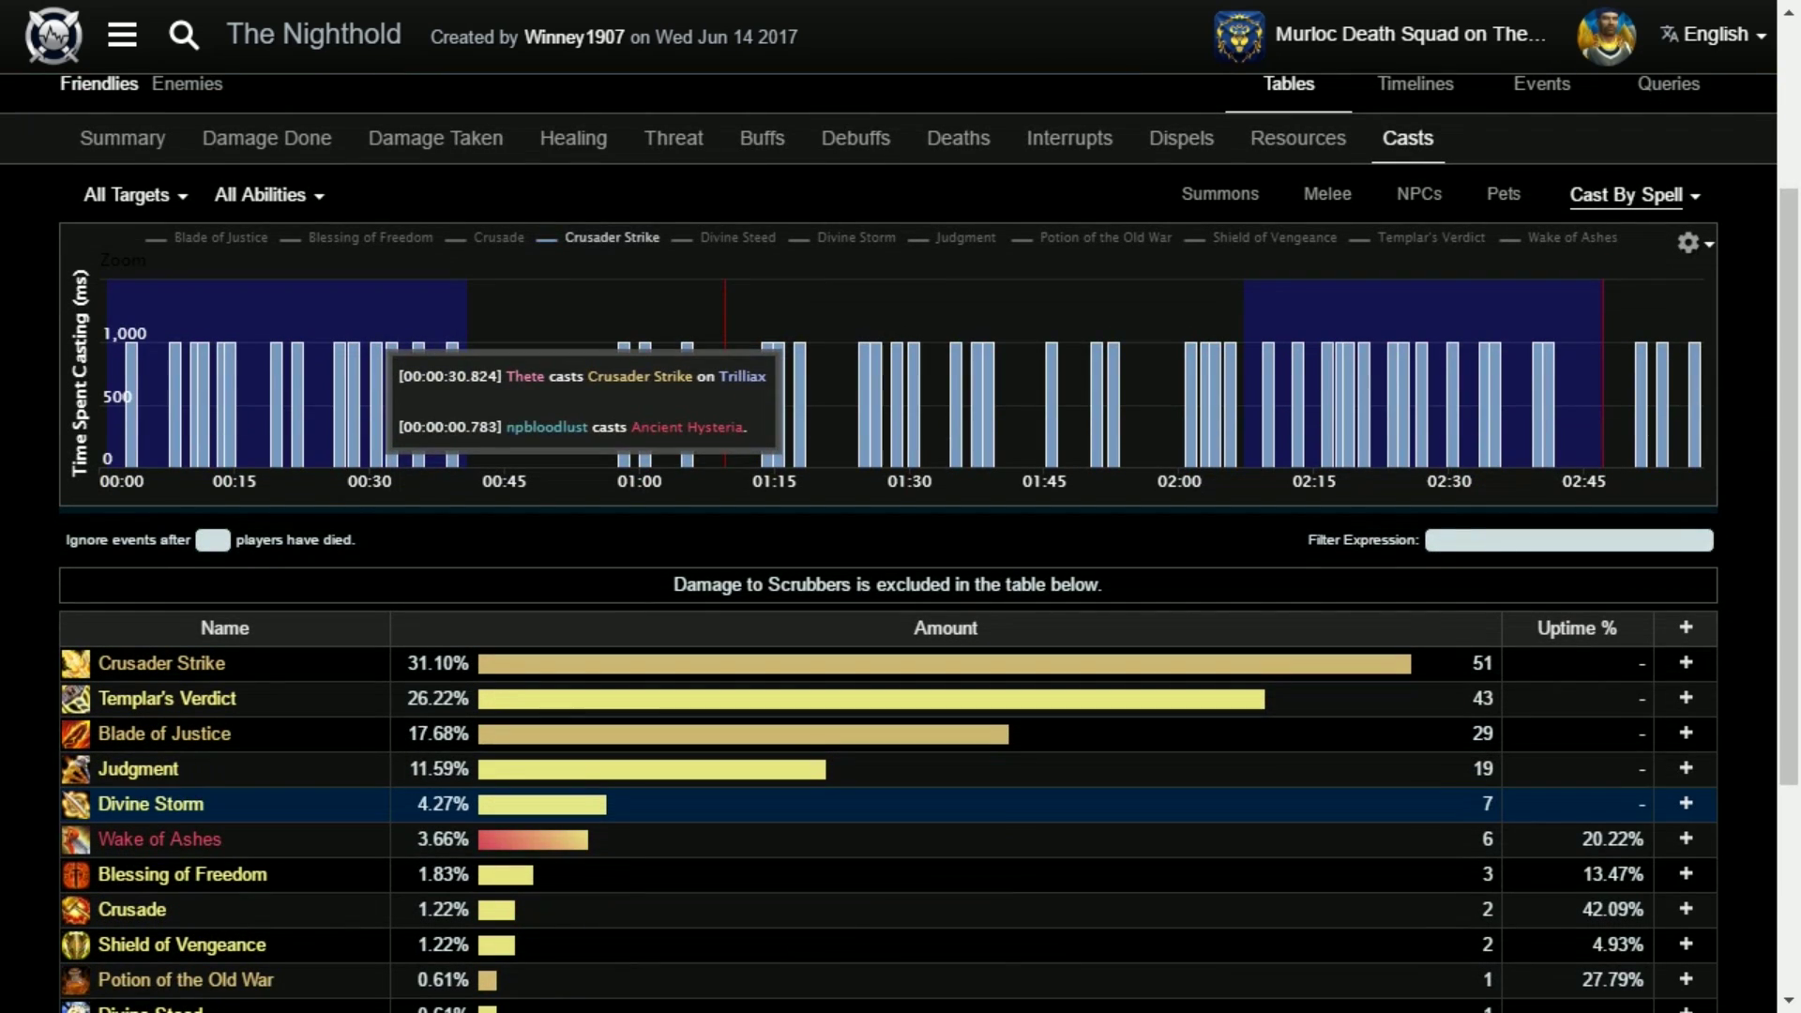
scroll(900, 697, down, 2)
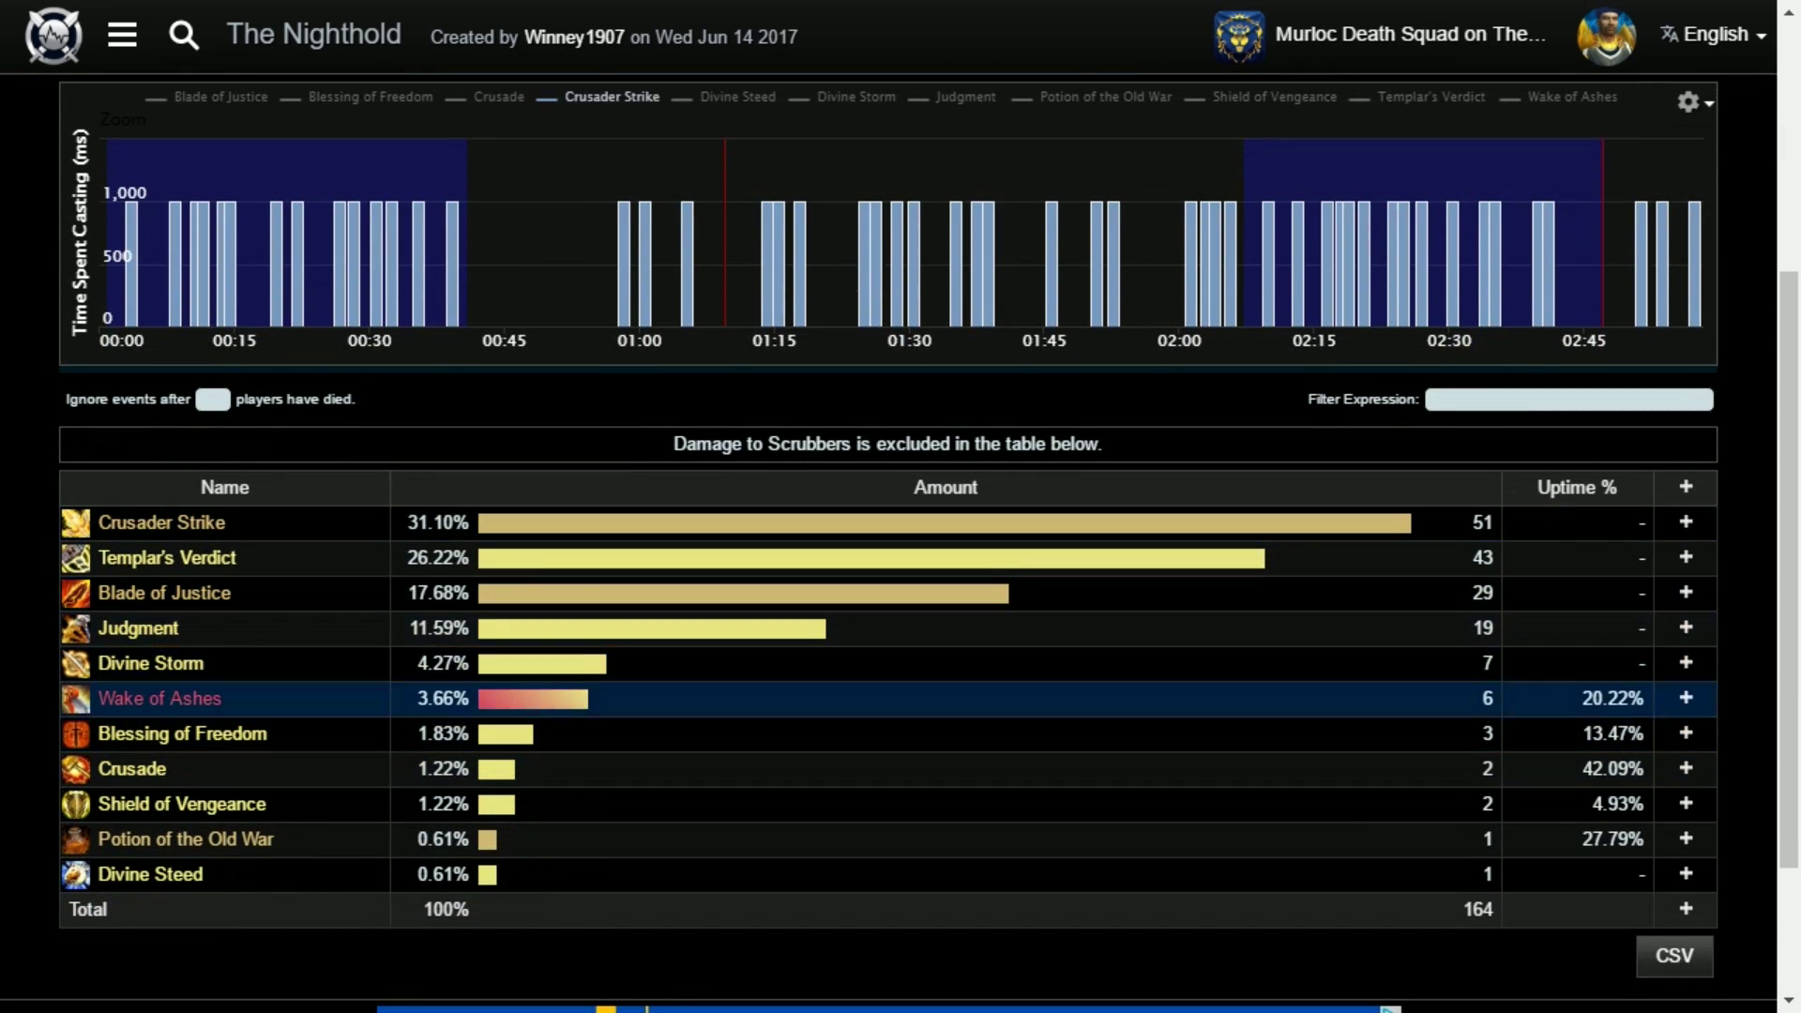
scroll(1097, 698, up, 5)
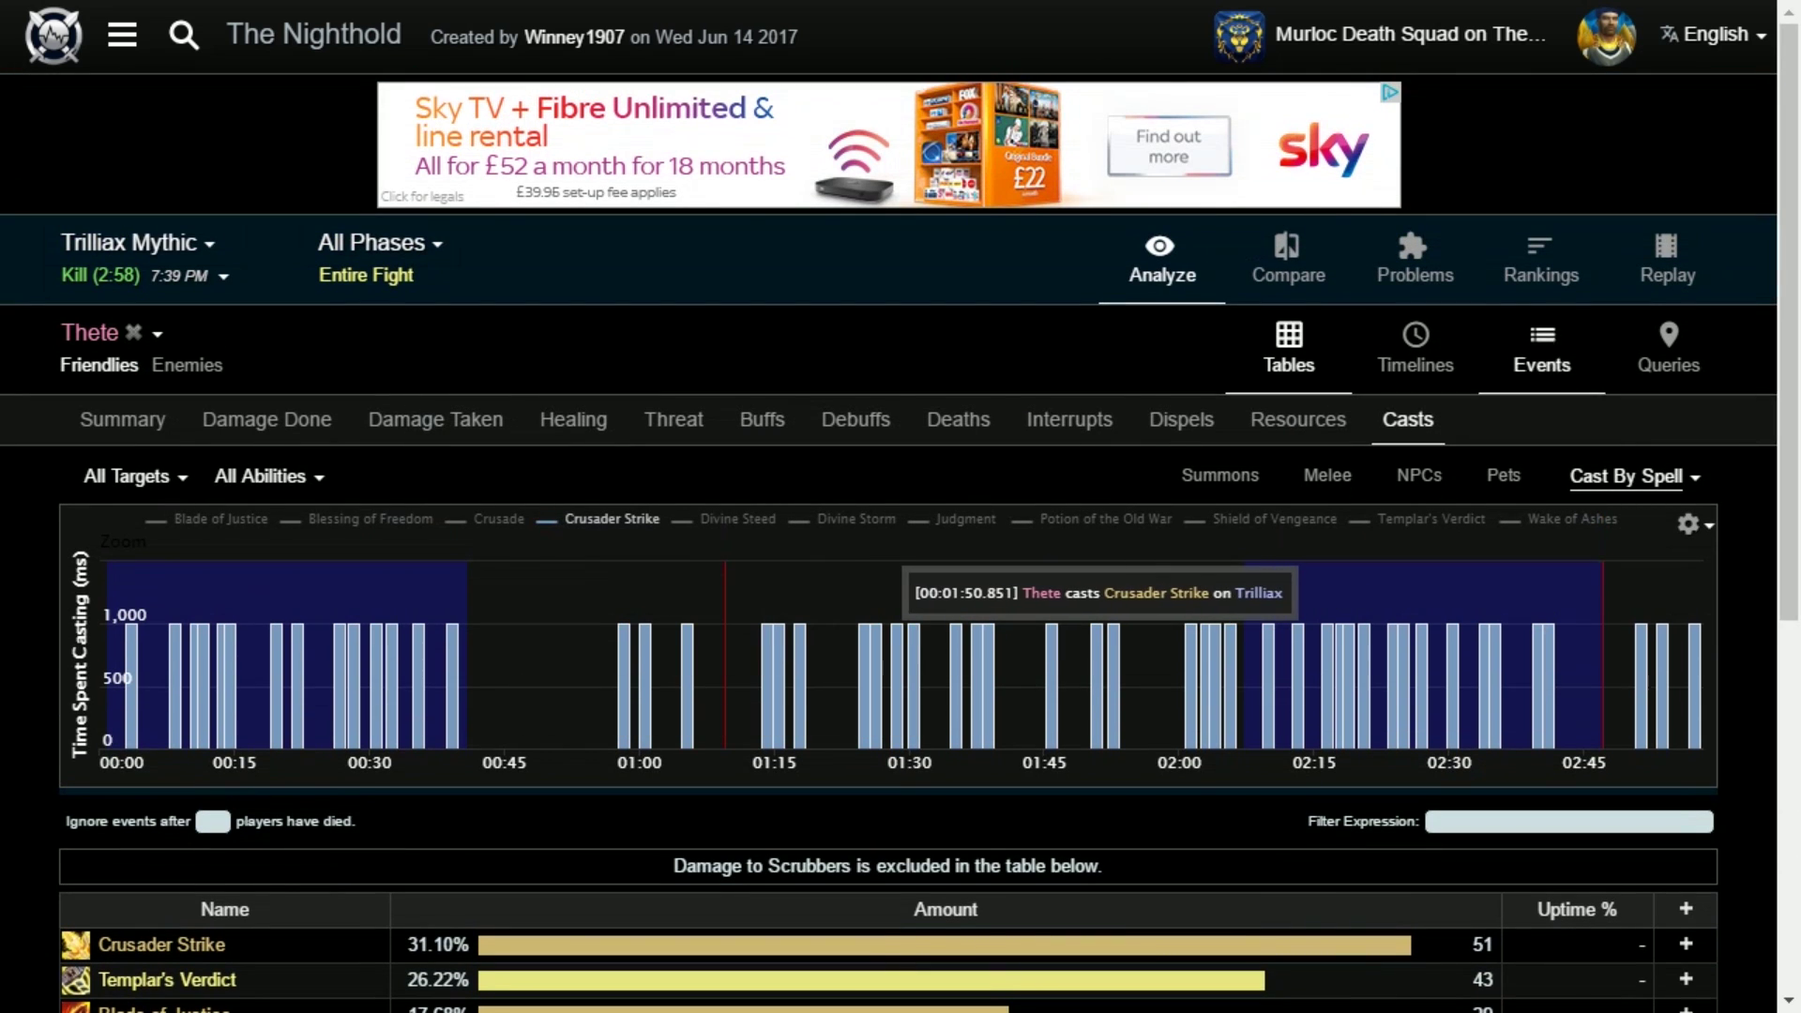
click(1415, 349)
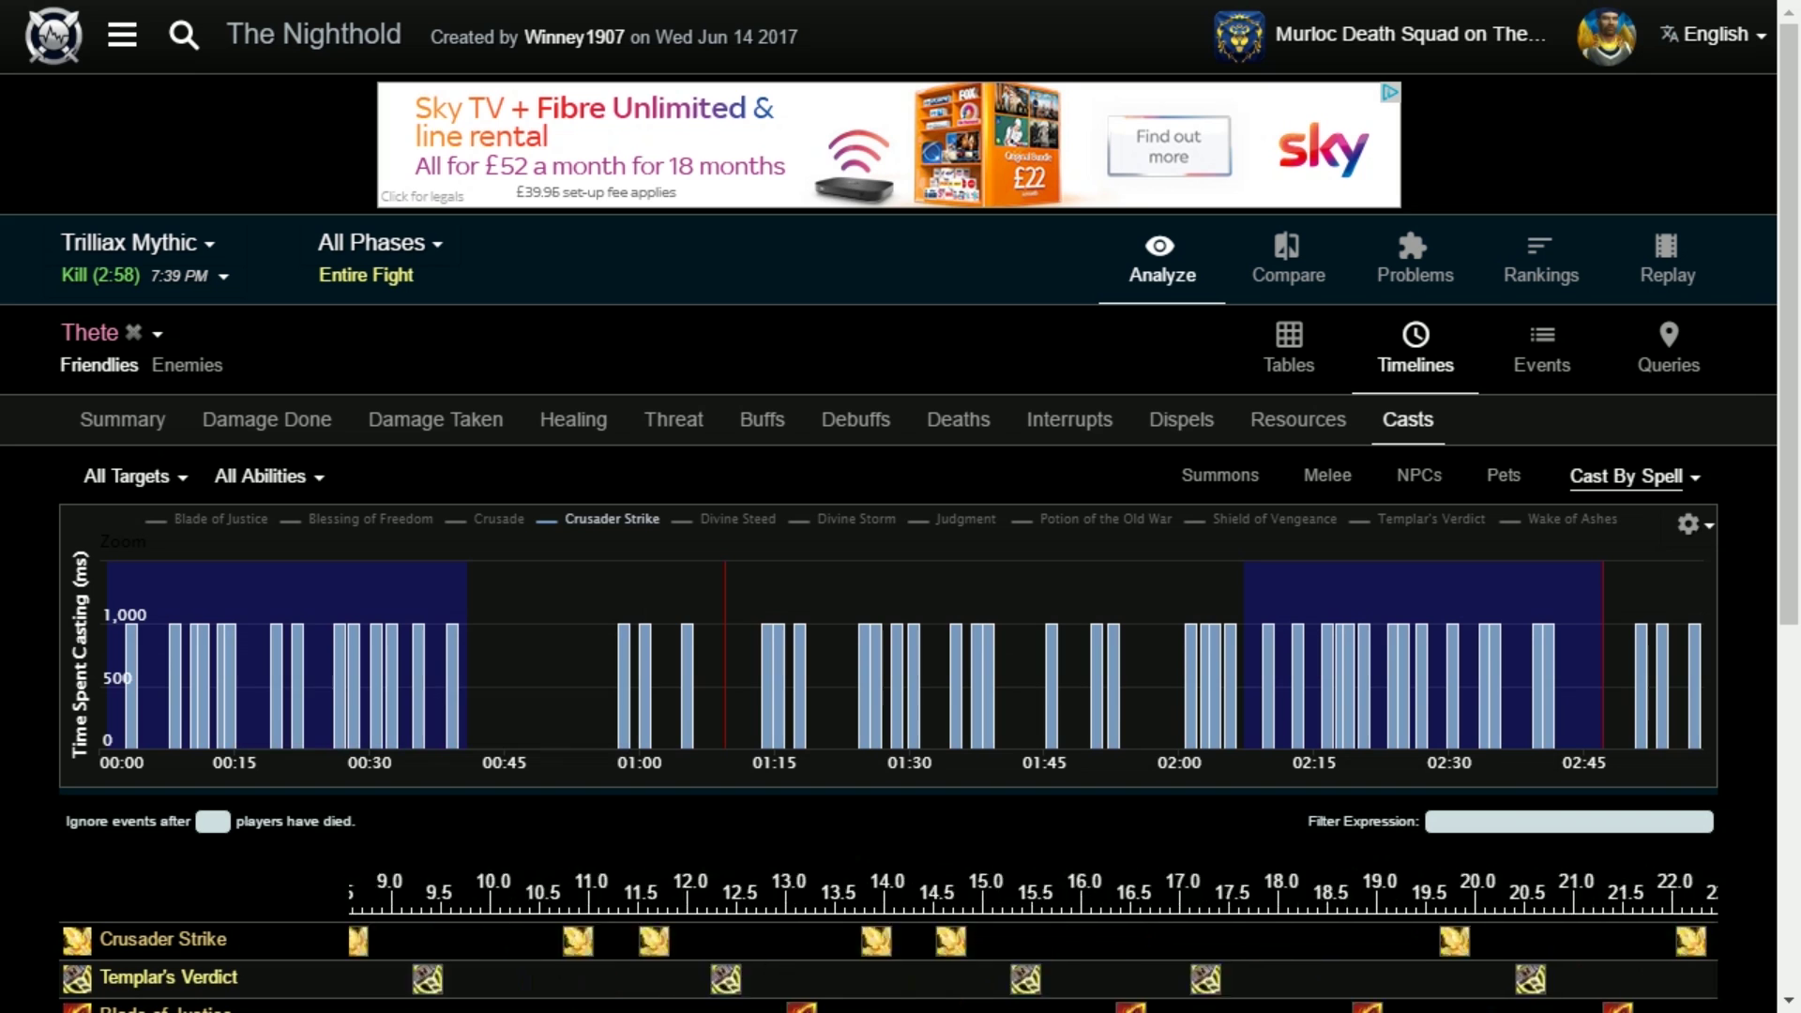
Step: Browse Thete's per-ability cast timeline, opening with Blade of Justice at 1.8 seconds, then Judgment
scroll(900, 563, down, 3)
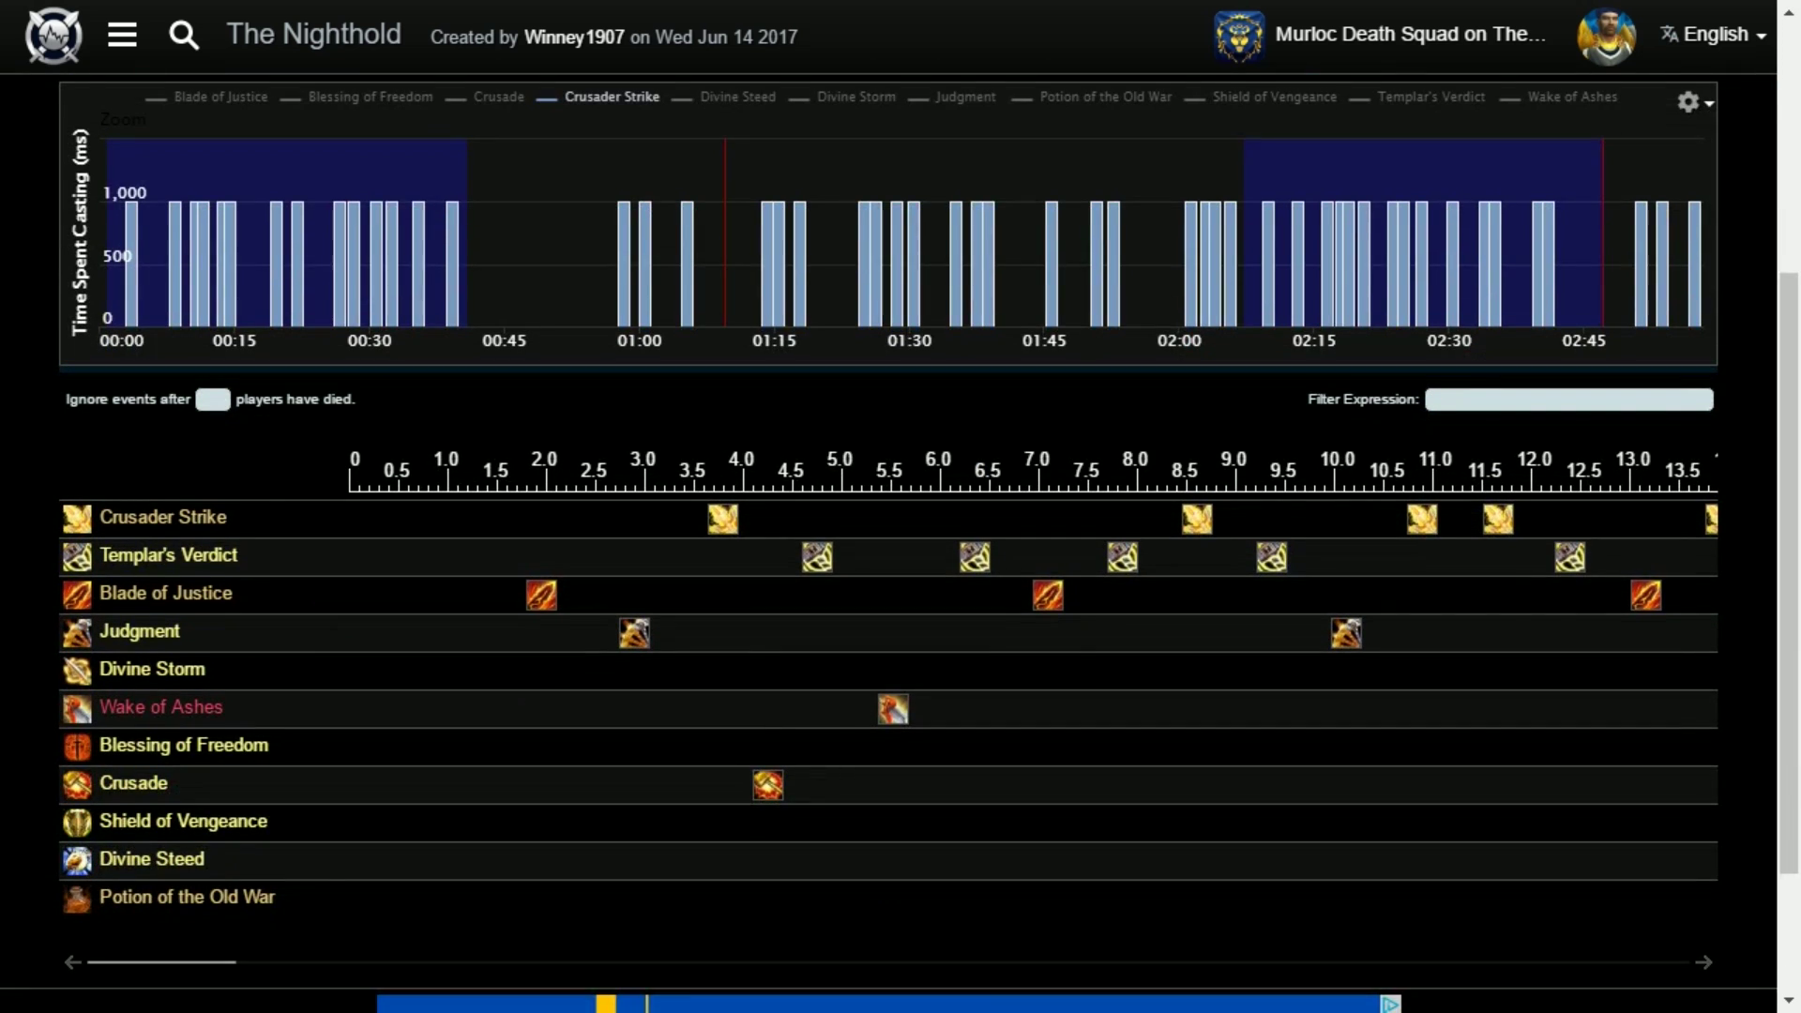
scroll(901, 544, down, 3)
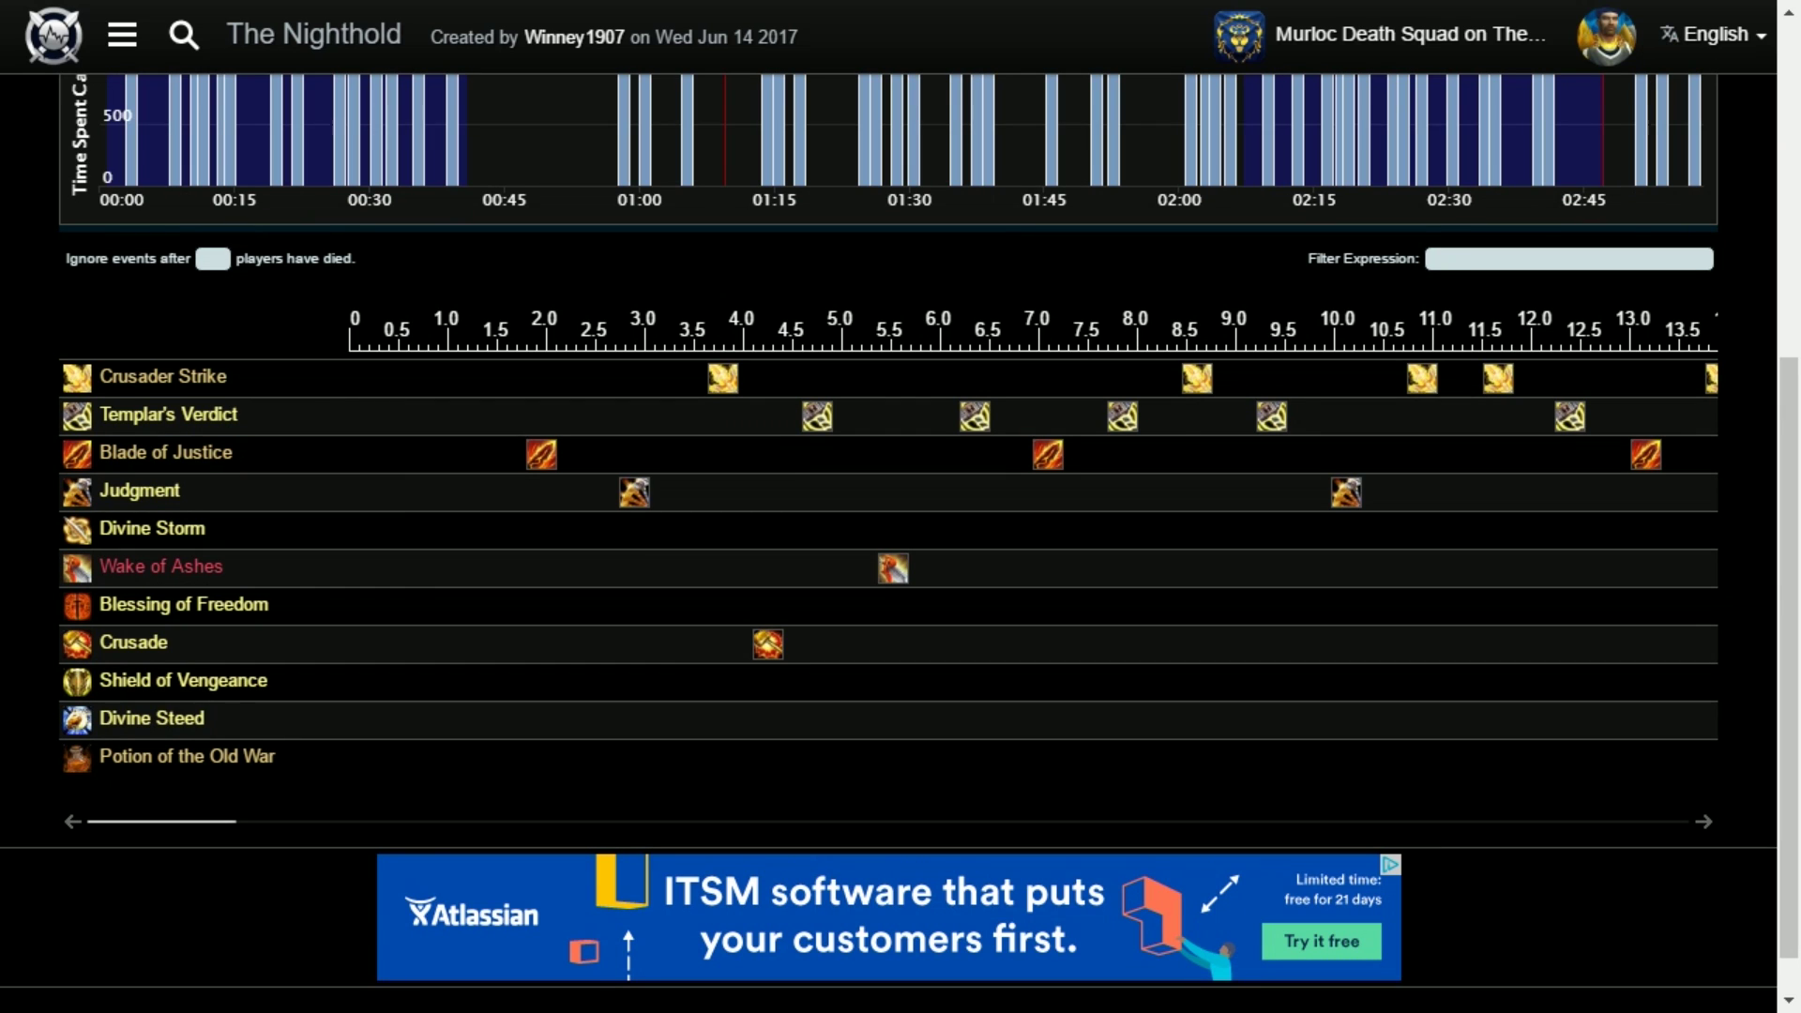
scroll(1047, 459, up, 5)
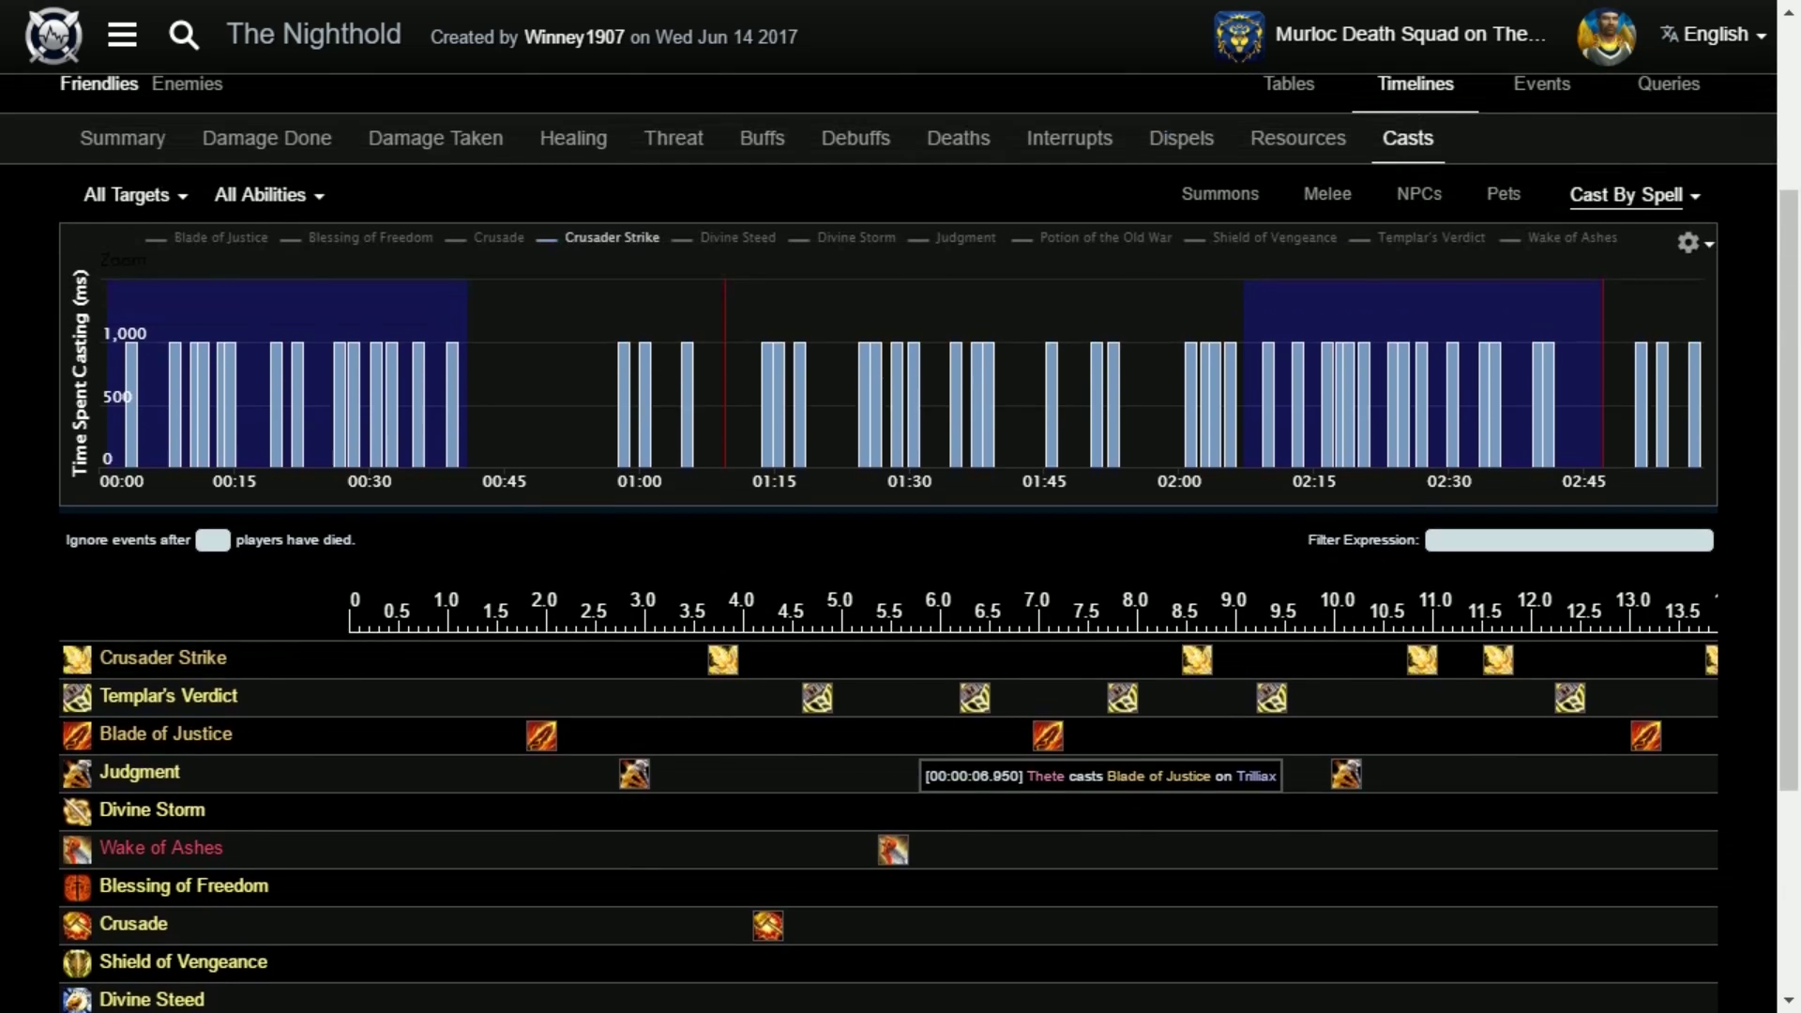
scroll(1047, 459, down, 4)
mouse_move(162, 961)
mouse_down()
mouse_move(608, 961)
mouse_move(160, 961)
mouse_up()
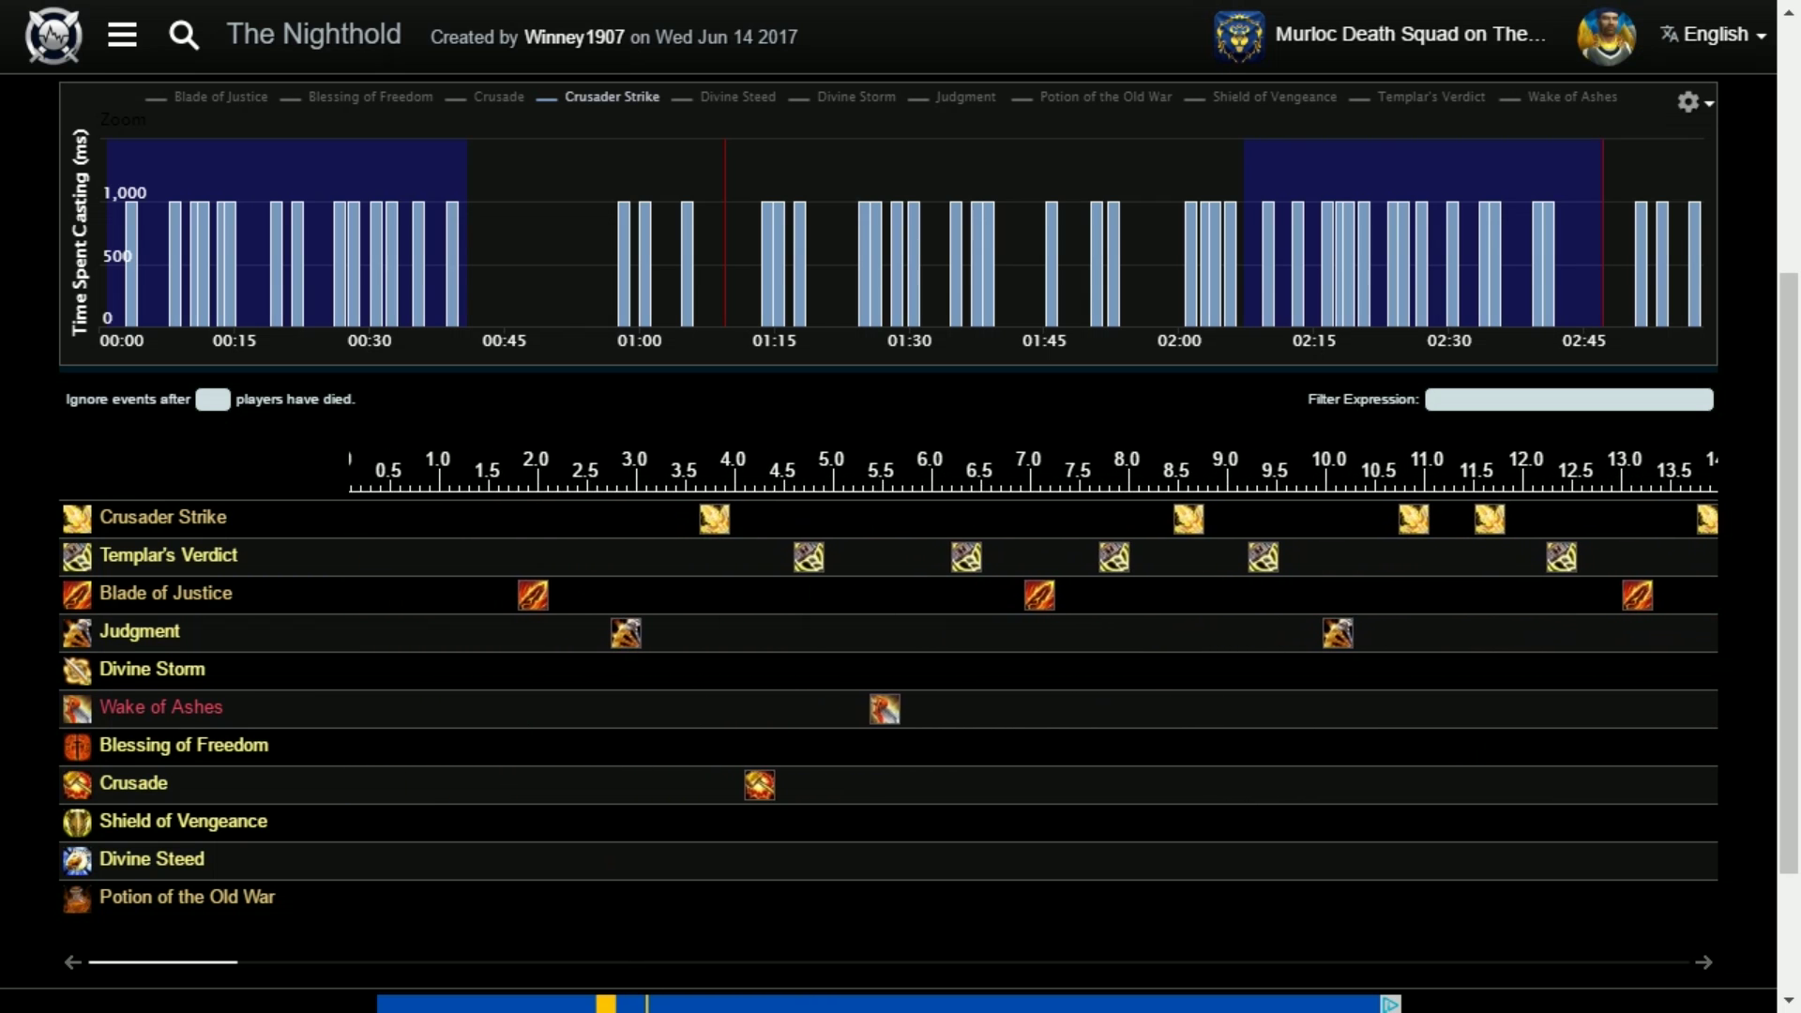
scroll(687, 656, up, 5)
scroll(688, 657, down, 6)
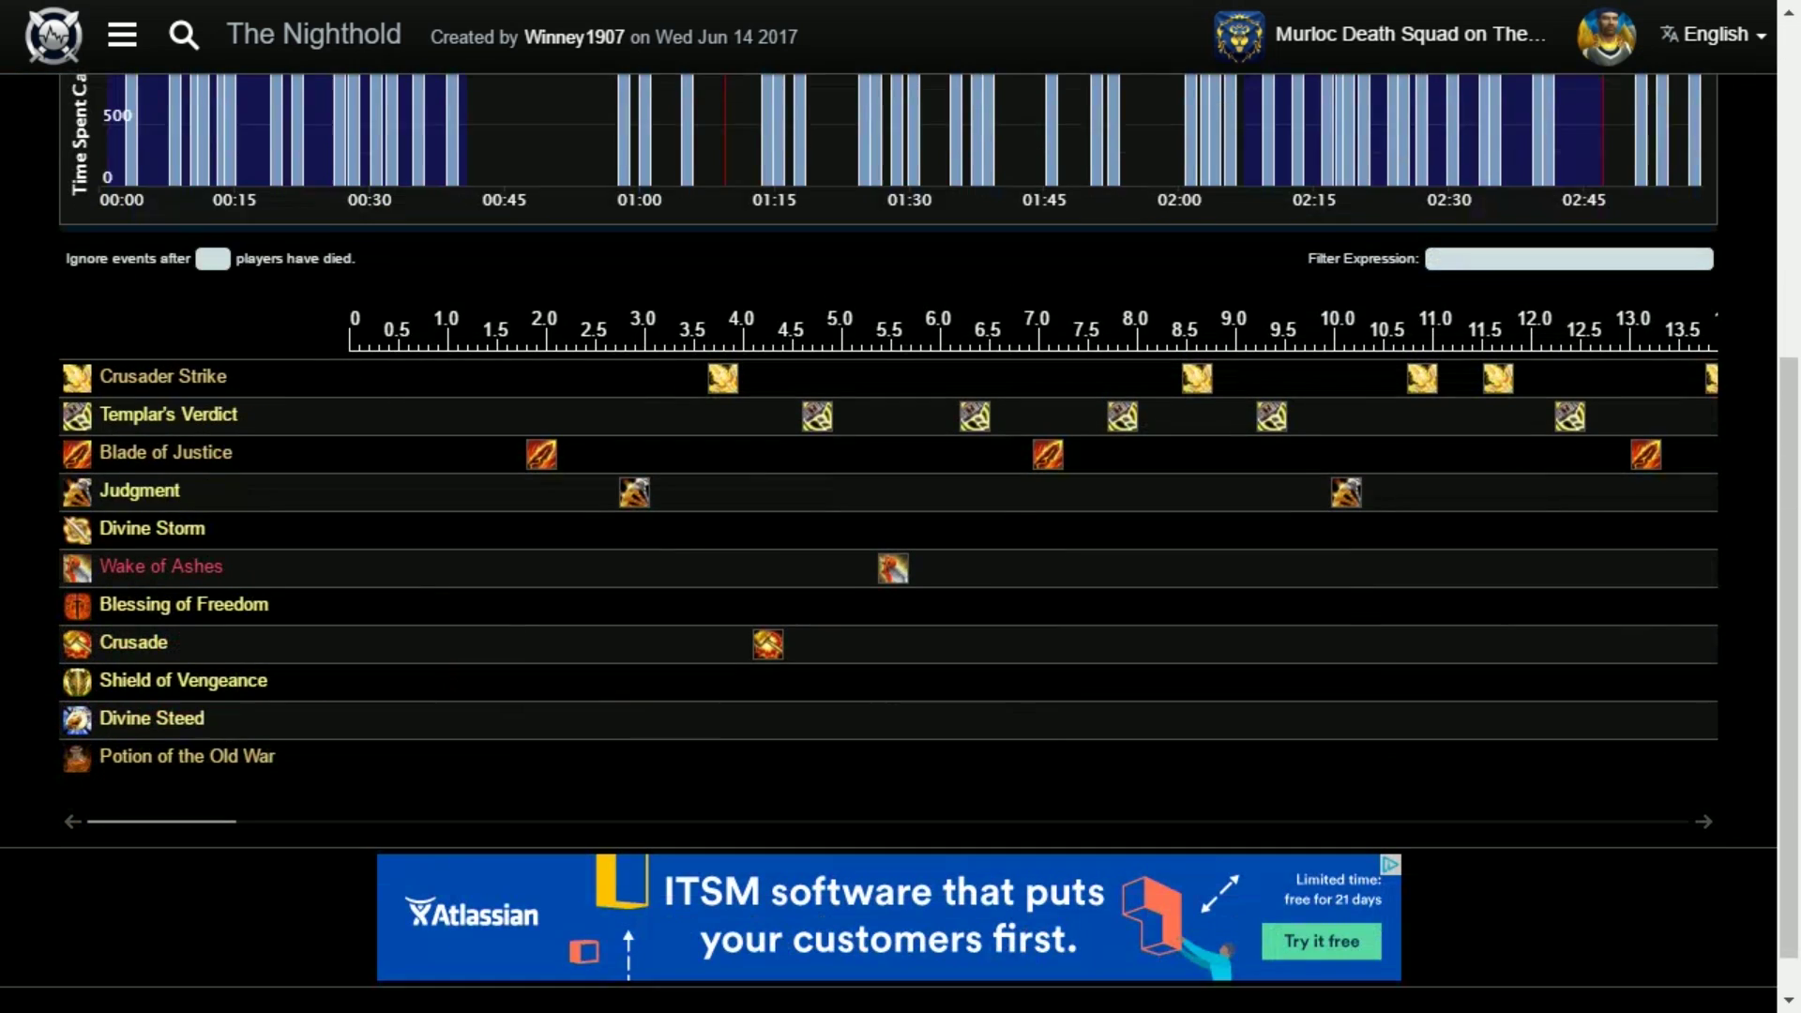
scroll(687, 657, up, 3)
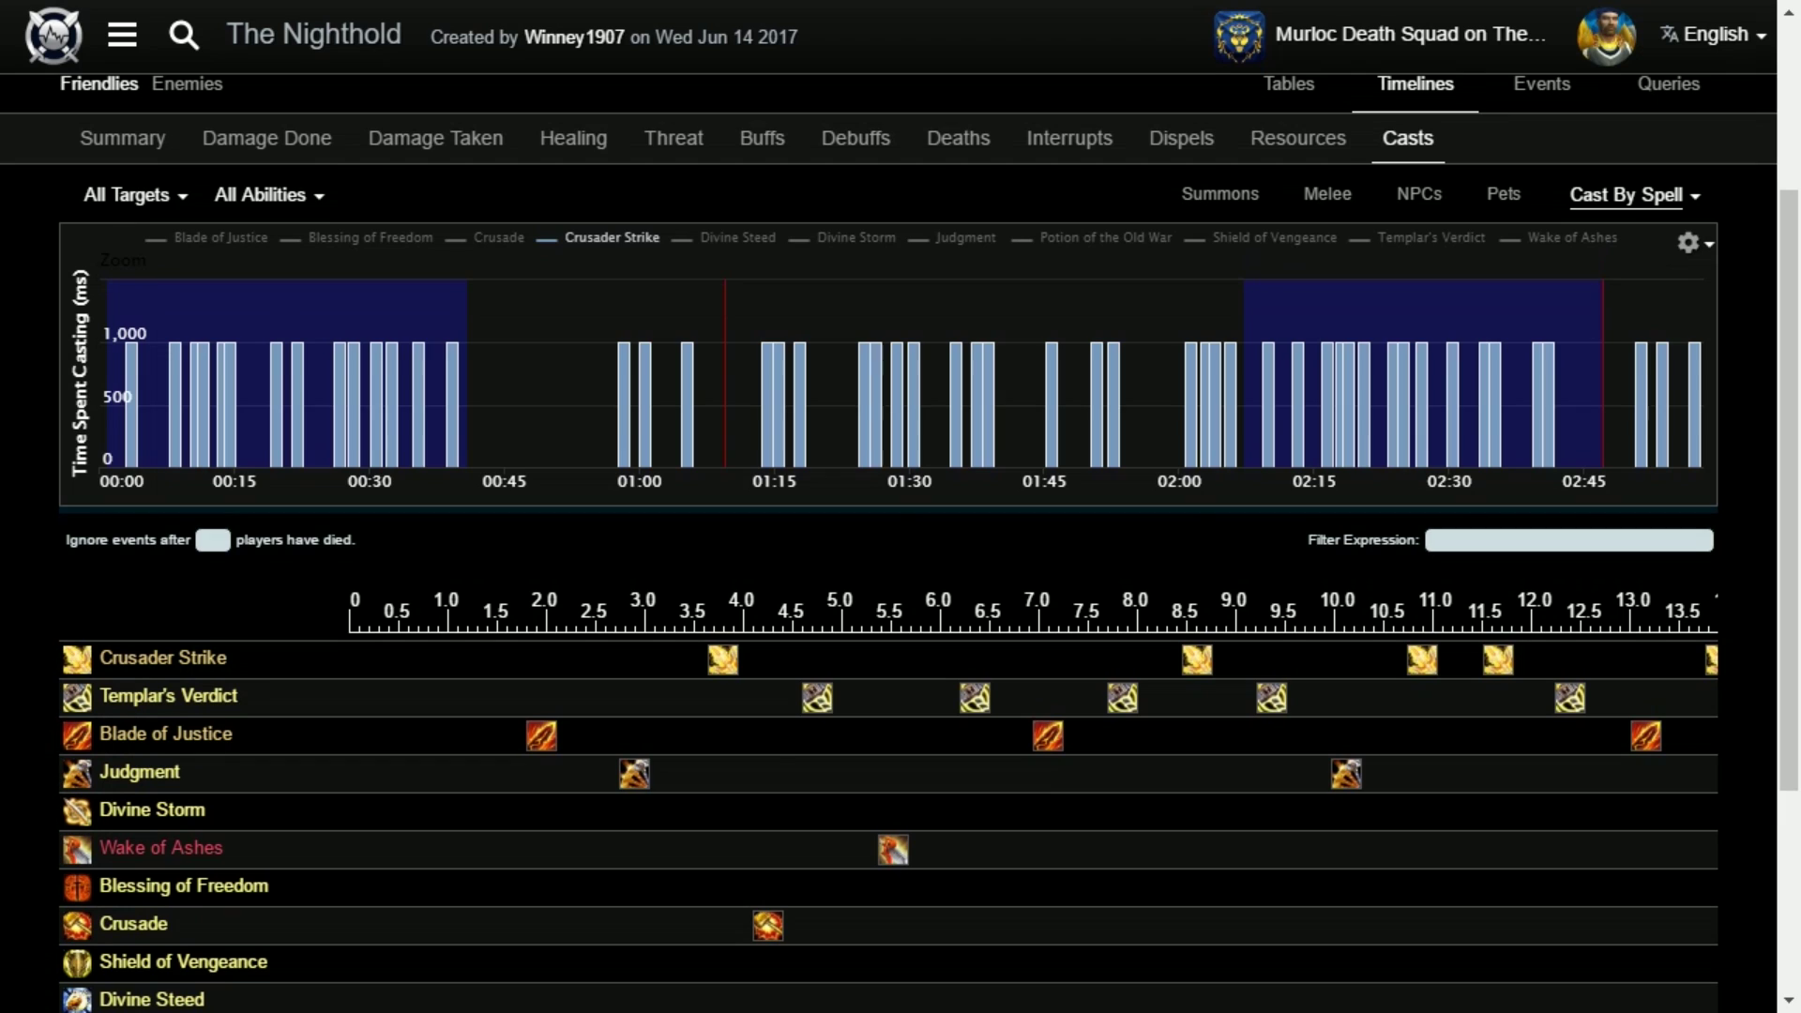
mouse_move(541, 736)
mouse_move(132, 403)
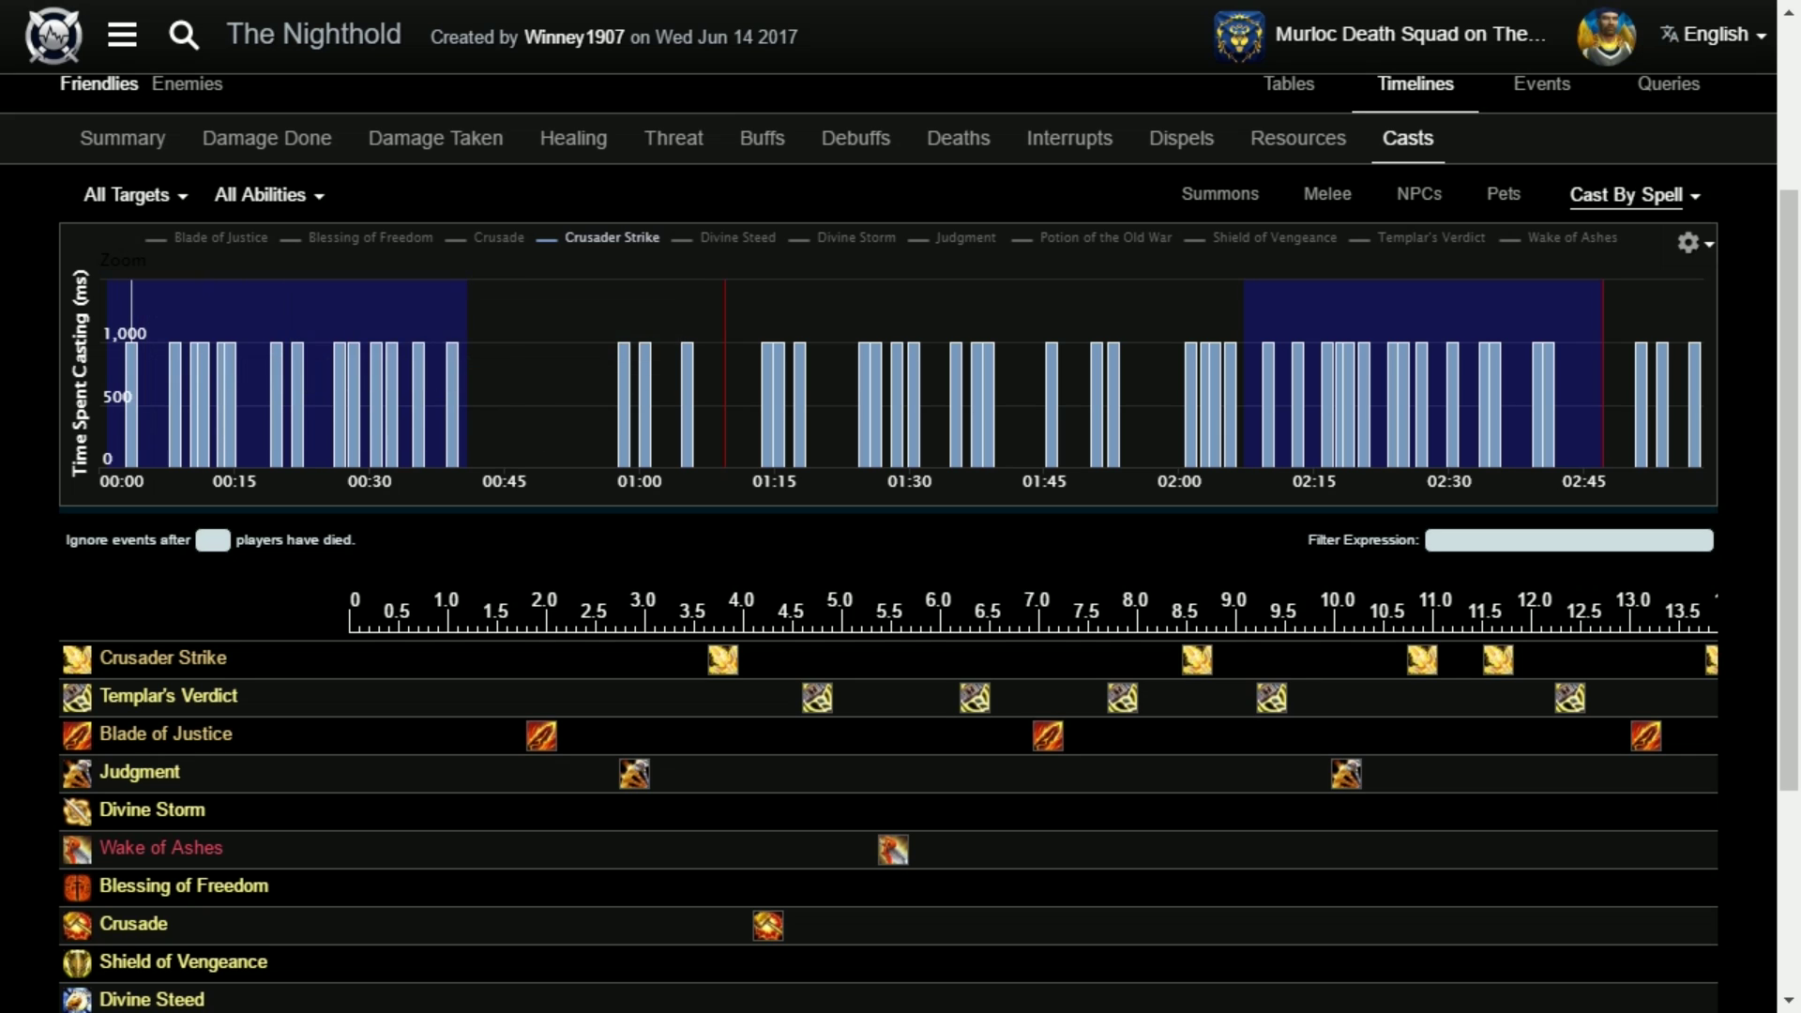